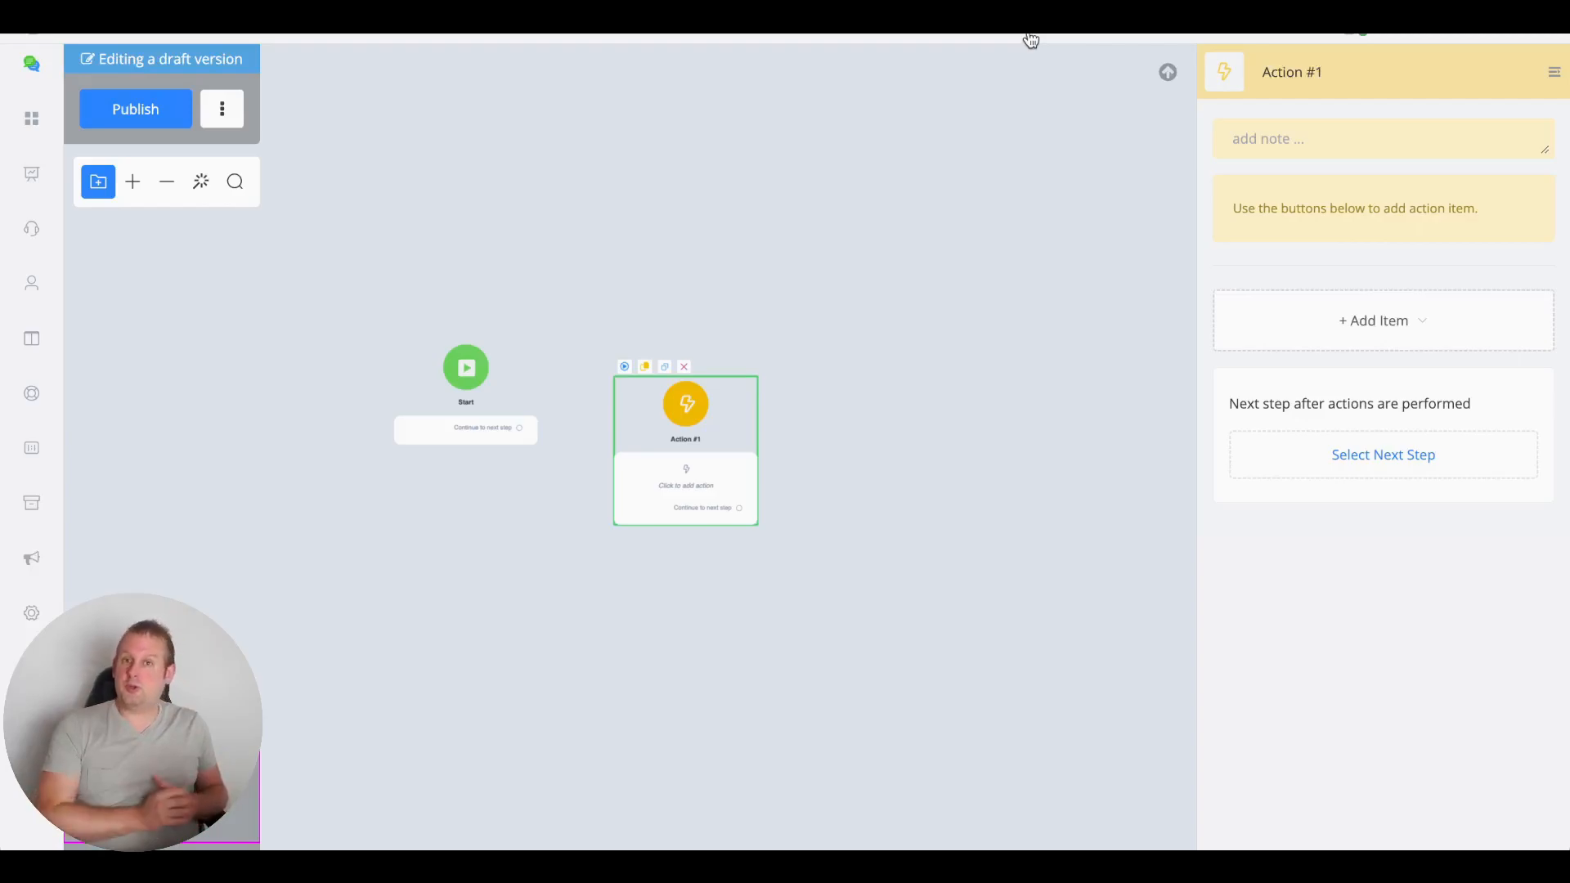
Open the dashboard in a new tab and go to the Facebook Ads integration settings
{"action": "right_click", "coordinate": [112, 36]}
{"action": "left_click", "coordinate": [122, 39]}
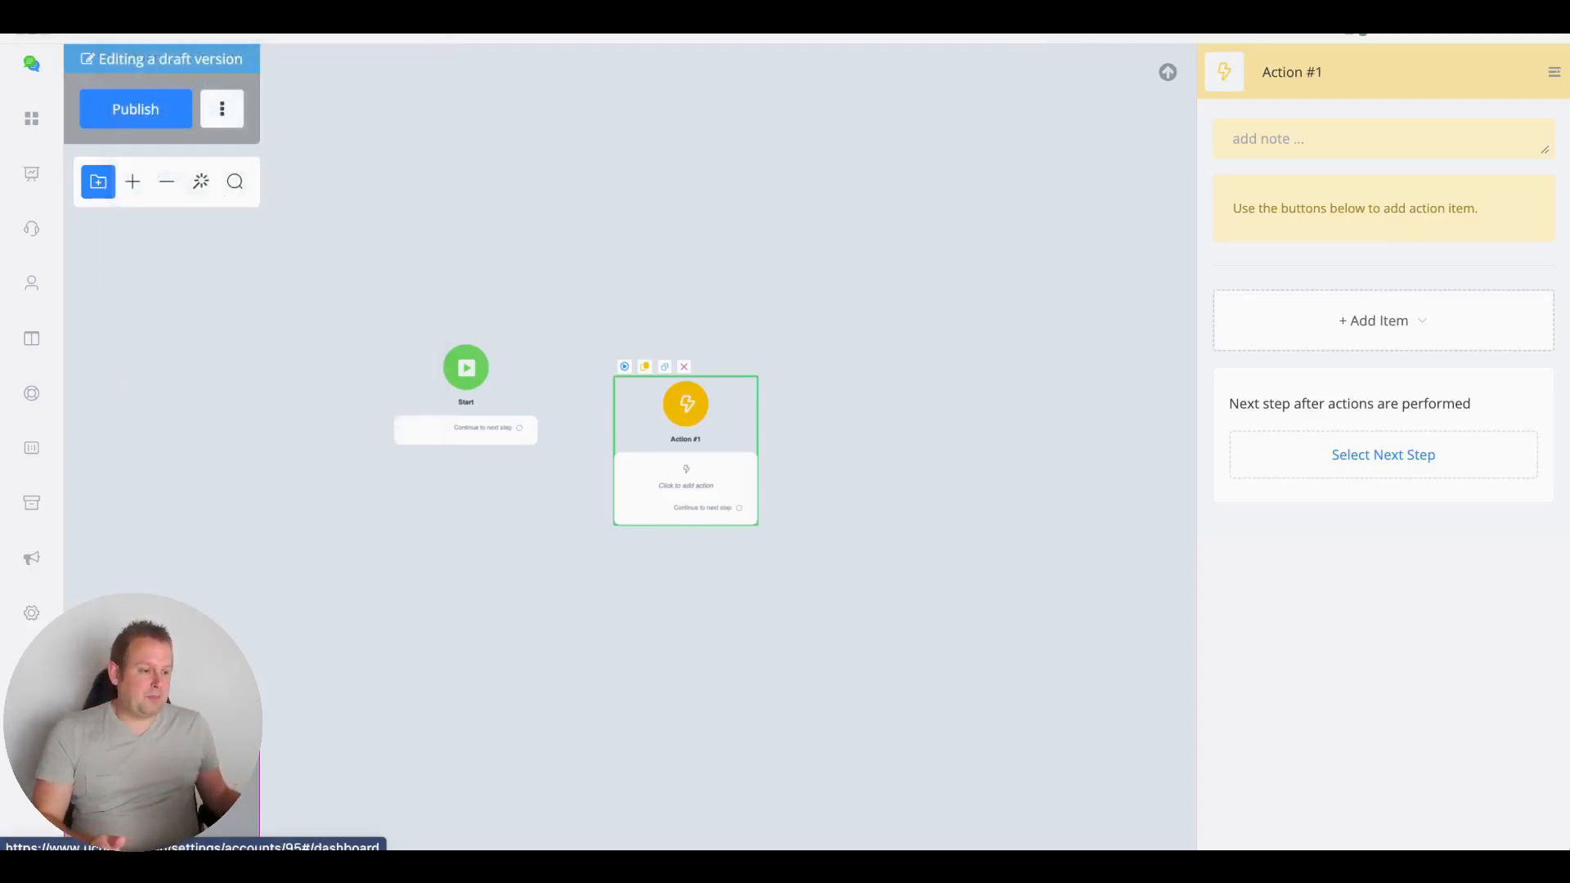
{"action": "left_click", "coordinate": [232, 26]}
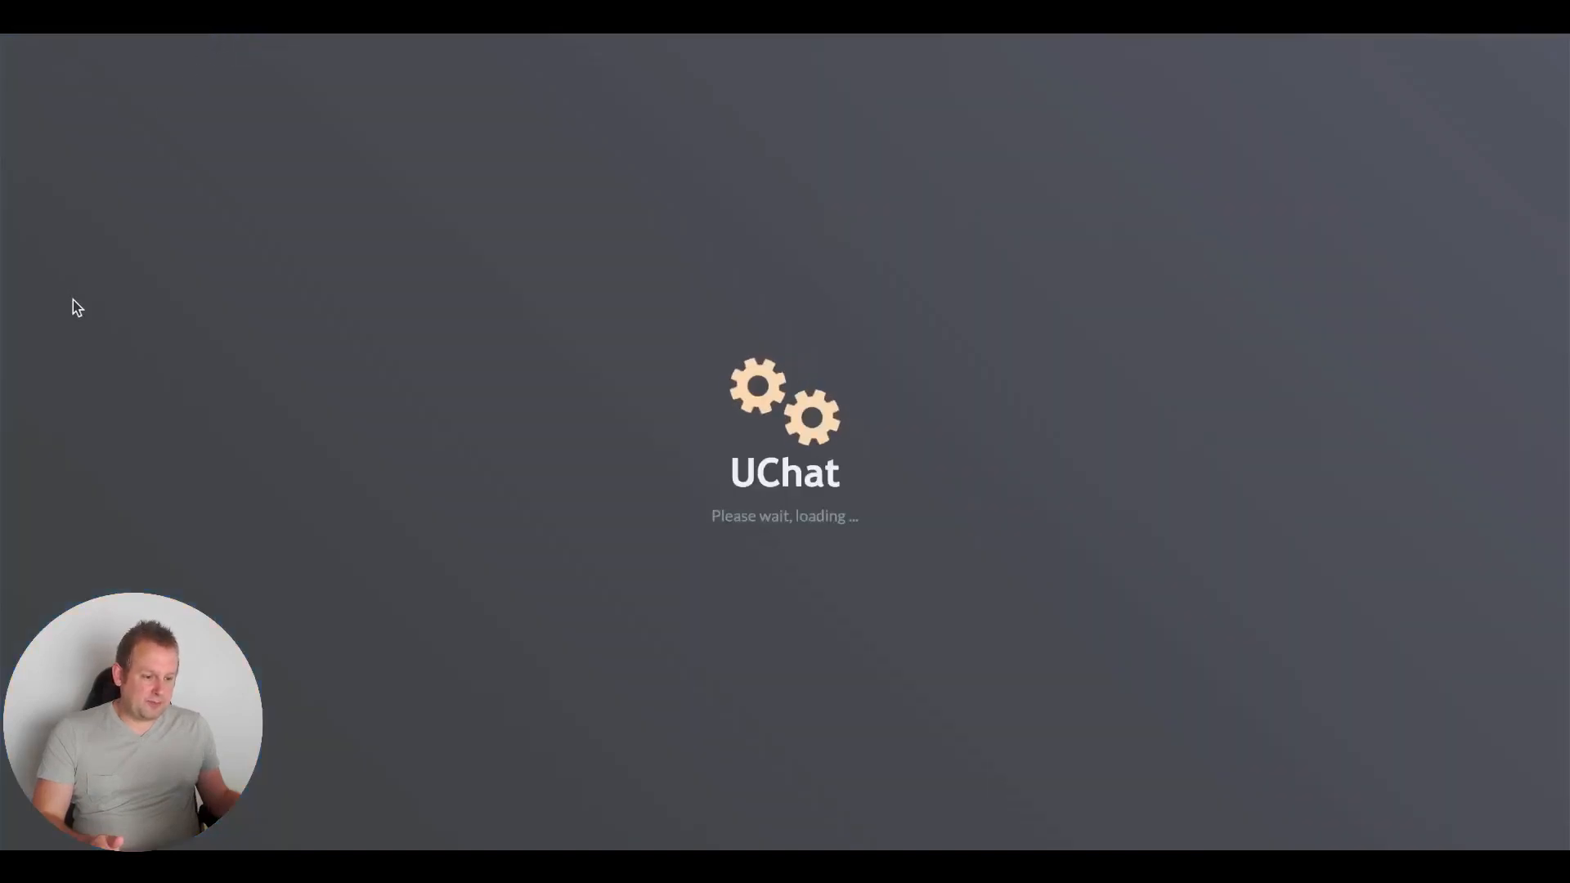
{"action": "scroll", "coordinate": [69, 455], "scroll_direction": "down", "scroll_amount": 1}
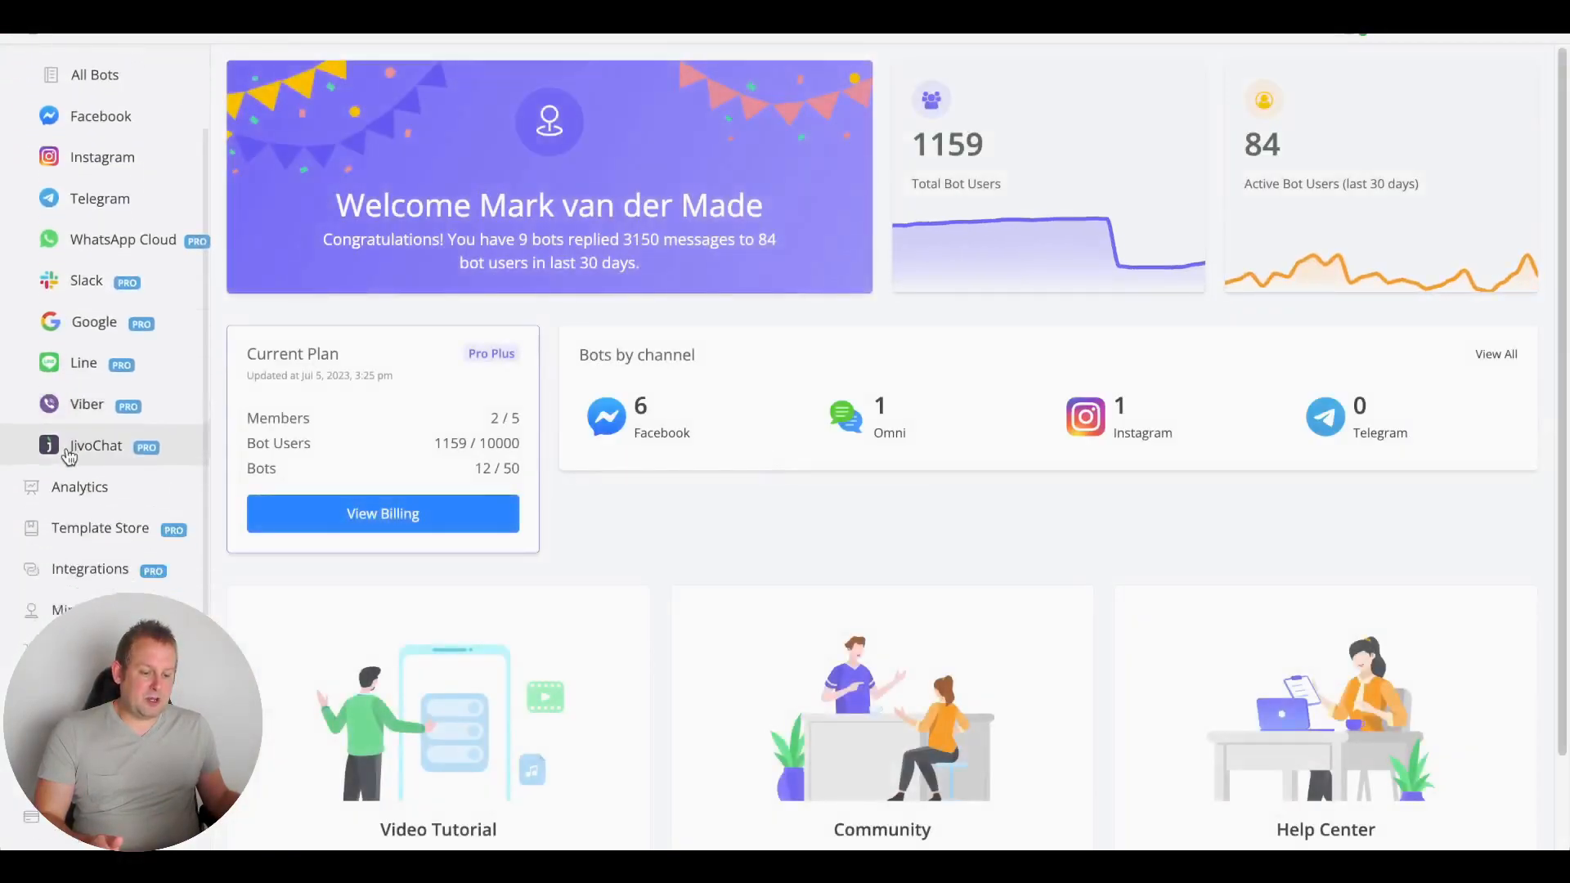
{"action": "scroll", "coordinate": [68, 456], "scroll_direction": "down", "scroll_amount": 1}
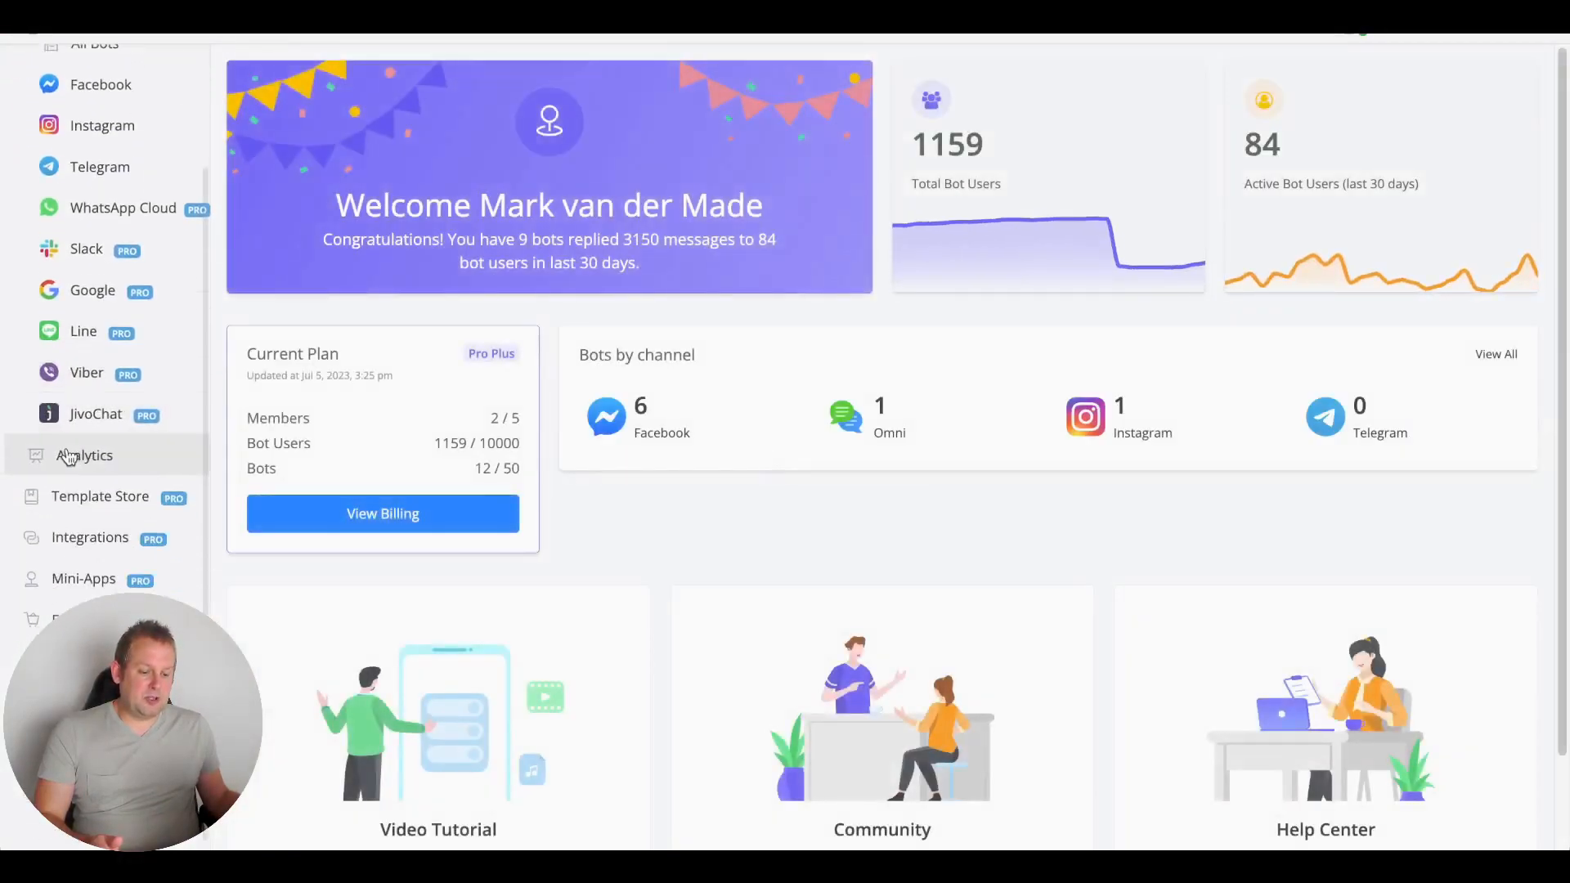
{"action": "left_click", "coordinate": [68, 544]}
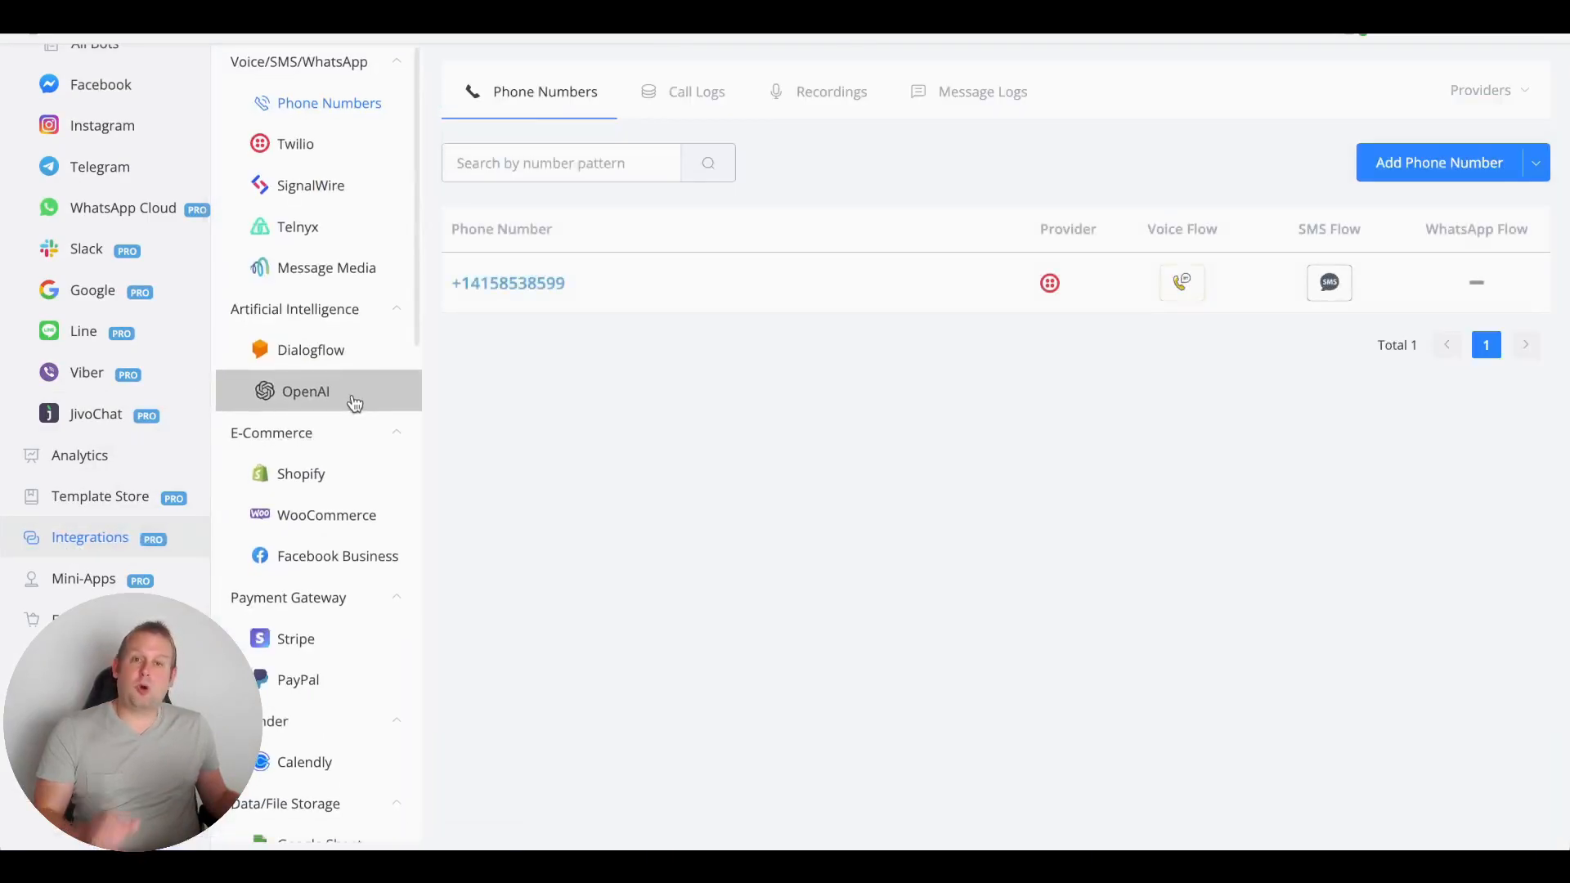
{"action": "scroll", "coordinate": [350, 403], "scroll_direction": "down", "scroll_amount": 6}
{"action": "scroll", "coordinate": [350, 403], "scroll_direction": "down", "scroll_amount": 7}
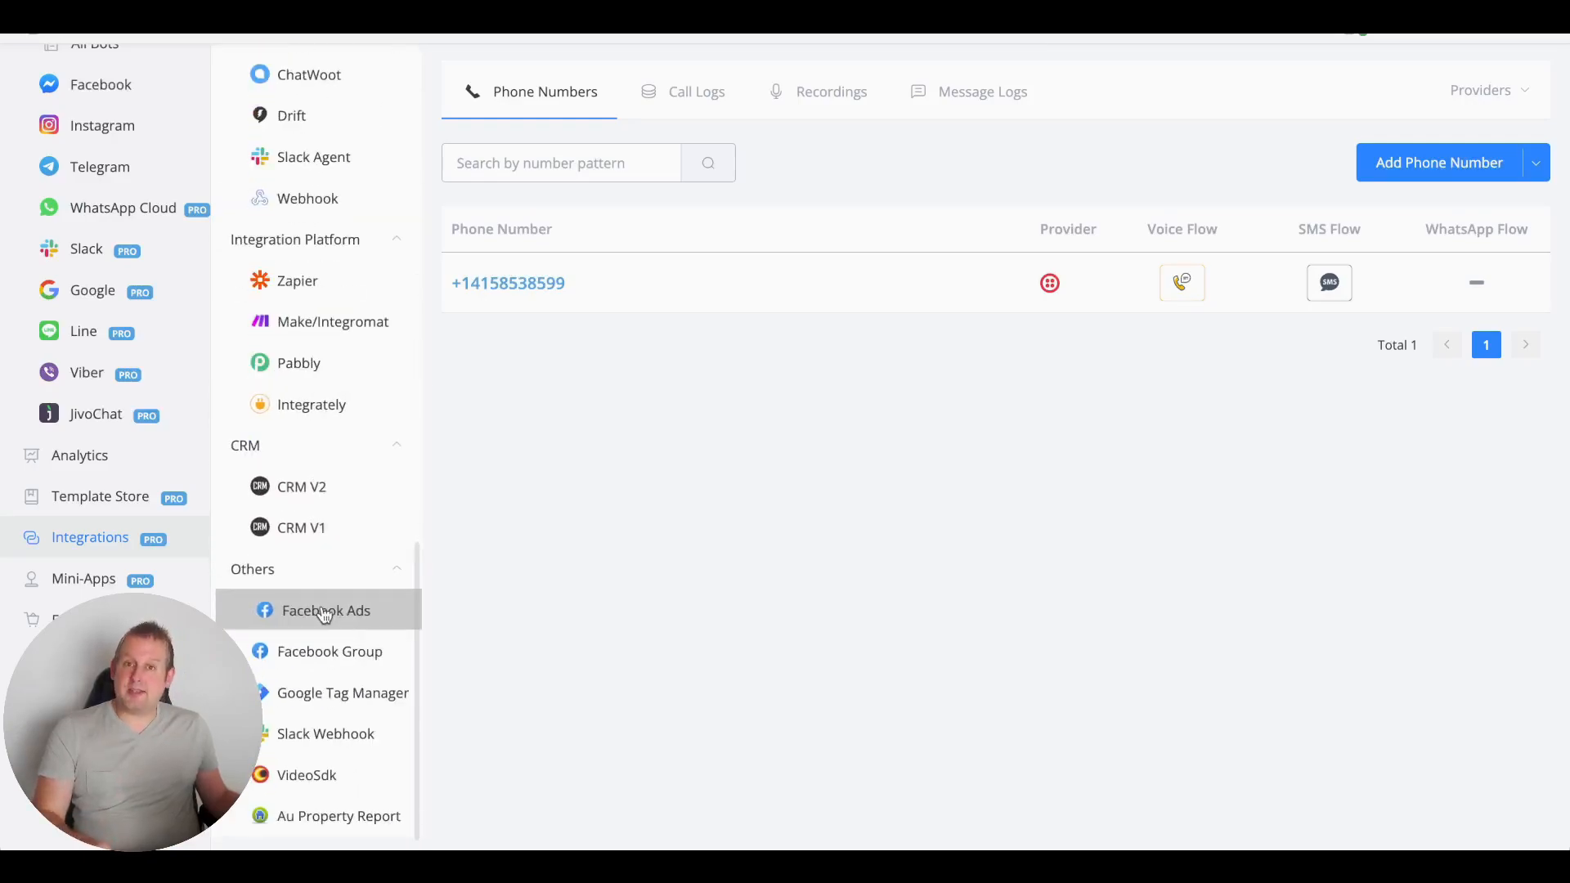
{"action": "left_click", "coordinate": [385, 603]}
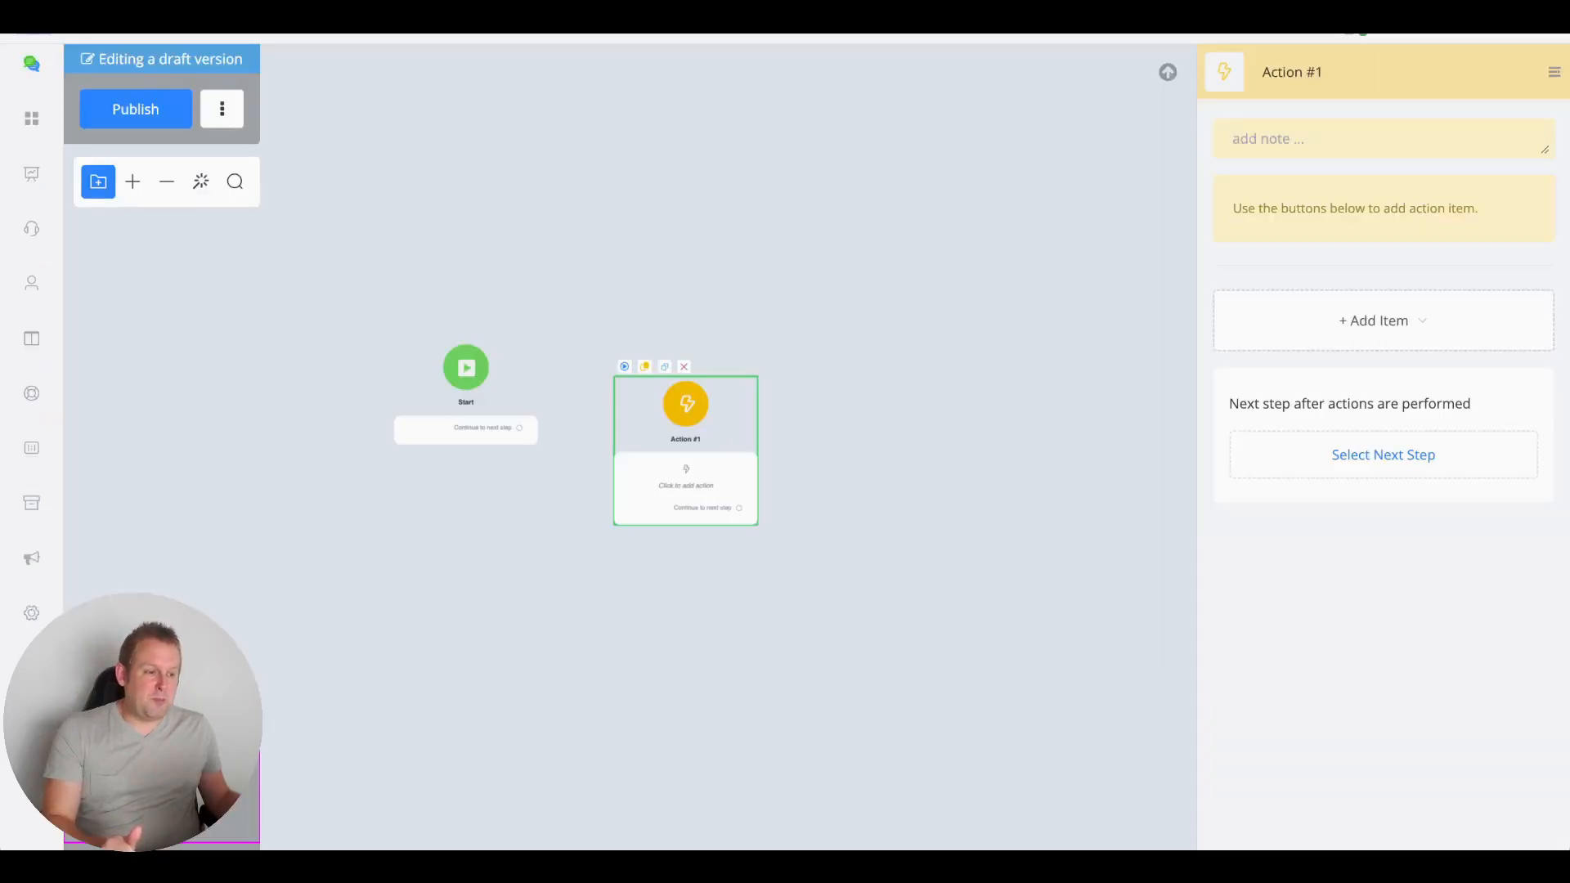
Add a Facebook API item from Advanced Actions to the Action #1 node
{"action": "left_click", "coordinate": [477, 219]}
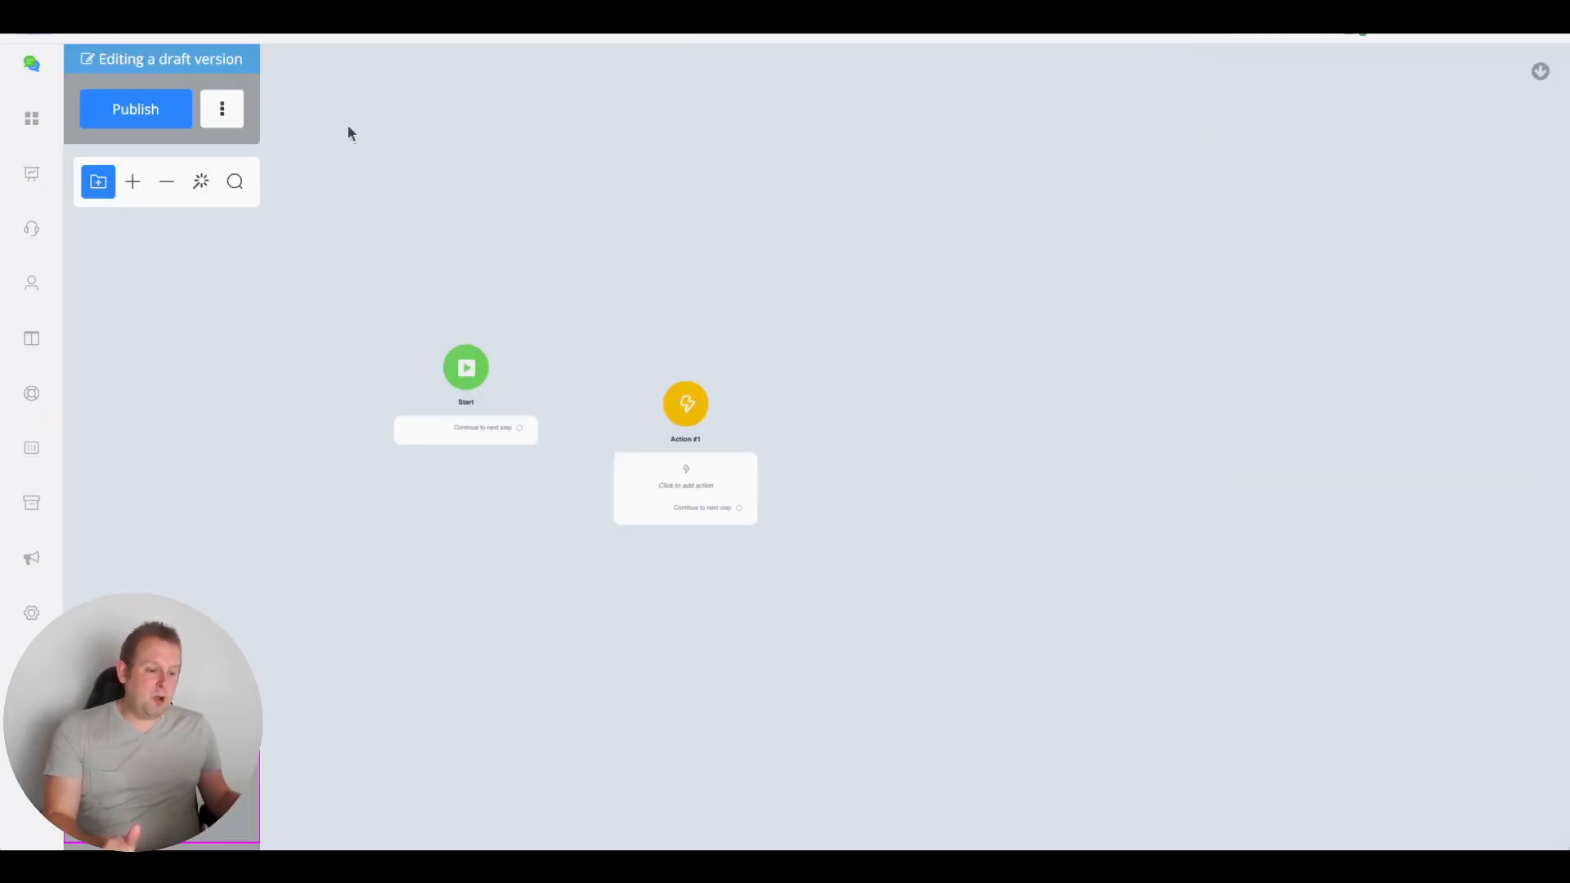
{"action": "scroll", "coordinate": [810, 256], "scroll_direction": "down", "scroll_amount": 4}
{"action": "scroll", "coordinate": [810, 256], "scroll_direction": "right", "scroll_amount": 2}
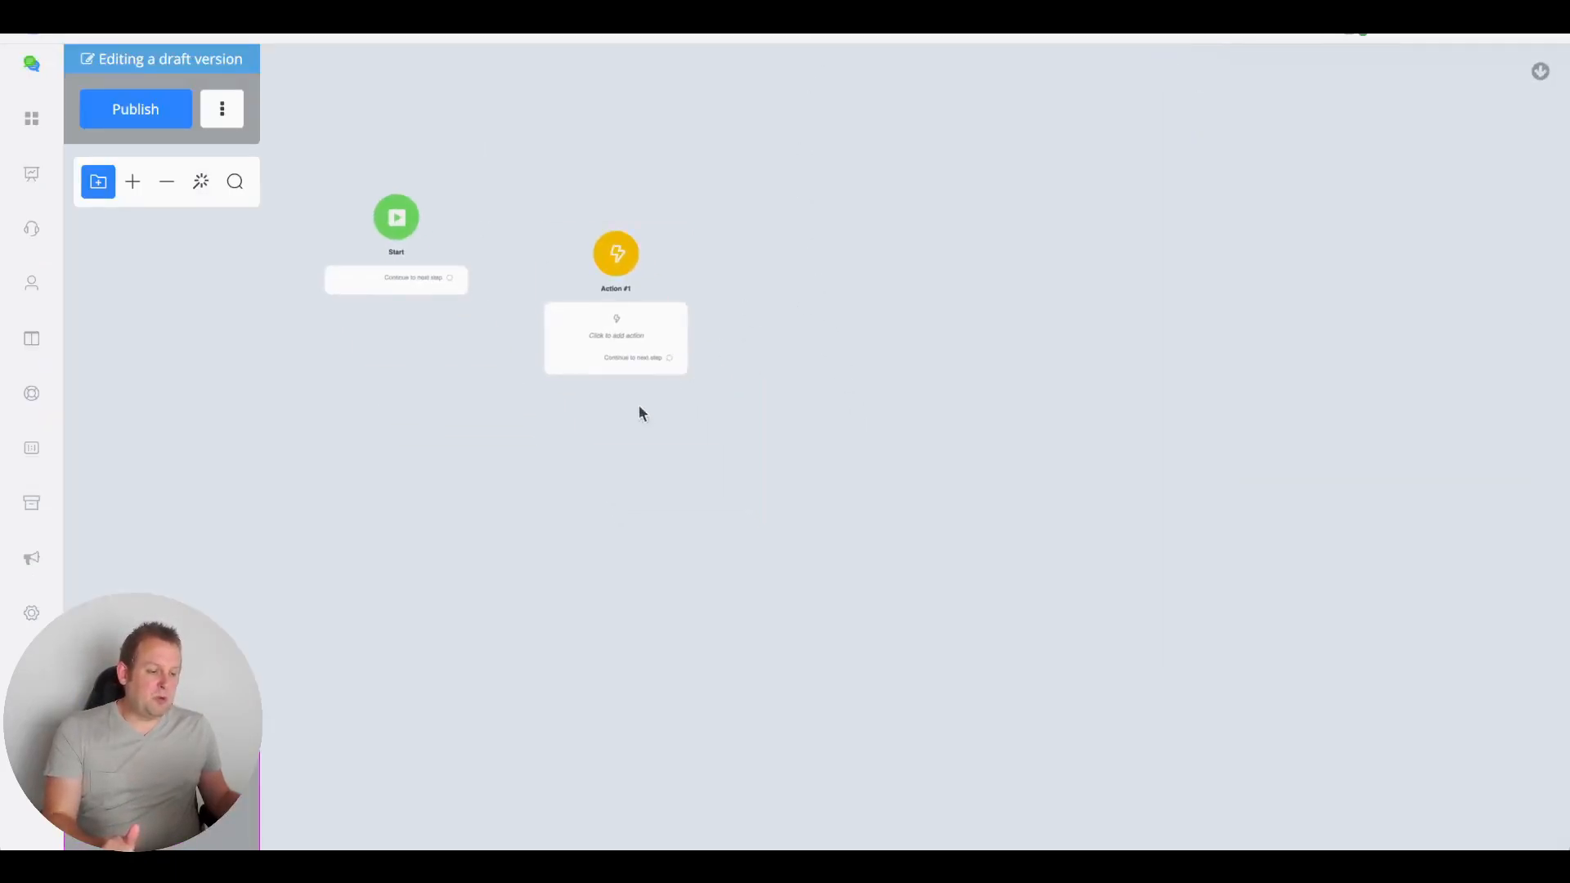
{"action": "left_click", "coordinate": [605, 326]}
{"action": "left_click", "coordinate": [1331, 331]}
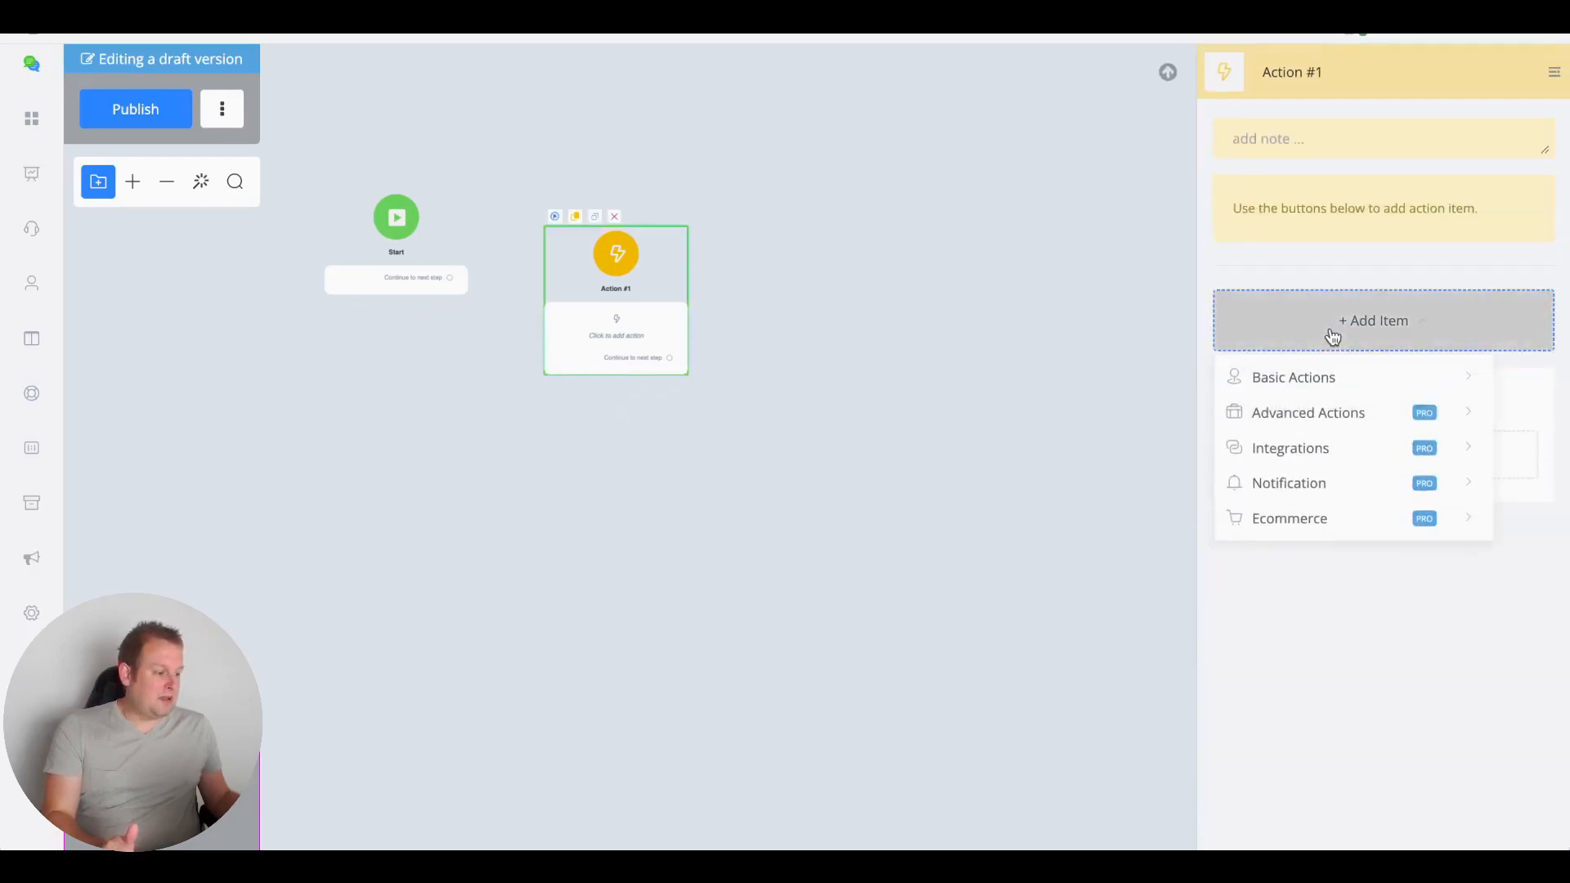
{"action": "mouse_move", "coordinate": [1315, 413]}
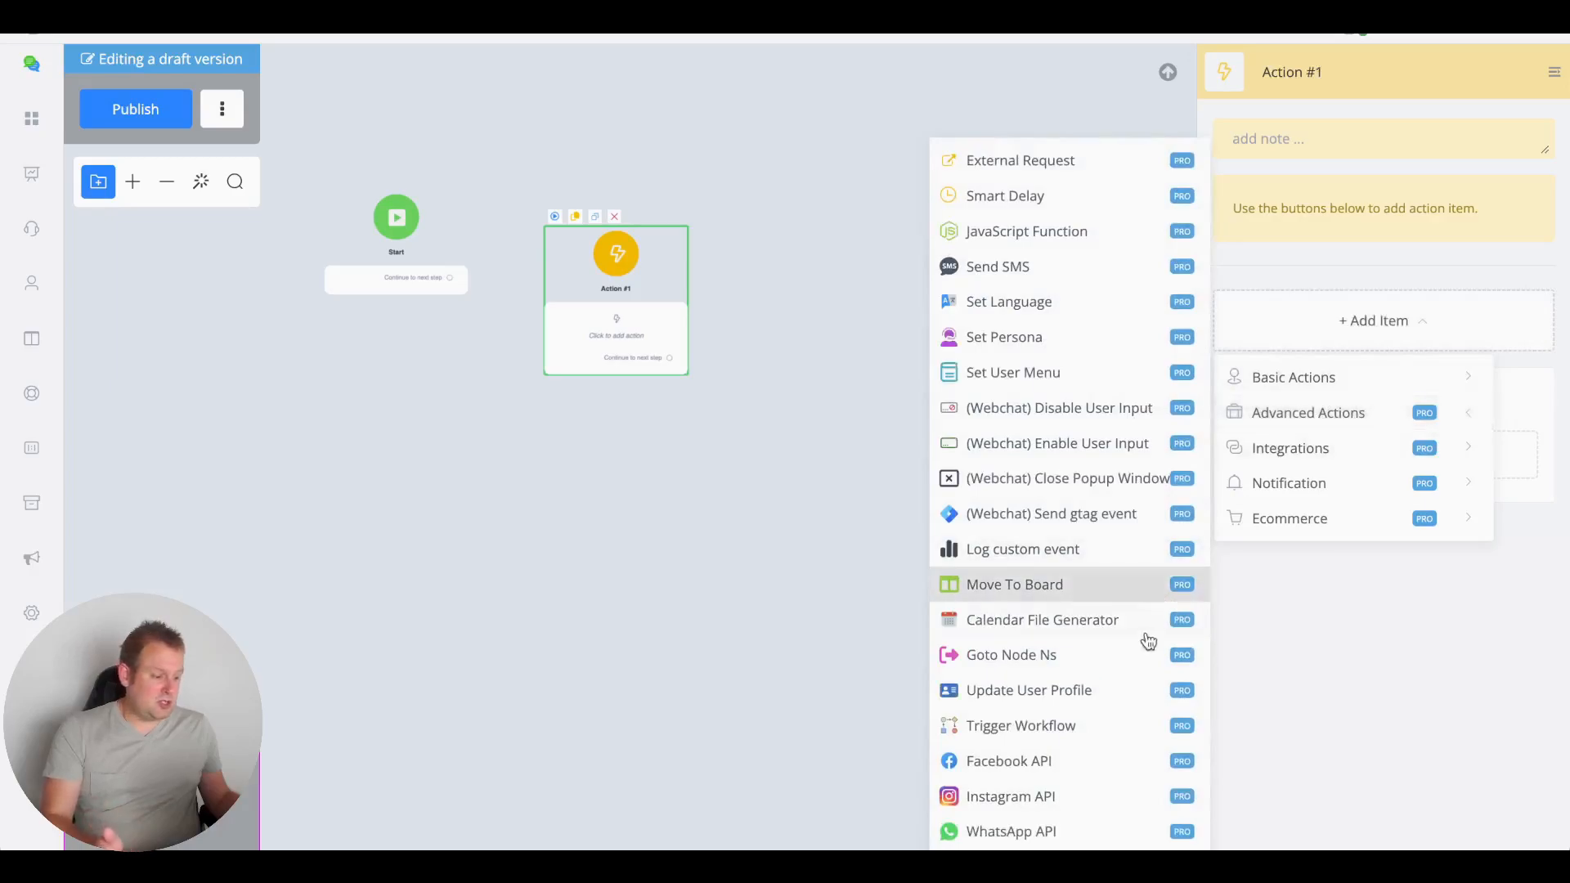
{"action": "left_click", "coordinate": [1061, 760]}
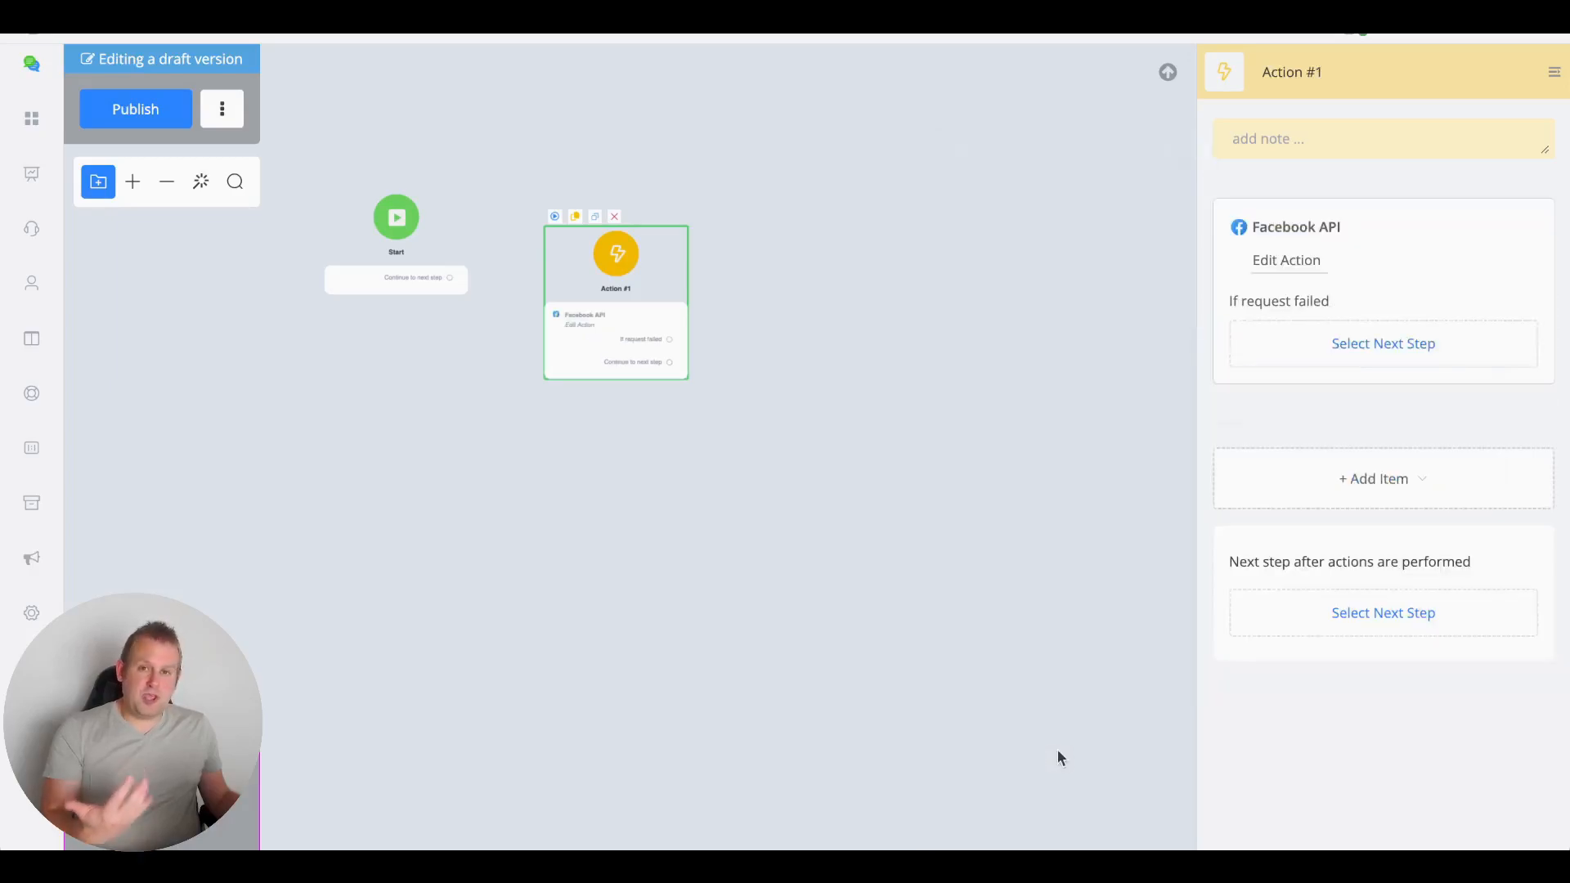
{"action": "left_click", "coordinate": [1332, 265]}
Browse the Facebook API action list down to the Facebook Ads API actions
{"action": "left_click", "coordinate": [587, 180]}
{"action": "scroll", "coordinate": [641, 262], "scroll_direction": "down", "scroll_amount": 10}
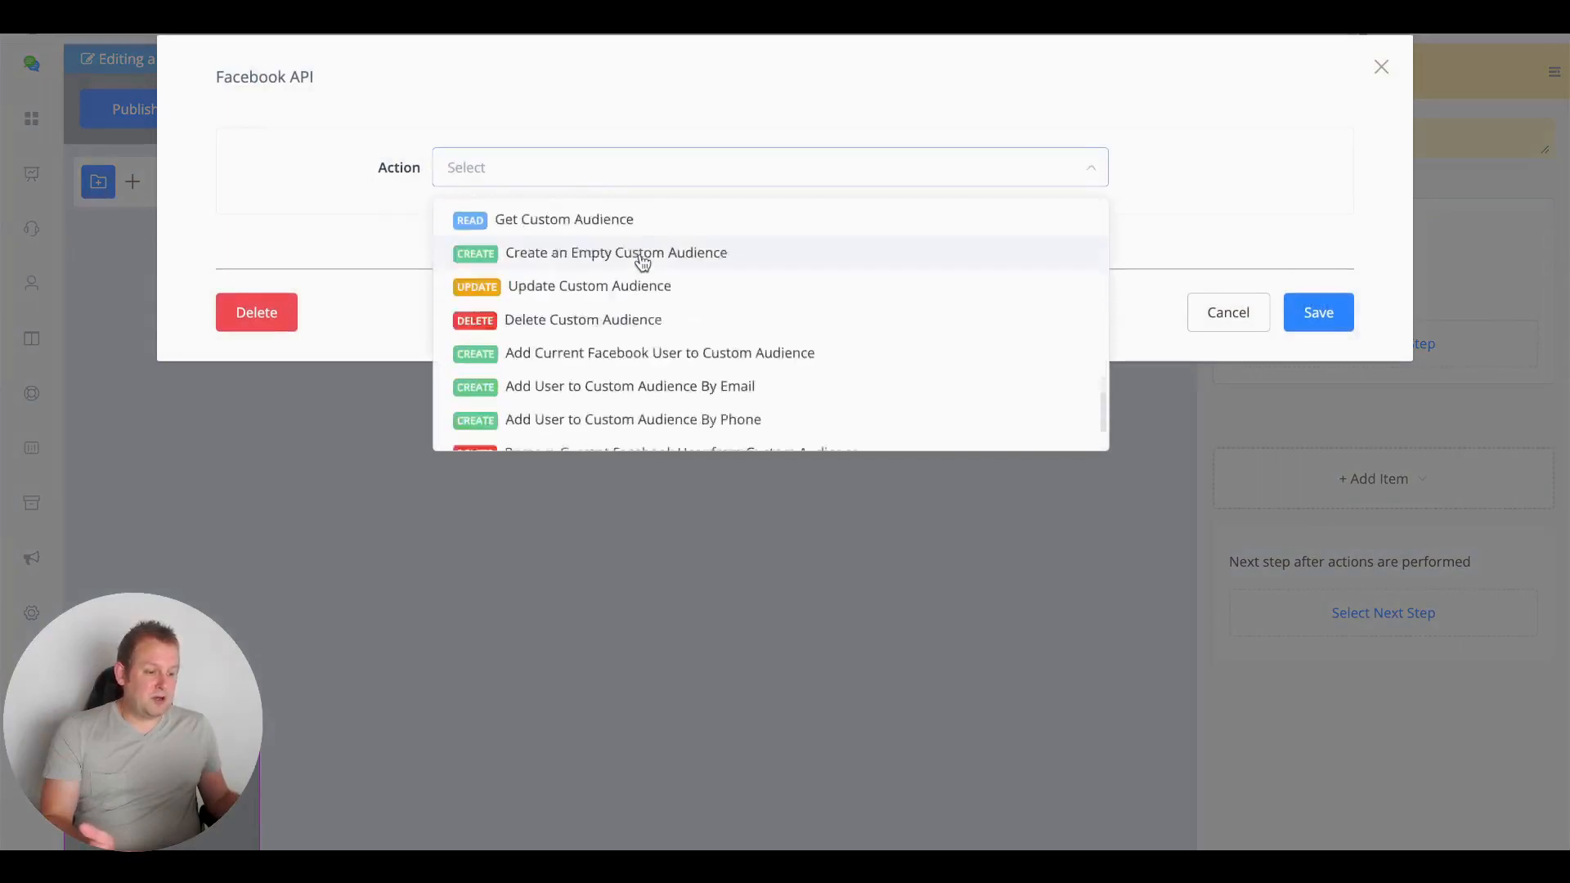
{"action": "scroll", "coordinate": [677, 325], "scroll_direction": "up", "scroll_amount": 10}
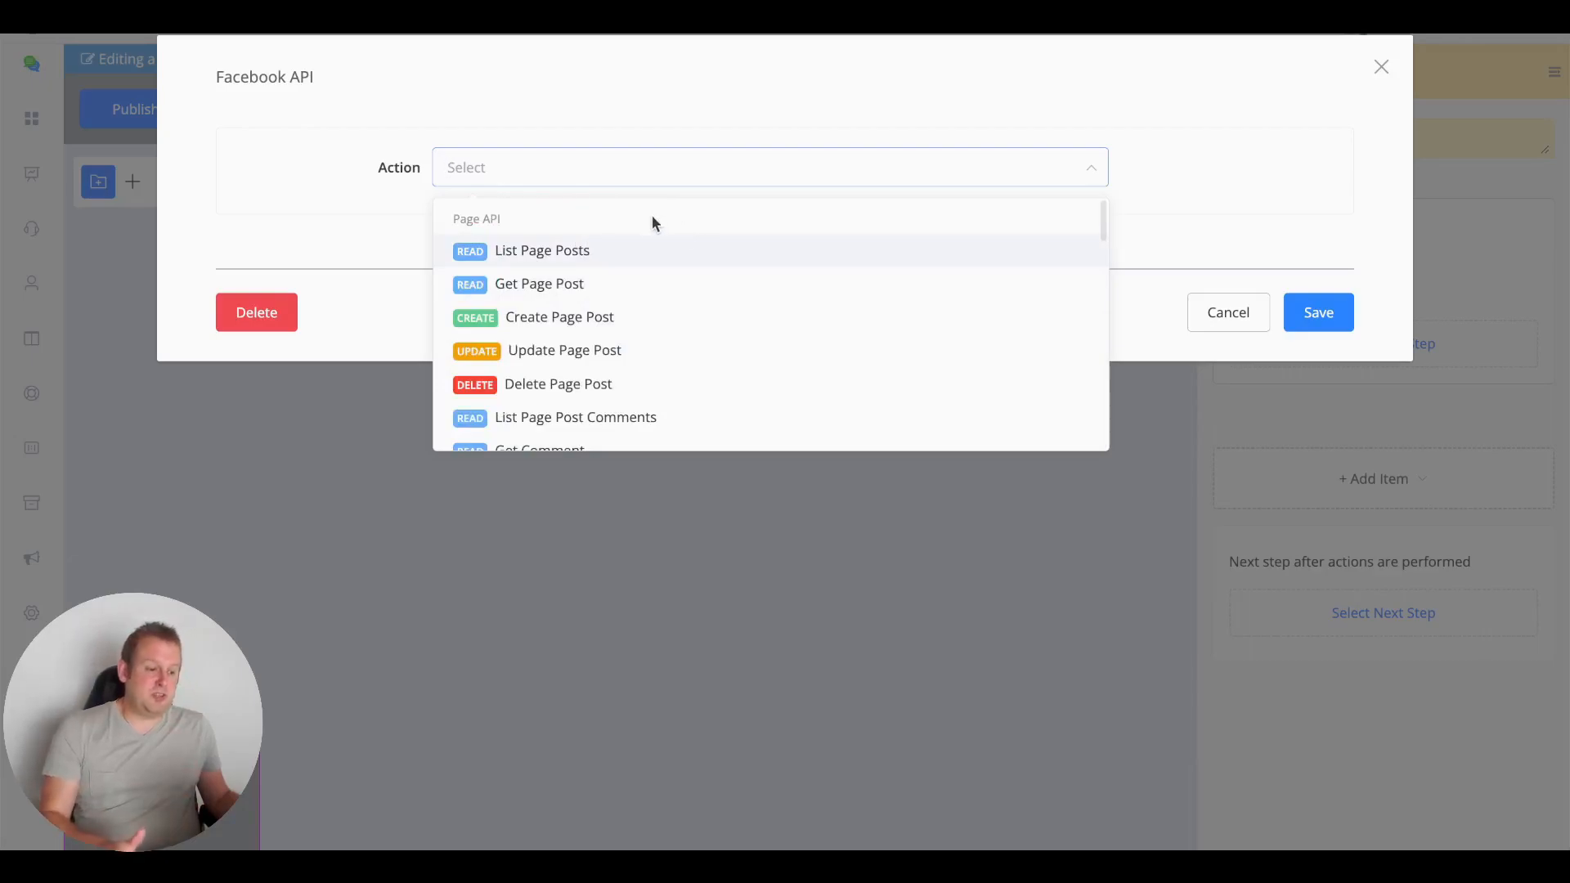
{"action": "scroll", "coordinate": [551, 235], "scroll_direction": "down", "scroll_amount": 1}
{"action": "scroll", "coordinate": [475, 238], "scroll_direction": "down", "scroll_amount": 10}
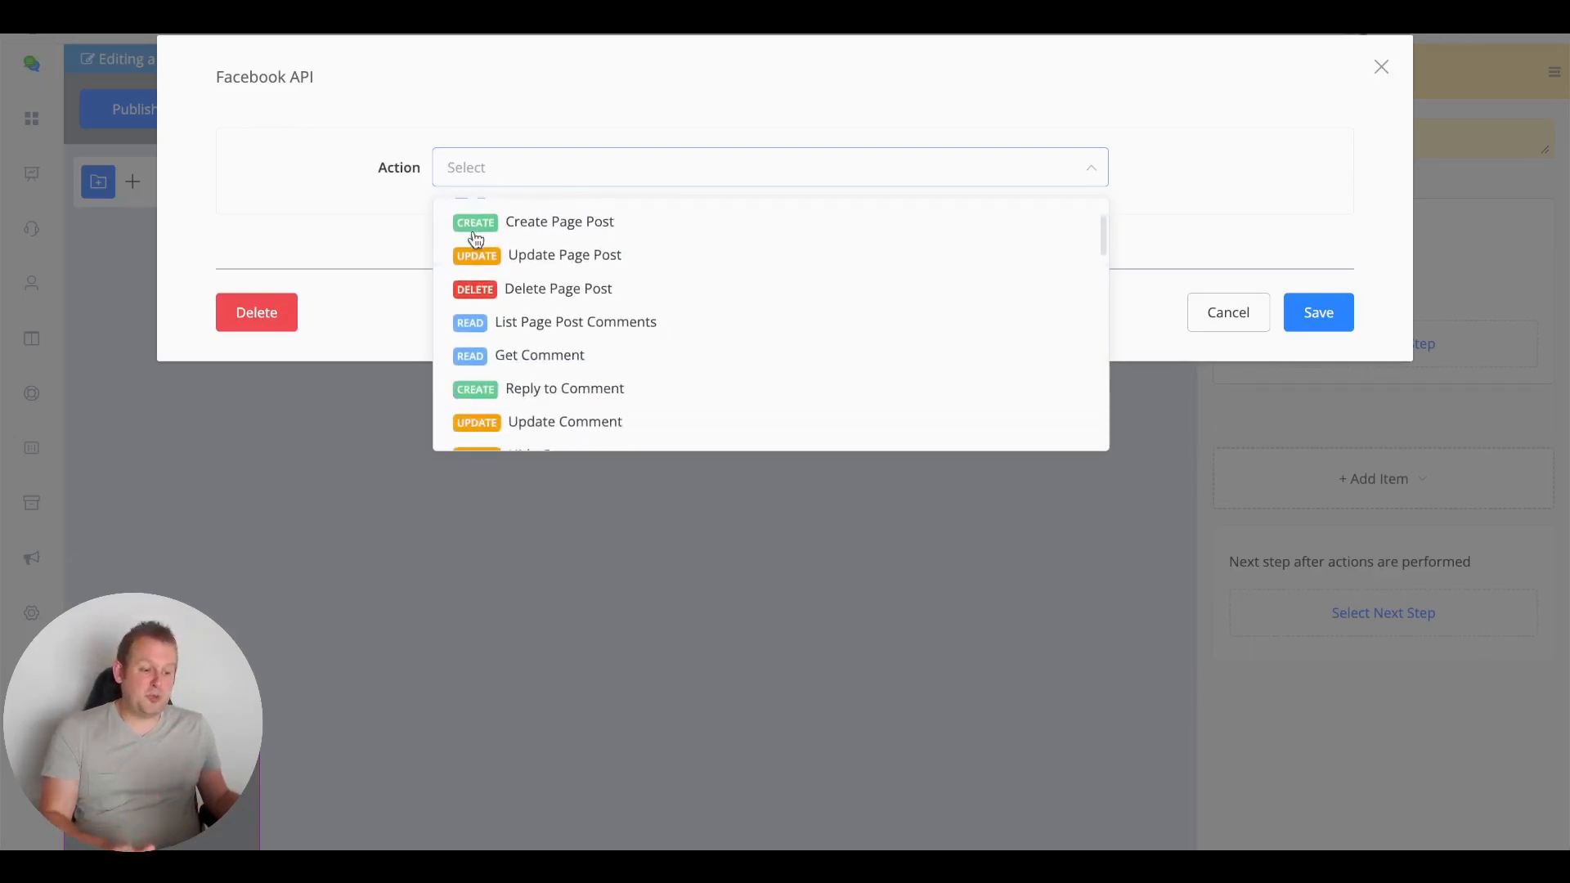
{"action": "scroll", "coordinate": [475, 238], "scroll_direction": "up", "scroll_amount": 3}
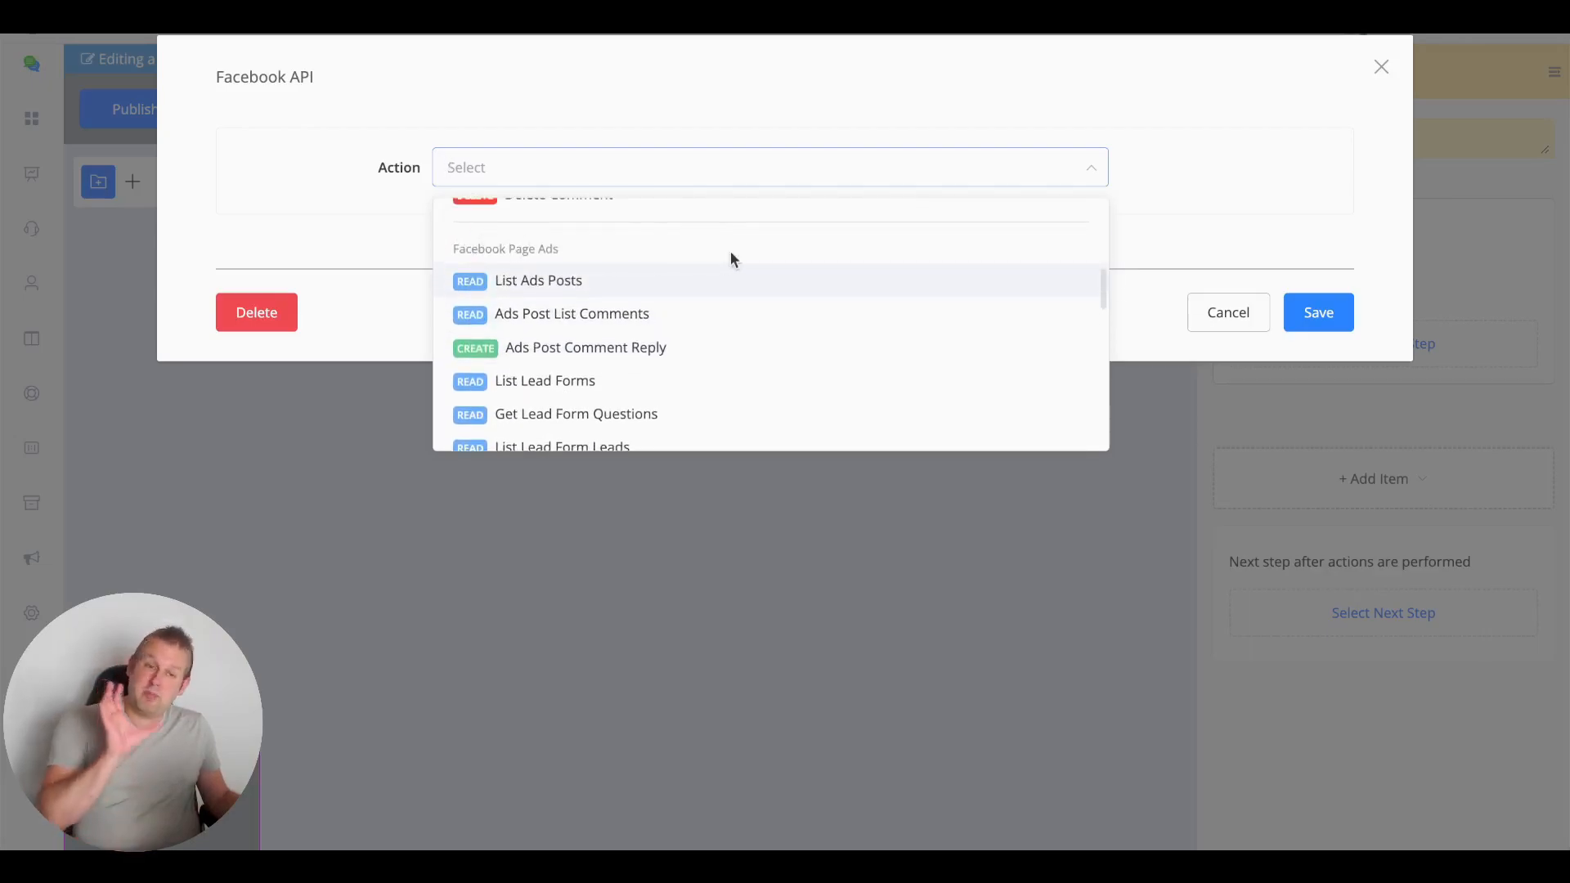
{"action": "scroll", "coordinate": [731, 253], "scroll_direction": "down", "scroll_amount": 5}
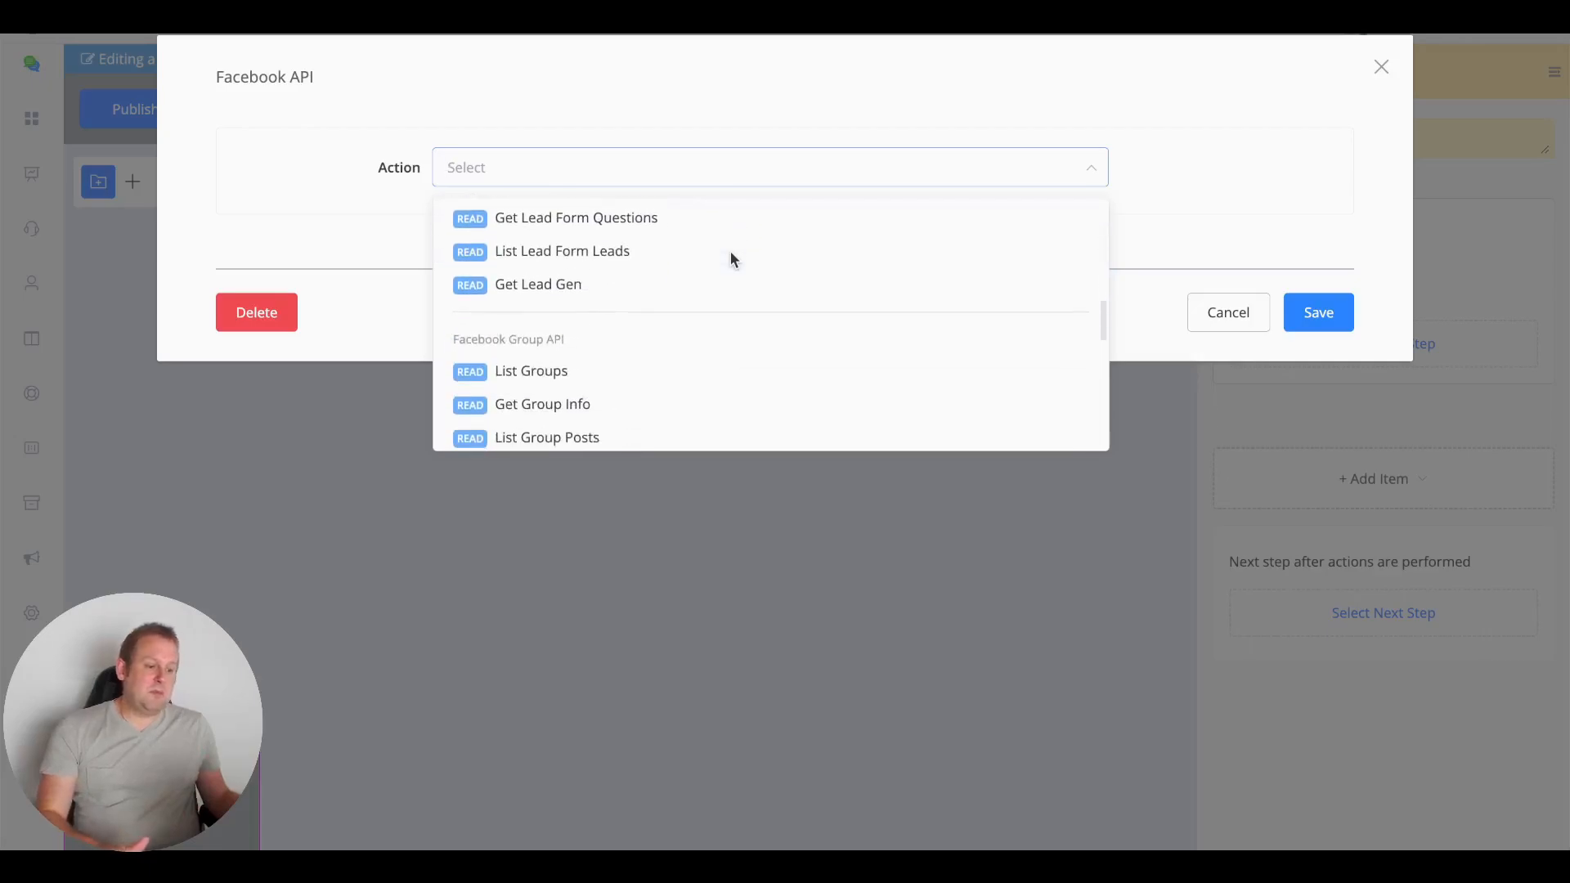
{"action": "scroll", "coordinate": [731, 255], "scroll_direction": "down", "scroll_amount": 4}
{"action": "scroll", "coordinate": [732, 260], "scroll_direction": "down", "scroll_amount": 5}
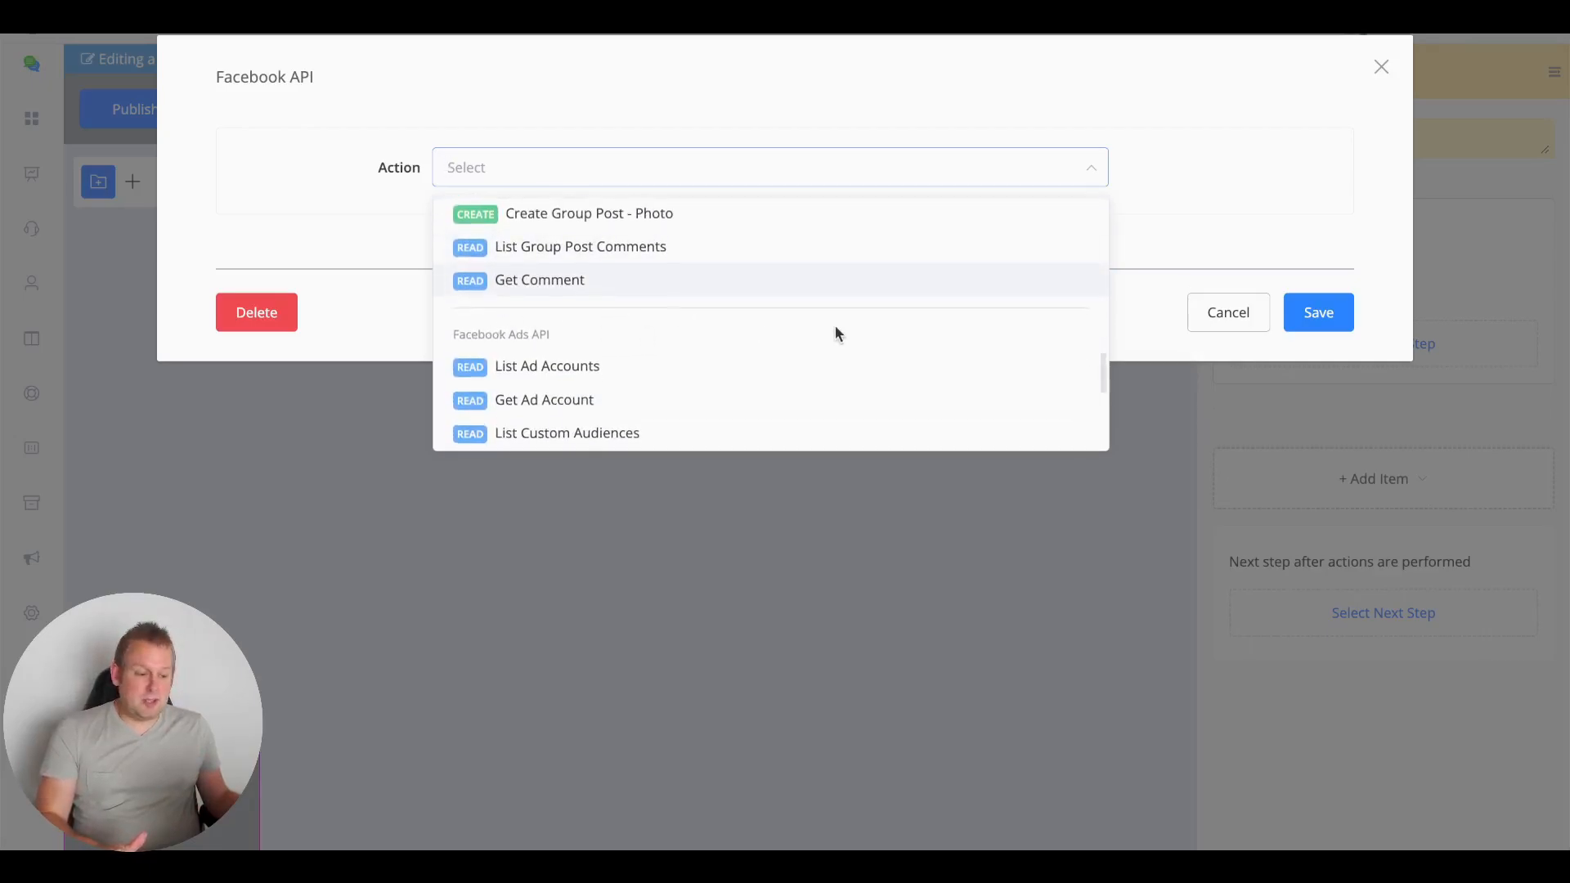
{"action": "scroll", "coordinate": [835, 327], "scroll_direction": "down", "scroll_amount": 3}
{"action": "scroll", "coordinate": [828, 331], "scroll_direction": "down", "scroll_amount": 2}
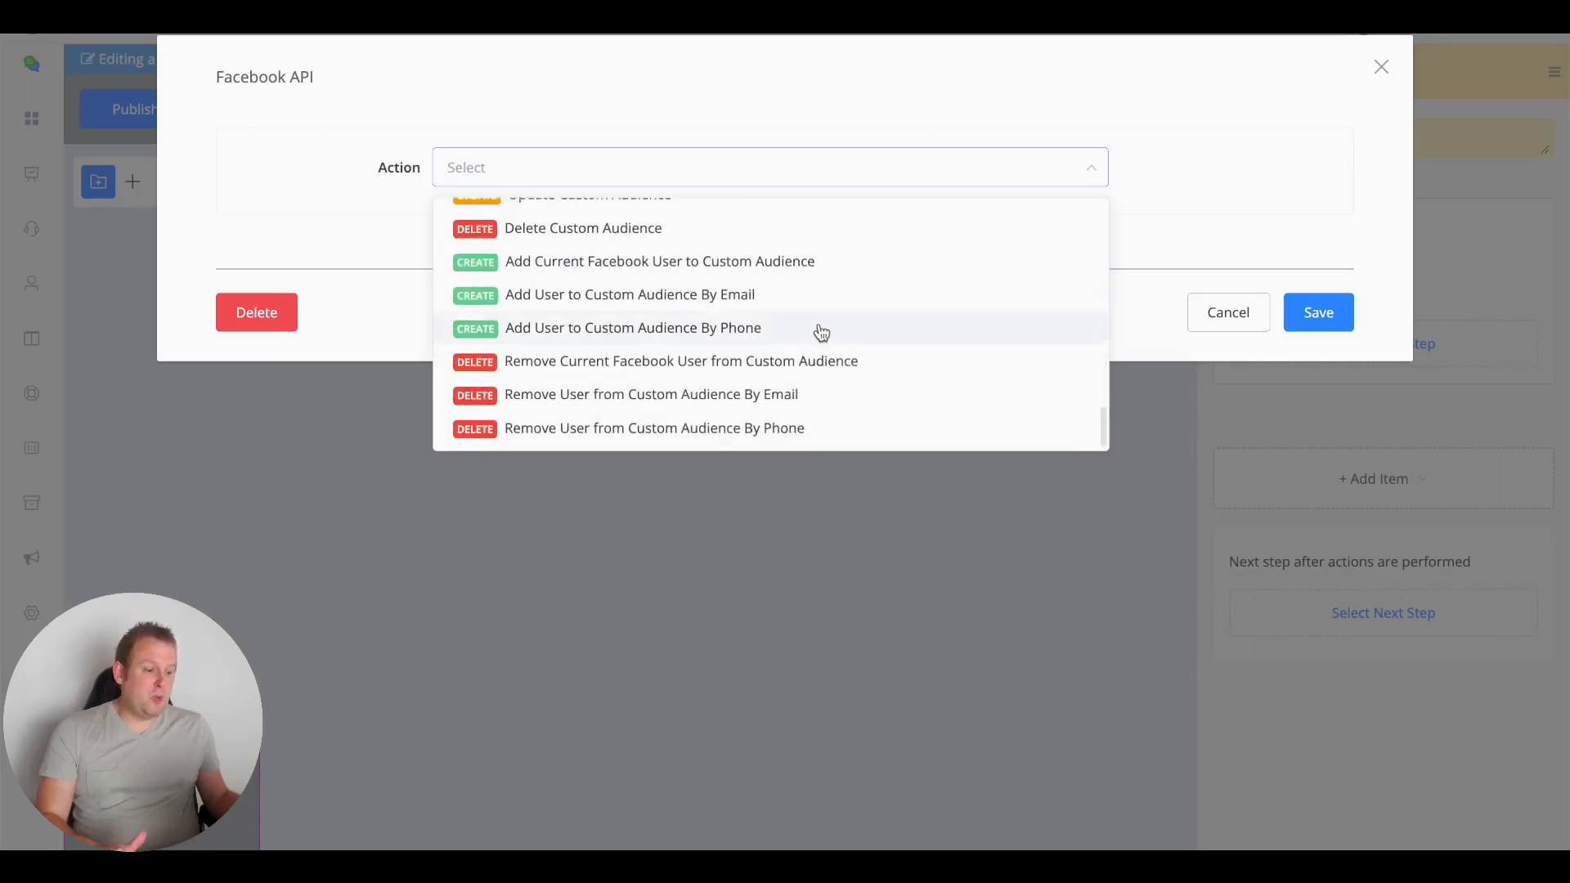
{"action": "scroll", "coordinate": [695, 378], "scroll_direction": "up", "scroll_amount": 4}
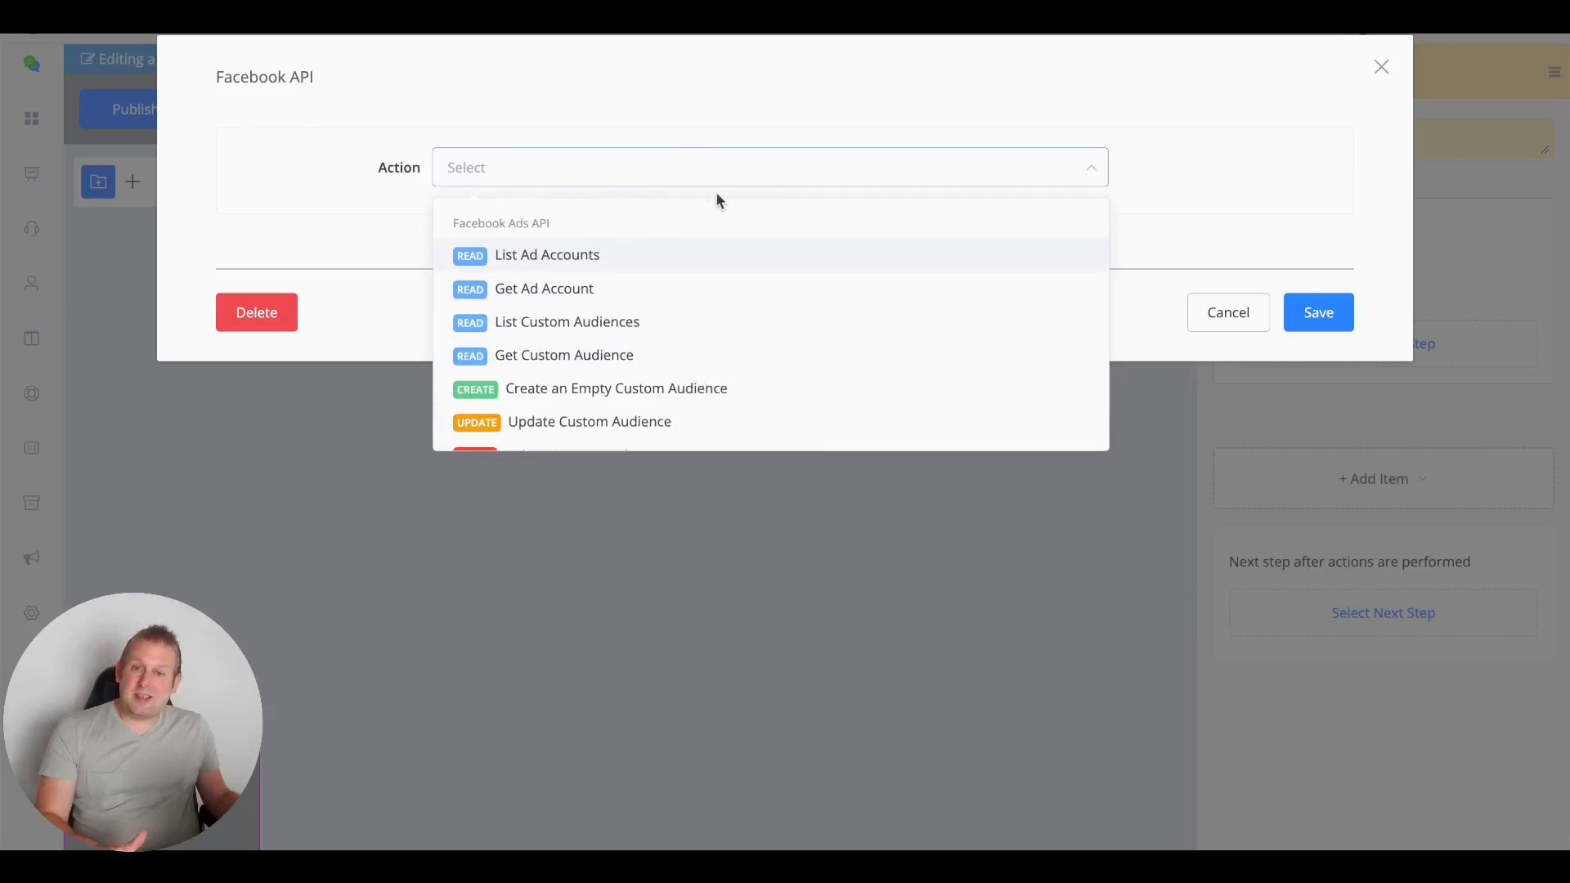
Set the action to List Ad Accounts and run a test request returning code 200
{"action": "left_click", "coordinate": [674, 239]}
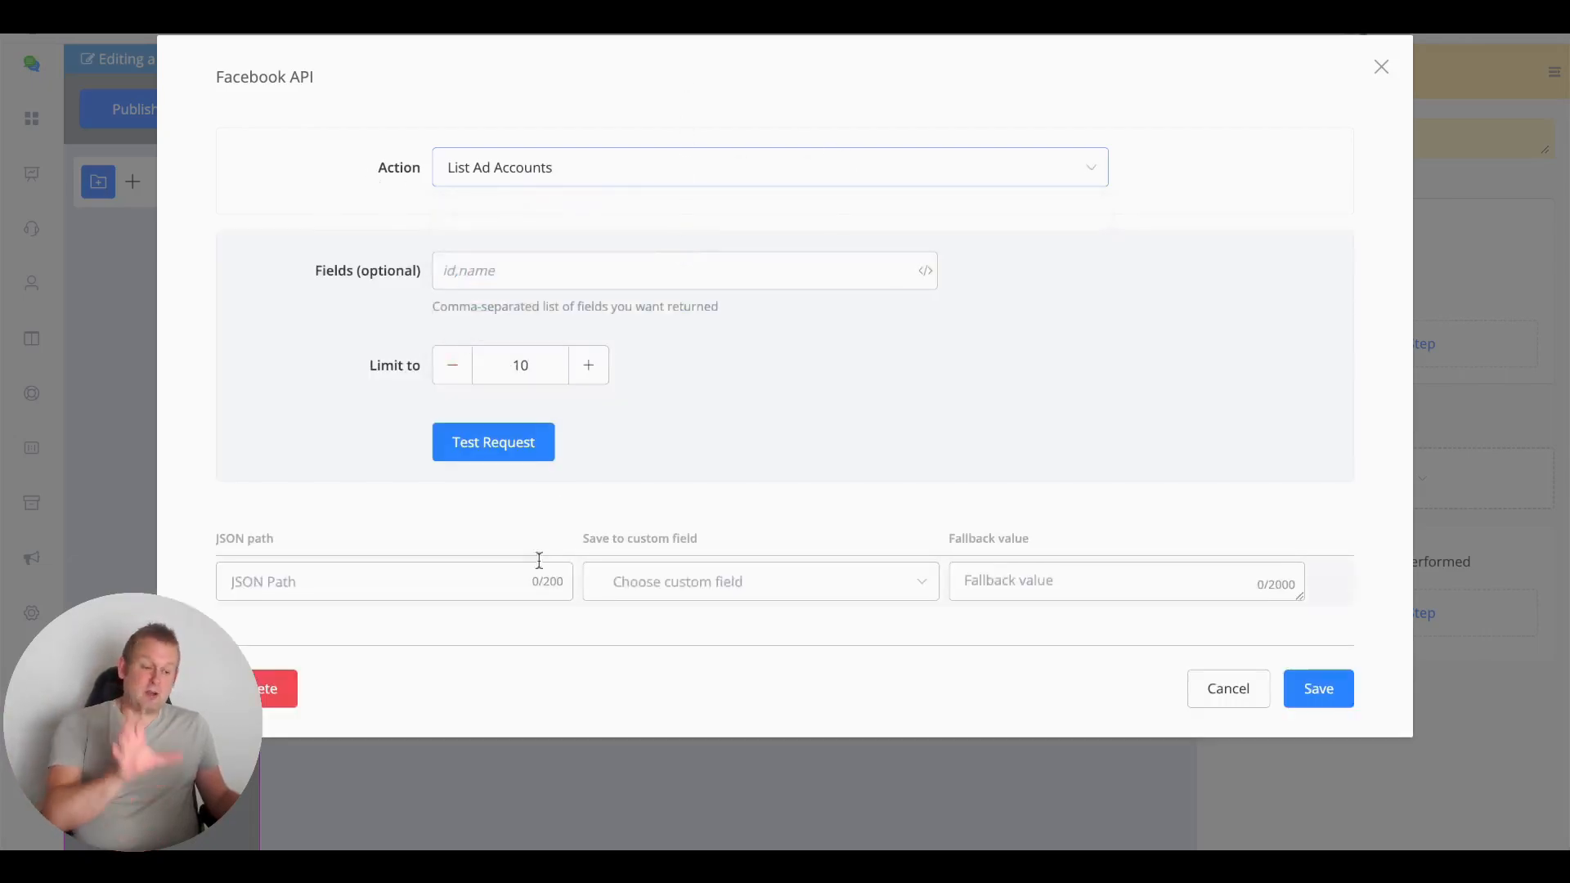
{"action": "left_click", "coordinate": [517, 452]}
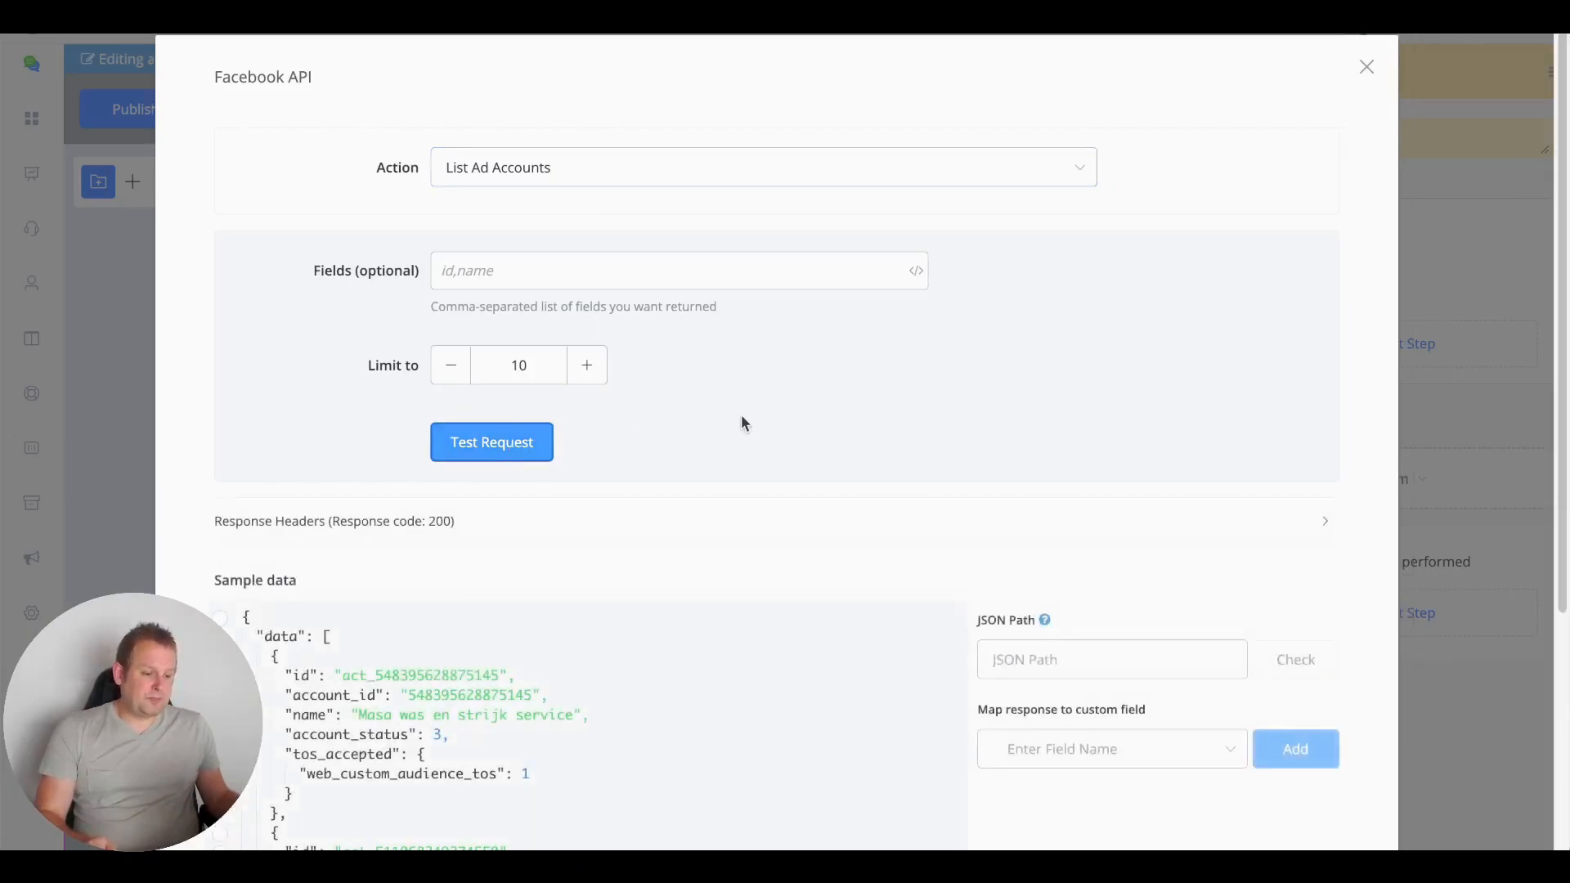
{"action": "scroll", "coordinate": [742, 415], "scroll_direction": "down", "scroll_amount": 3}
{"action": "scroll", "coordinate": [741, 415], "scroll_direction": "down", "scroll_amount": 1}
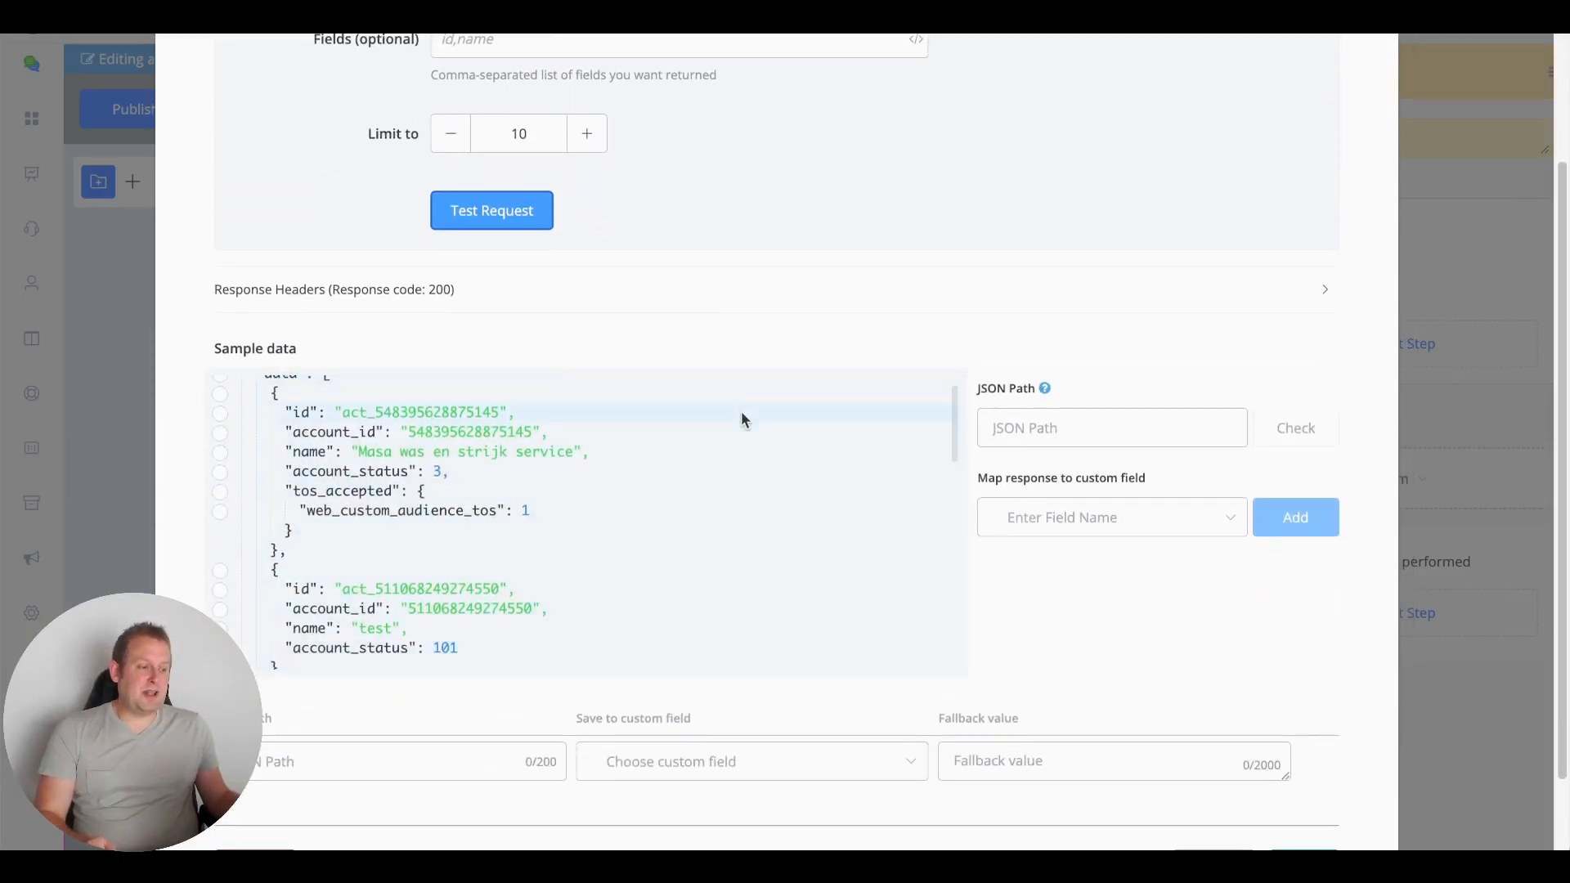
{"action": "scroll", "coordinate": [666, 455], "scroll_direction": "up", "scroll_amount": 2}
{"action": "scroll", "coordinate": [664, 468], "scroll_direction": "down", "scroll_amount": 1}
{"action": "scroll", "coordinate": [665, 476], "scroll_direction": "down", "scroll_amount": 1}
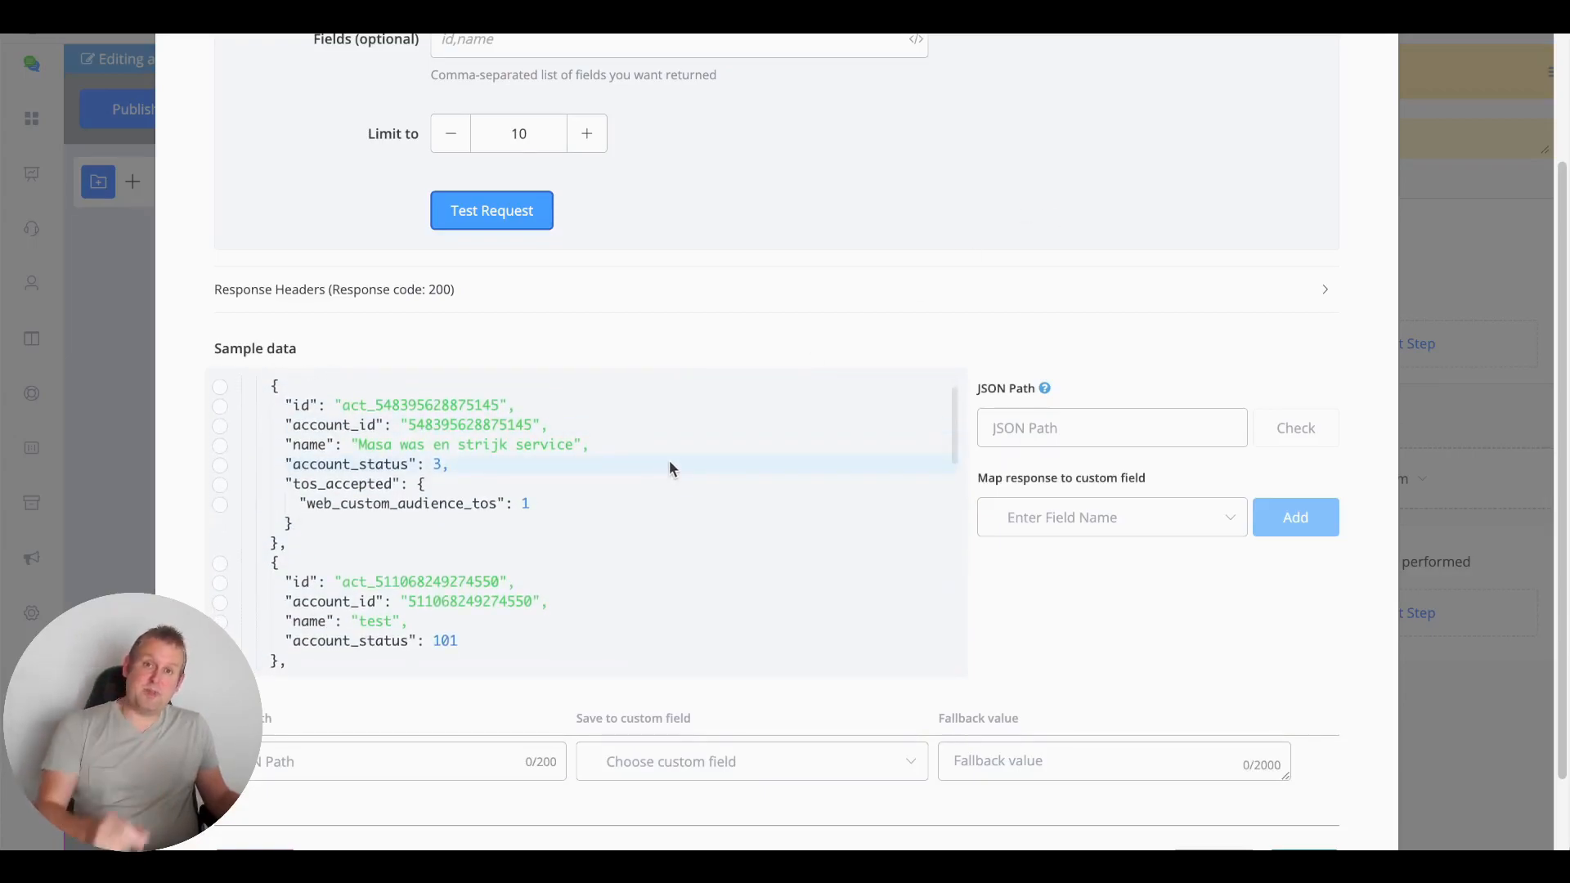
{"action": "scroll", "coordinate": [667, 474], "scroll_direction": "down", "scroll_amount": 5}
{"action": "scroll", "coordinate": [666, 476], "scroll_direction": "down", "scroll_amount": 7}
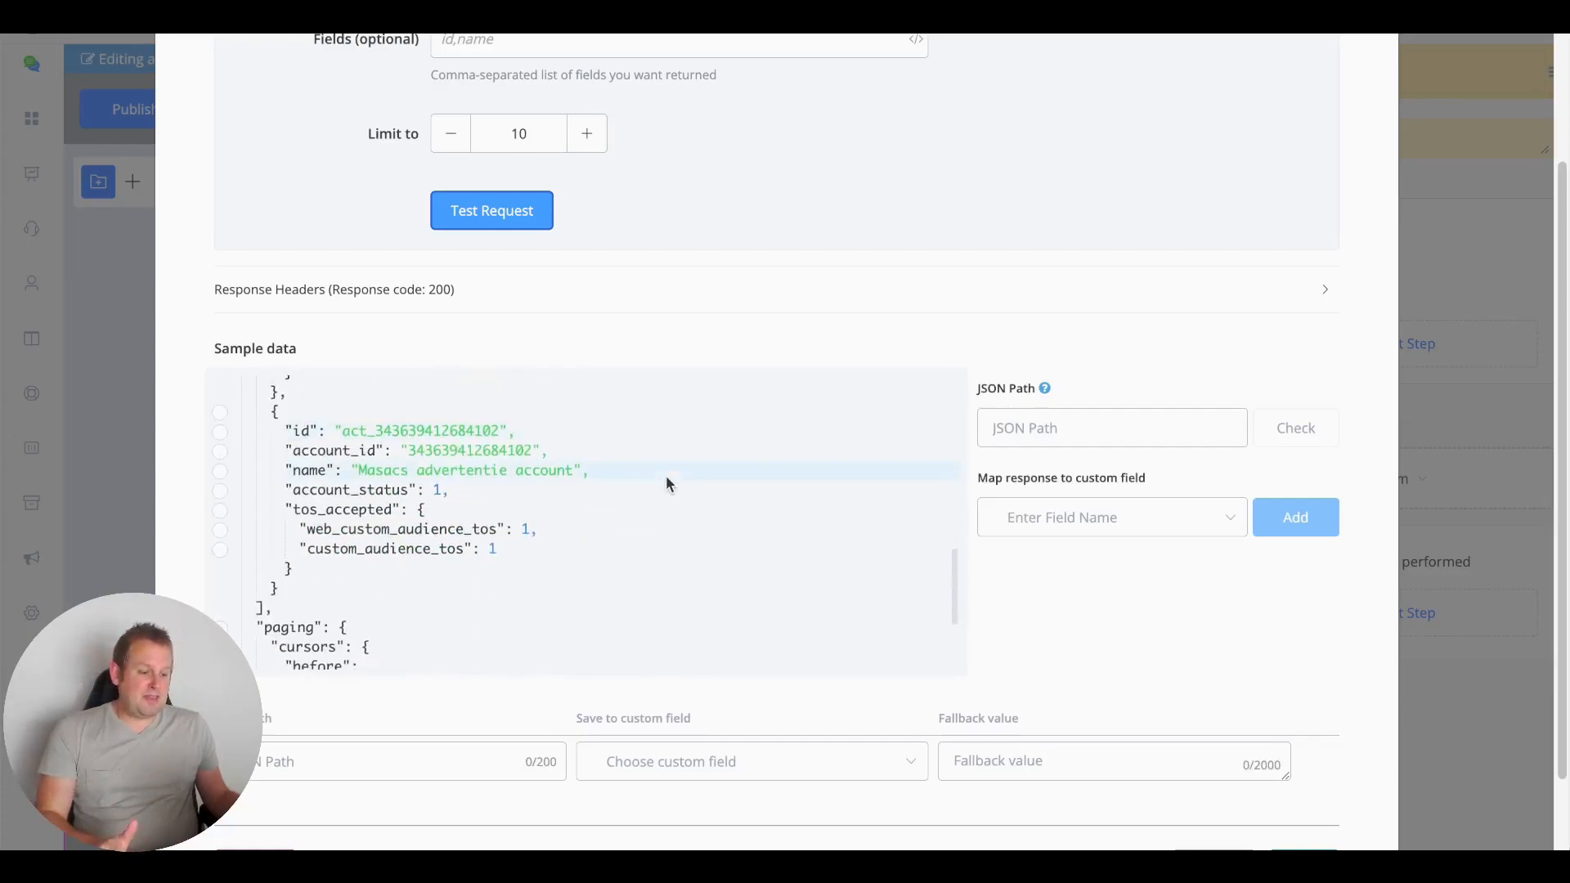
{"action": "scroll", "coordinate": [666, 474], "scroll_direction": "down", "scroll_amount": 1}
Map the JSON Path to the last ad account's id ($.data[4].id) and copy that id
{"action": "left_click", "coordinate": [512, 397]}
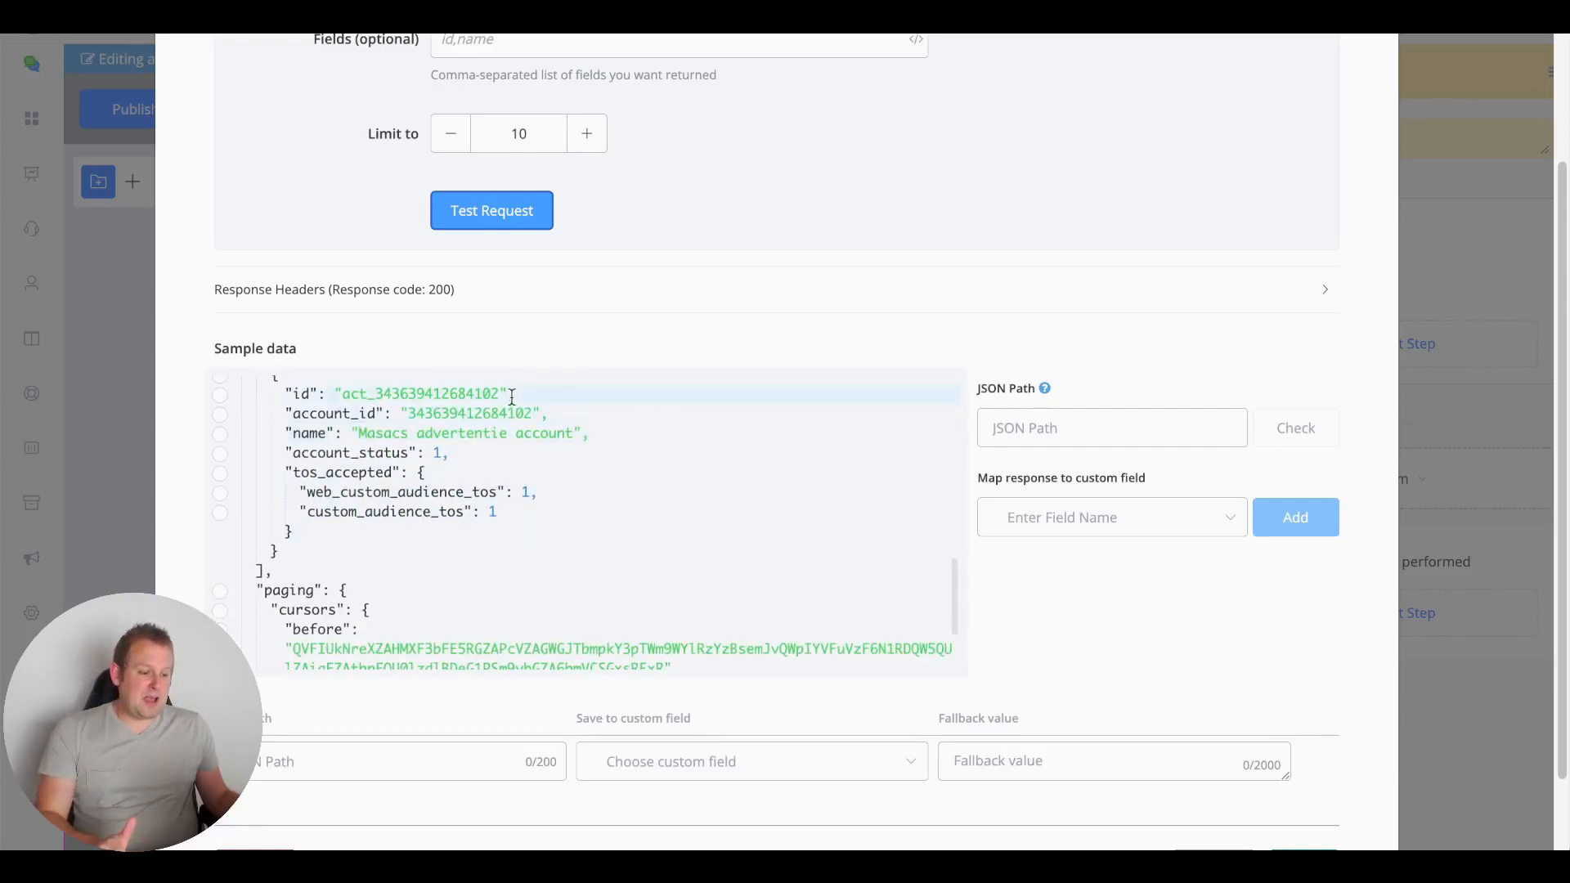
{"action": "double_click", "coordinate": [398, 400]}
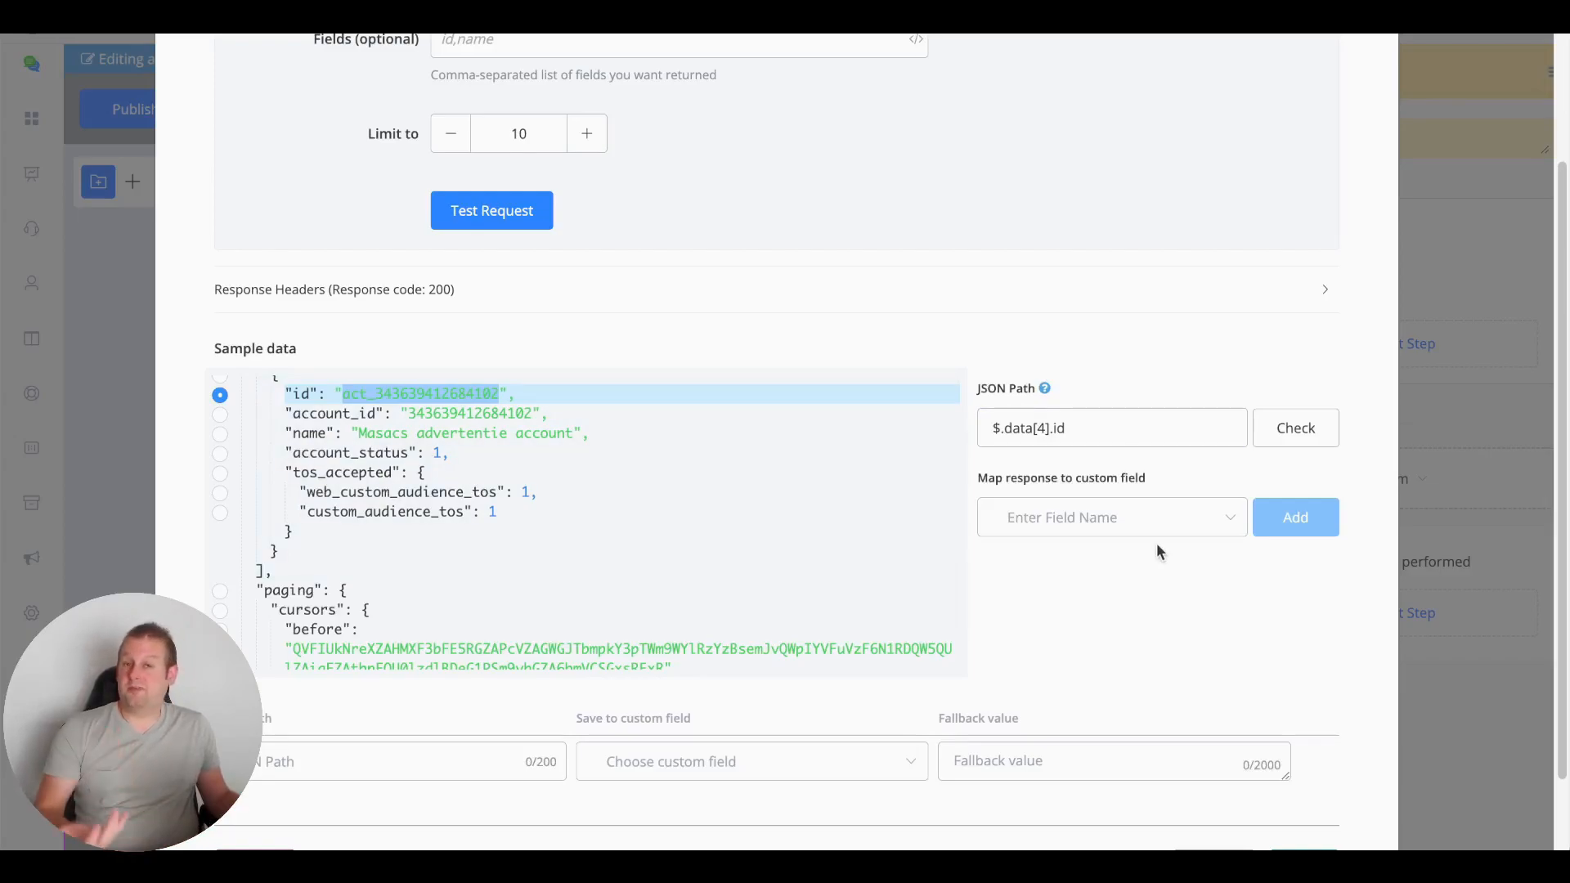
{"action": "left_click", "coordinate": [1331, 448]}
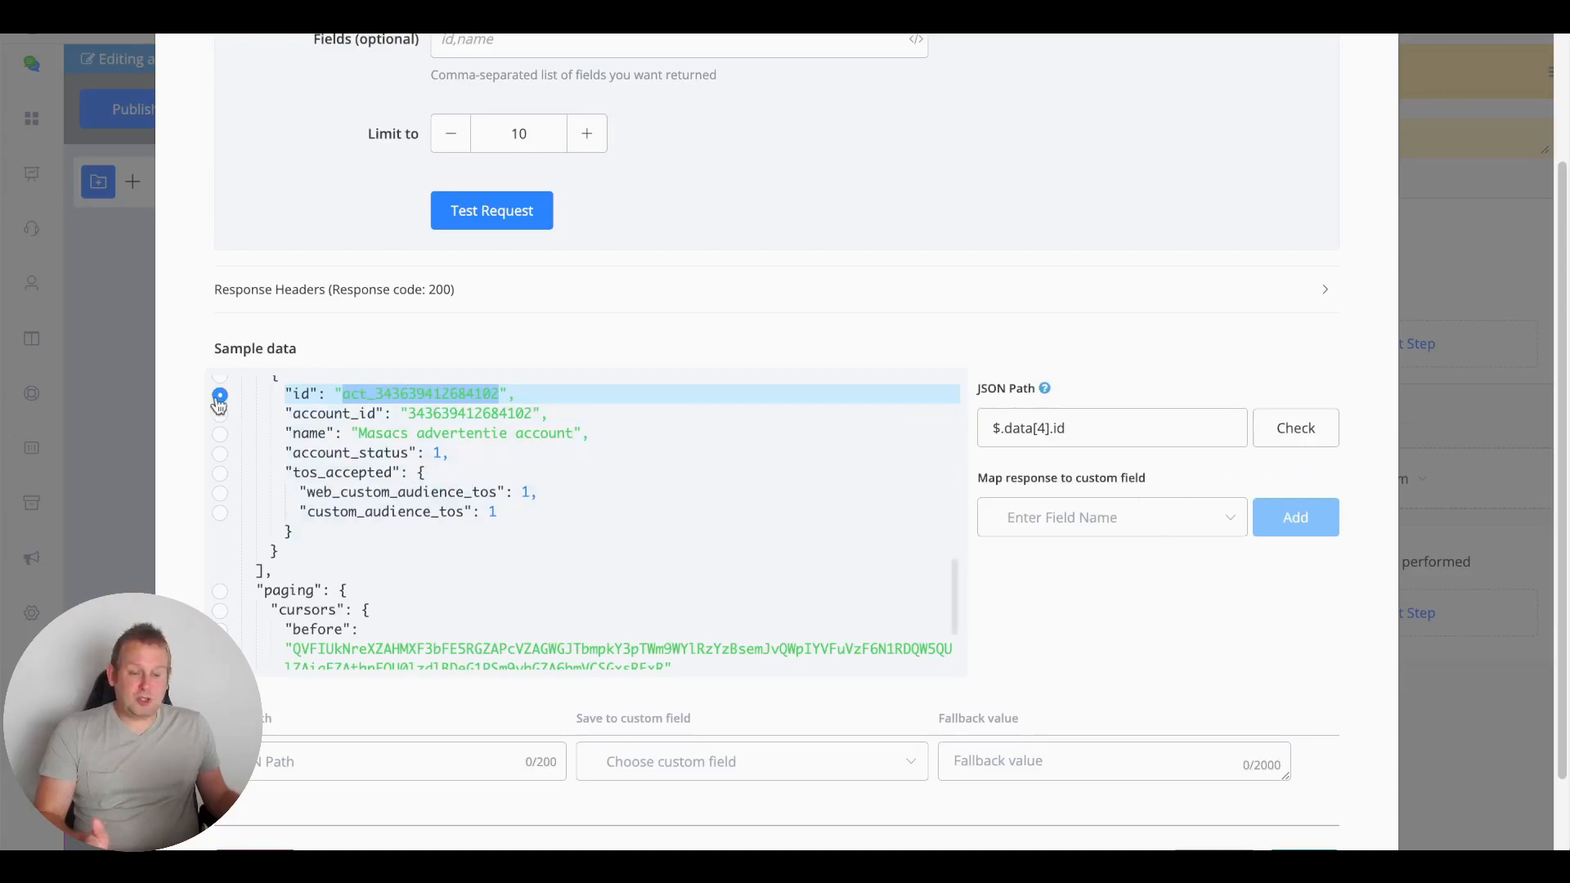
{"action": "left_click", "coordinate": [1049, 525]}
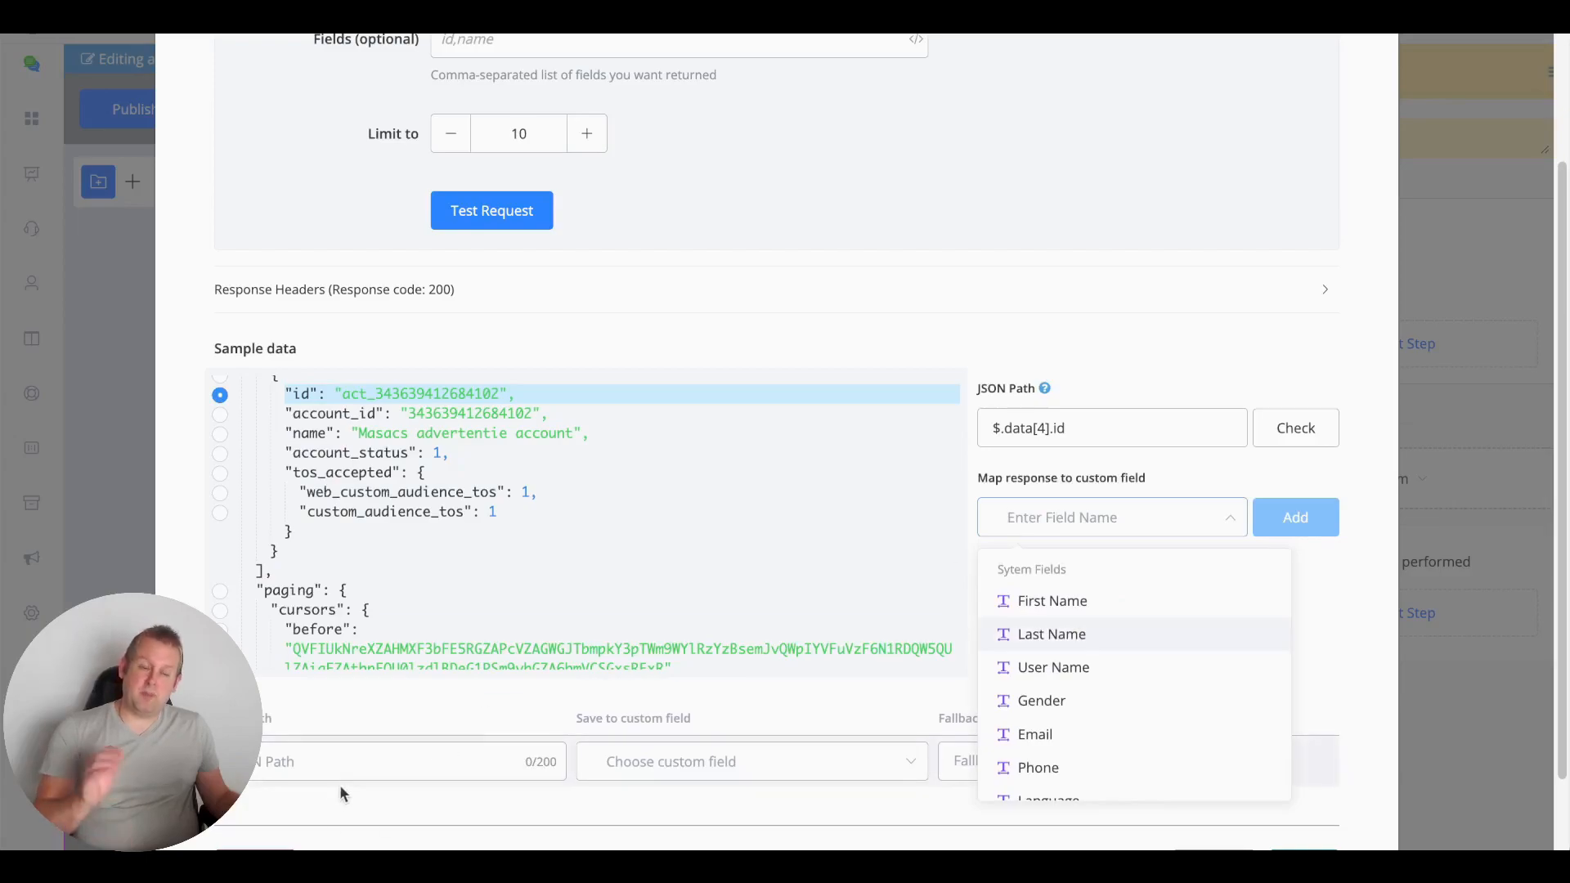
{"action": "left_click", "coordinate": [475, 399]}
{"action": "double_click", "coordinate": [475, 398]}
{"action": "key", "text": "ctrl+c"}
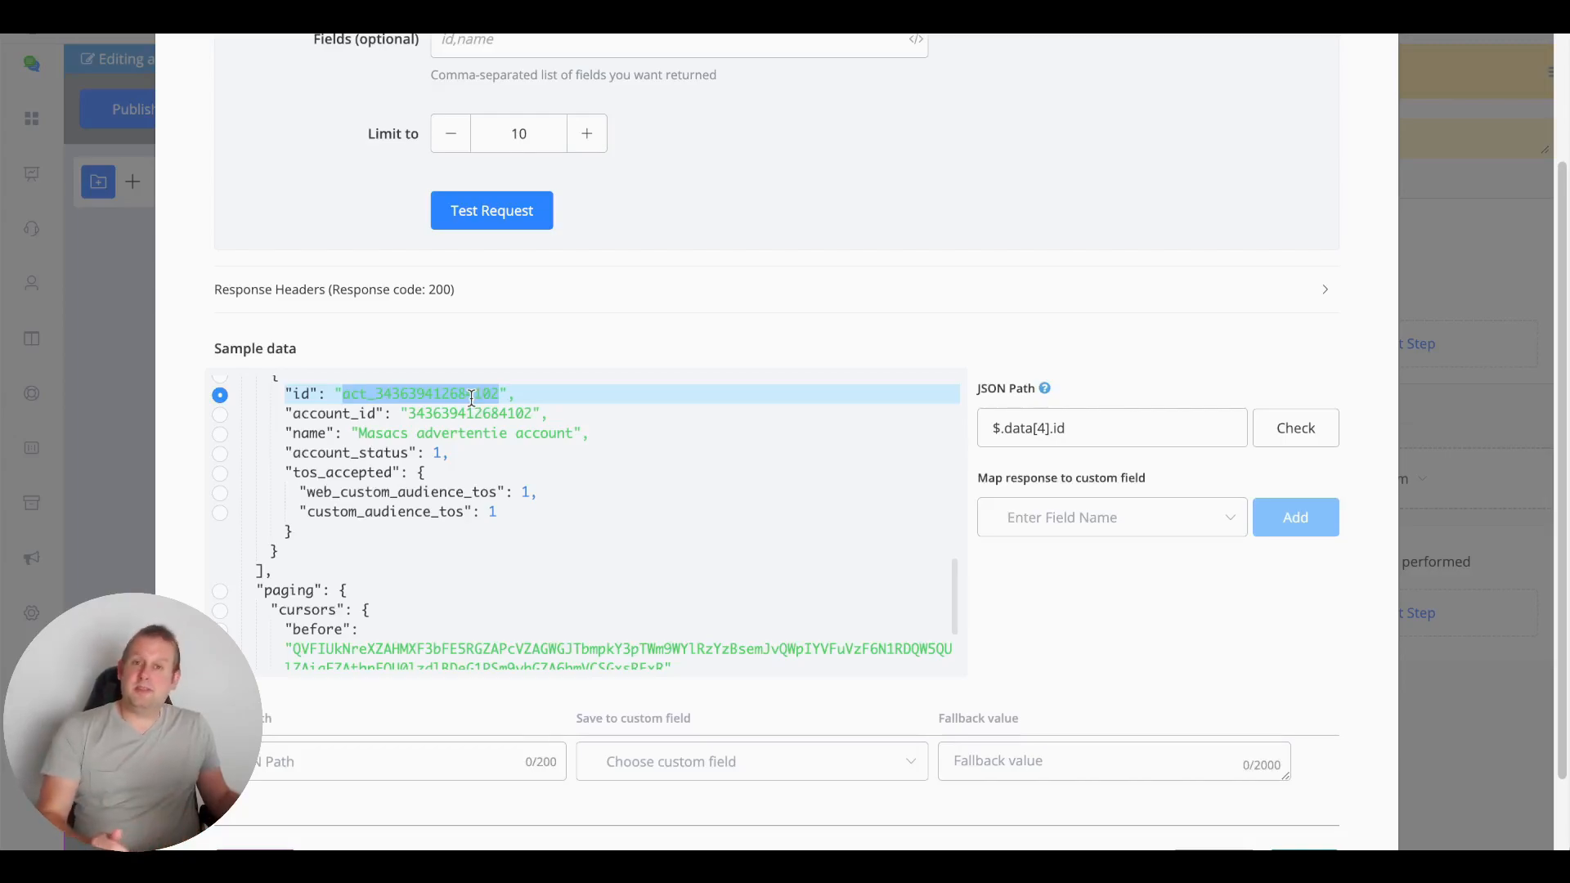
{"action": "scroll", "coordinate": [655, 163], "scroll_direction": "up", "scroll_amount": 2}
{"action": "left_click", "coordinate": [707, 145]}
{"action": "scroll", "coordinate": [715, 295], "scroll_direction": "down", "scroll_amount": 2}
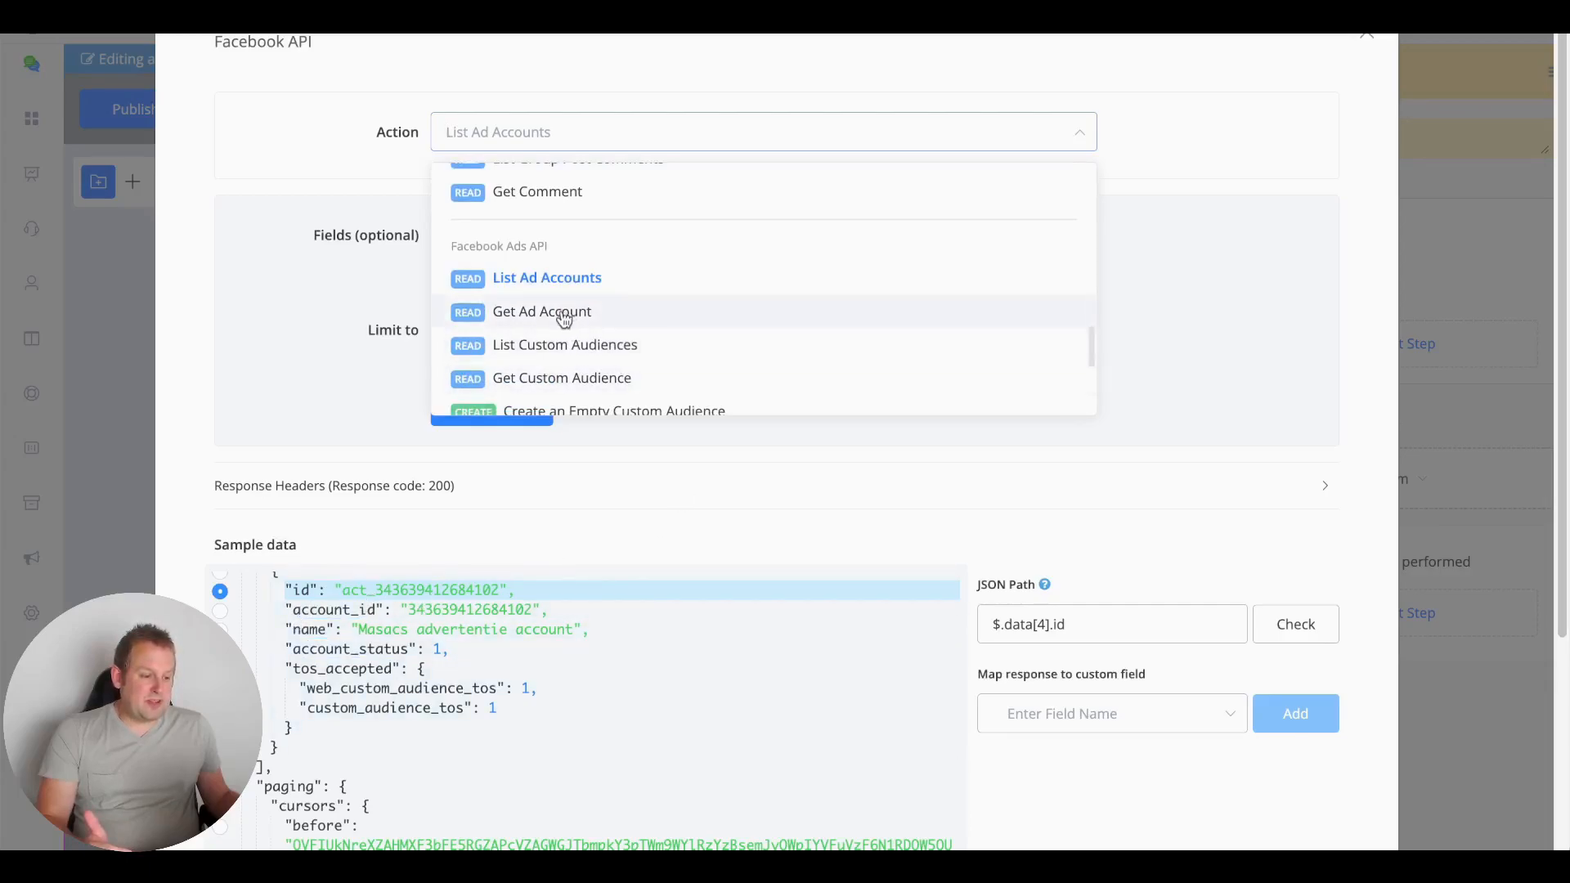
{"action": "left_click", "coordinate": [660, 318]}
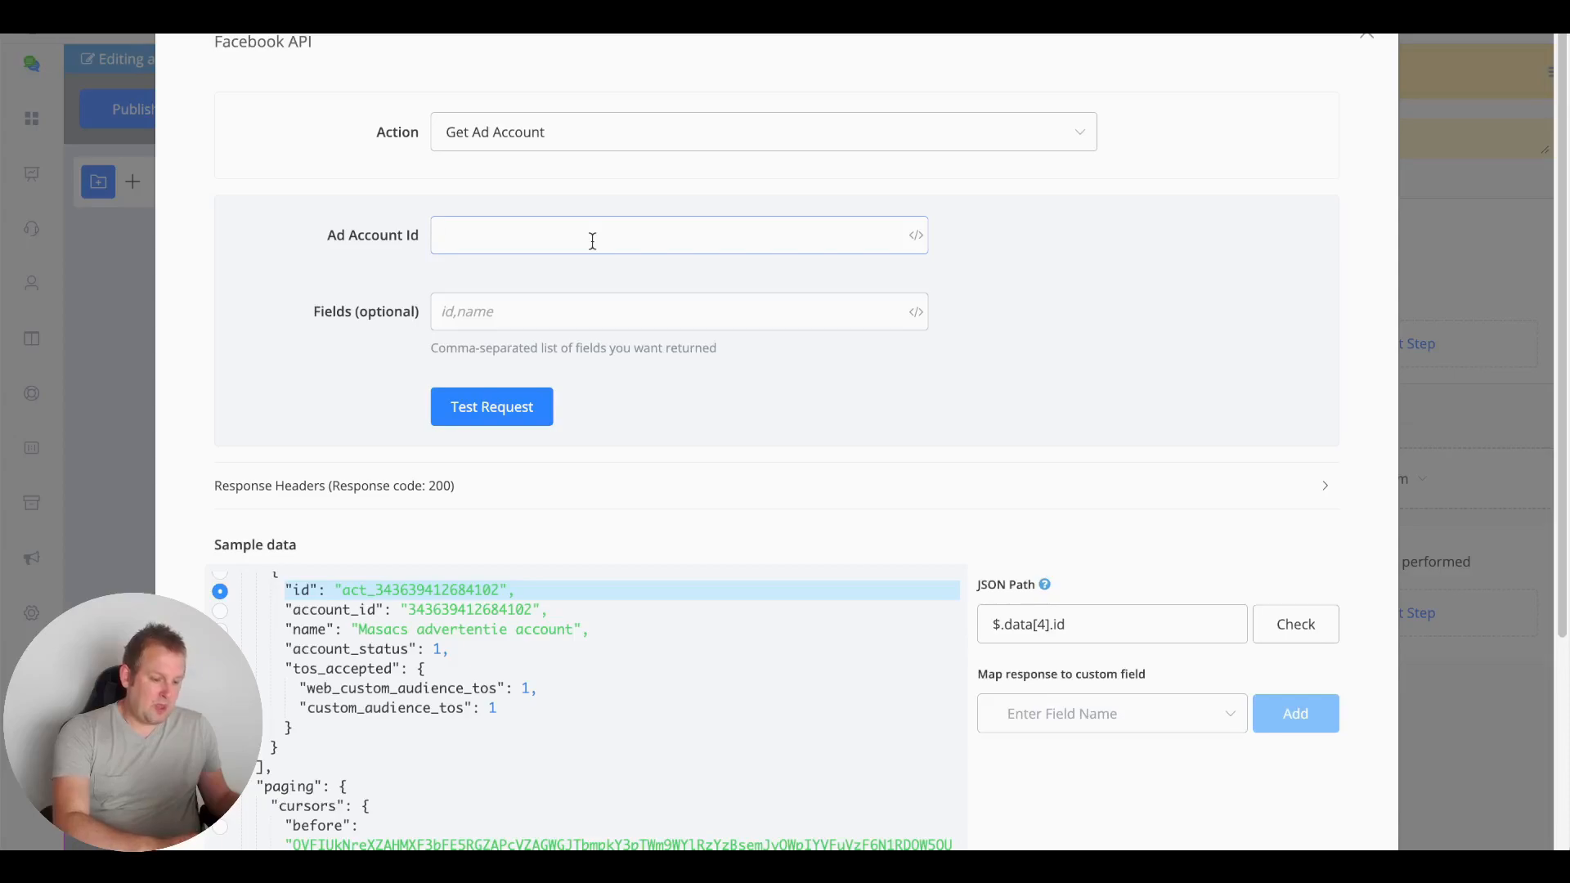
{"action": "key", "text": "ctrl+v"}
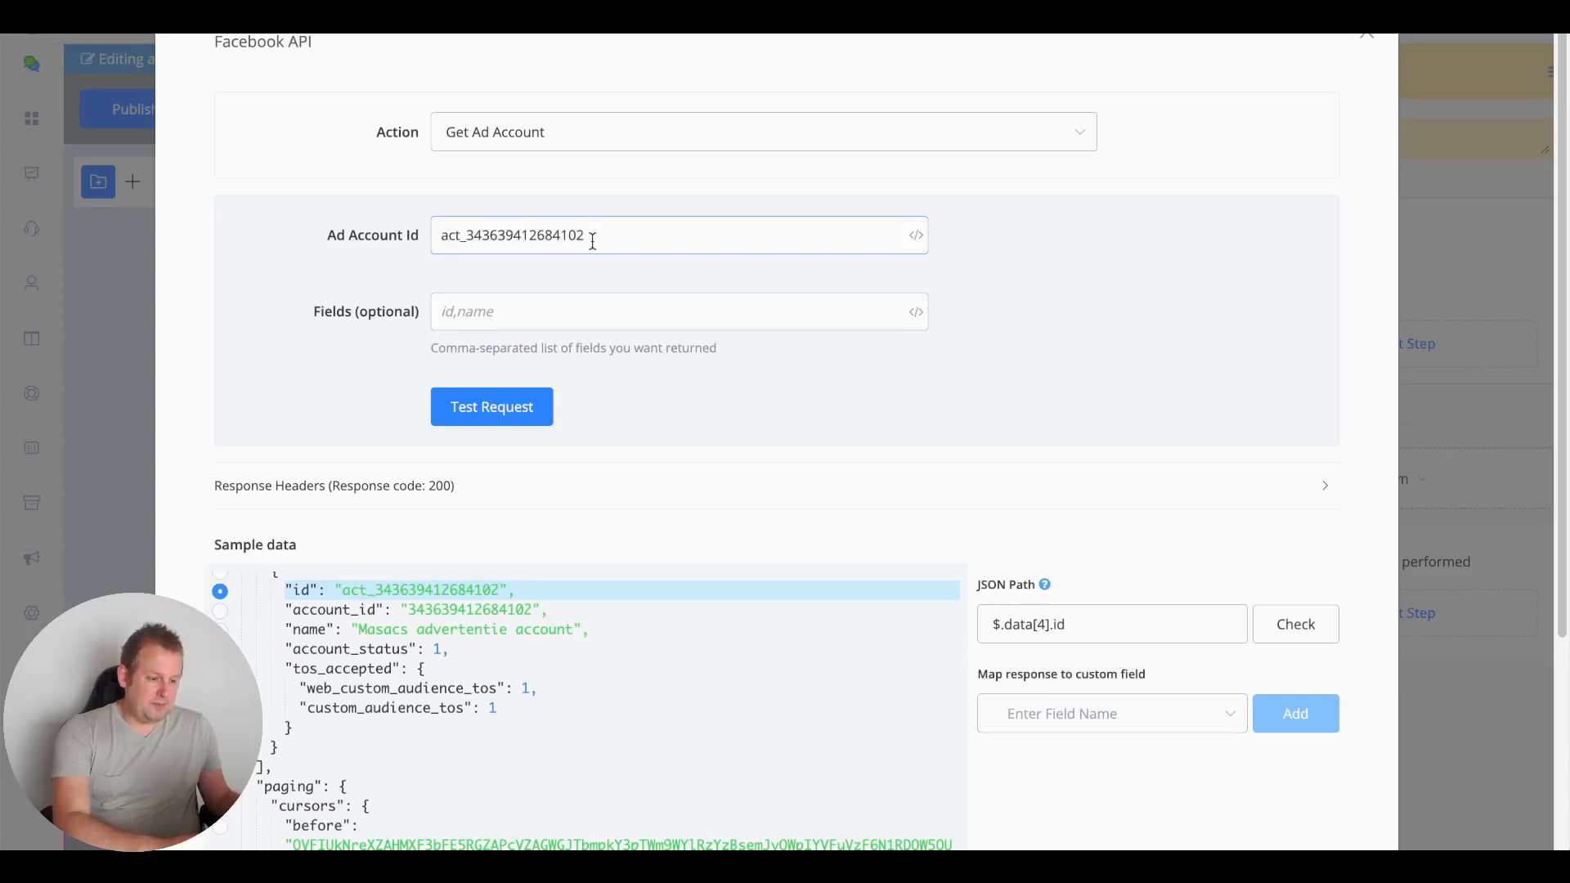
{"action": "left_click", "coordinate": [508, 407]}
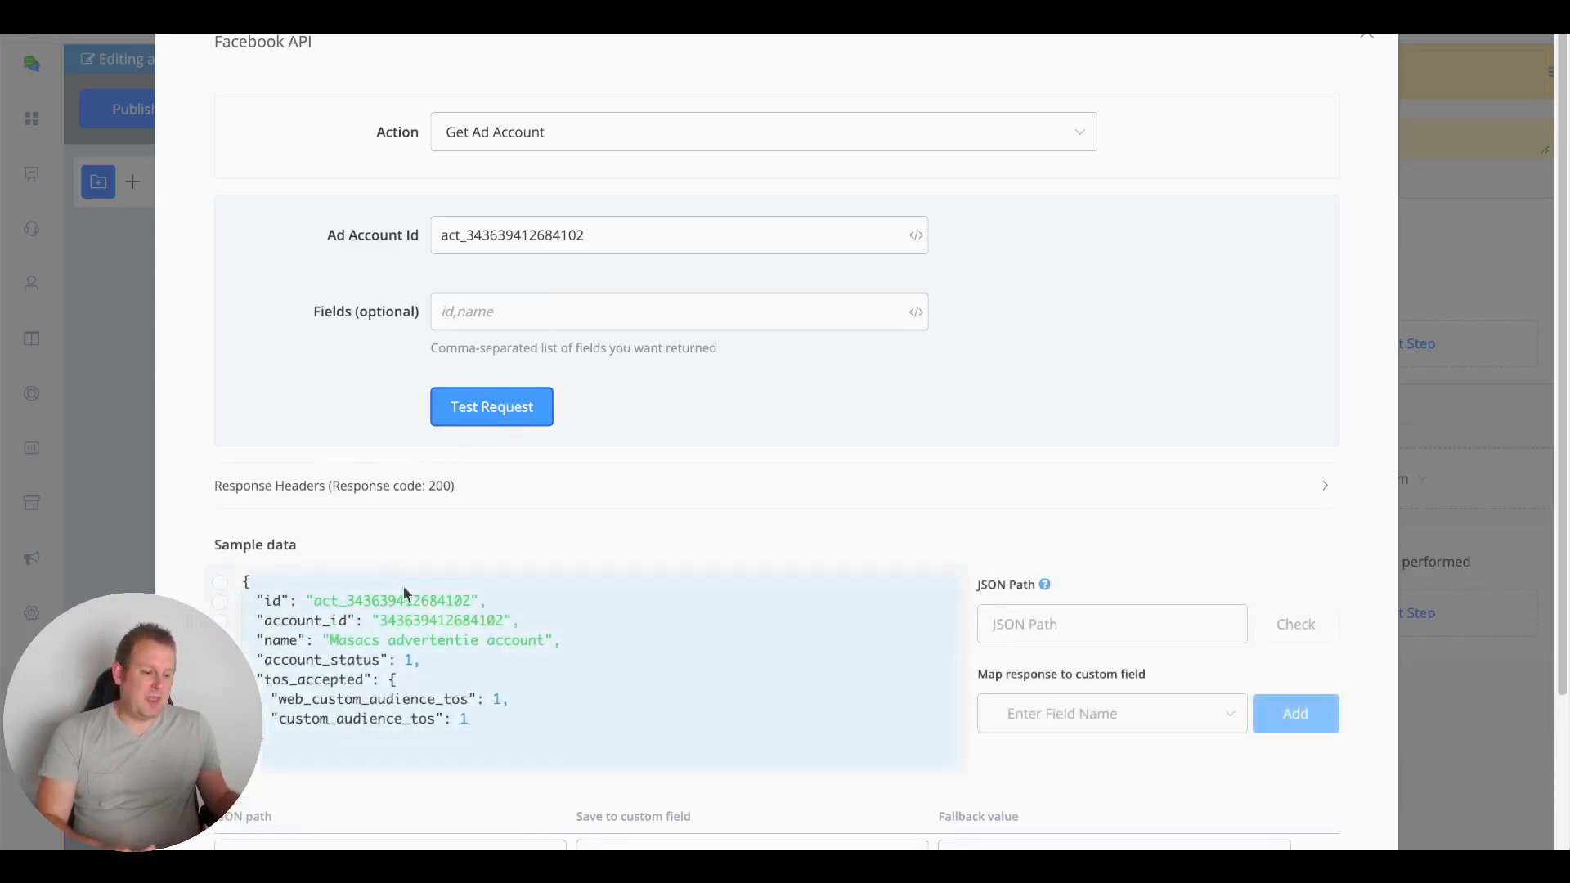
{"action": "scroll", "coordinate": [669, 640], "scroll_direction": "down", "scroll_amount": 2}
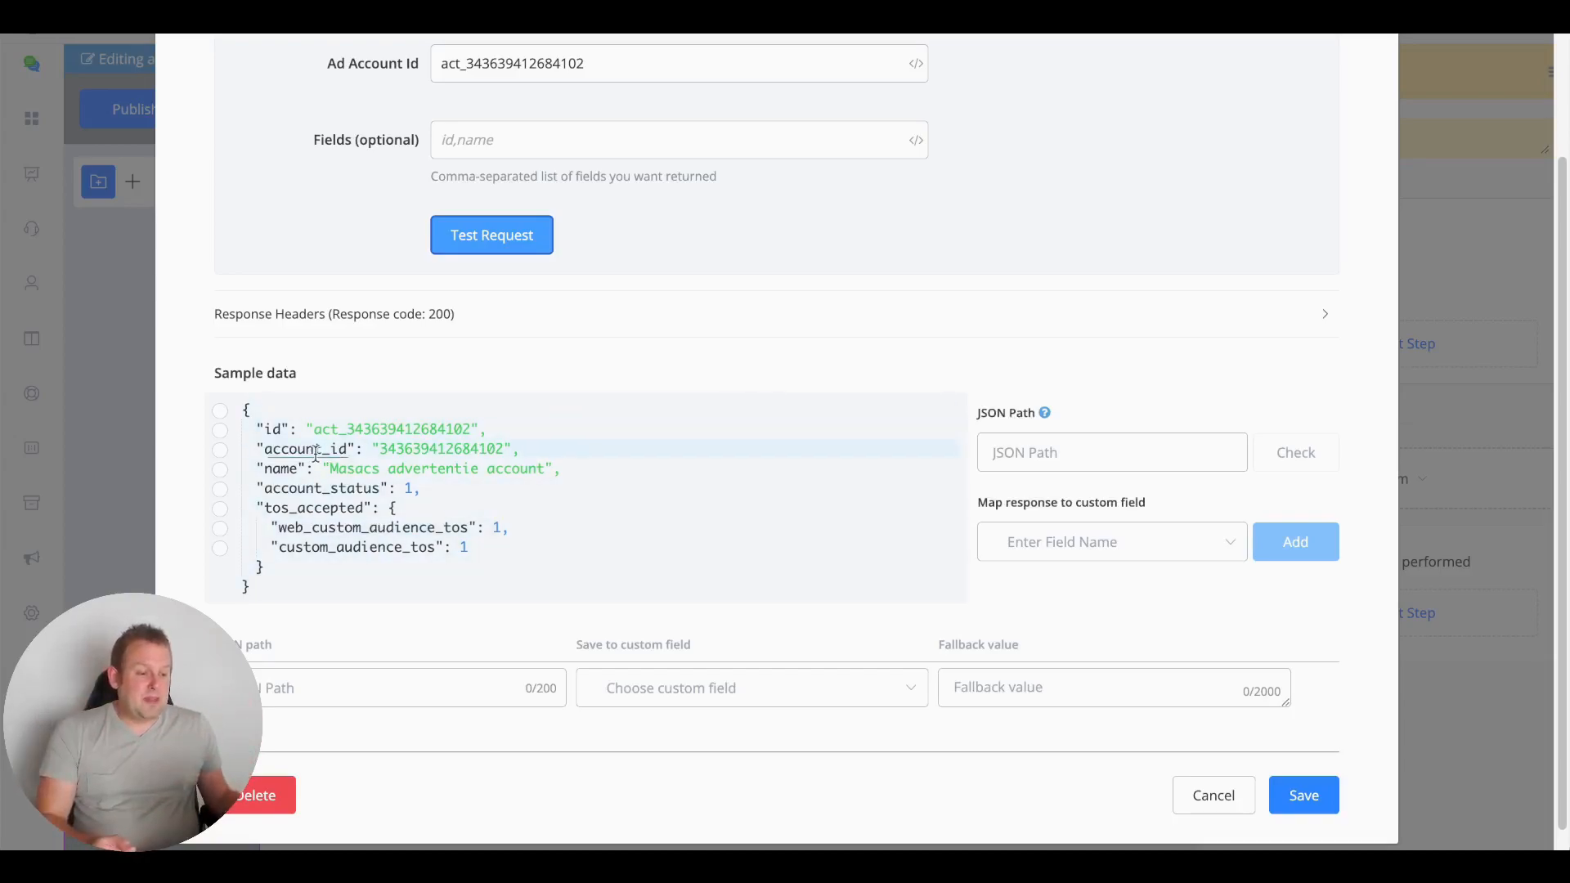
{"action": "scroll", "coordinate": [532, 203], "scroll_direction": "up", "scroll_amount": 3}
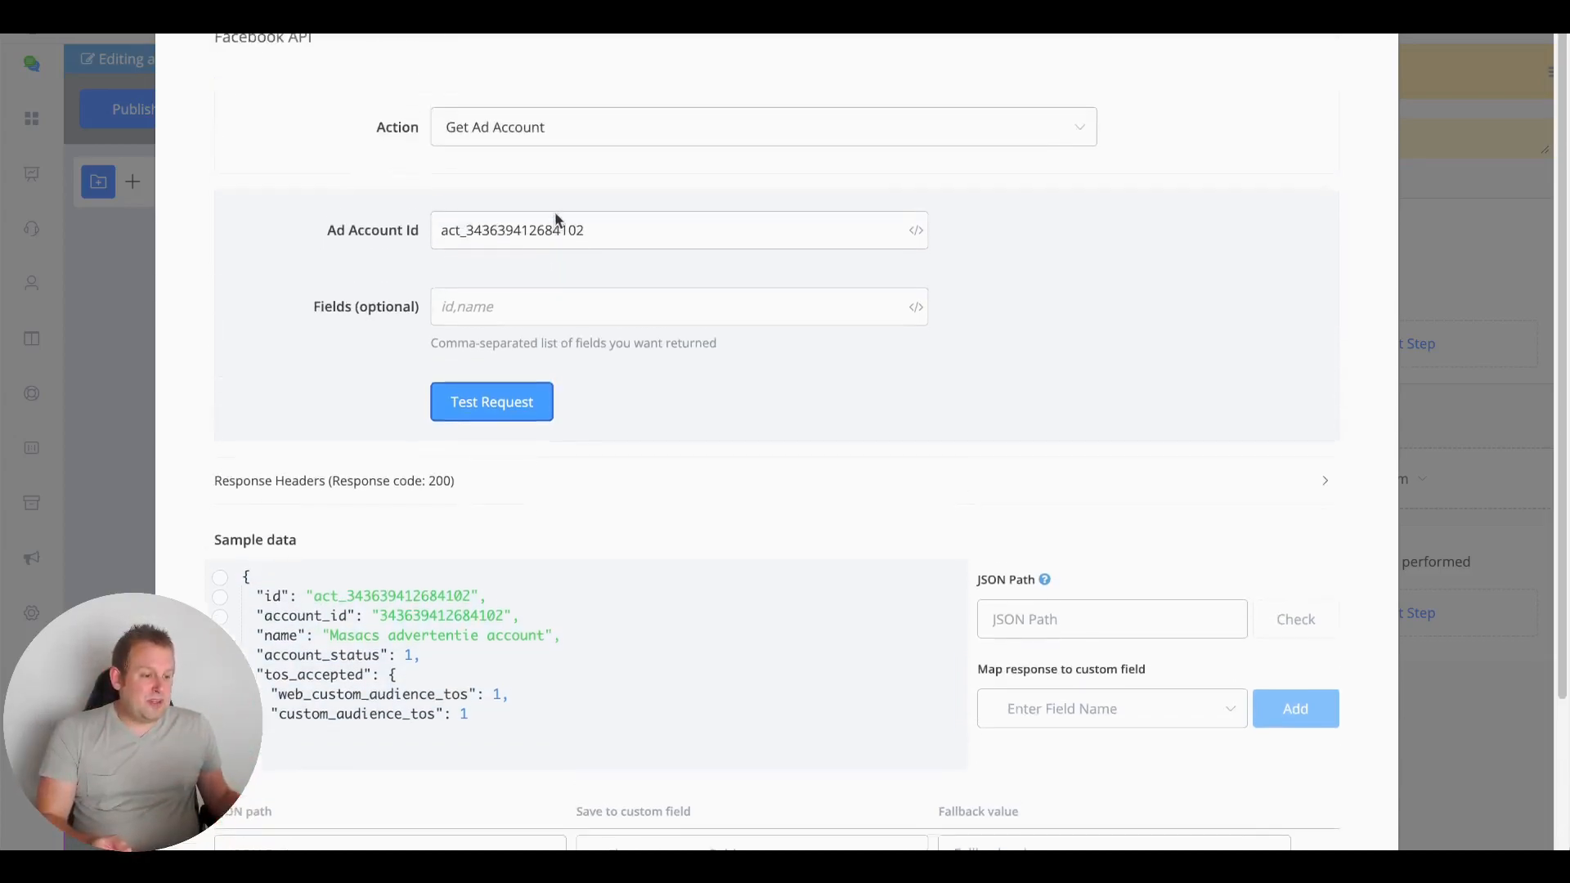
{"action": "left_click", "coordinate": [554, 136]}
Switch to List Custom Audiences and test it, revealing the UChat demo audience
{"action": "scroll", "coordinate": [664, 350], "scroll_direction": "down", "scroll_amount": 2}
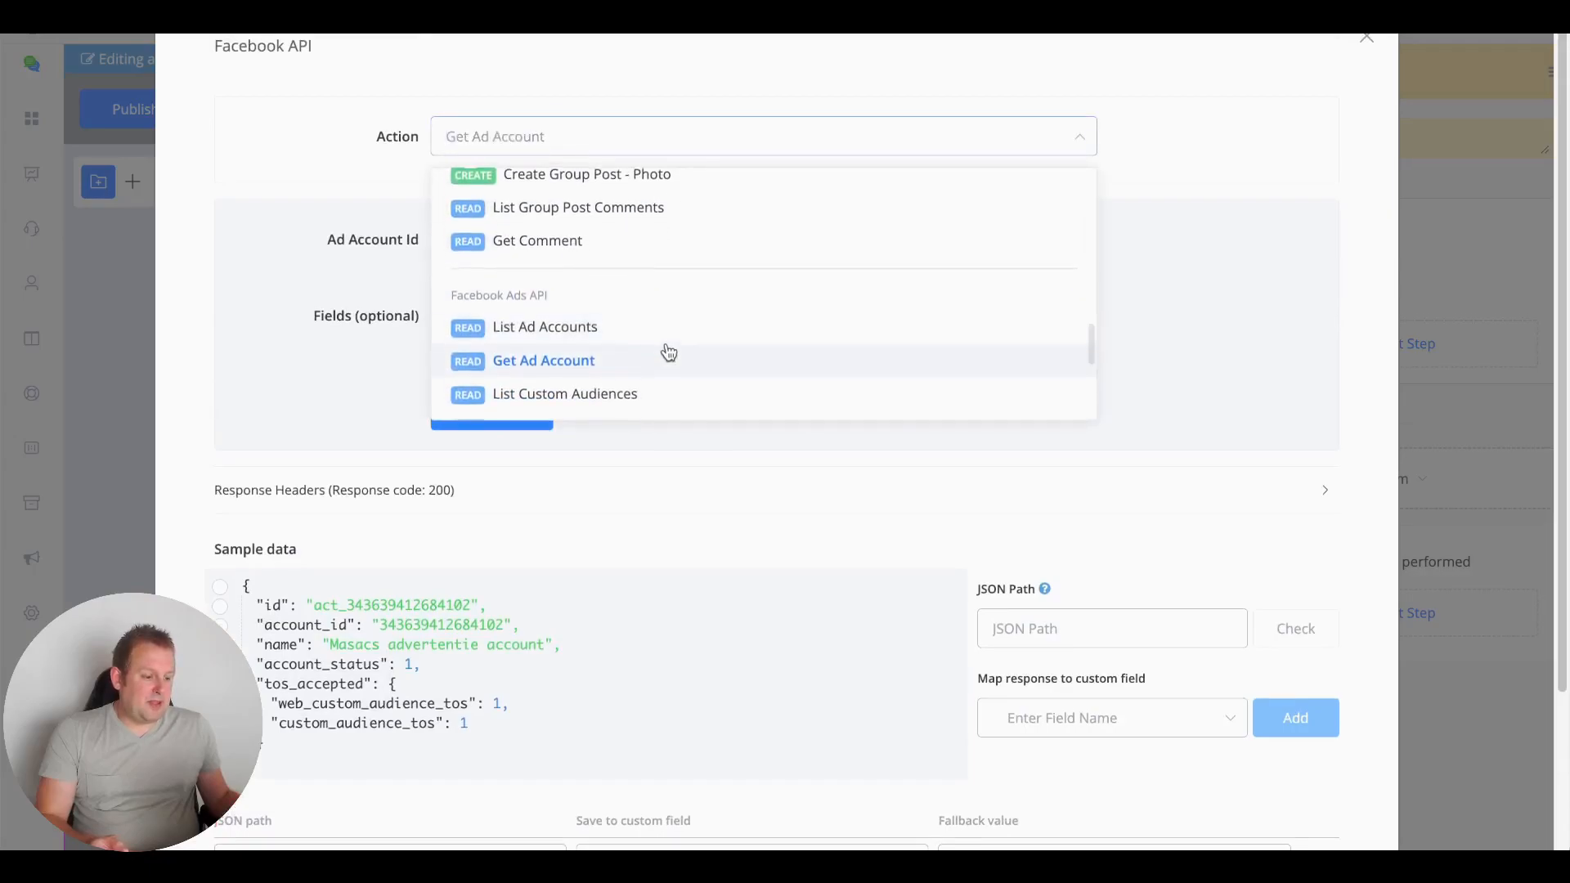
{"action": "left_click", "coordinate": [655, 360]}
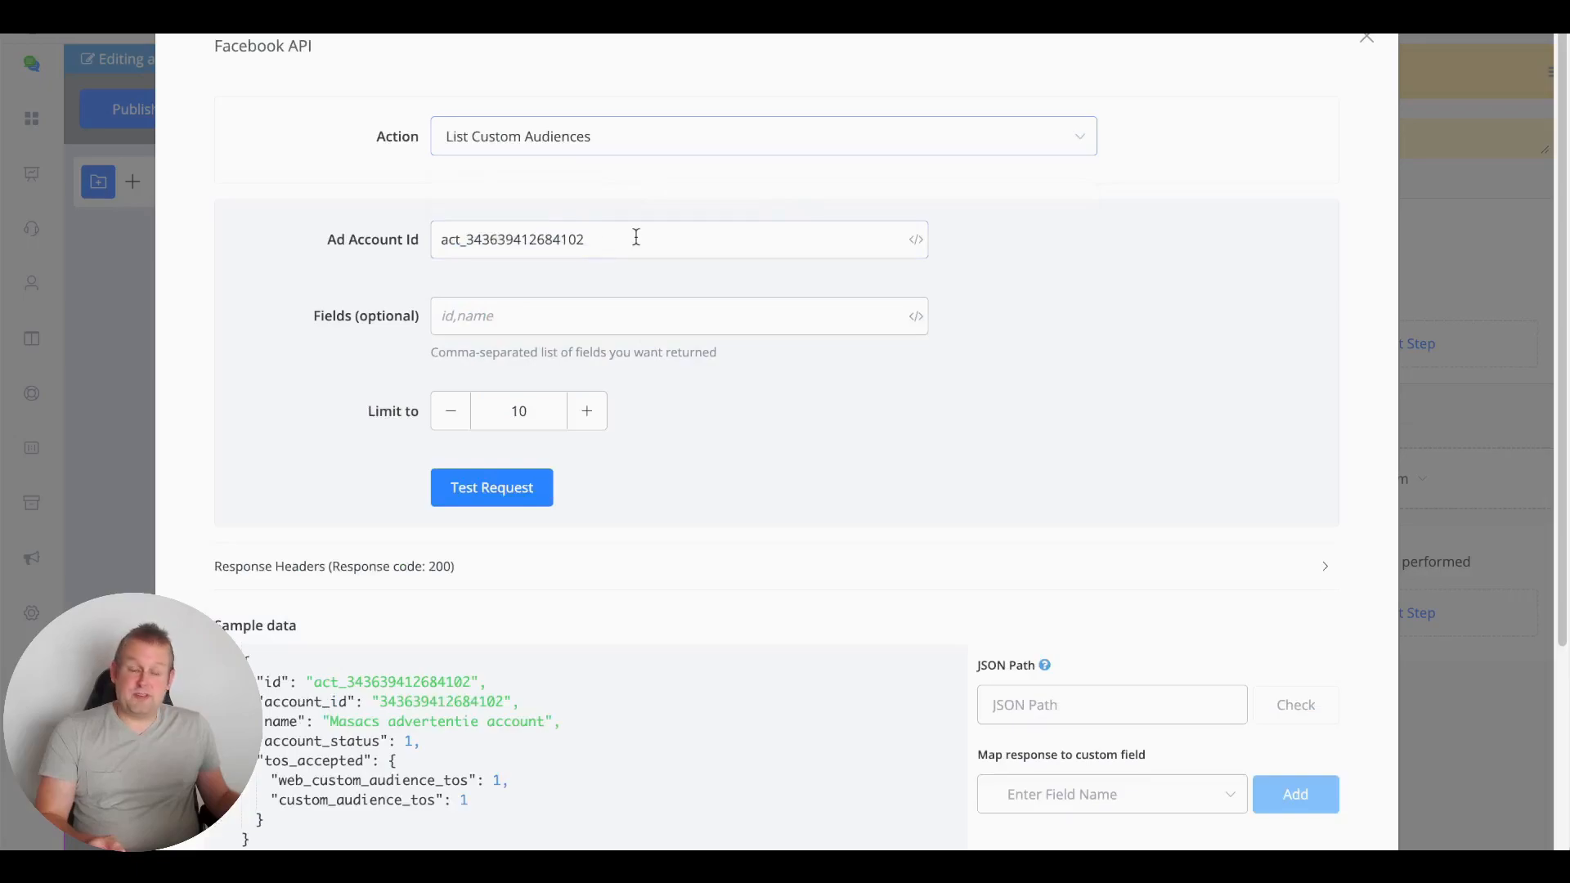
{"action": "left_click", "coordinate": [529, 488]}
{"action": "scroll", "coordinate": [832, 469], "scroll_direction": "down", "scroll_amount": 1}
{"action": "scroll", "coordinate": [833, 468], "scroll_direction": "down", "scroll_amount": 2}
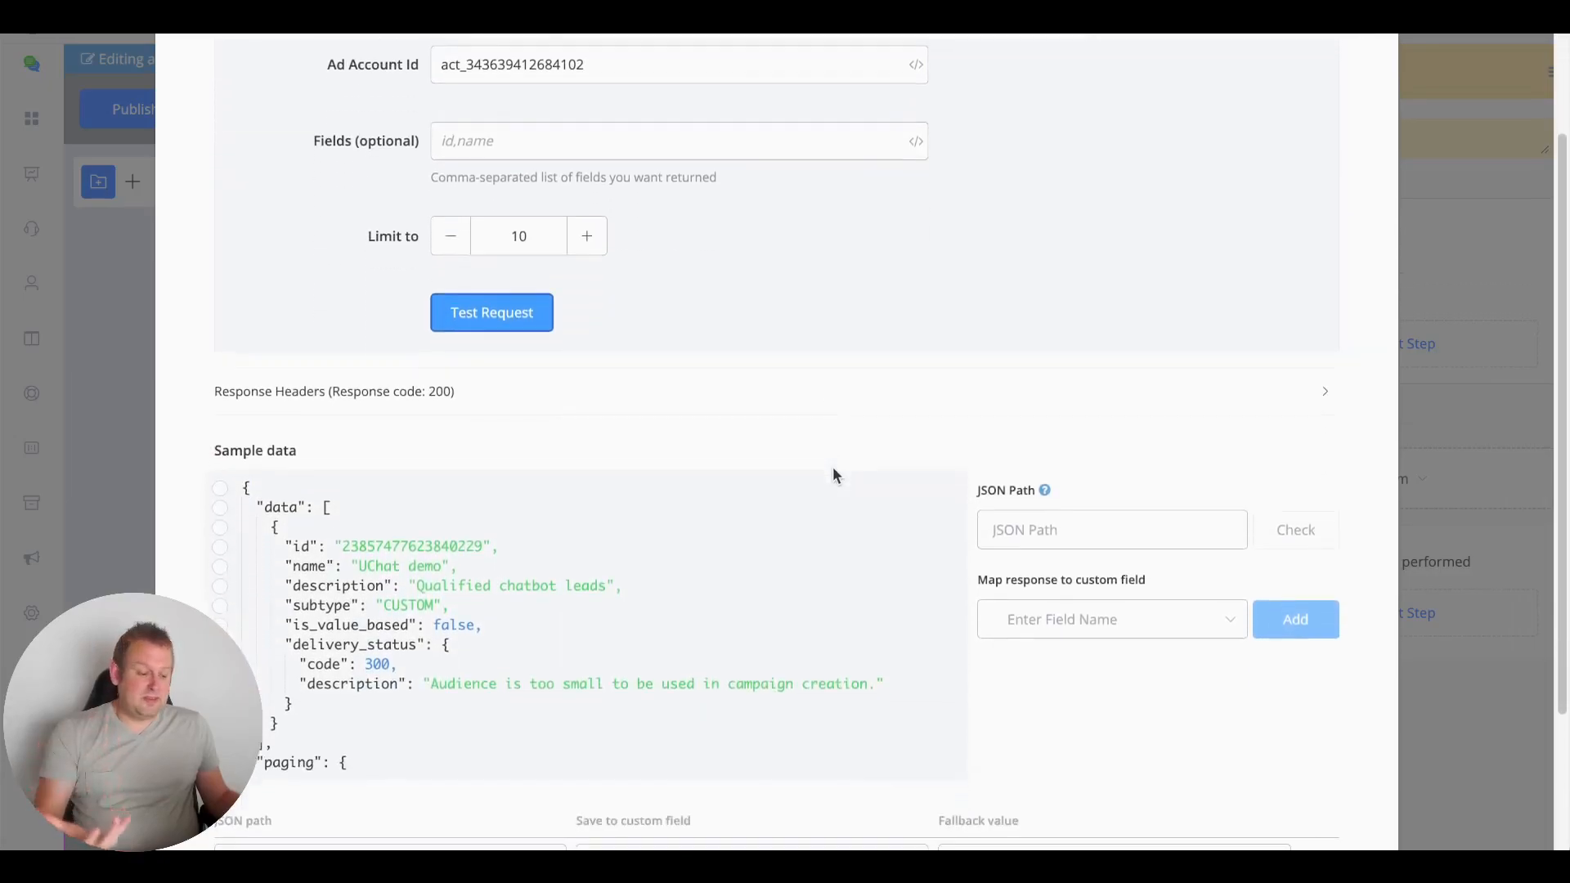
{"action": "scroll", "coordinate": [833, 474], "scroll_direction": "down", "scroll_amount": 3}
{"action": "scroll", "coordinate": [640, 420], "scroll_direction": "down", "scroll_amount": 1}
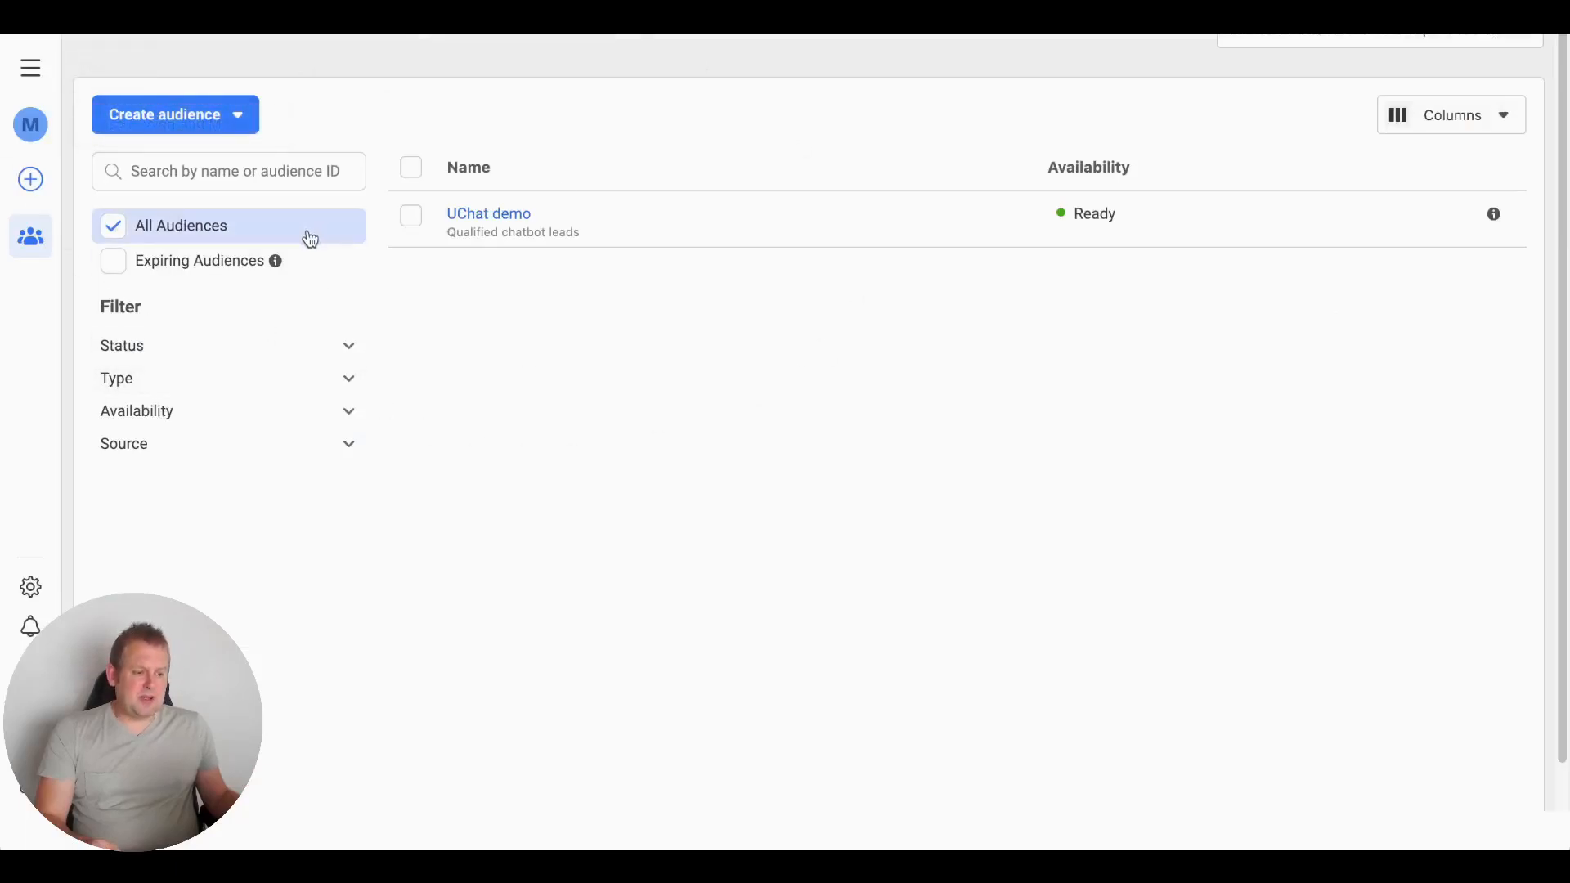
{"action": "left_click", "coordinate": [31, 69]}
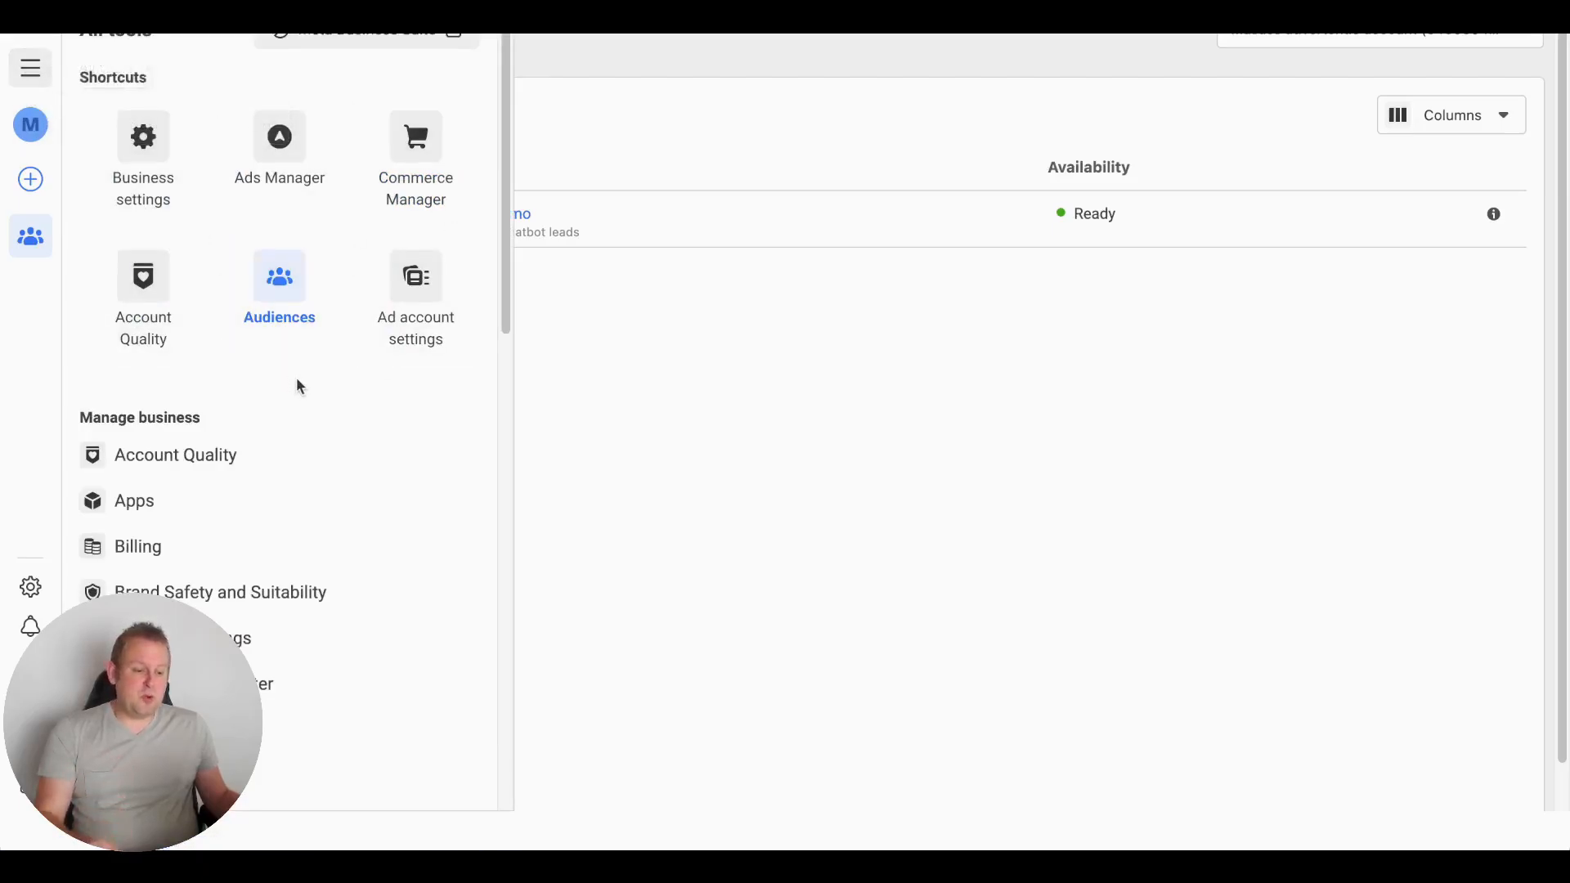
{"action": "scroll", "coordinate": [301, 382], "scroll_direction": "down", "scroll_amount": 7}
{"action": "scroll", "coordinate": [129, 291], "scroll_direction": "down", "scroll_amount": 1}
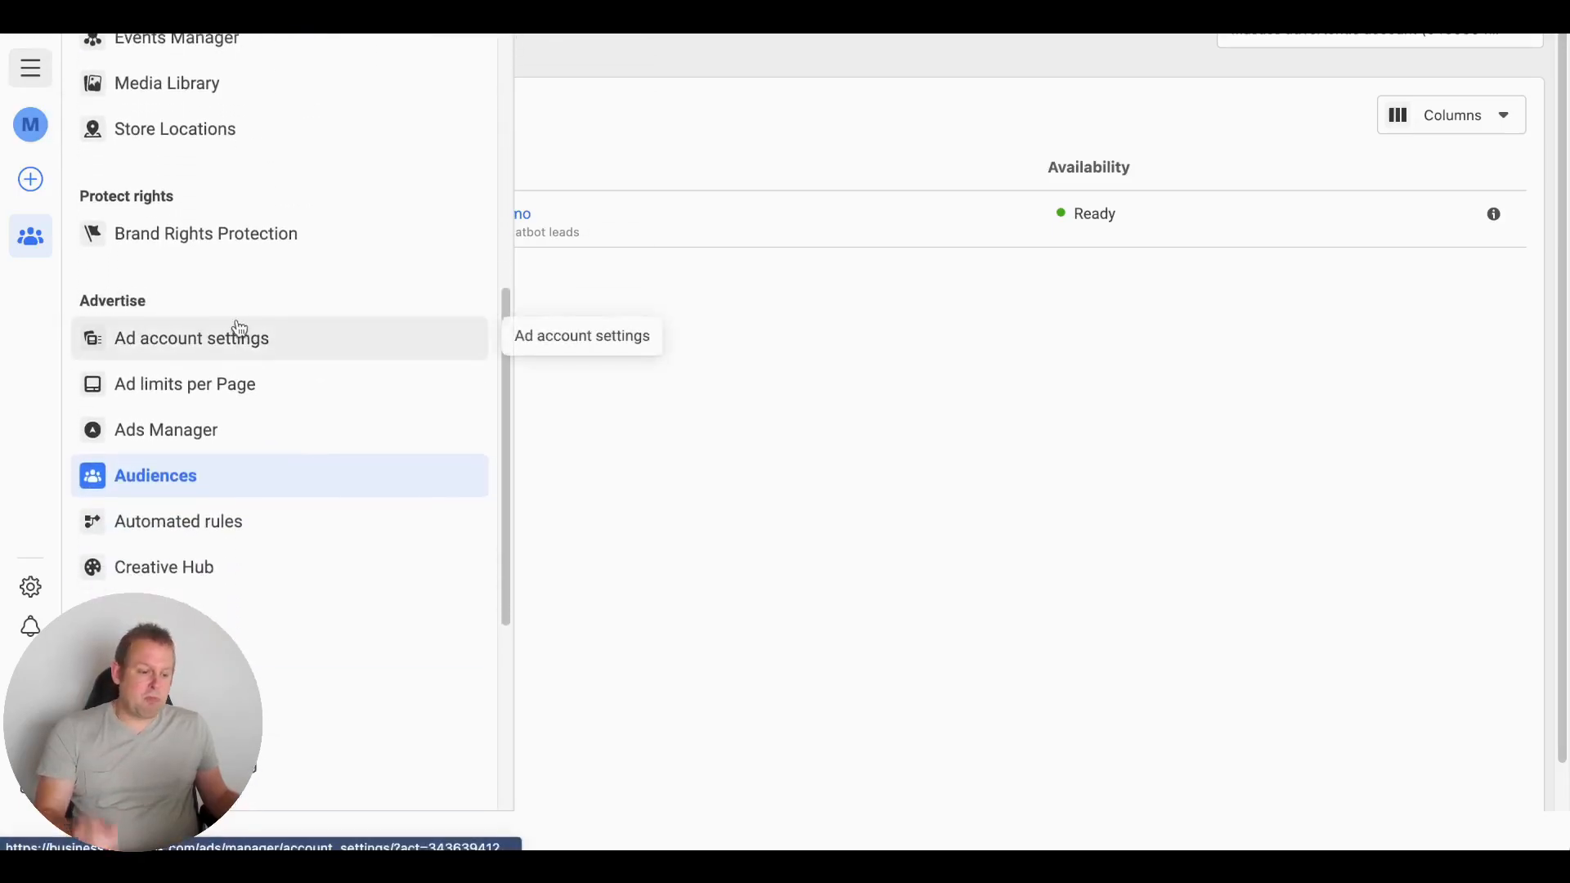
{"action": "left_click", "coordinate": [147, 488]}
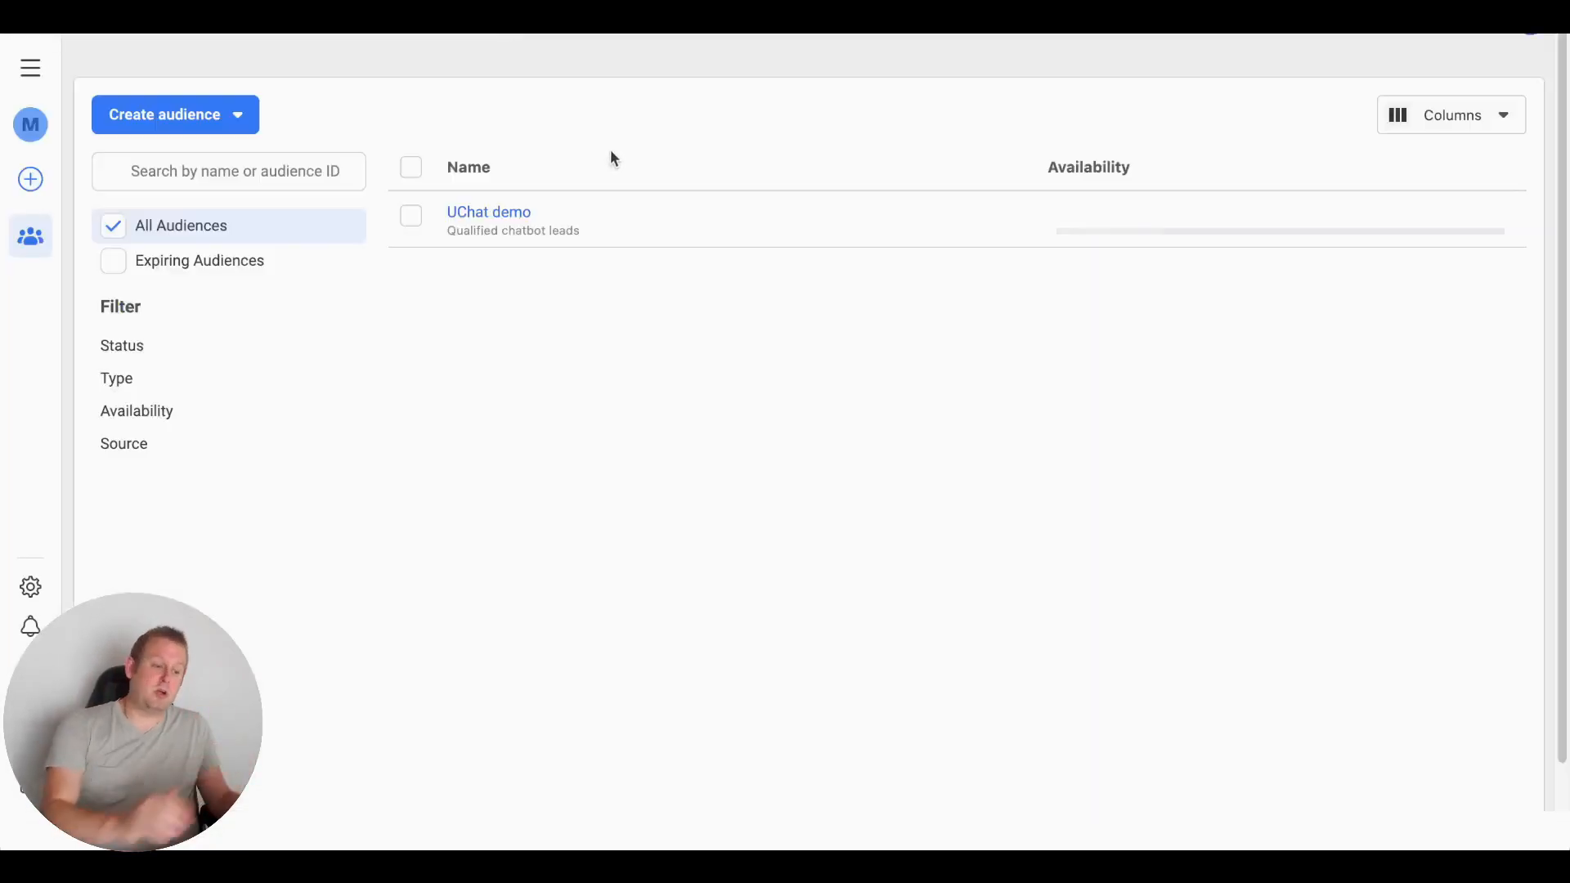
{"action": "mouse_move", "coordinate": [497, 233]}
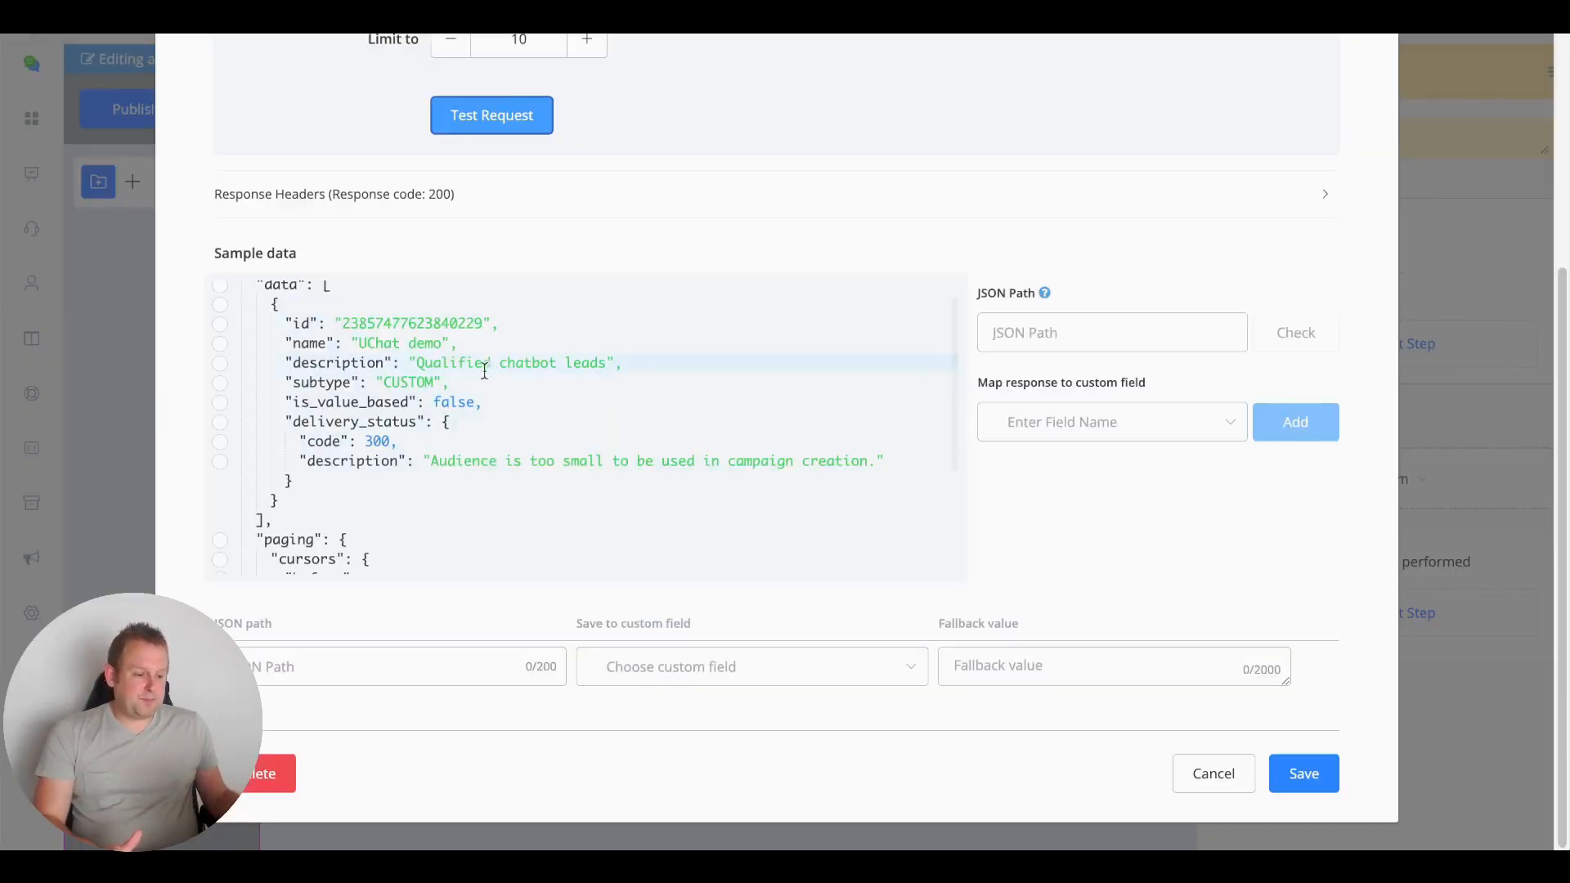
{"action": "scroll", "coordinate": [458, 501], "scroll_direction": "down", "scroll_amount": 3}
{"action": "scroll", "coordinate": [536, 385], "scroll_direction": "up", "scroll_amount": 3}
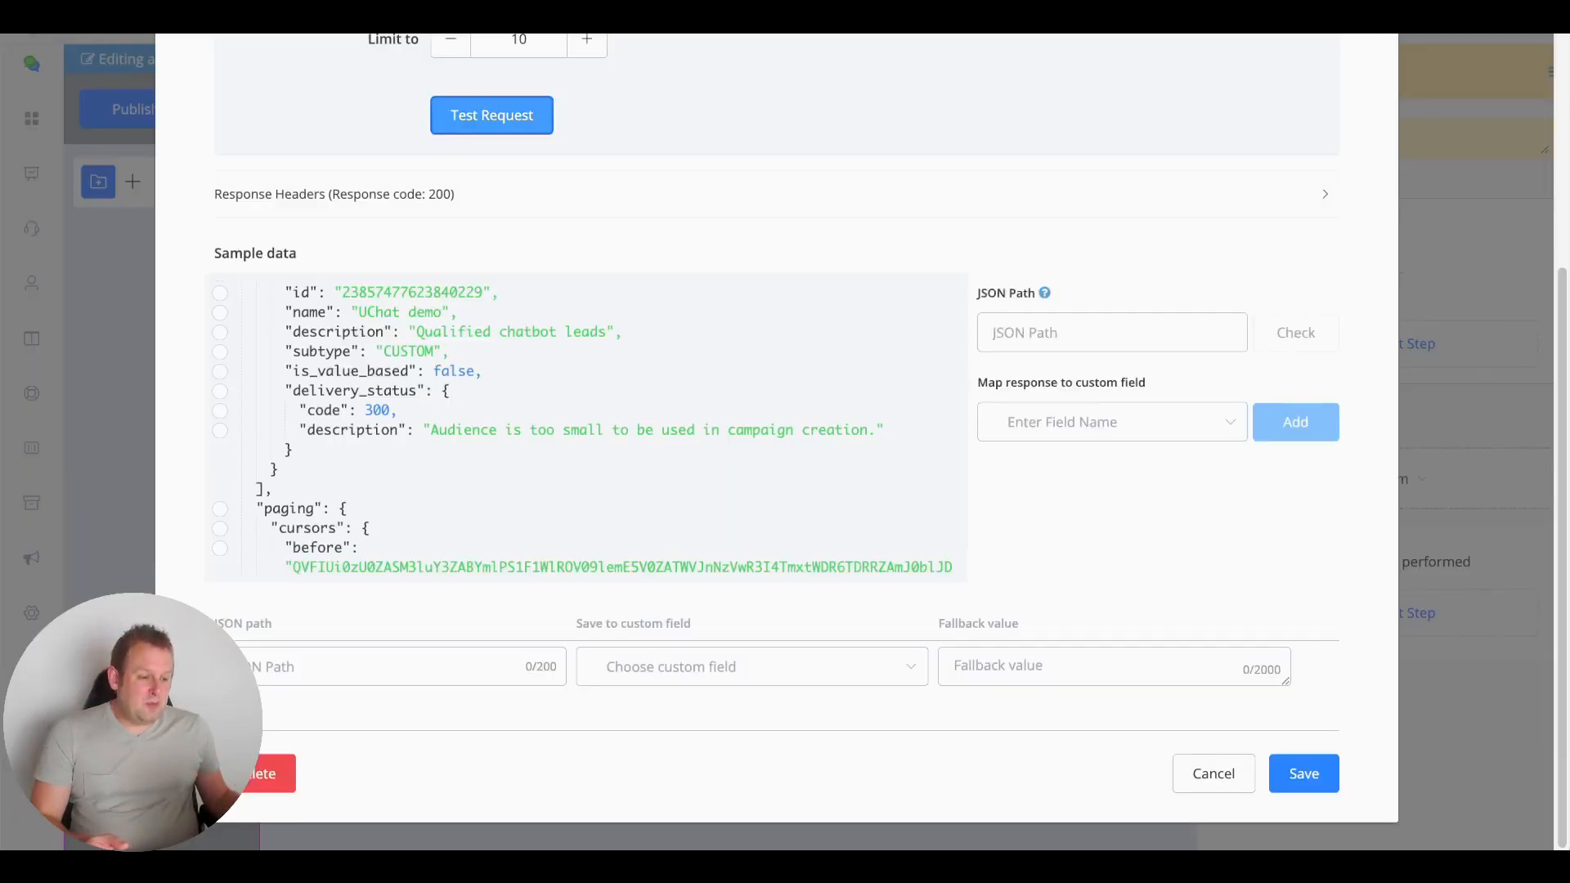
{"action": "scroll", "coordinate": [343, 401], "scroll_direction": "down", "scroll_amount": 2}
{"action": "scroll", "coordinate": [364, 388], "scroll_direction": "up", "scroll_amount": 3}
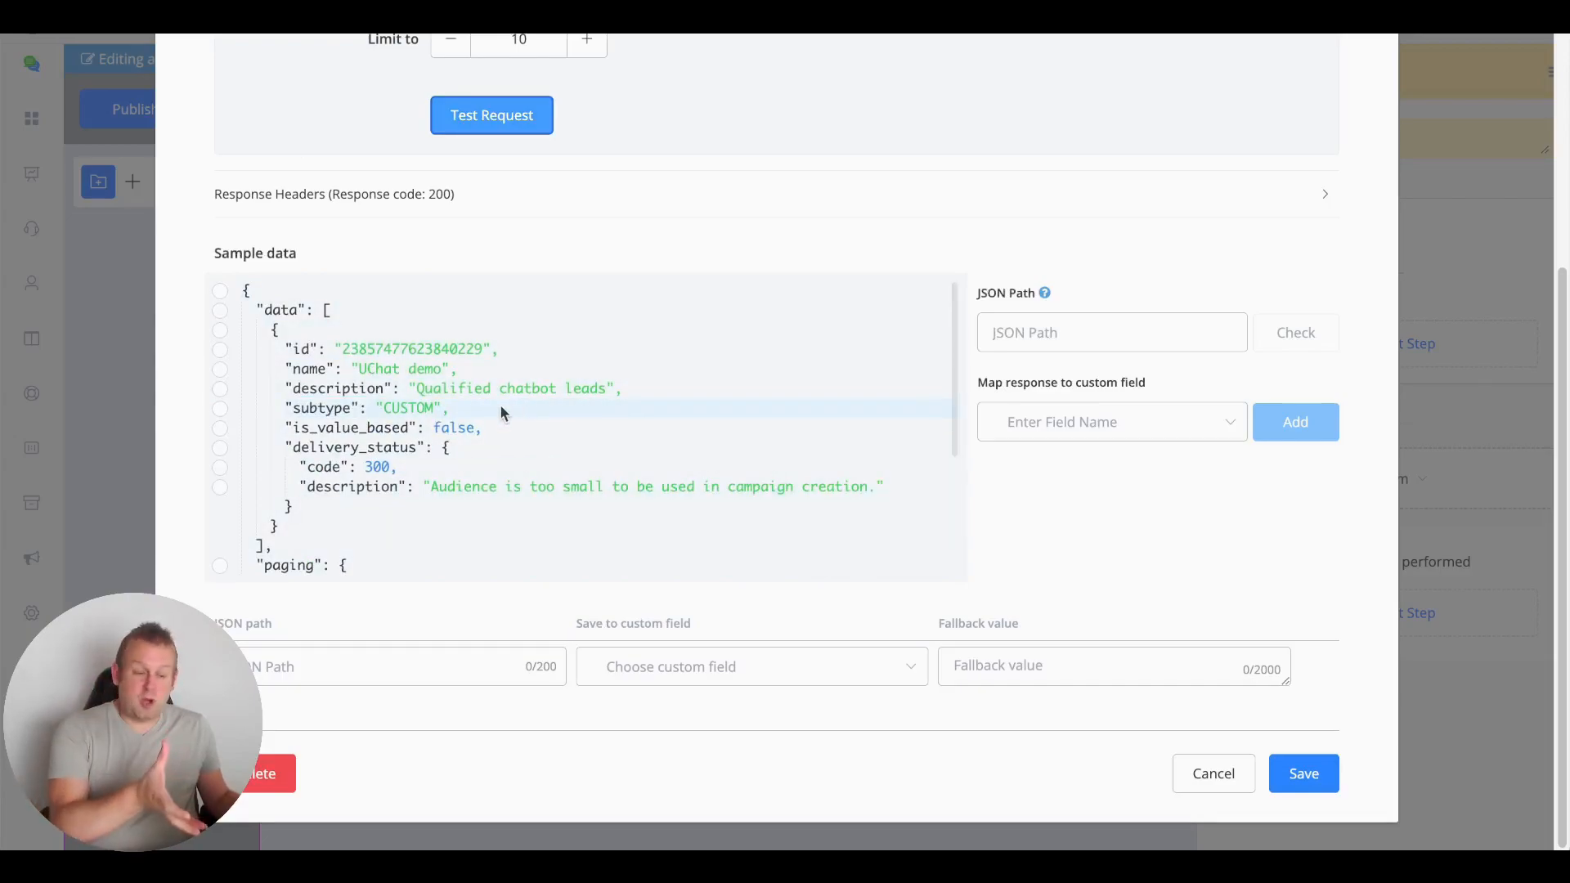
{"action": "scroll", "coordinate": [502, 406], "scroll_direction": "up", "scroll_amount": 6}
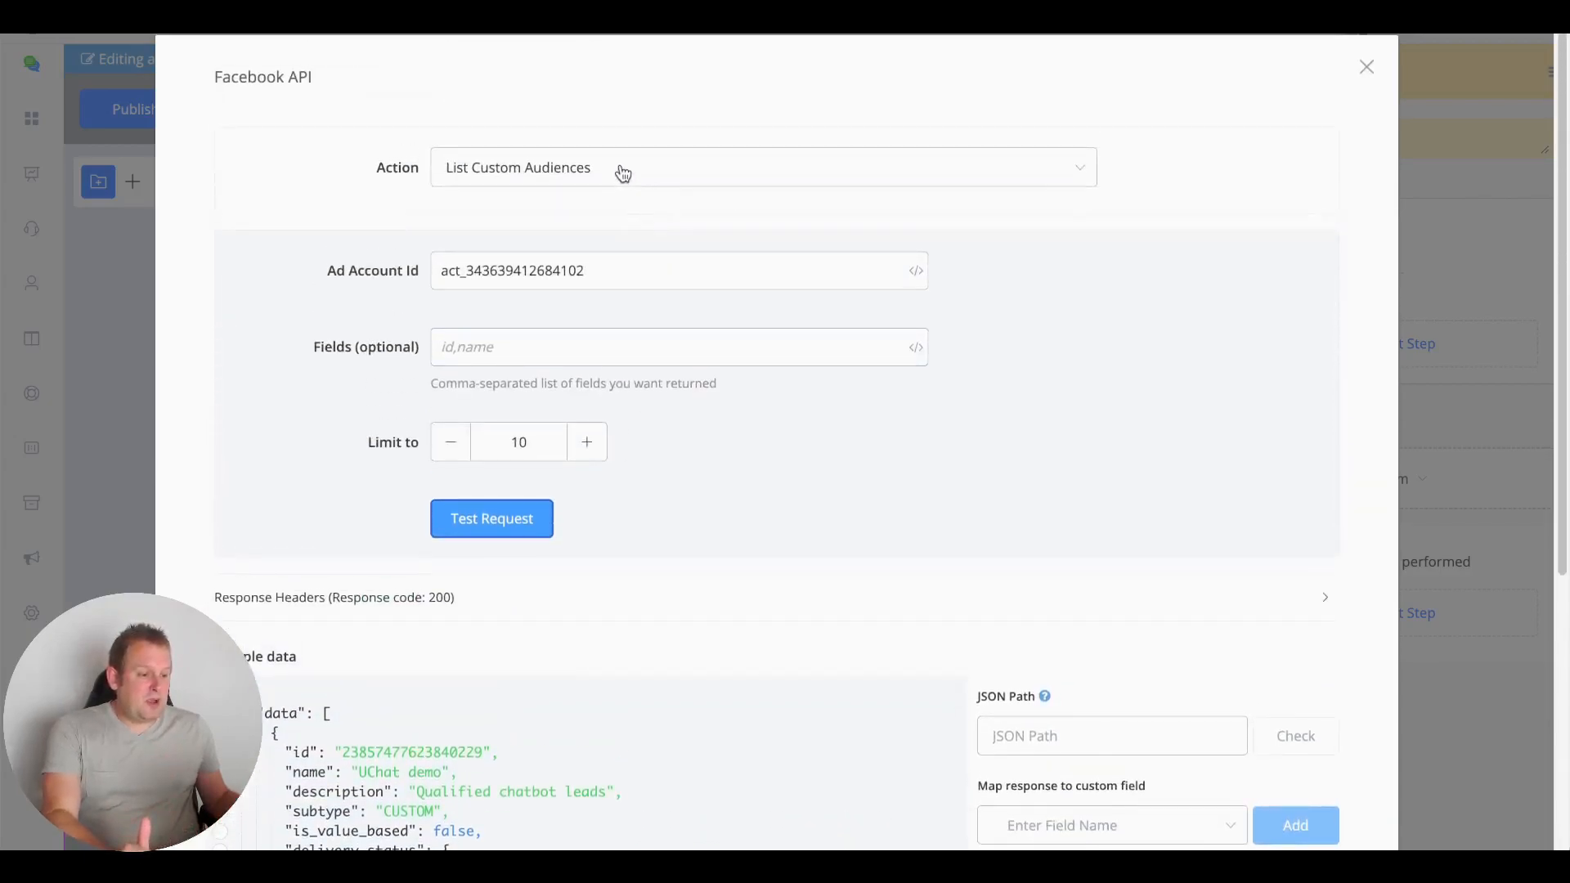
Copy the UChat demo audience's id value from the sample data
{"action": "left_click", "coordinate": [620, 168]}
{"action": "scroll", "coordinate": [633, 366], "scroll_direction": "down", "scroll_amount": 1}
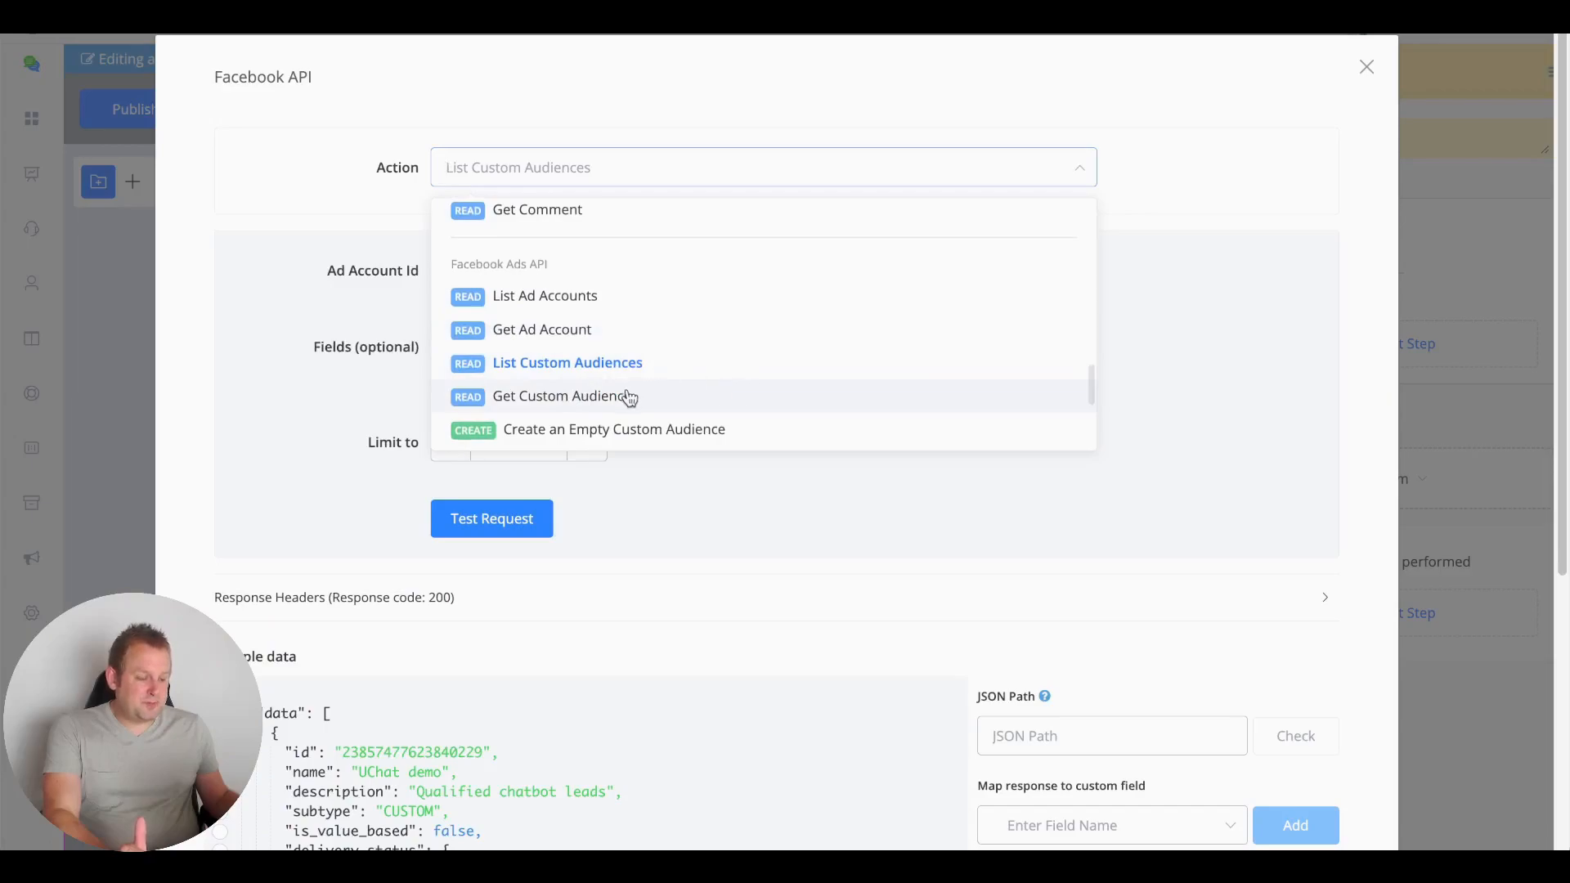
{"action": "scroll", "coordinate": [377, 512], "scroll_direction": "down", "scroll_amount": 1}
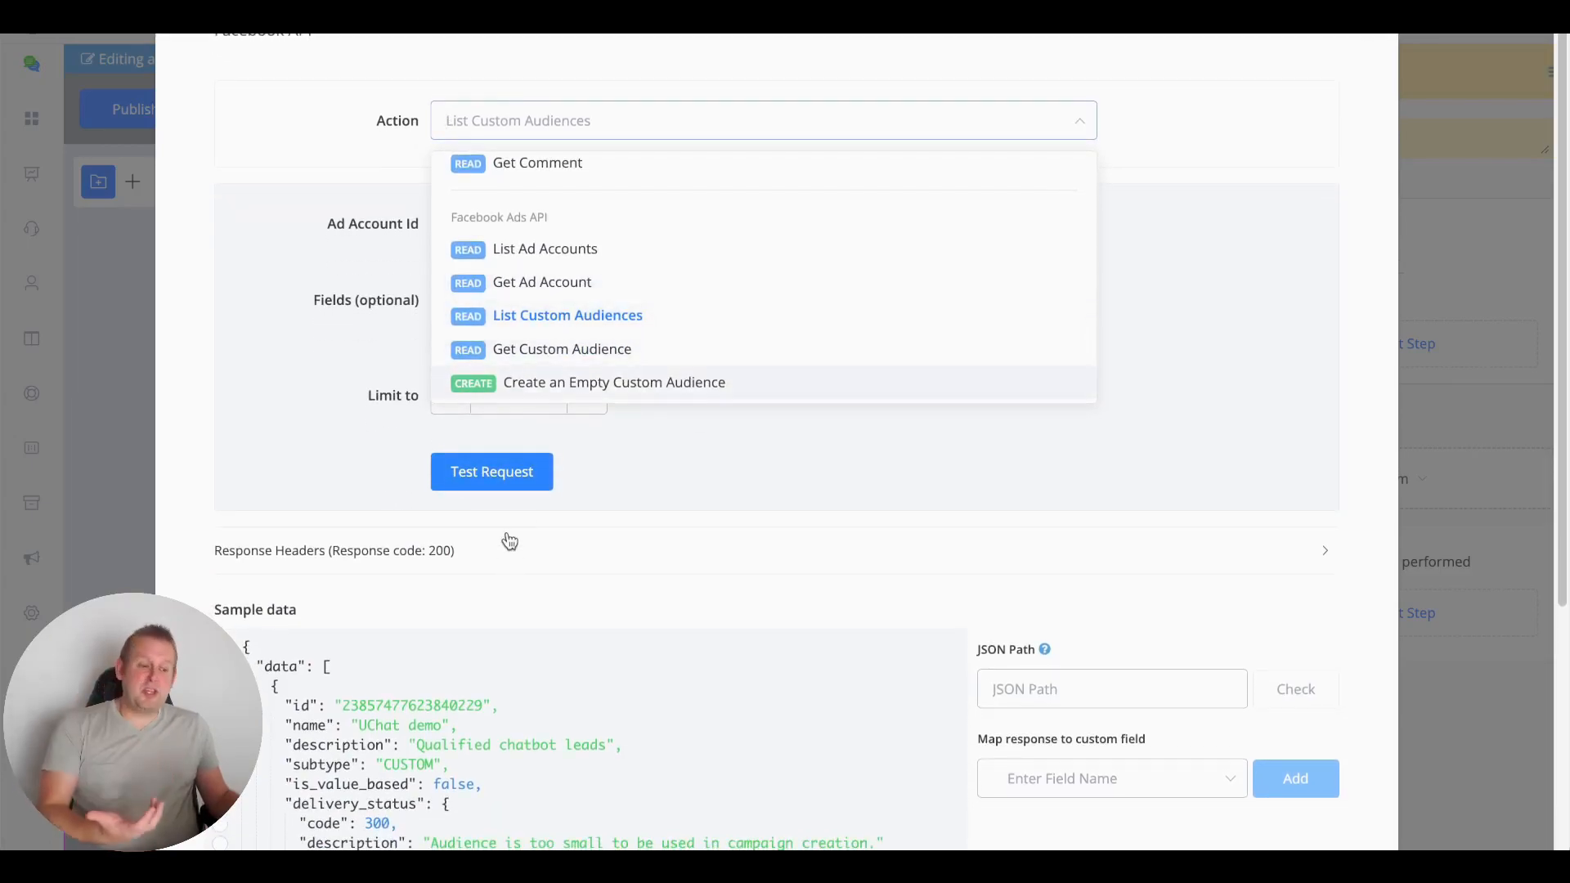
{"action": "double_click", "coordinate": [392, 706]}
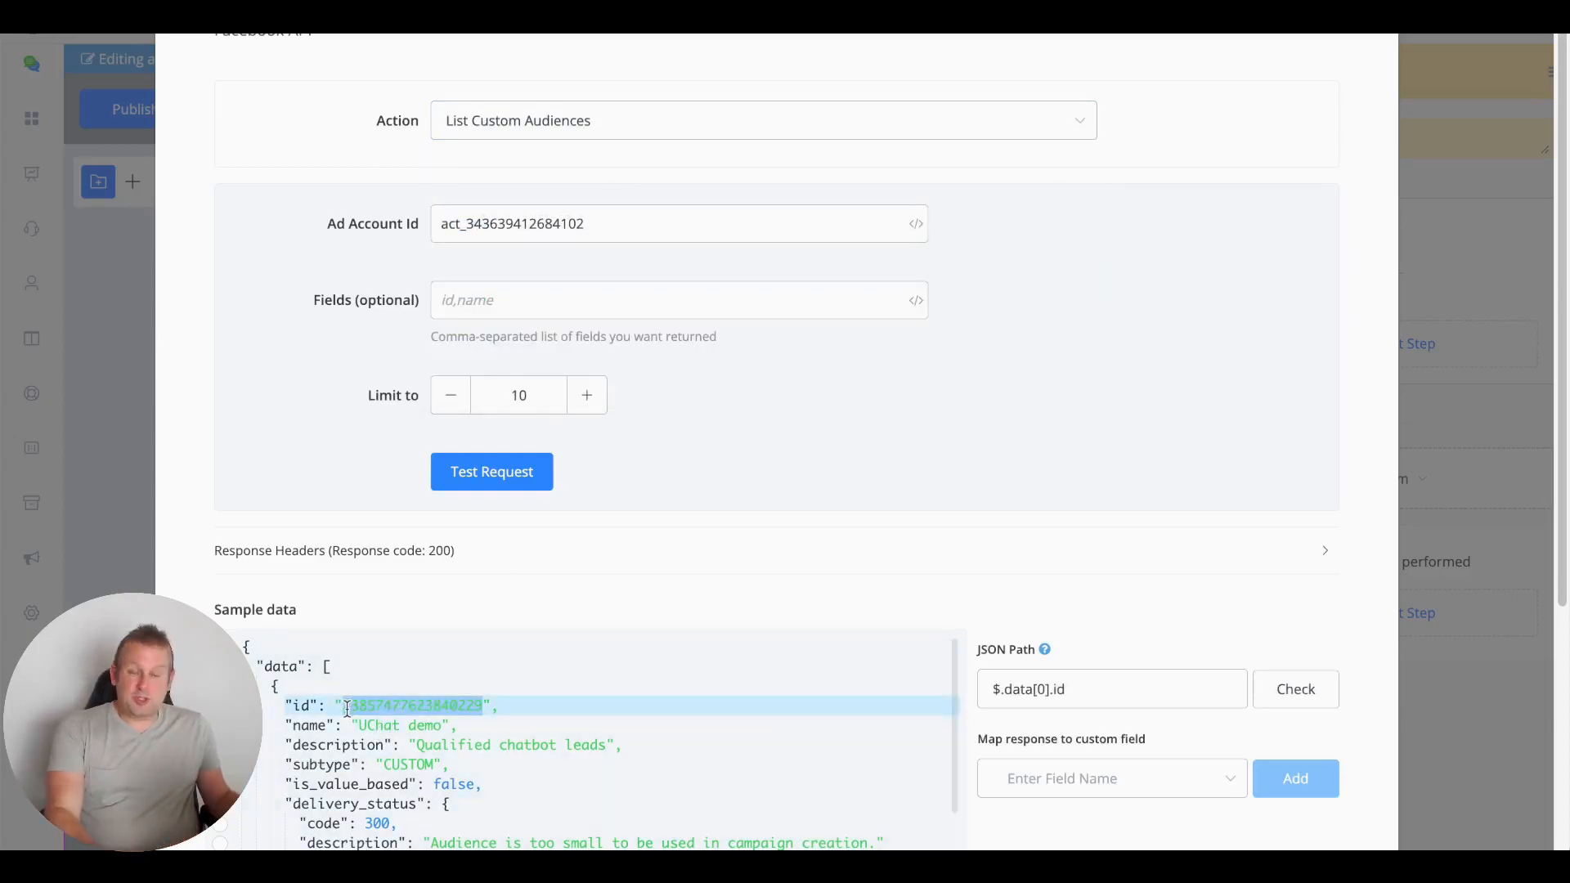
{"action": "double_click", "coordinate": [416, 722]}
{"action": "double_click", "coordinate": [414, 705]}
{"action": "key", "text": "ctrl+c"}
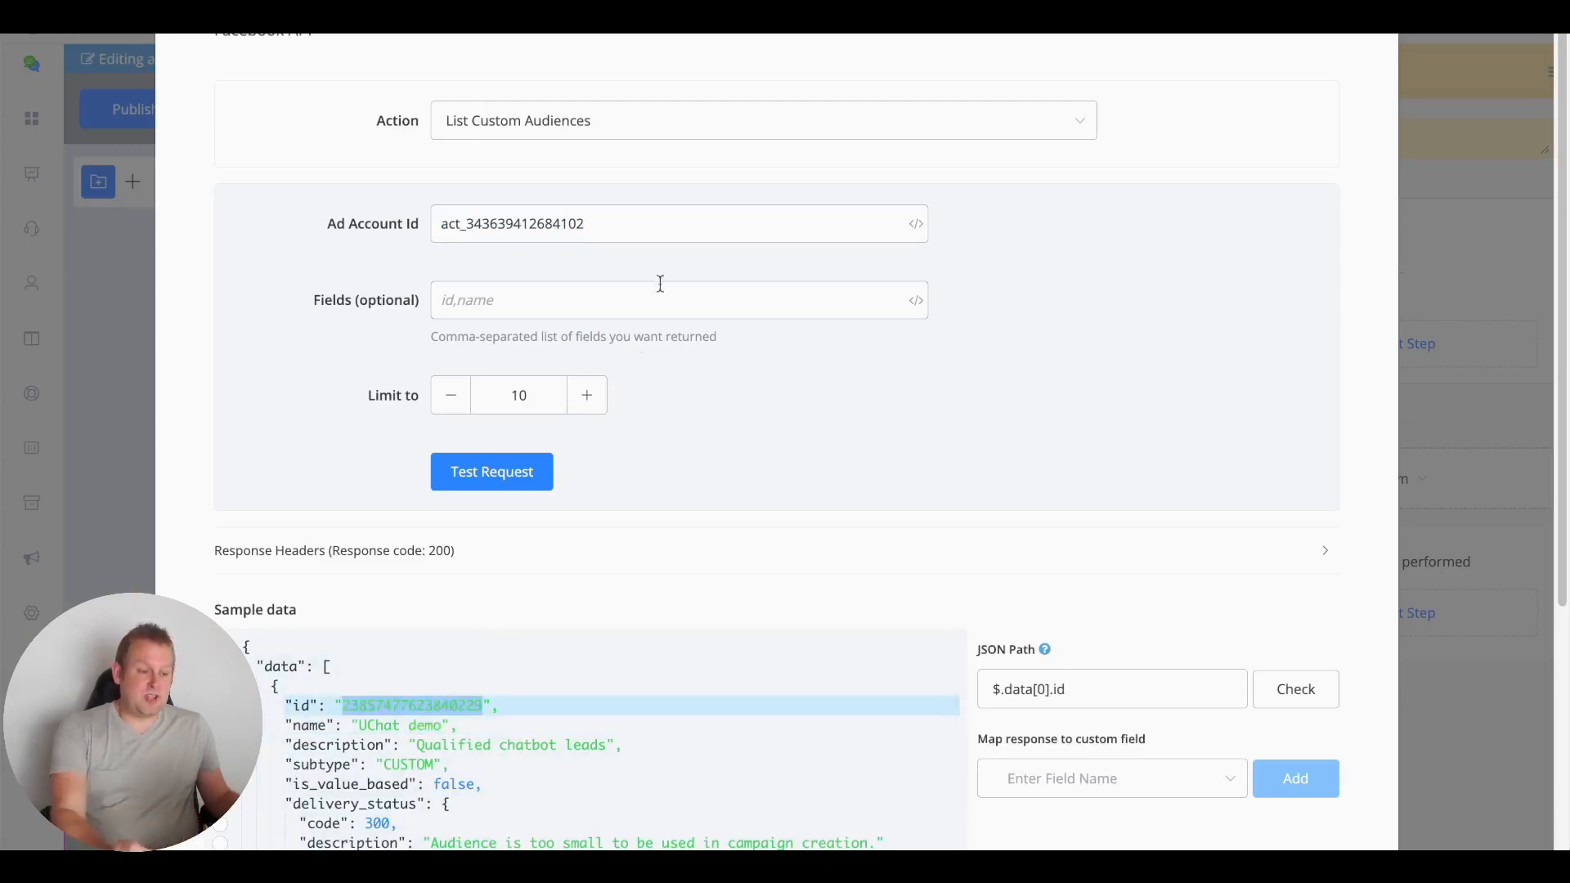
{"action": "double_click", "coordinate": [632, 227]}
Switch the API action to Get Custom Audience
{"action": "left_click", "coordinate": [650, 125]}
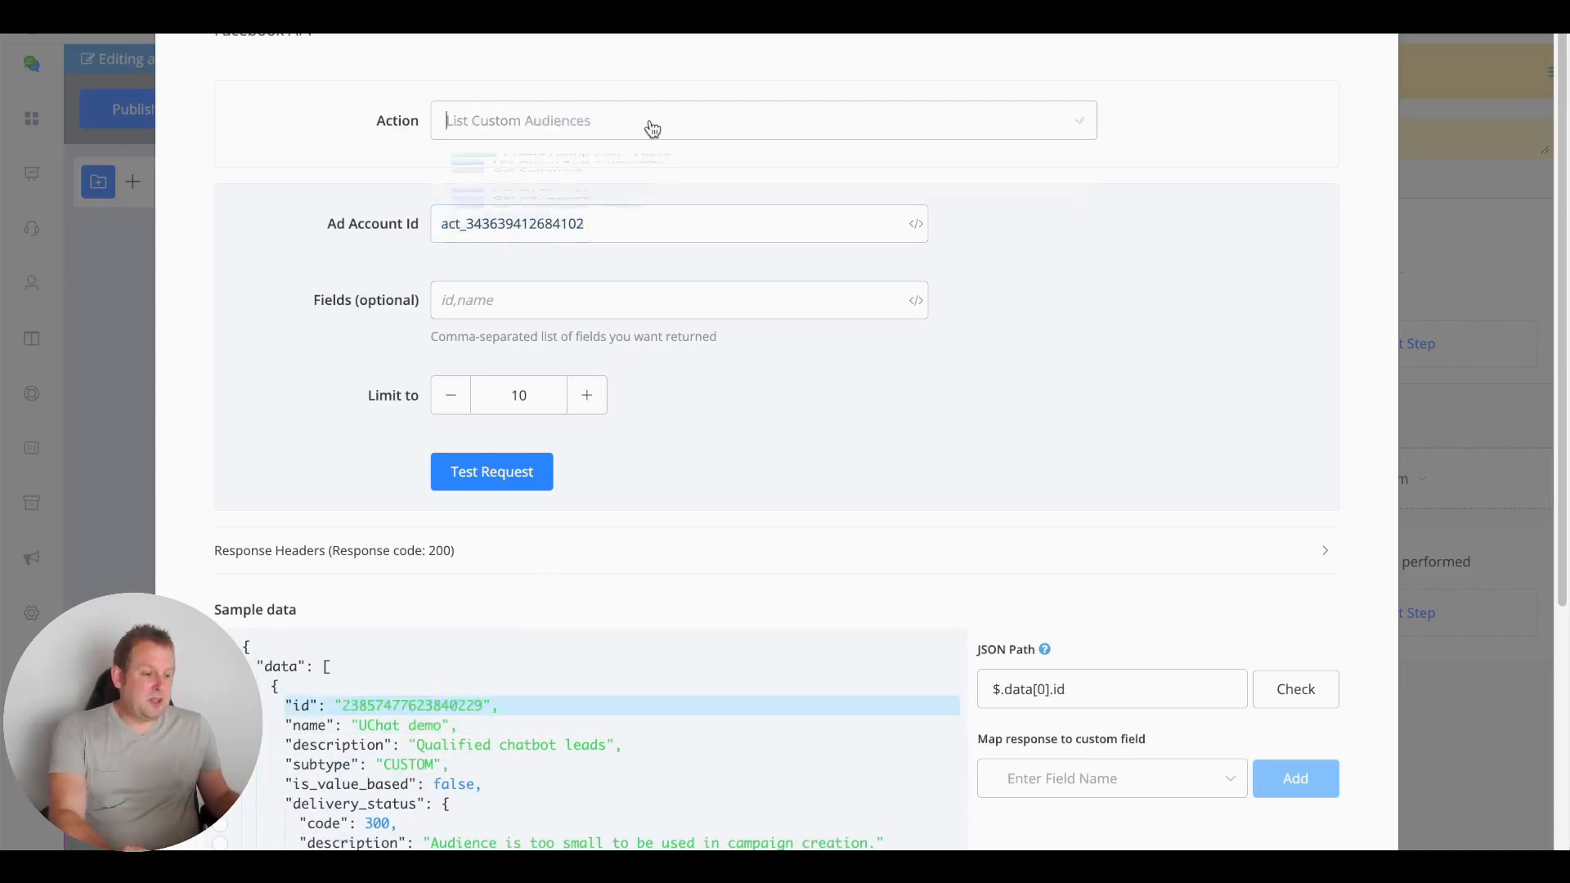
{"action": "scroll", "coordinate": [613, 327], "scroll_direction": "down", "scroll_amount": 1}
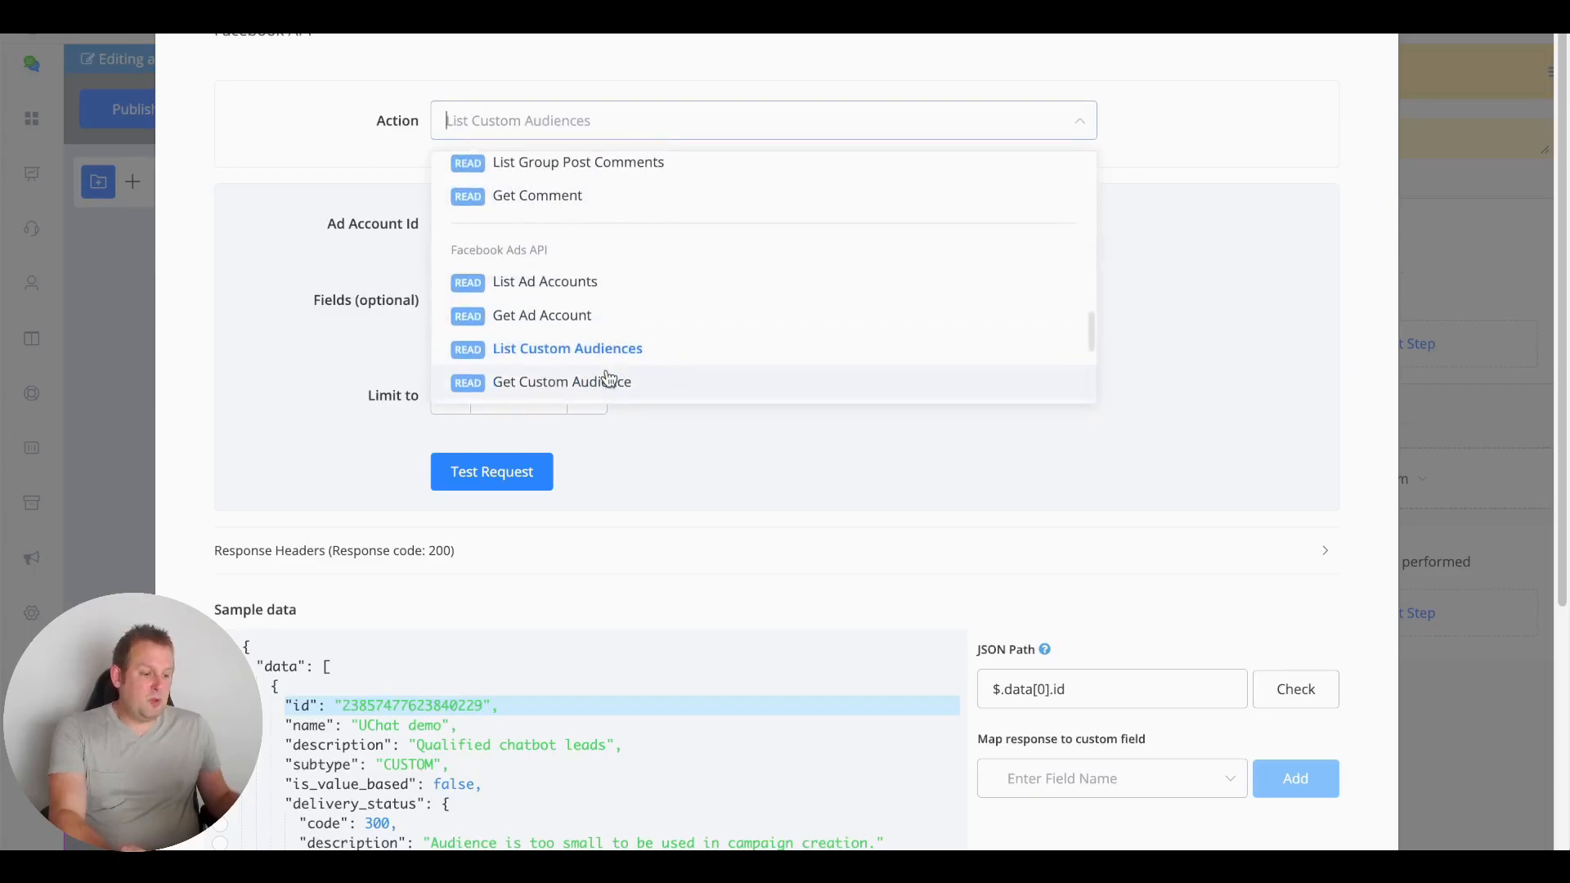
{"action": "left_click", "coordinate": [608, 378]}
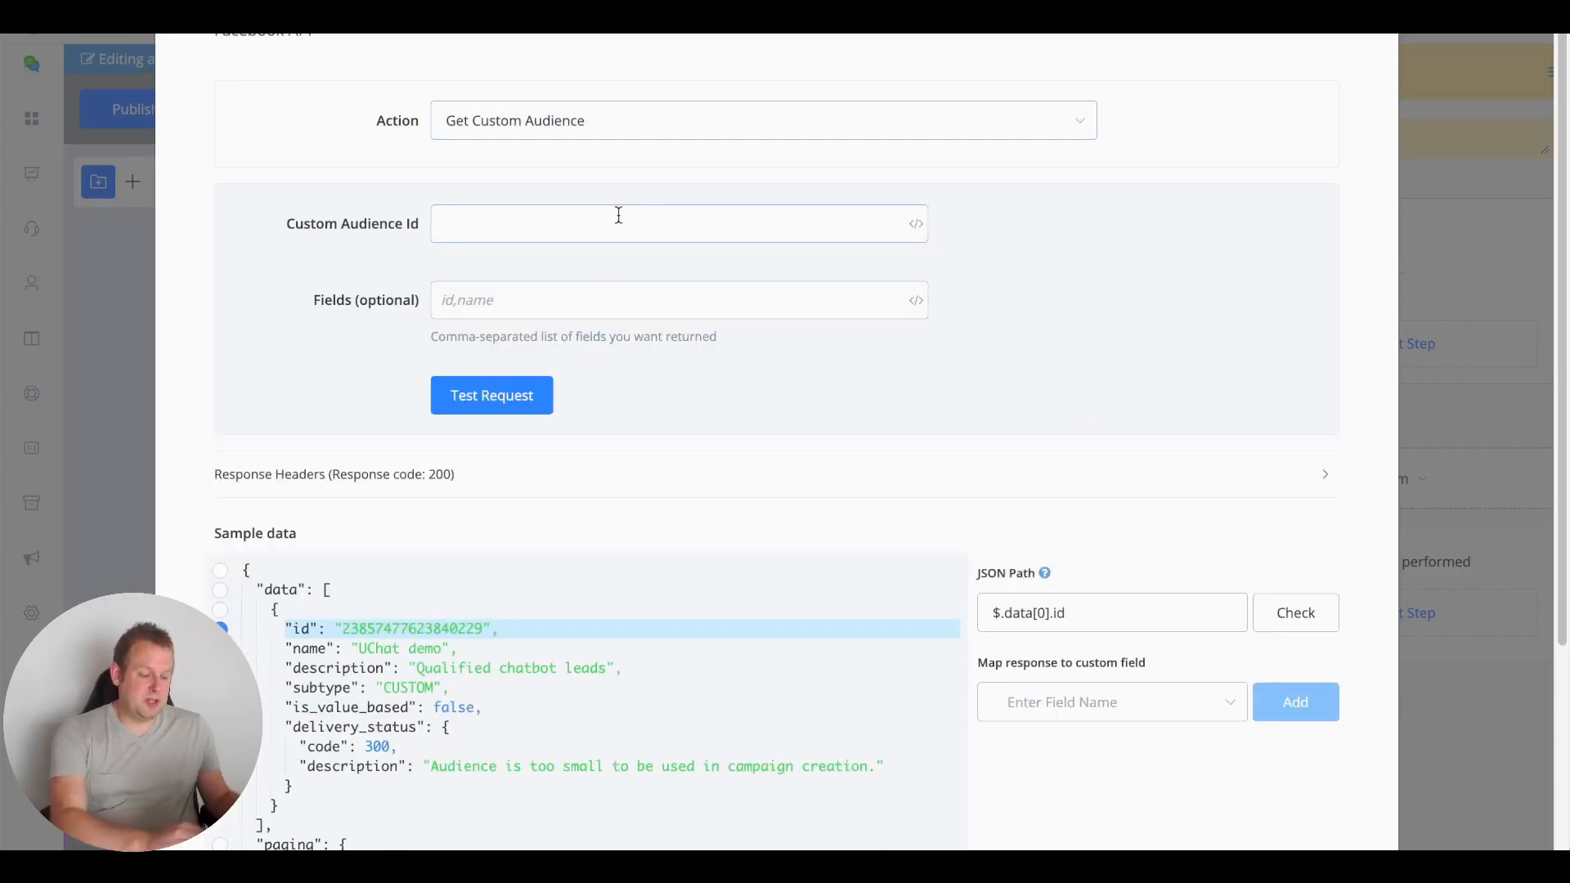
{"action": "key", "text": "ctrl+v"}
{"action": "left_click", "coordinate": [521, 408]}
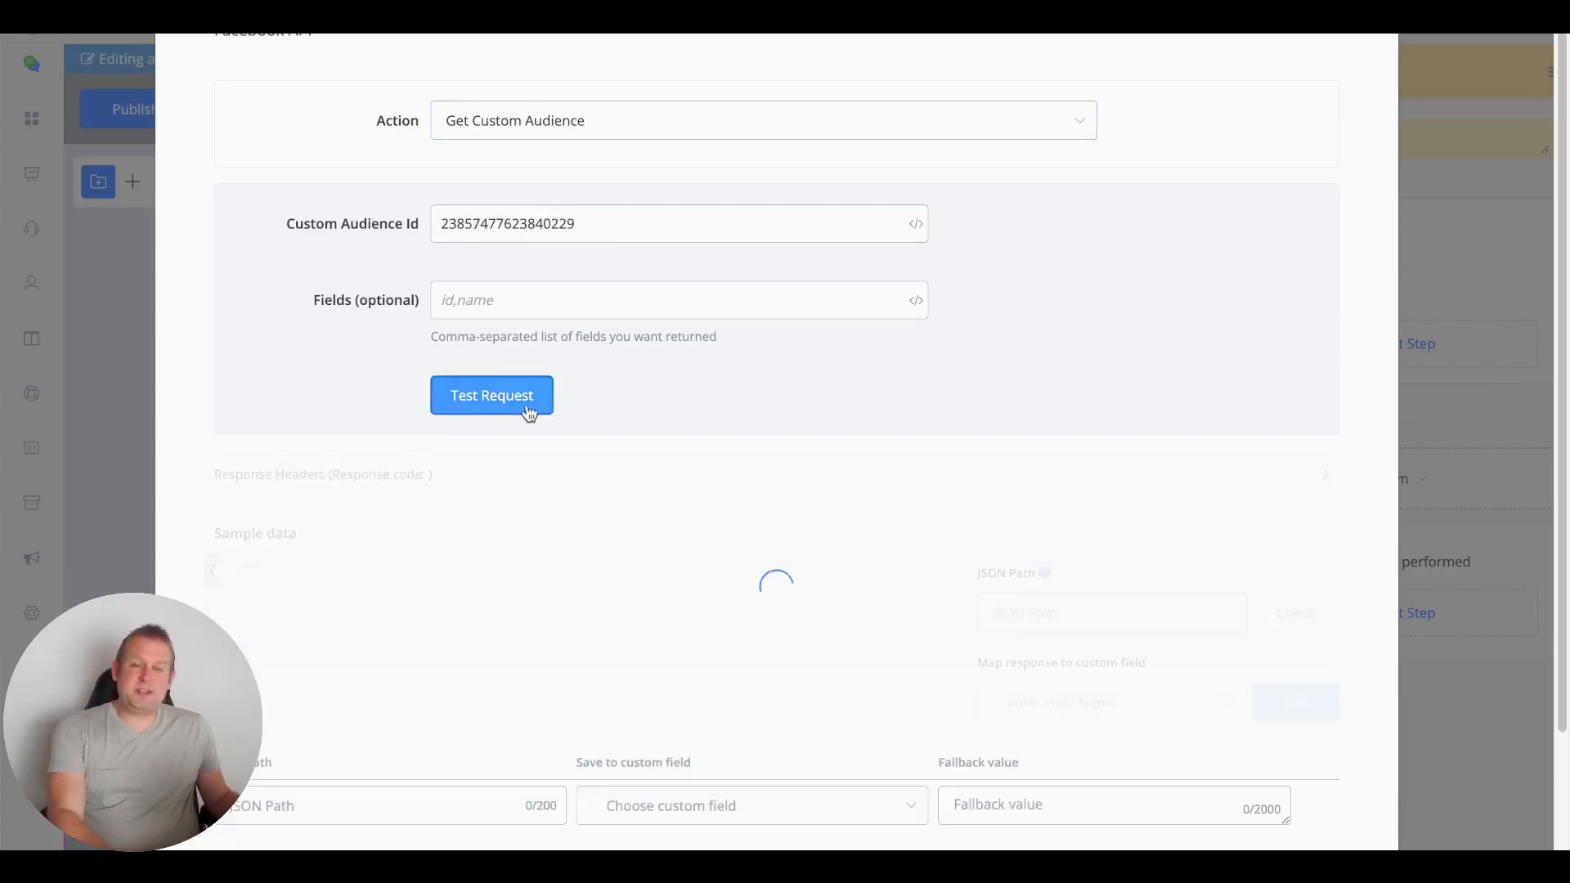
{"action": "scroll", "coordinate": [897, 419], "scroll_direction": "down", "scroll_amount": 3}
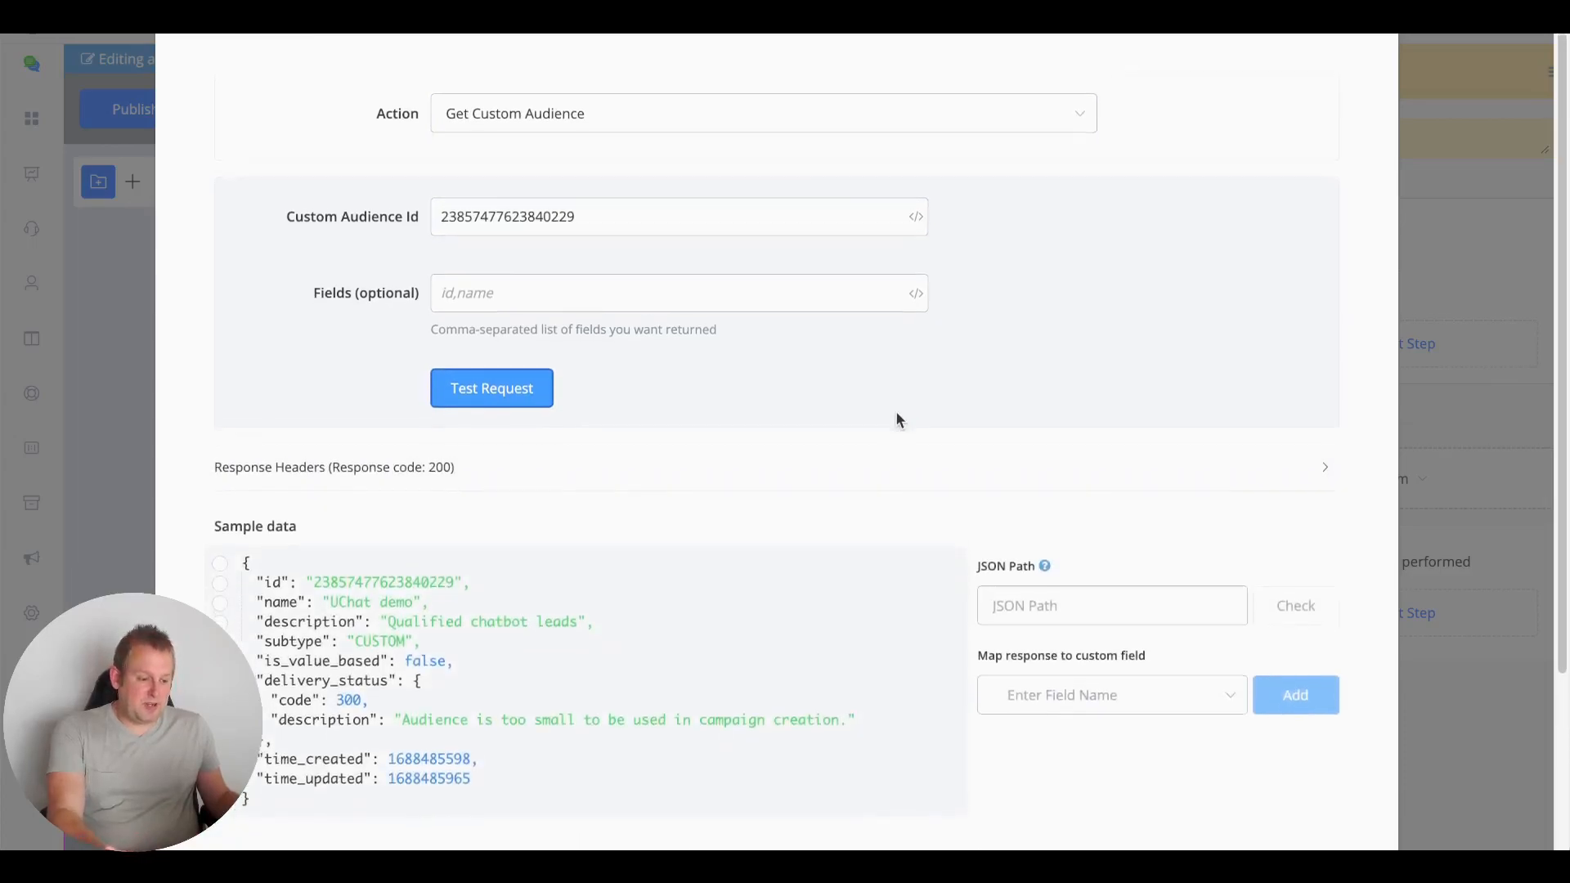
{"action": "scroll", "coordinate": [897, 421], "scroll_direction": "down", "scroll_amount": 1}
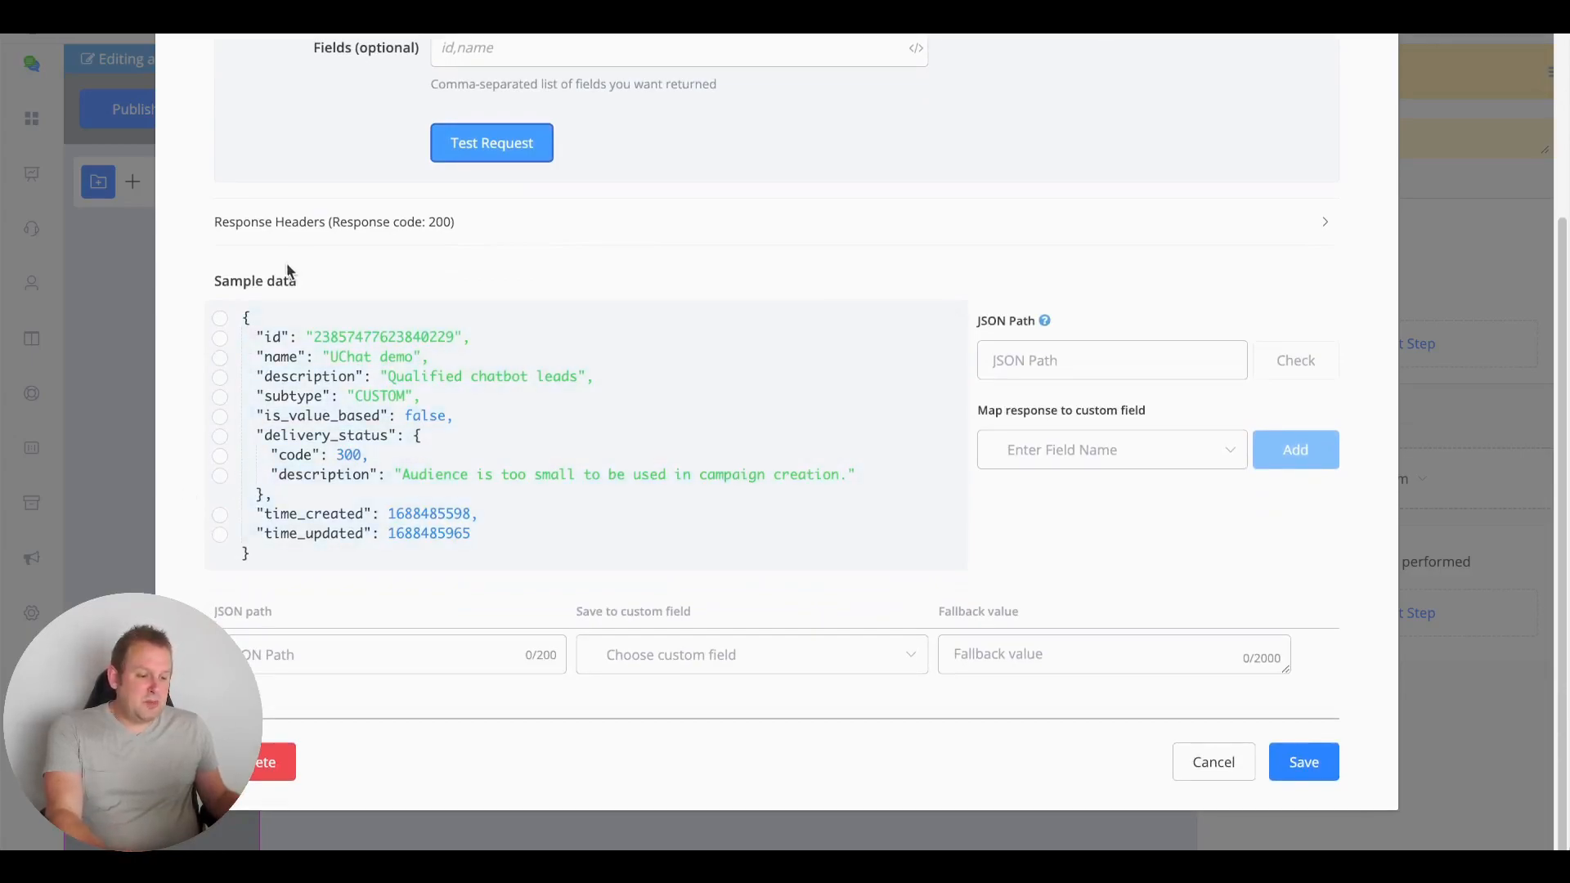
Point the JSON path at delivery_status, time_created, and finally $.time_updated
{"action": "left_click_drag", "start_coordinate": [248, 338], "coordinate": [405, 496]}
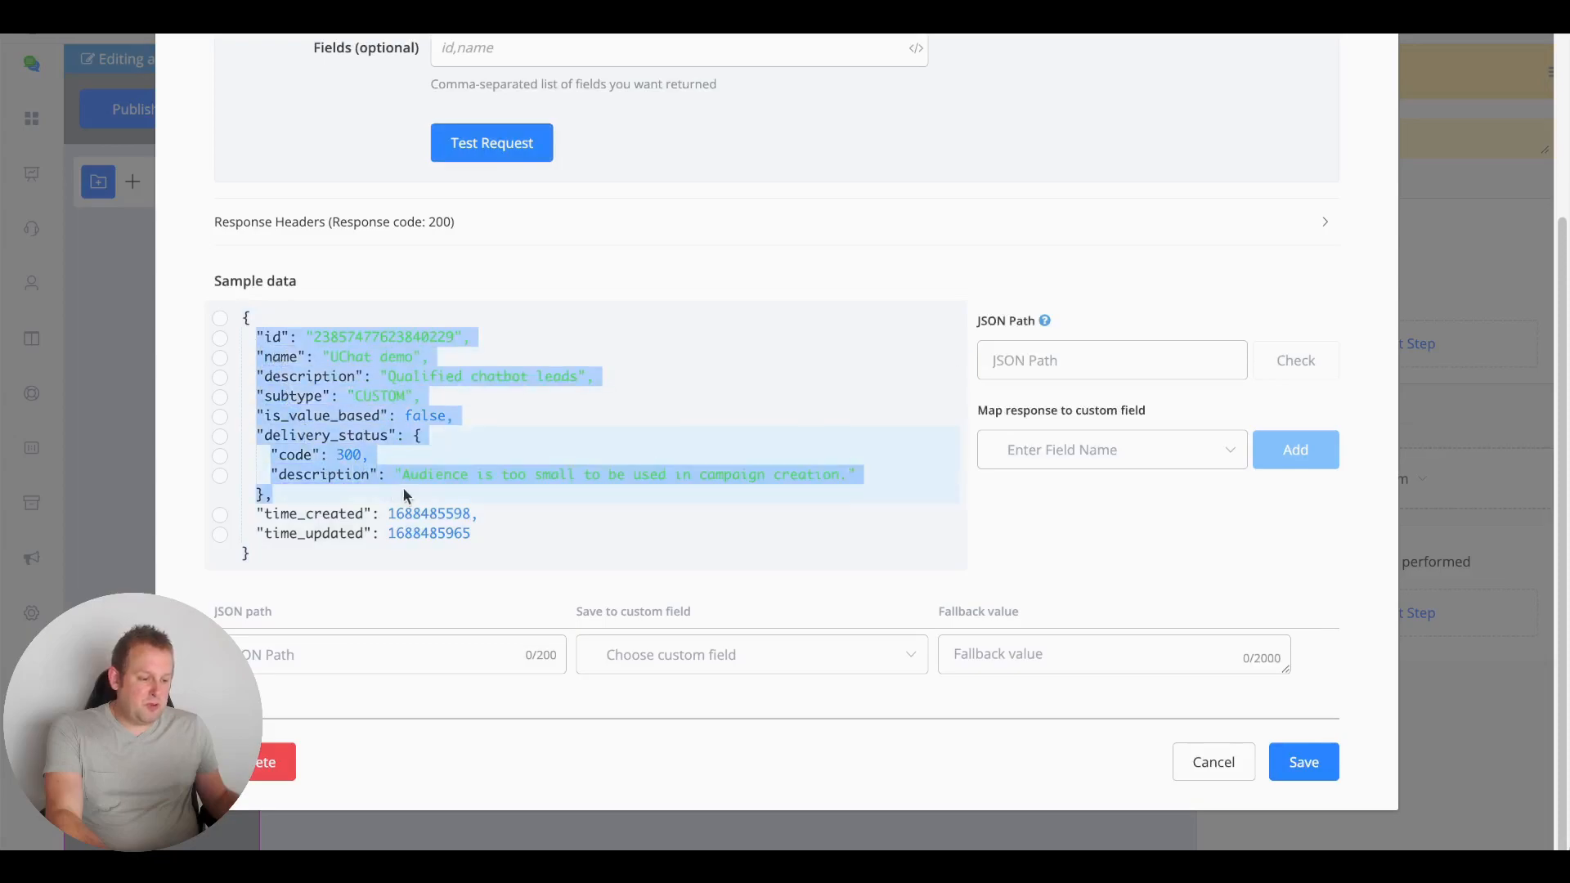
{"action": "left_click", "coordinate": [905, 487]}
{"action": "left_click", "coordinate": [445, 498]}
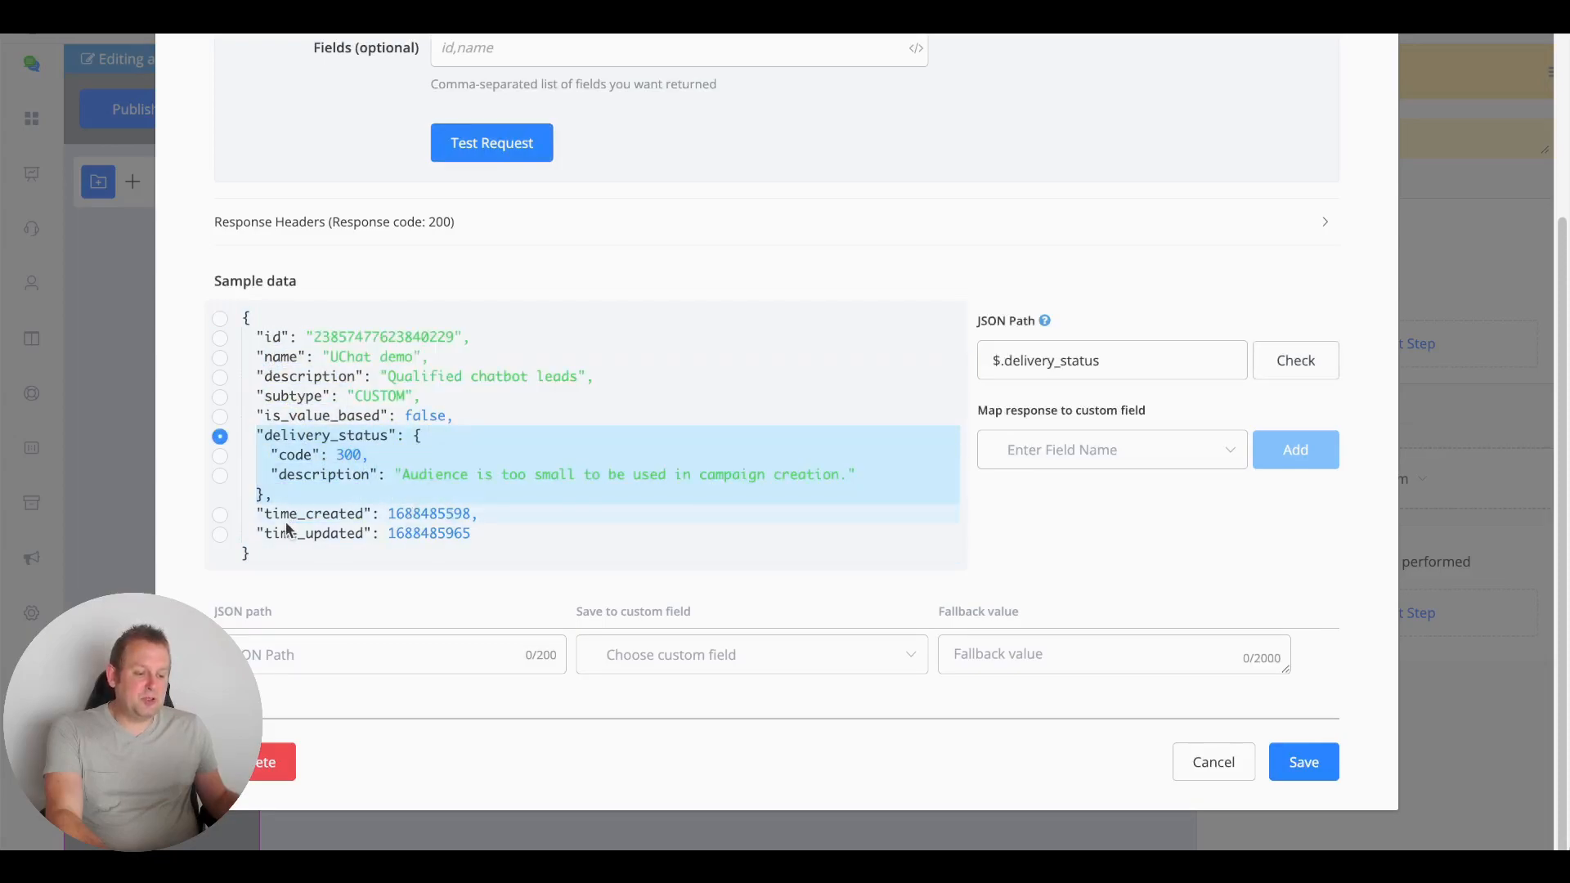
{"action": "left_click", "coordinate": [489, 515]}
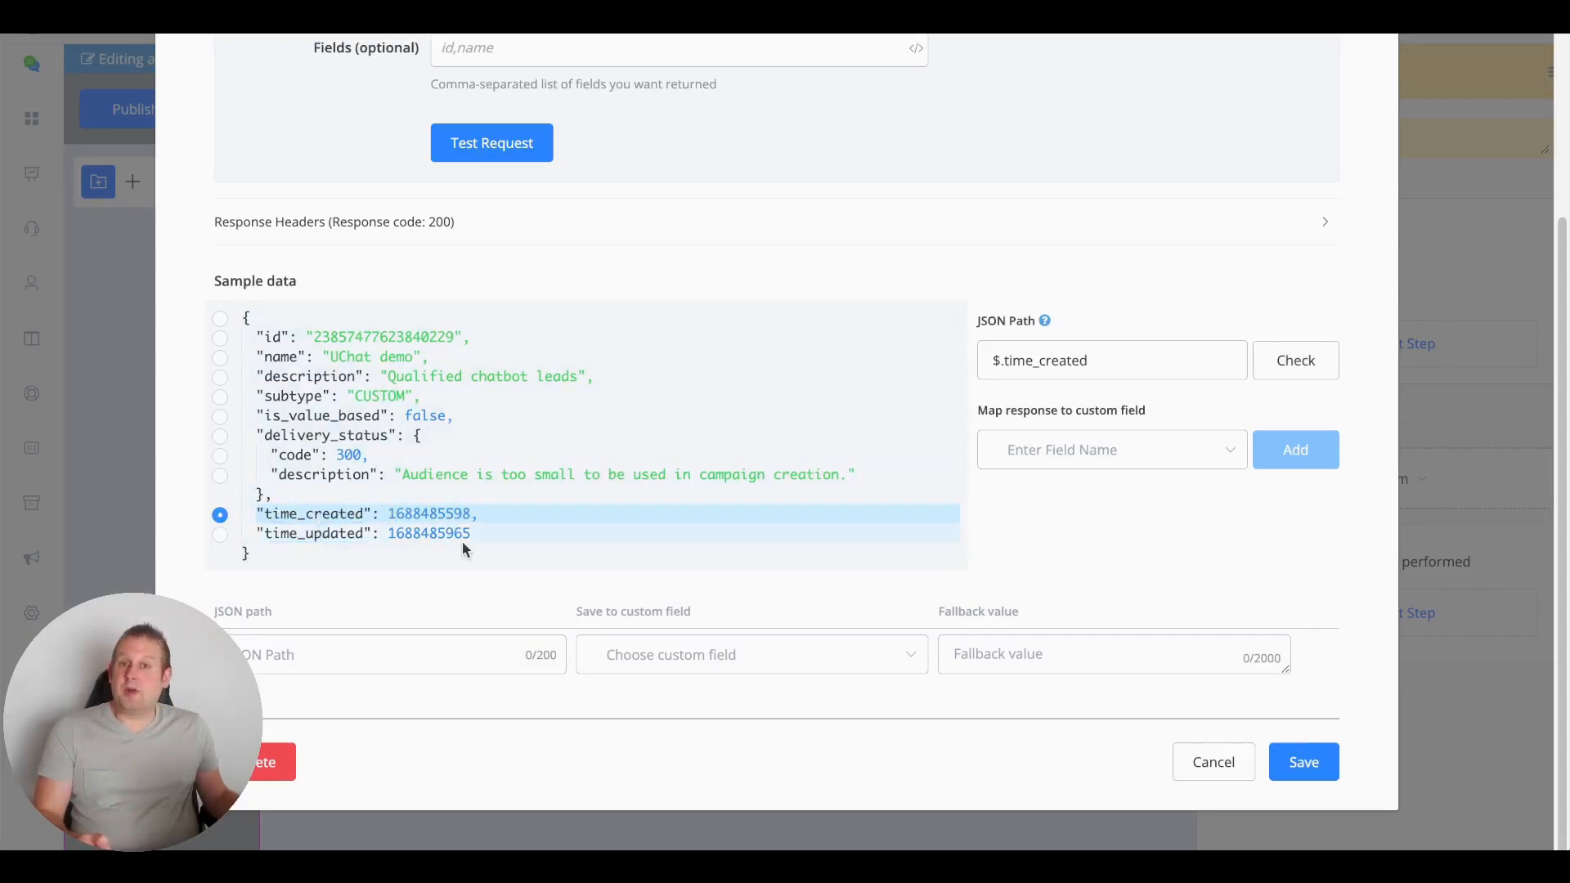
{"action": "left_click", "coordinate": [571, 533]}
{"action": "scroll", "coordinate": [640, 291], "scroll_direction": "up", "scroll_amount": 4}
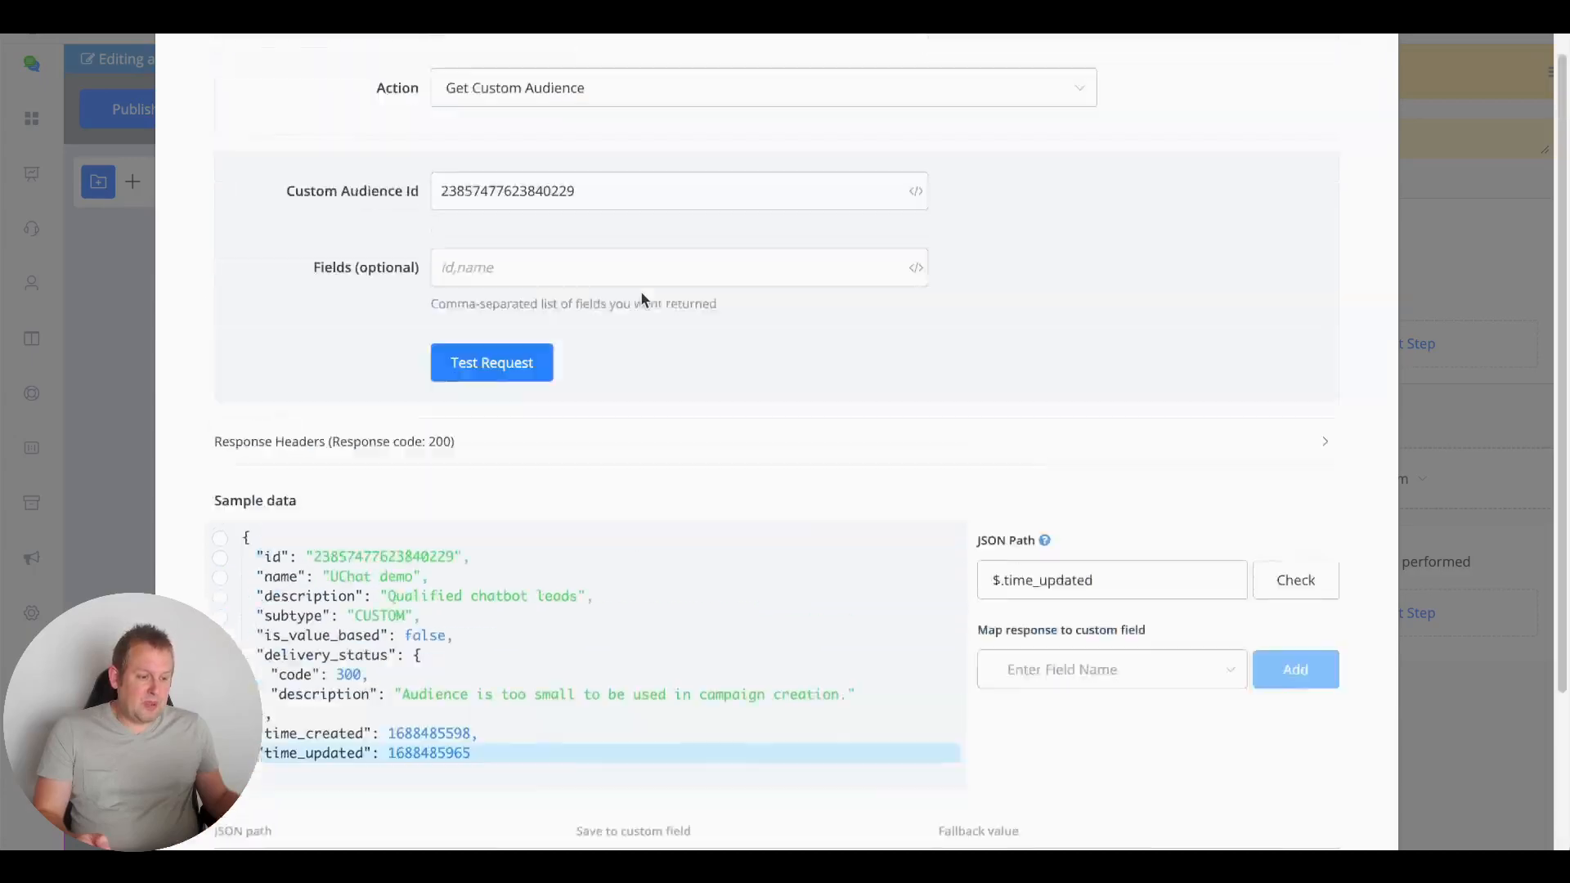
{"action": "left_click", "coordinate": [610, 168]}
{"action": "scroll", "coordinate": [650, 351], "scroll_direction": "down", "scroll_amount": 2}
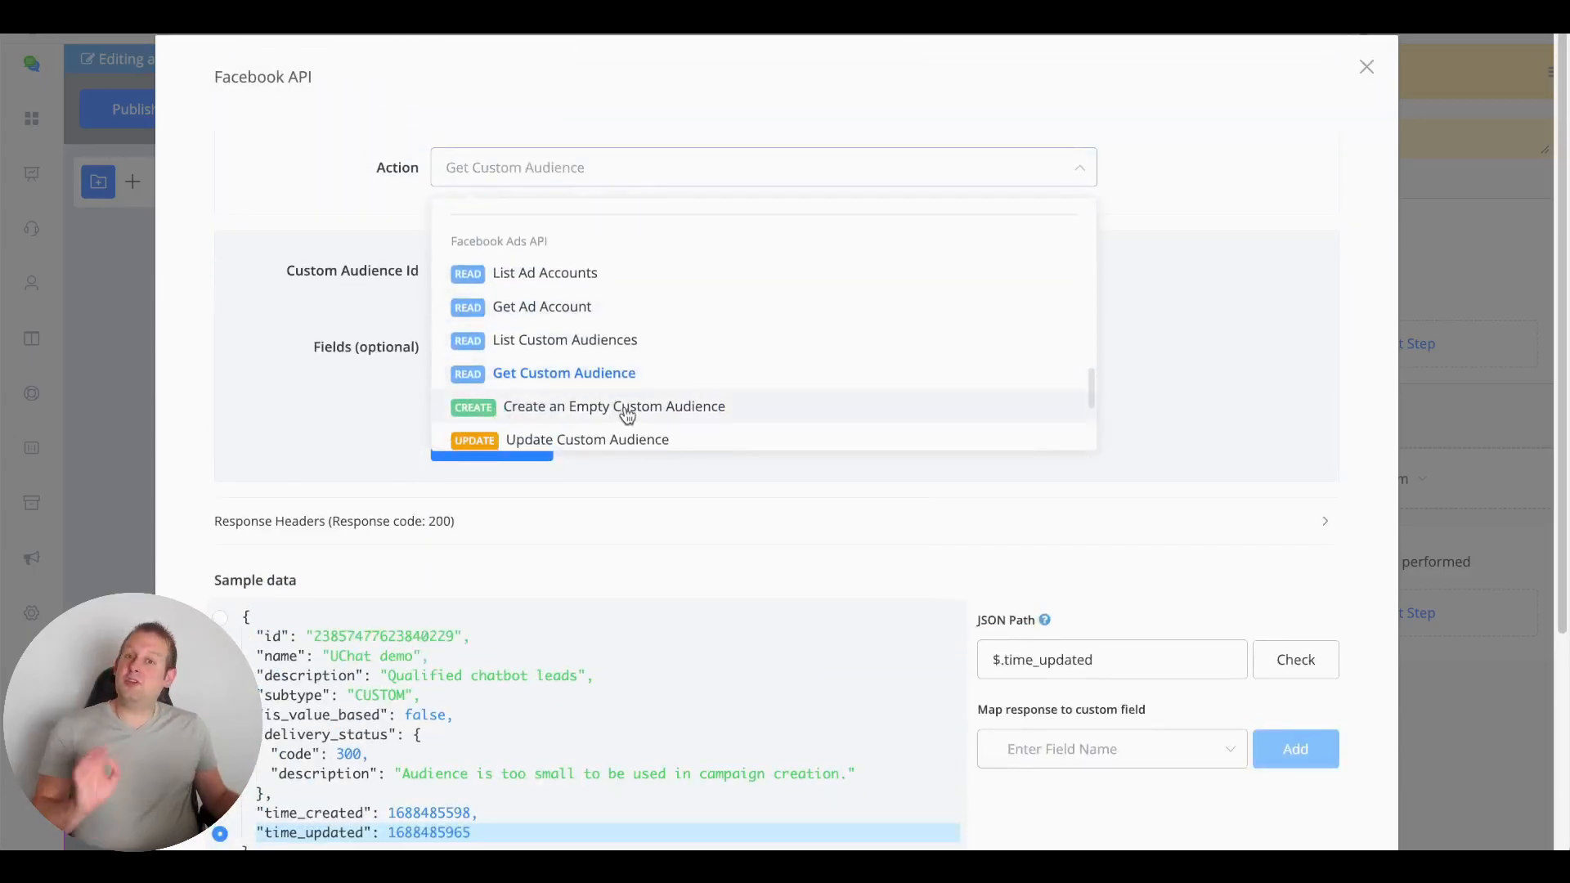
Choose Create an Empty Custom Audience named 'Workshop UChat FB ads custom audience' with a workshop demo description
{"action": "left_click", "coordinate": [627, 415]}
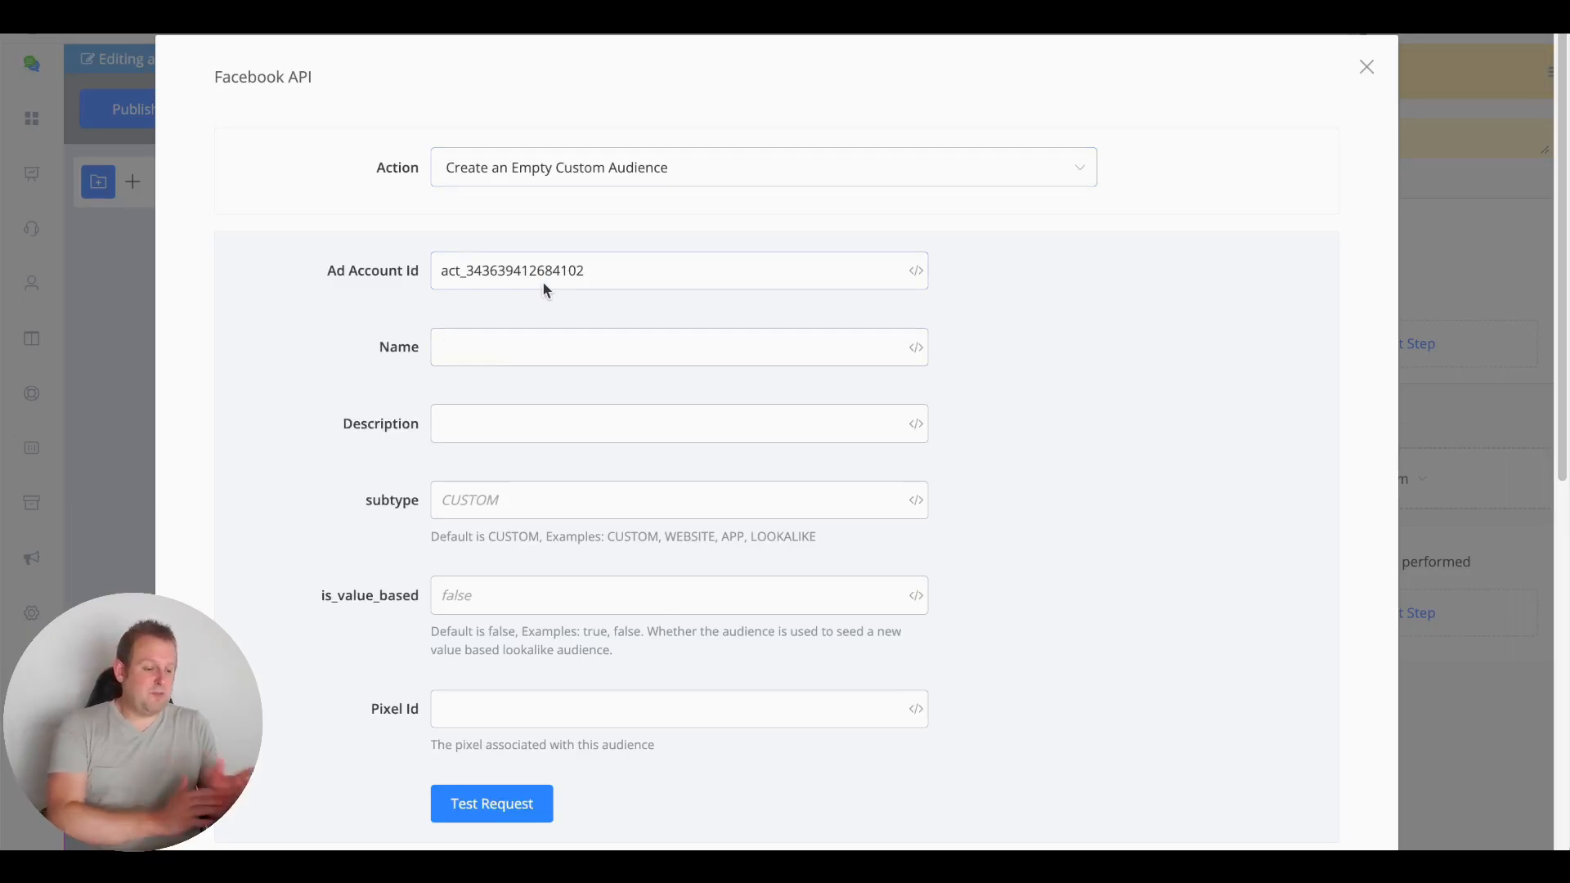
{"action": "type", "text": "Workshop "}
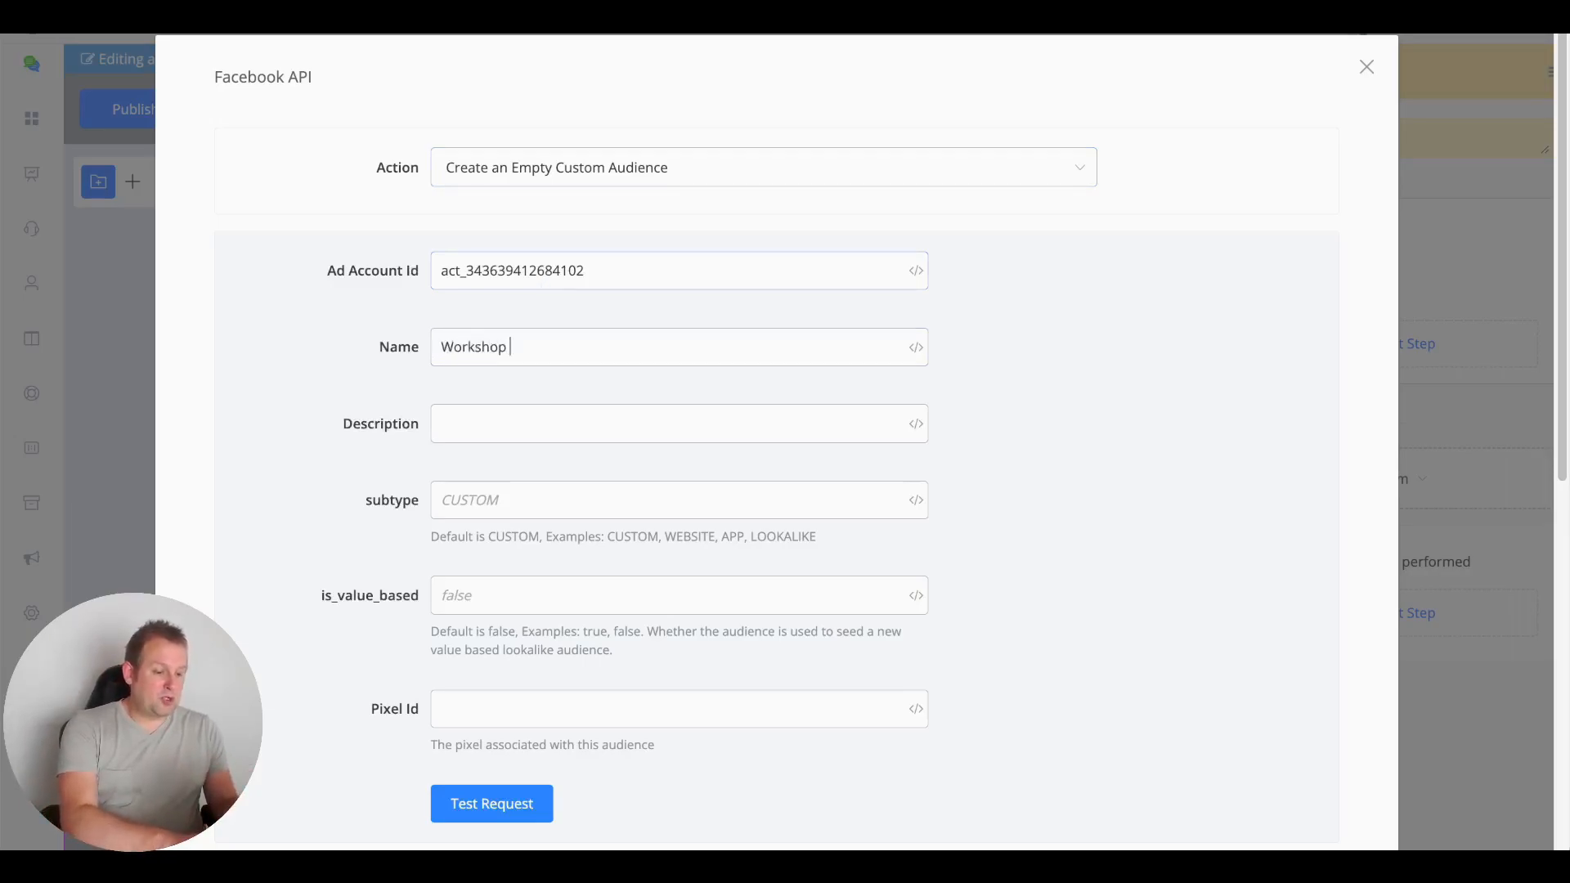
{"action": "type", "text": "UChat"}
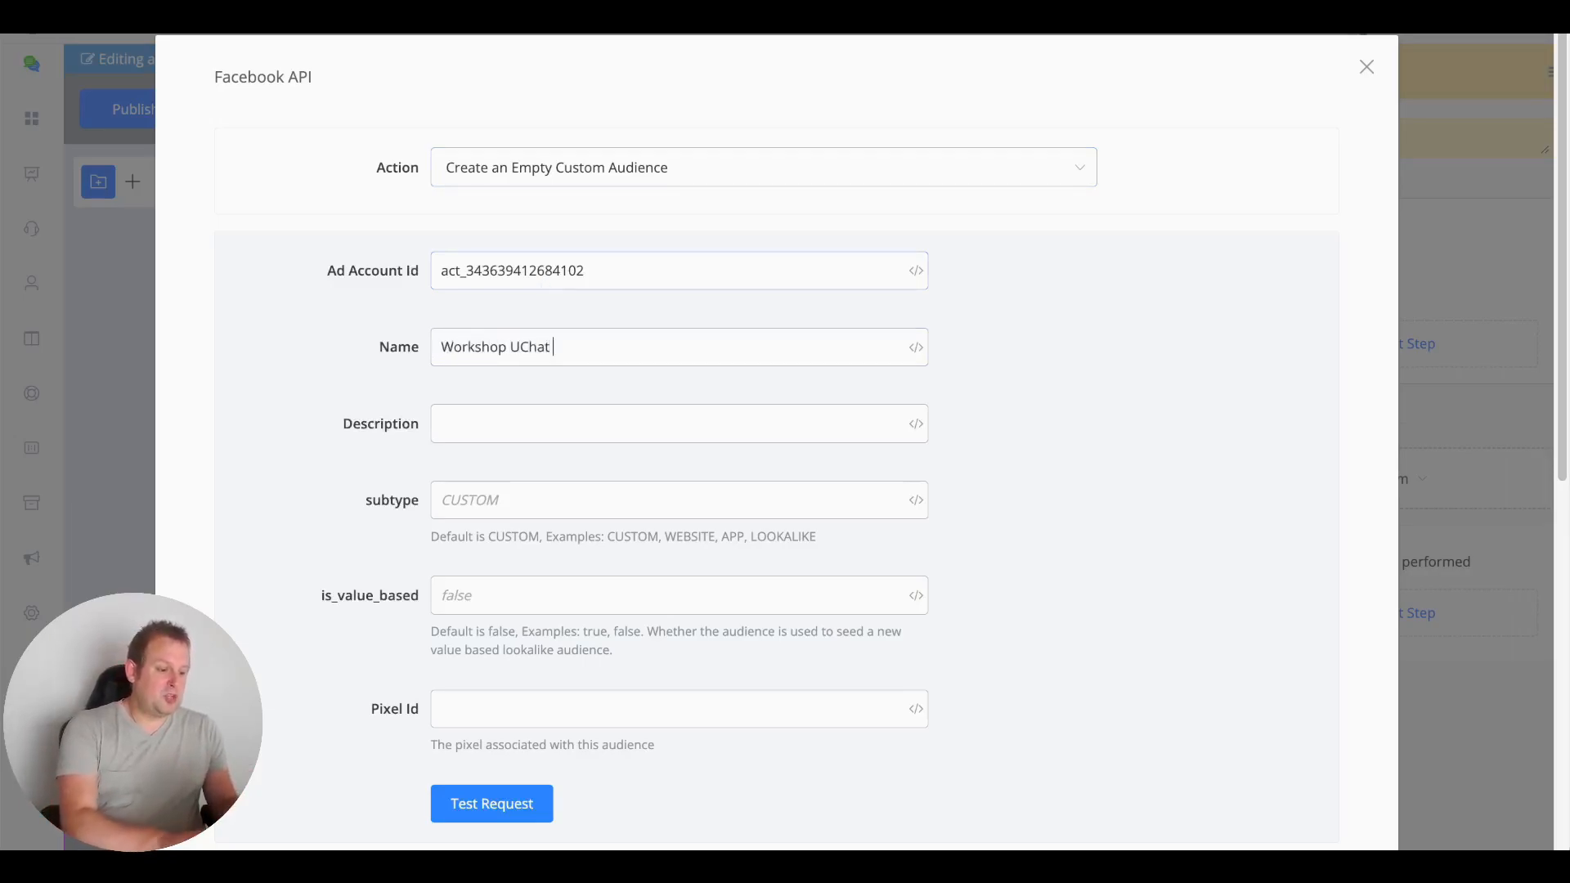
{"action": "type", "text": " FB ad"}
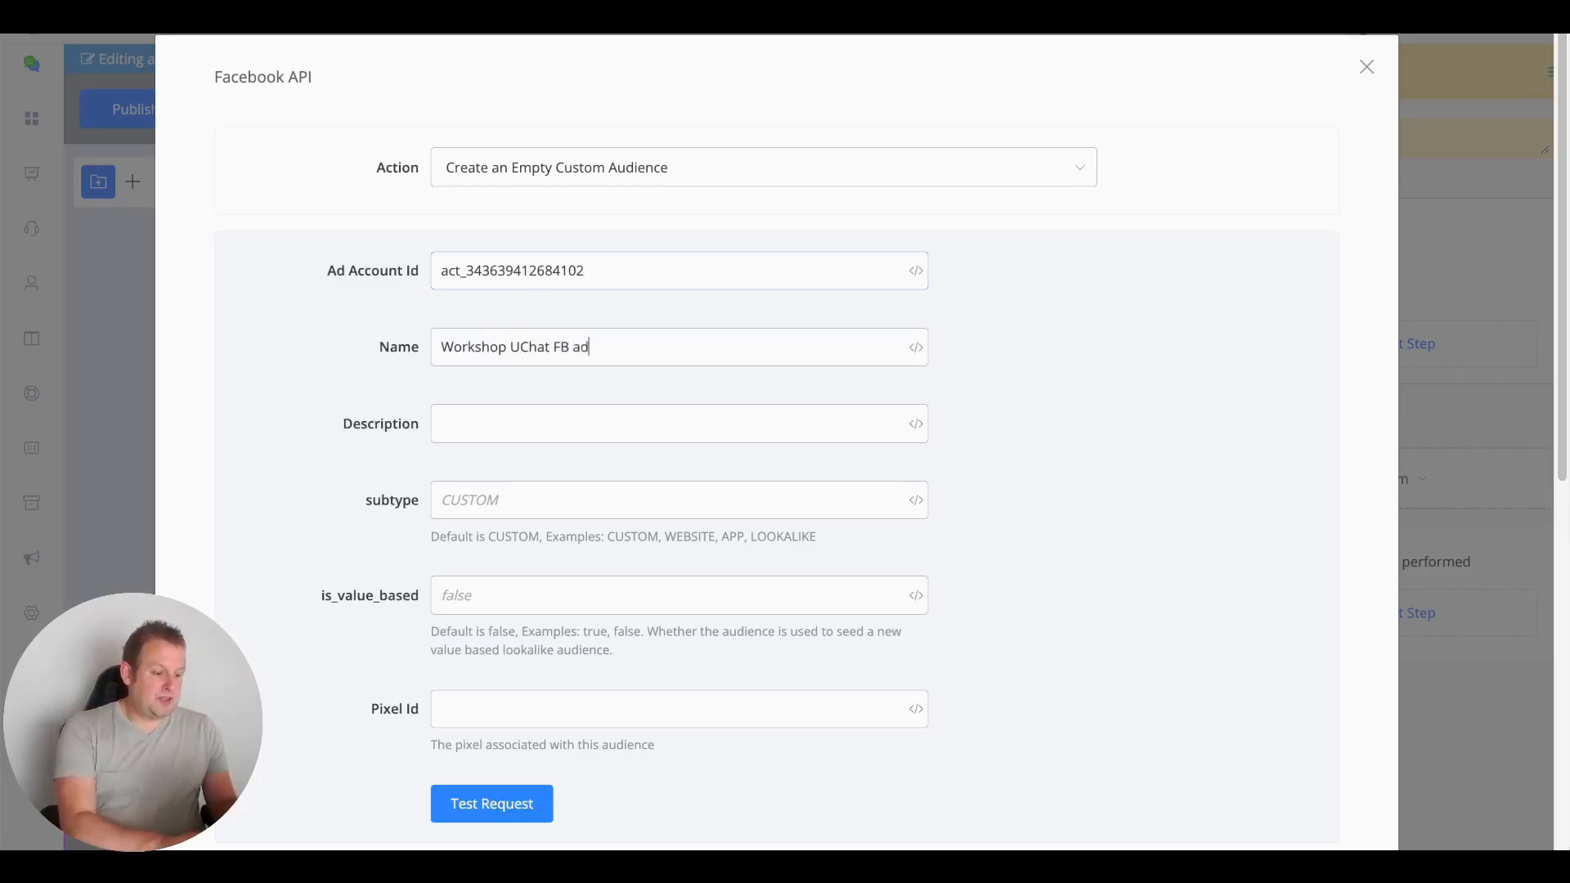
{"action": "type", "text": "s cusom audience"}
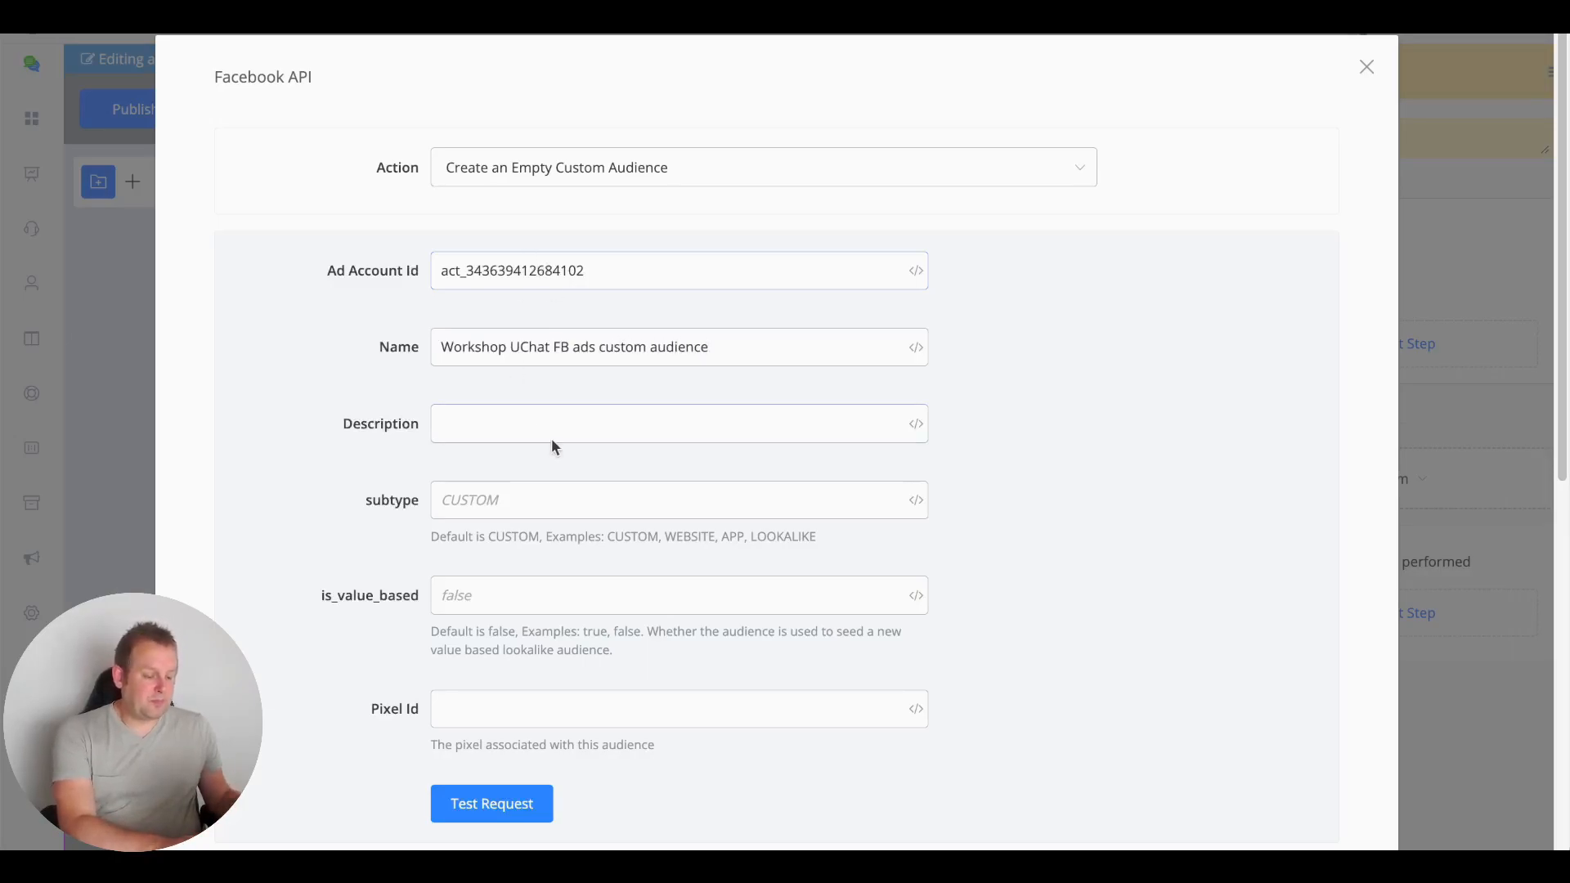
{"action": "left_click", "coordinate": [554, 429]}
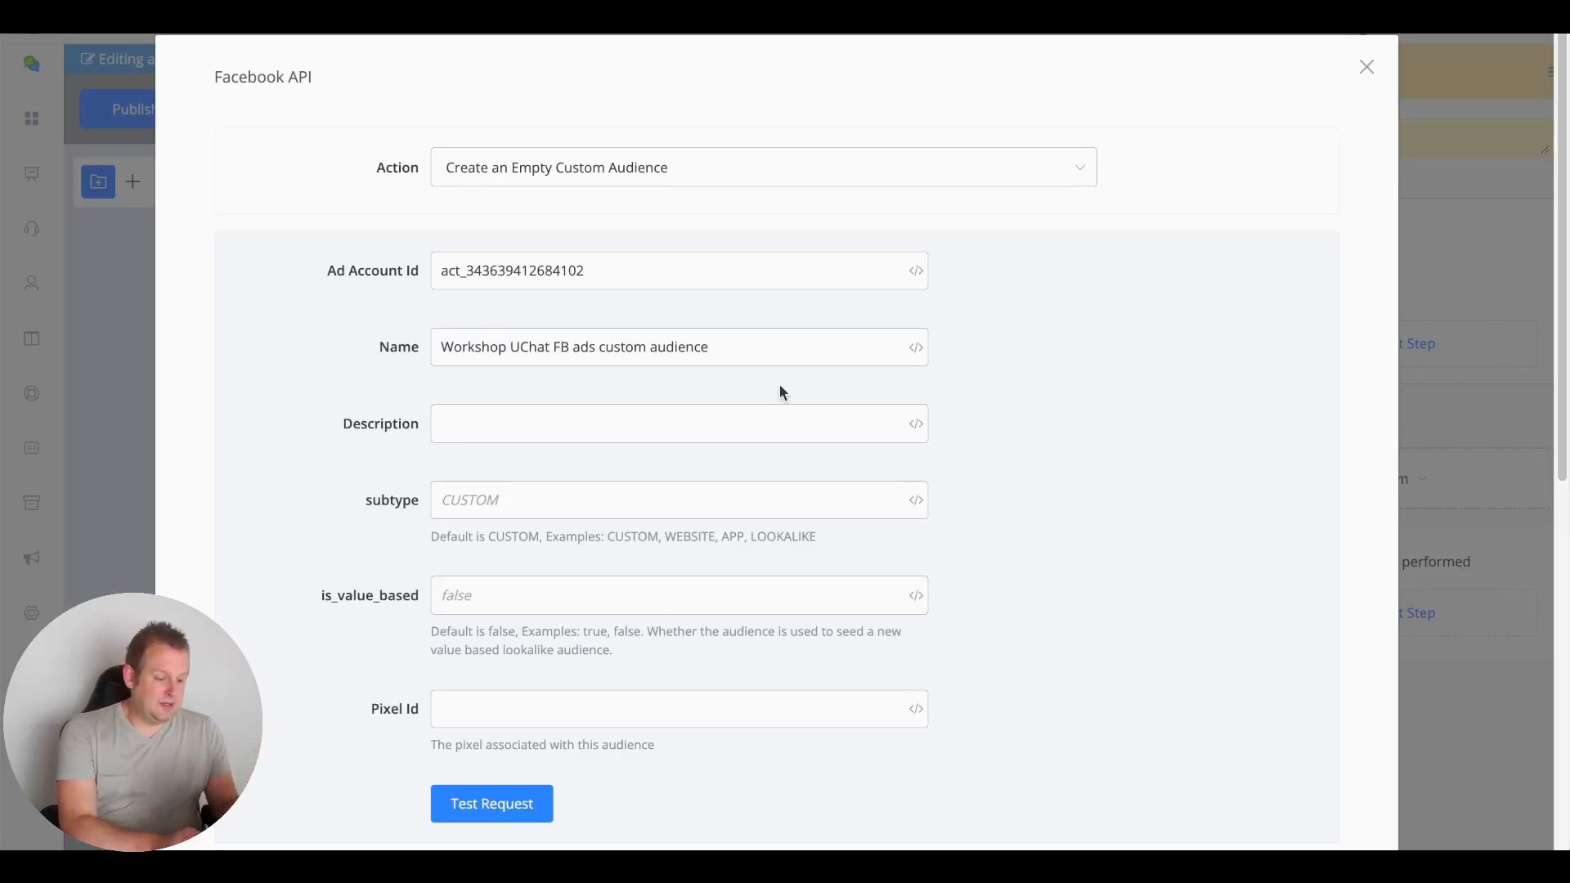
{"action": "type", "text": "orkshop"}
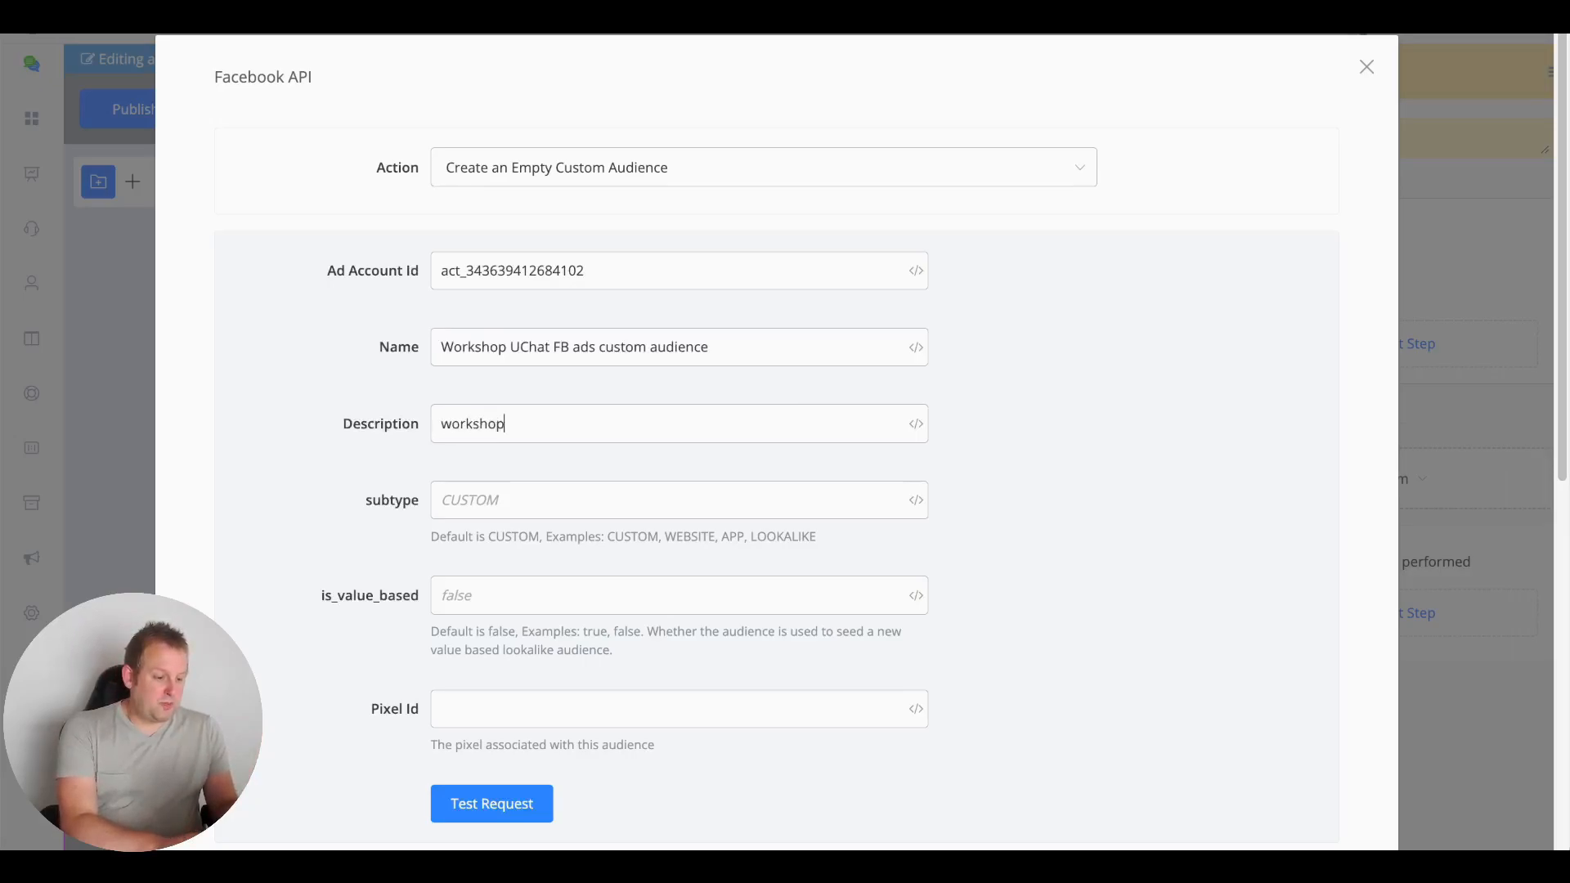
{"action": "type", "text": " demo on how to create custom audiences"}
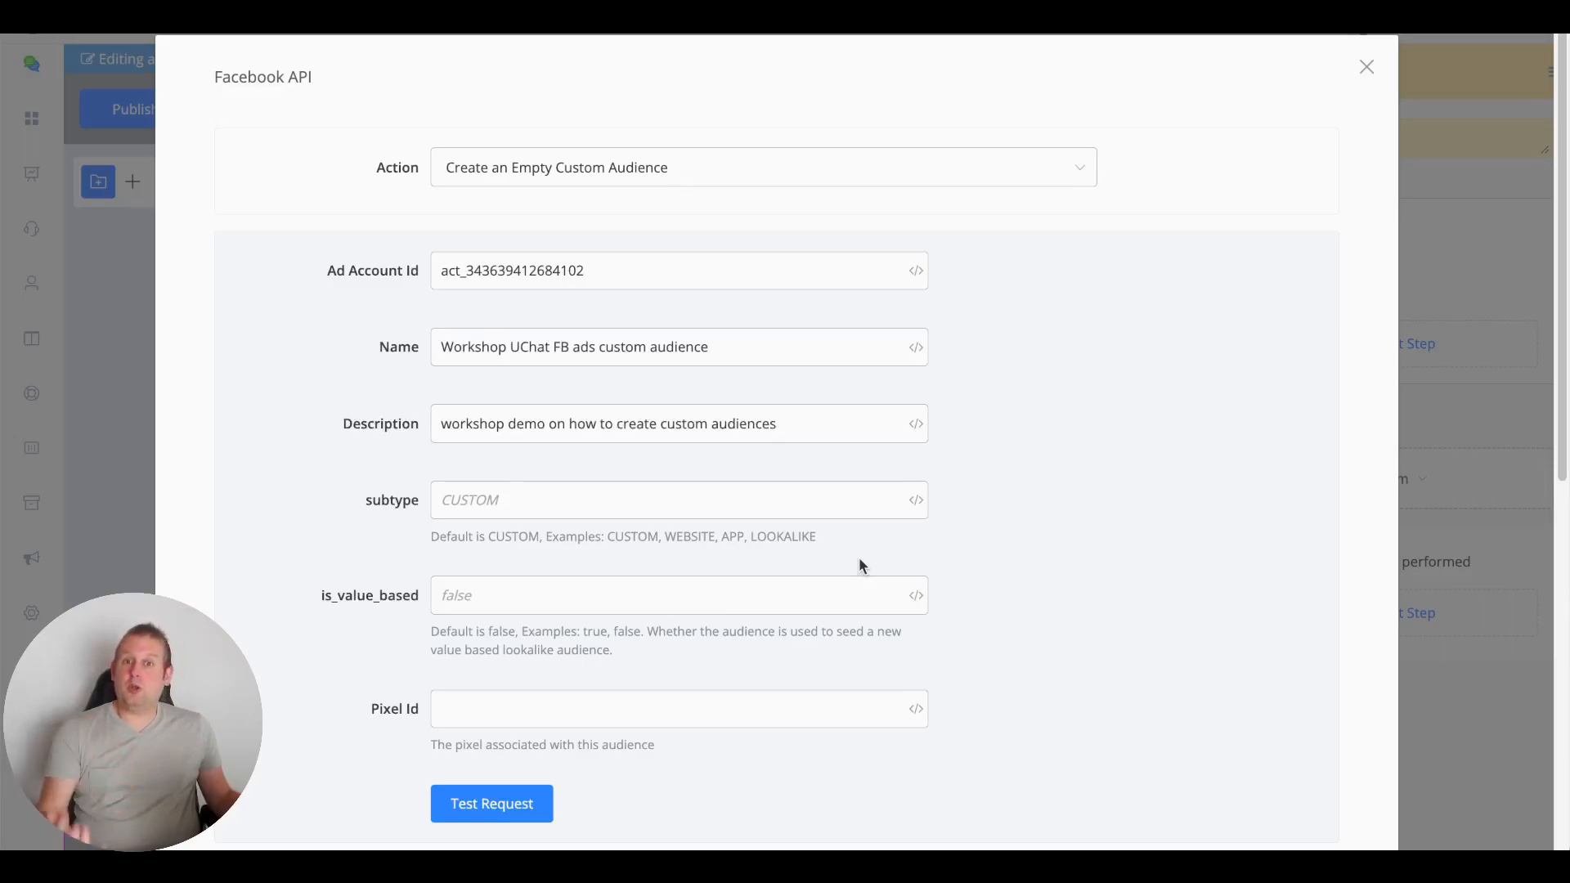
{"action": "left_click", "coordinate": [484, 501]}
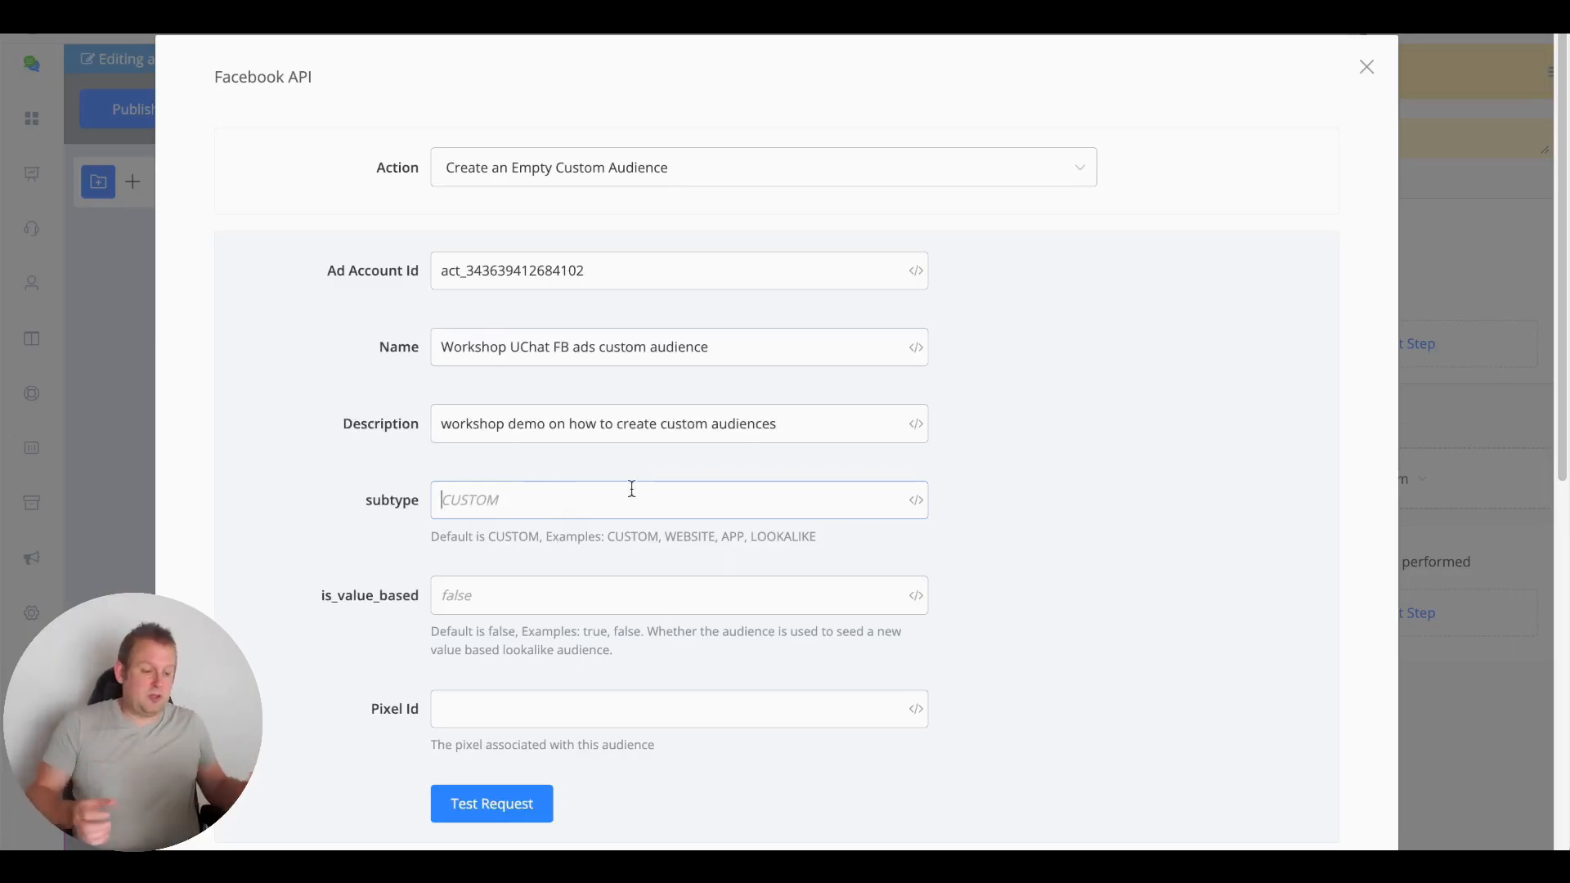
{"action": "scroll", "coordinate": [623, 486], "scroll_direction": "down", "scroll_amount": 1}
{"action": "scroll", "coordinate": [624, 491], "scroll_direction": "down", "scroll_amount": 3}
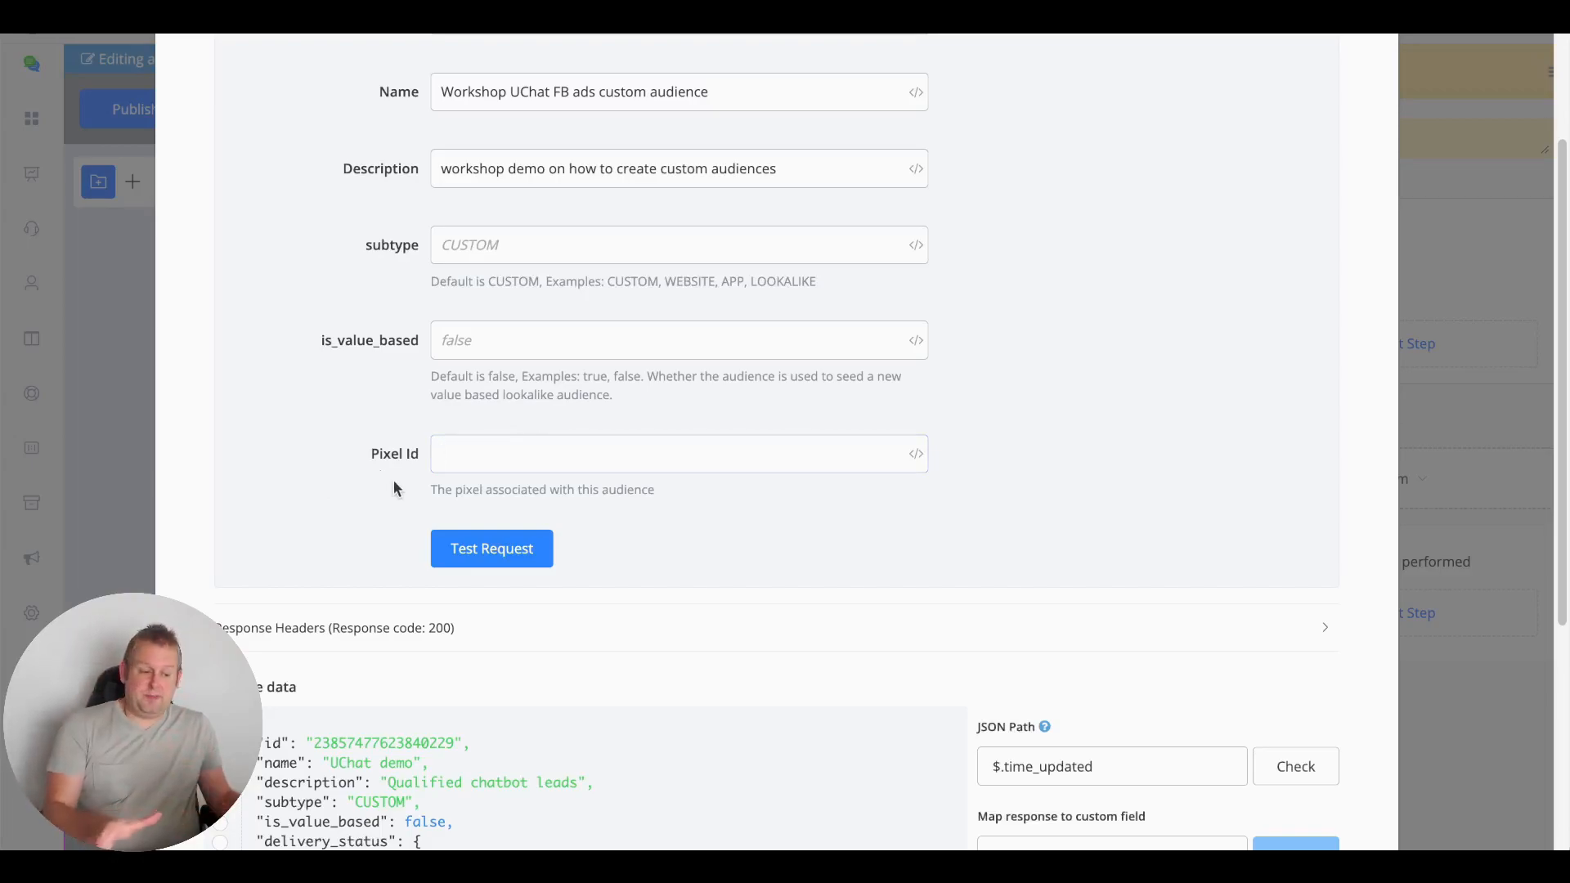
{"action": "scroll", "coordinate": [743, 507], "scroll_direction": "down", "scroll_amount": 2}
Create the empty audience, map its id as JSON Path $.id, and switch to Get Custom Audience
{"action": "left_click", "coordinate": [518, 461]}
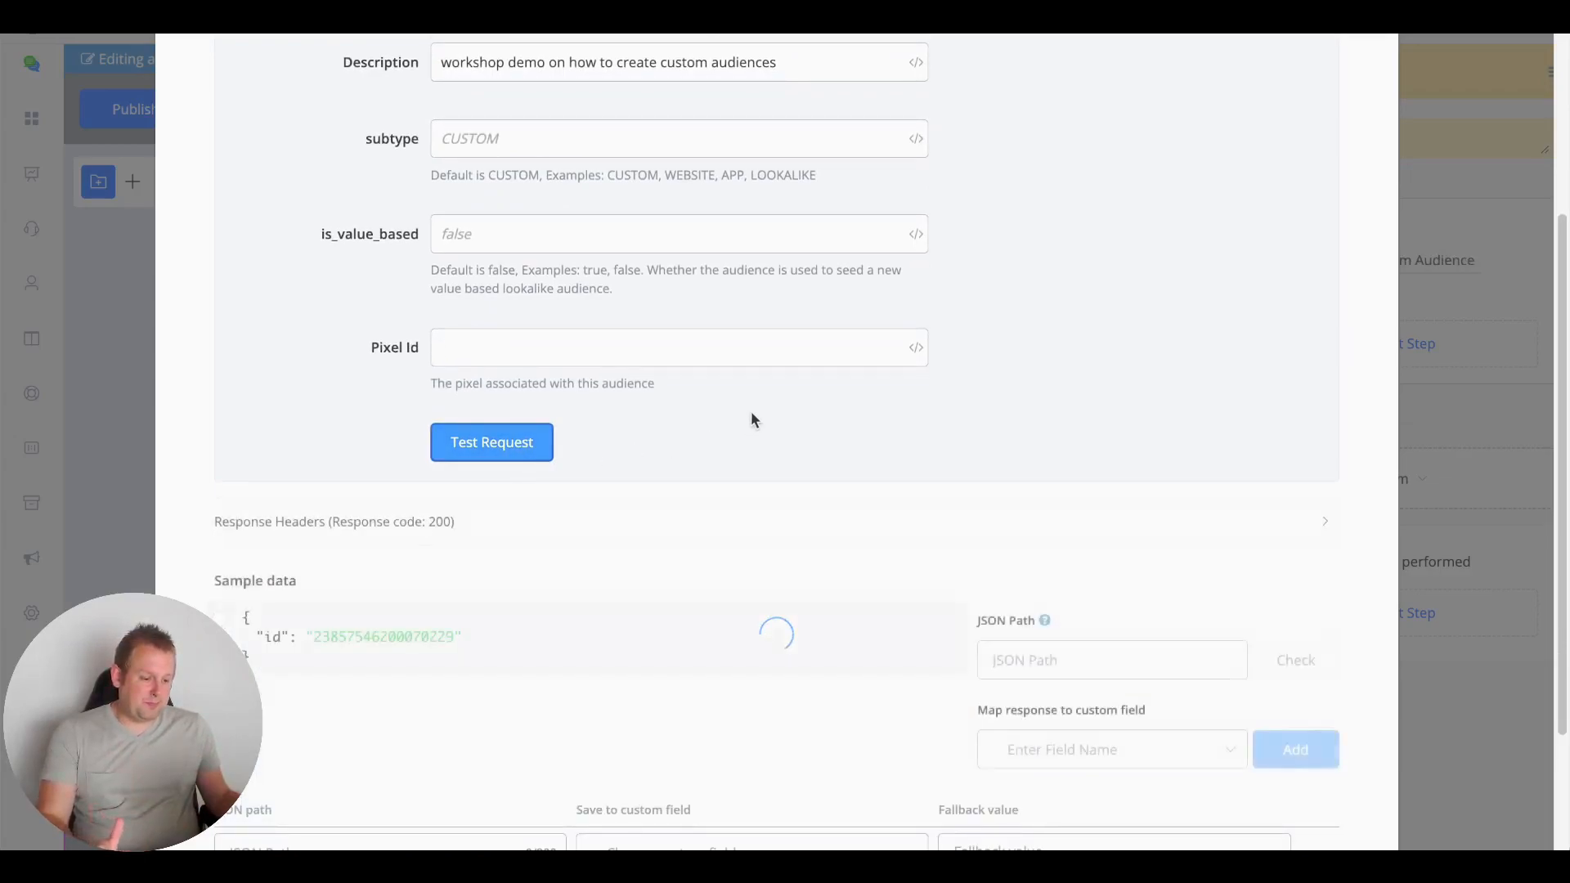
{"action": "scroll", "coordinate": [751, 417], "scroll_direction": "down", "scroll_amount": 3}
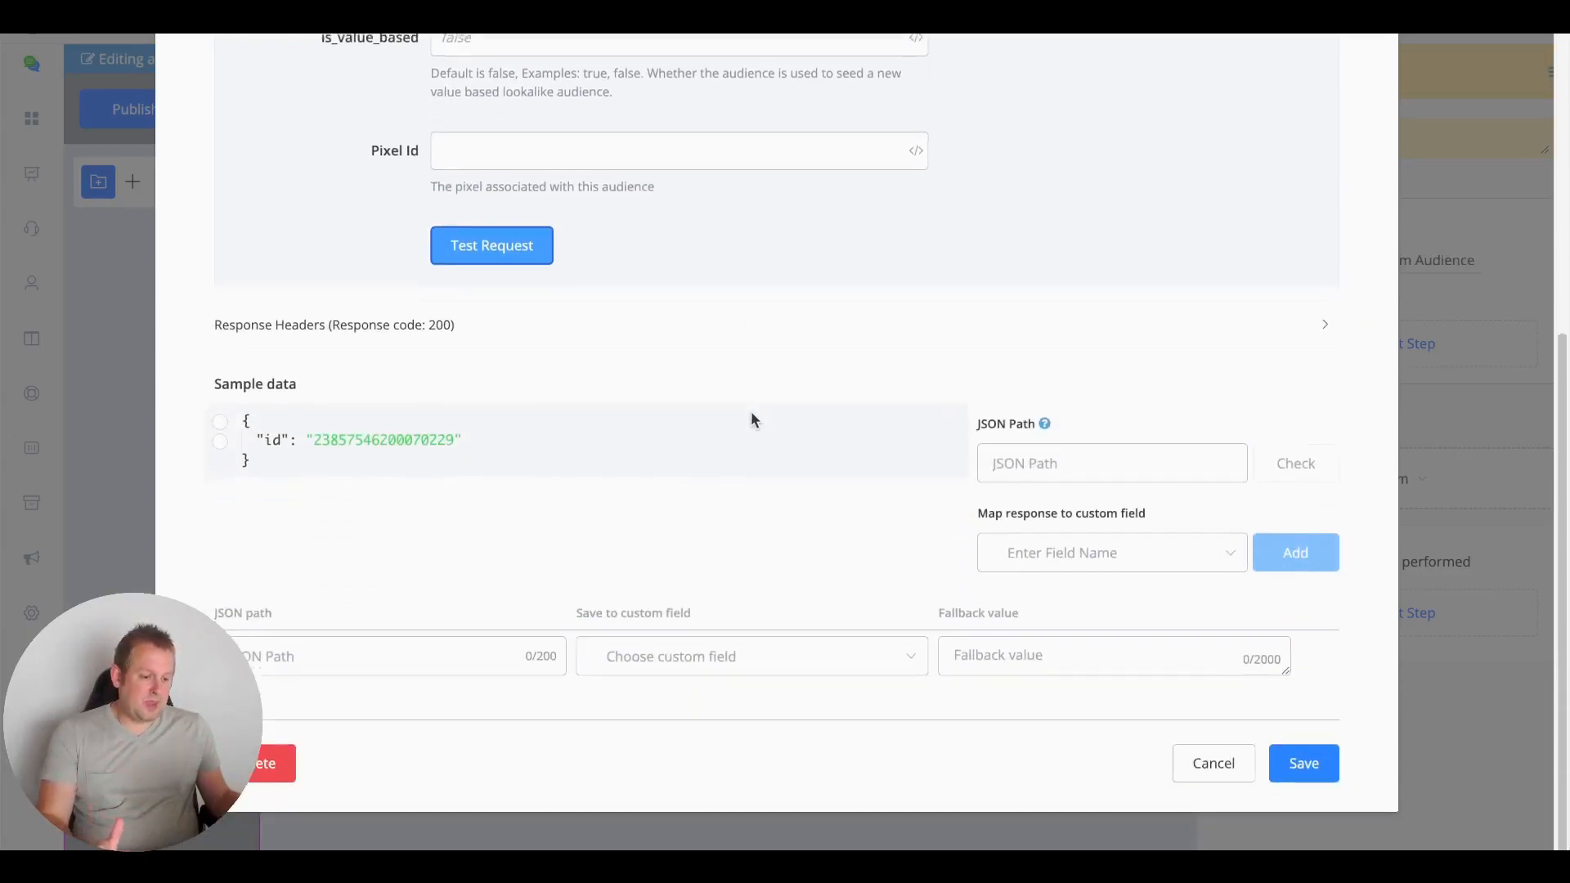
{"action": "double_click", "coordinate": [363, 439]}
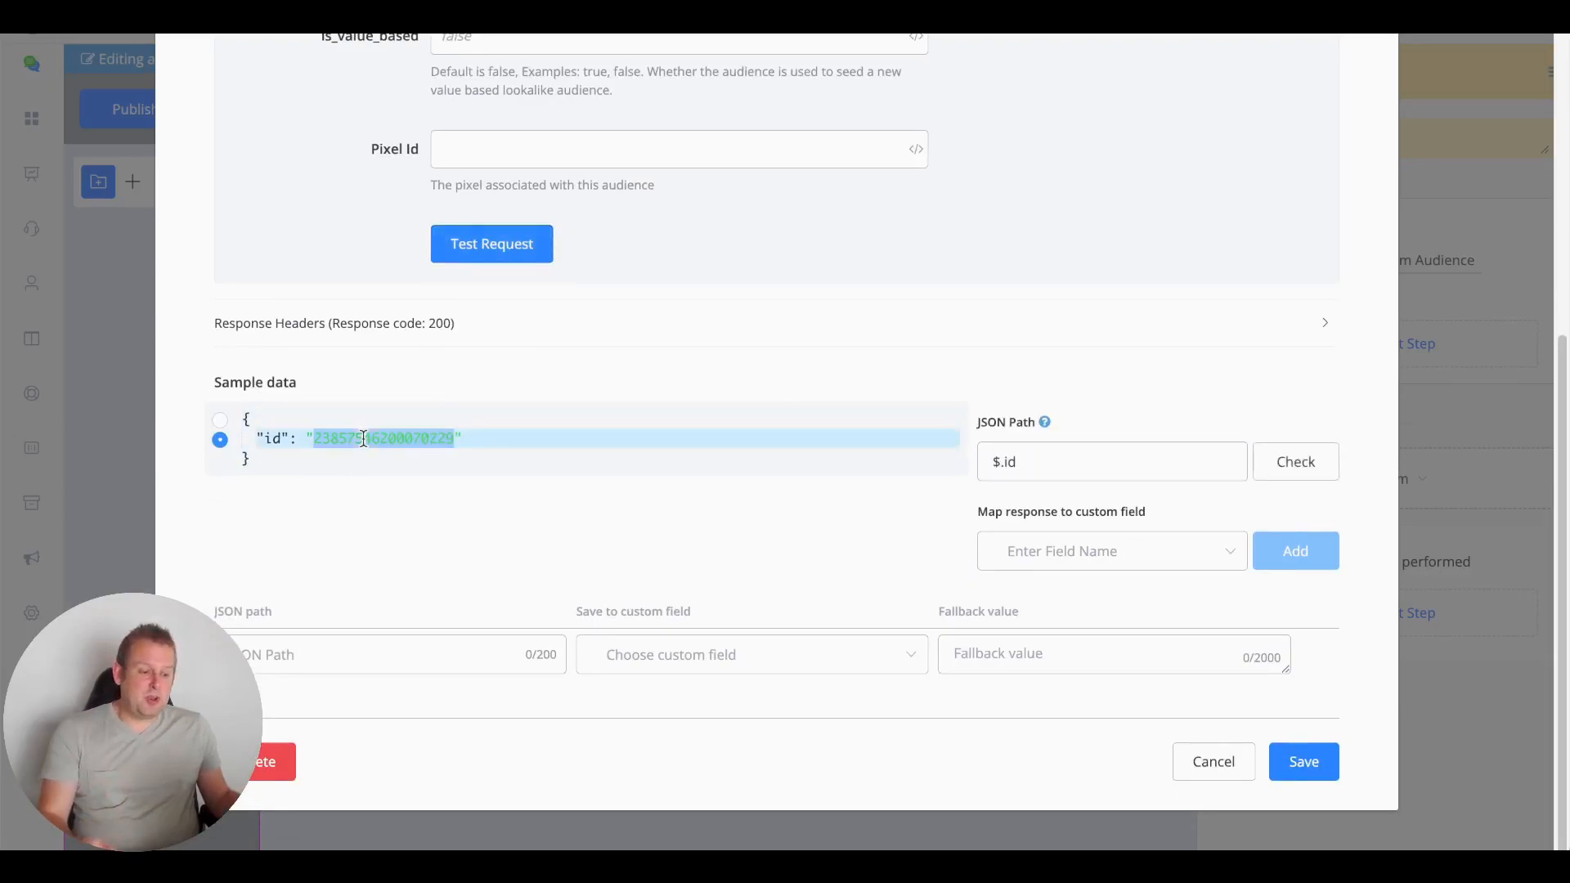
{"action": "scroll", "coordinate": [631, 395], "scroll_direction": "up", "scroll_amount": 7}
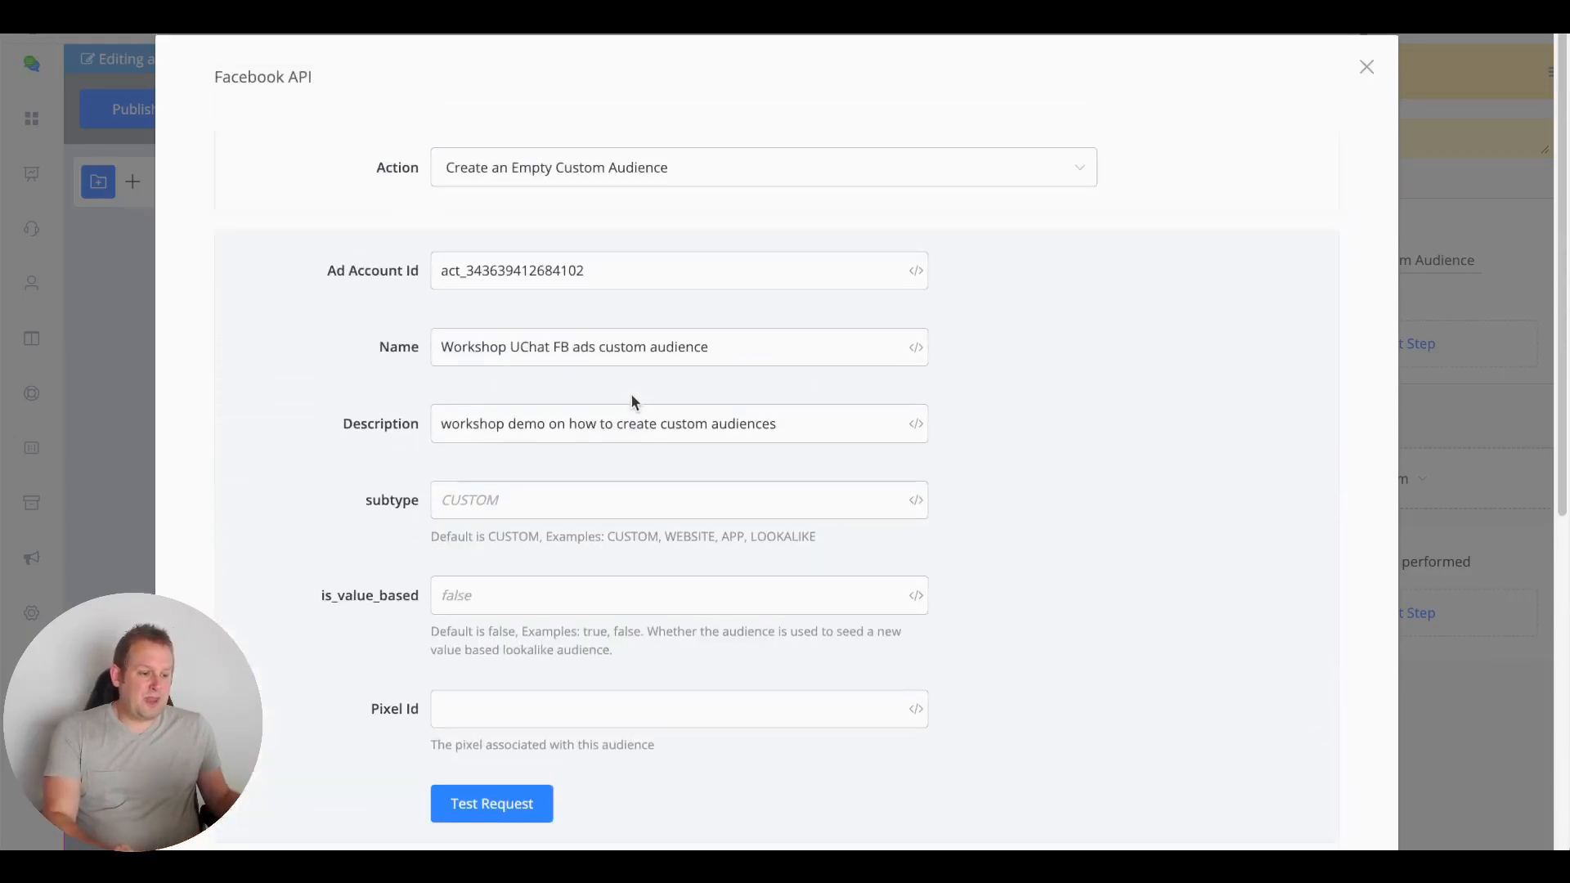
{"action": "left_click", "coordinate": [580, 178]}
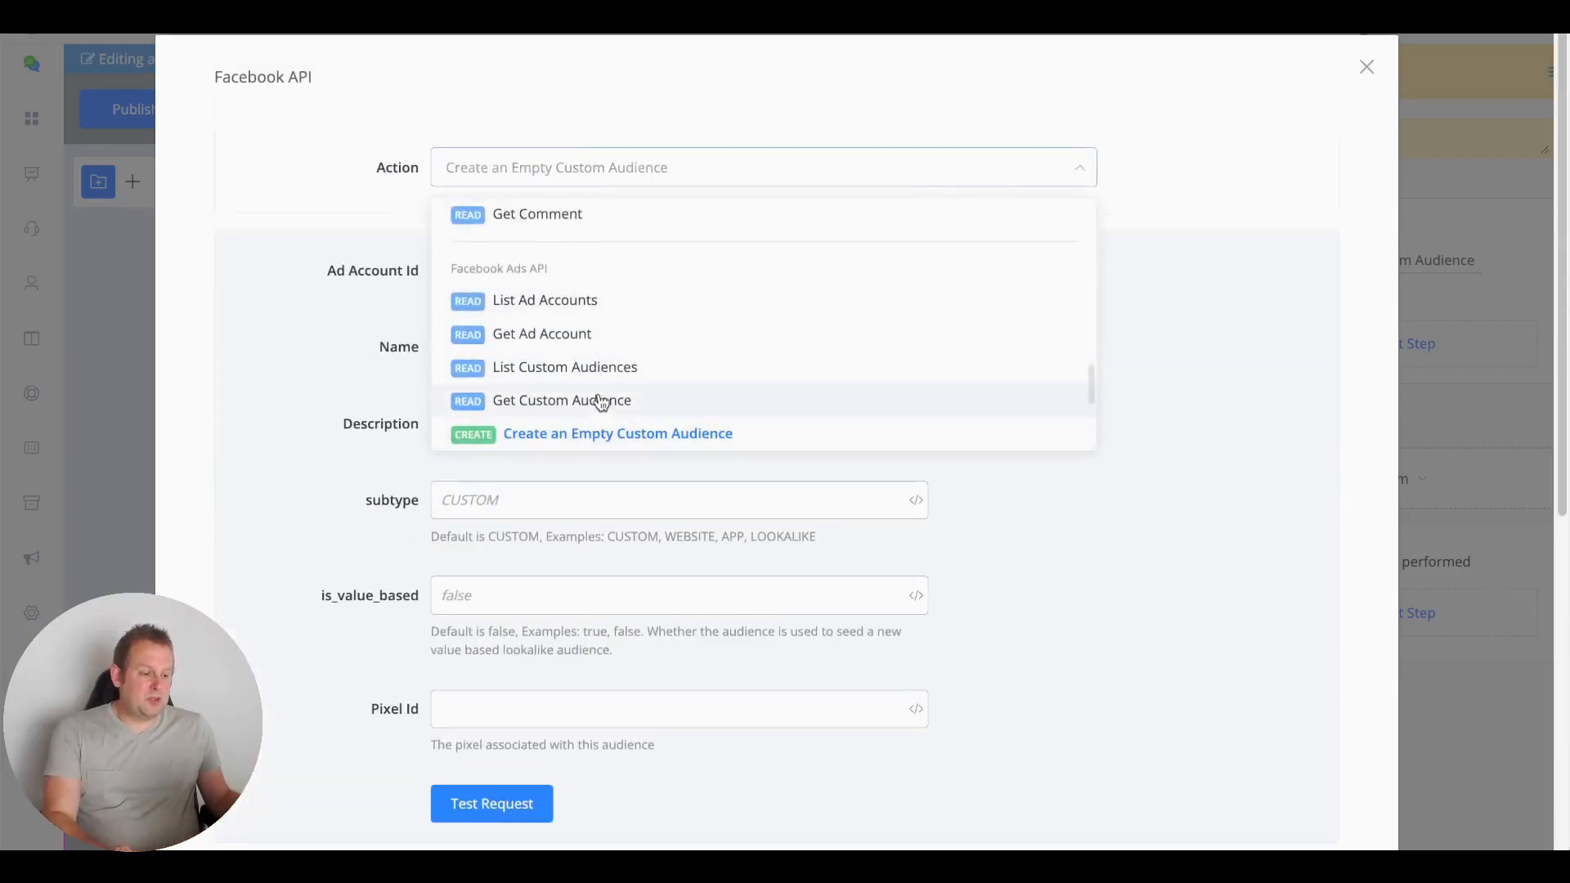
{"action": "left_click", "coordinate": [599, 400]}
{"action": "double_click", "coordinate": [535, 273]}
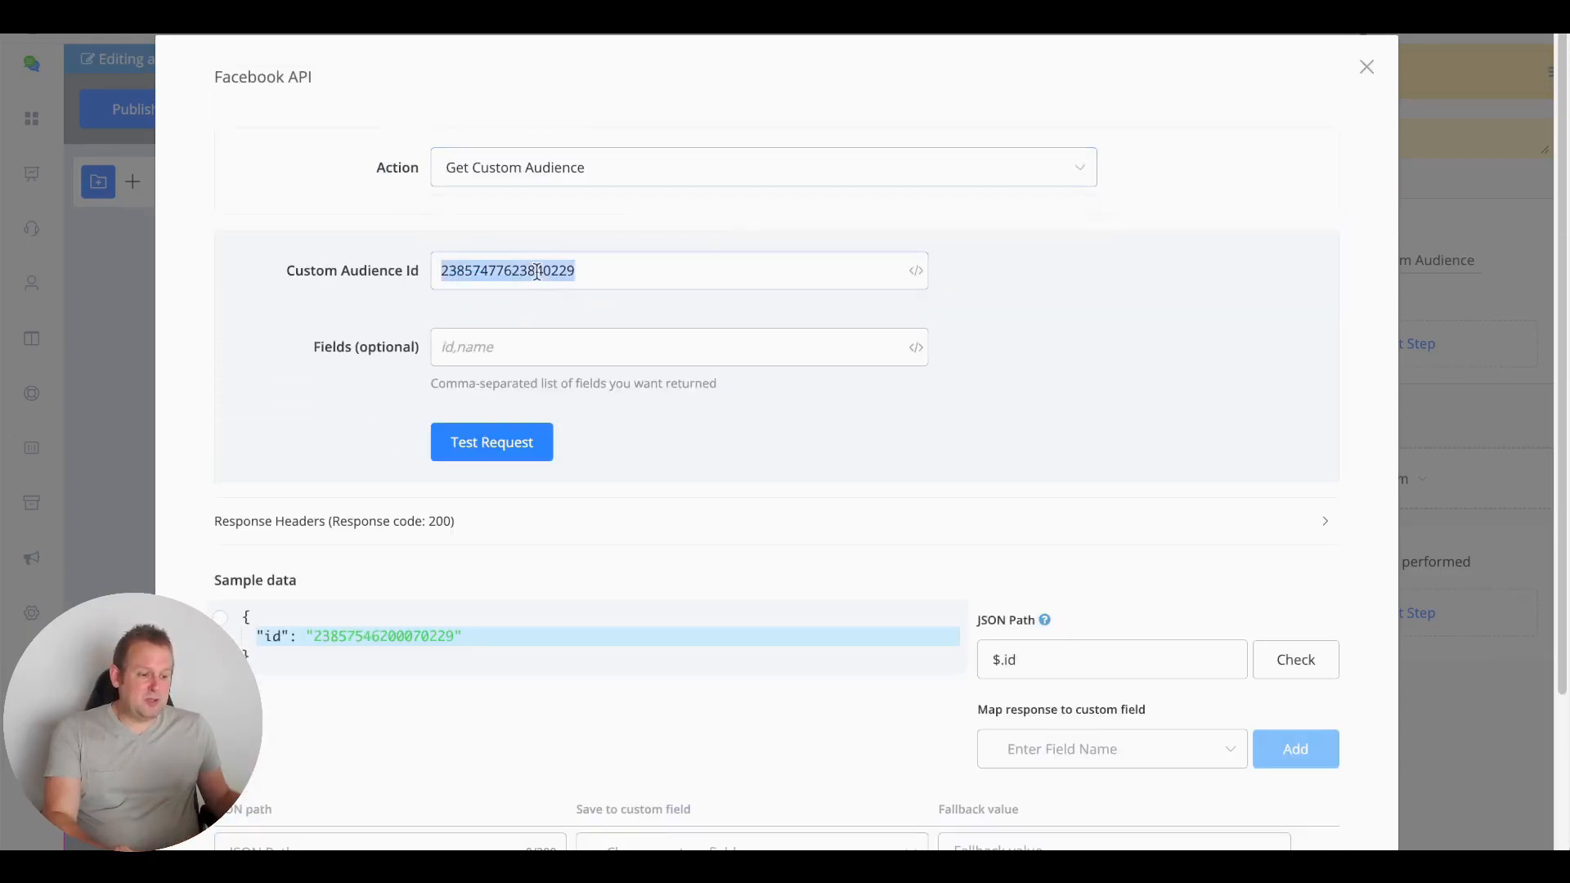
{"action": "key", "text": "ctrl+v"}
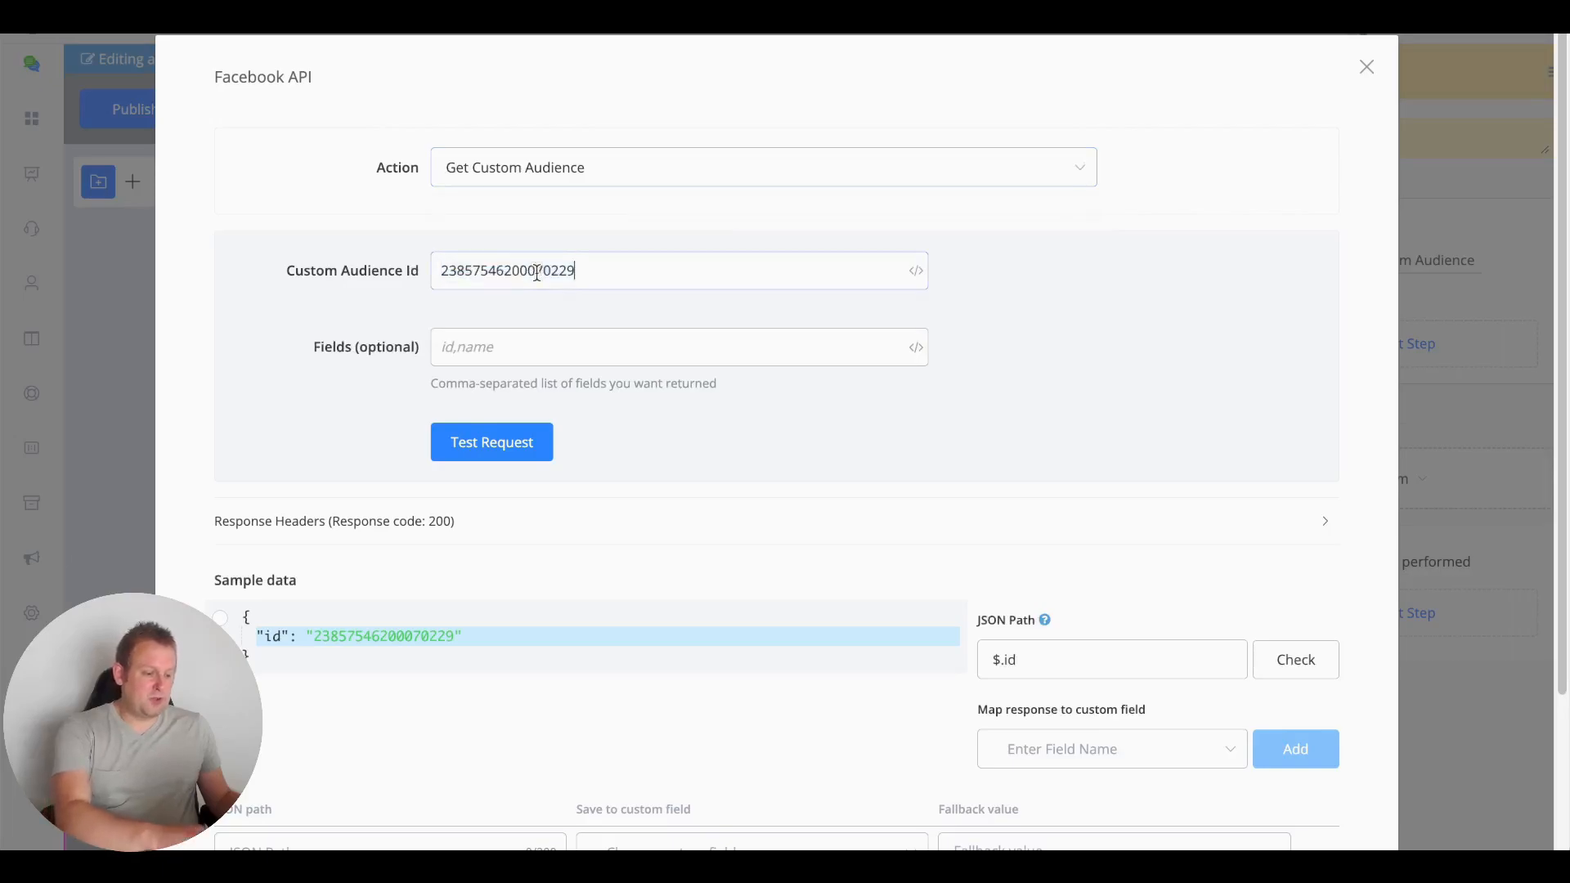
{"action": "left_click", "coordinate": [493, 450]}
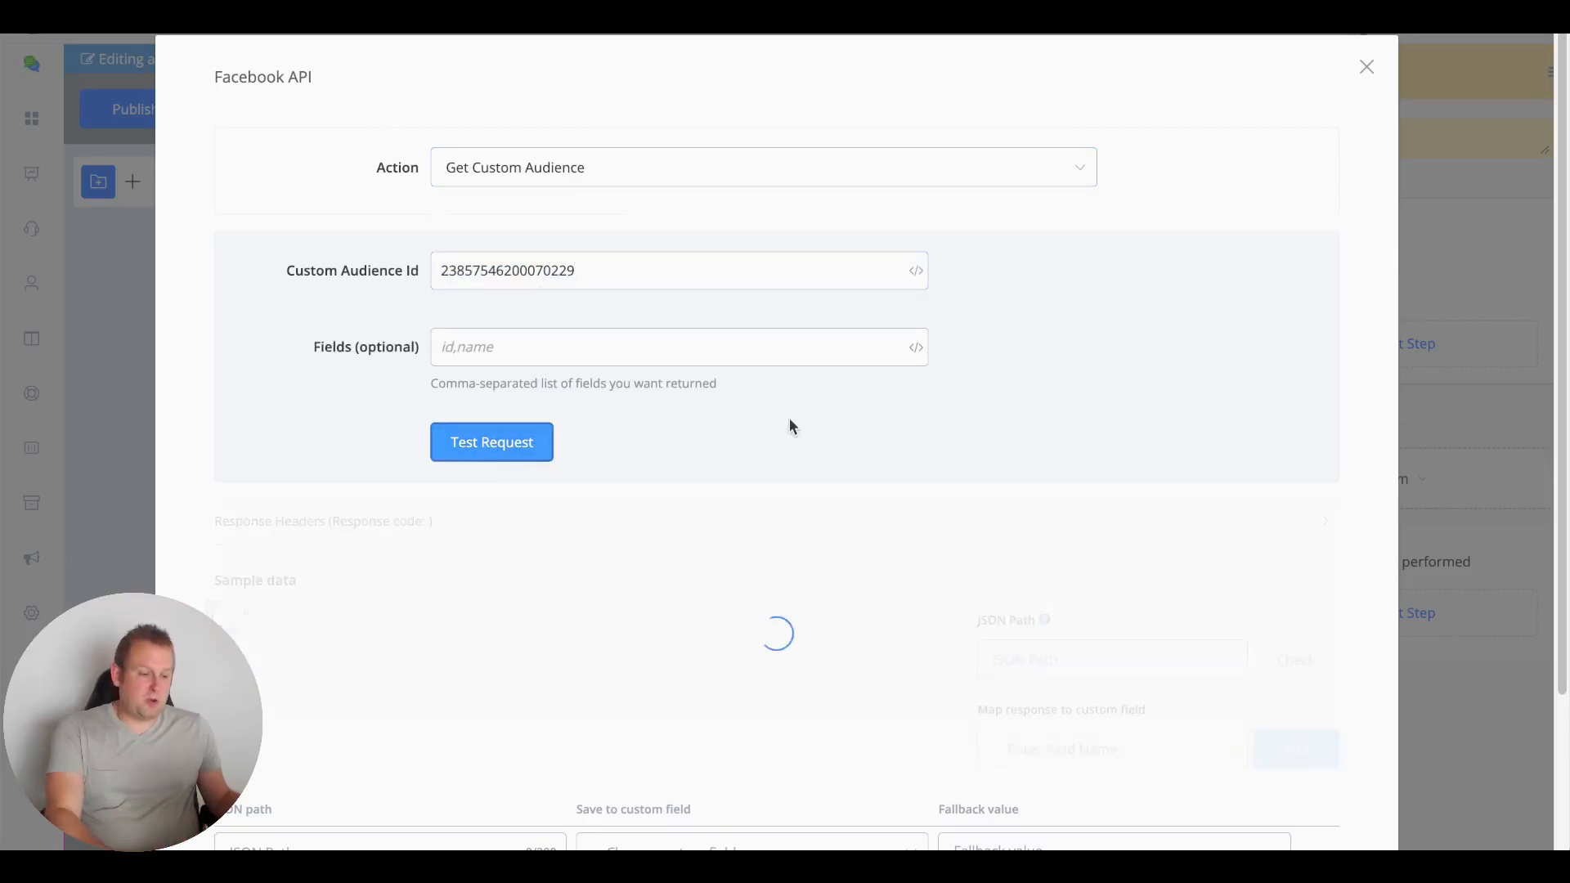
{"action": "scroll", "coordinate": [778, 412], "scroll_direction": "down", "scroll_amount": 2}
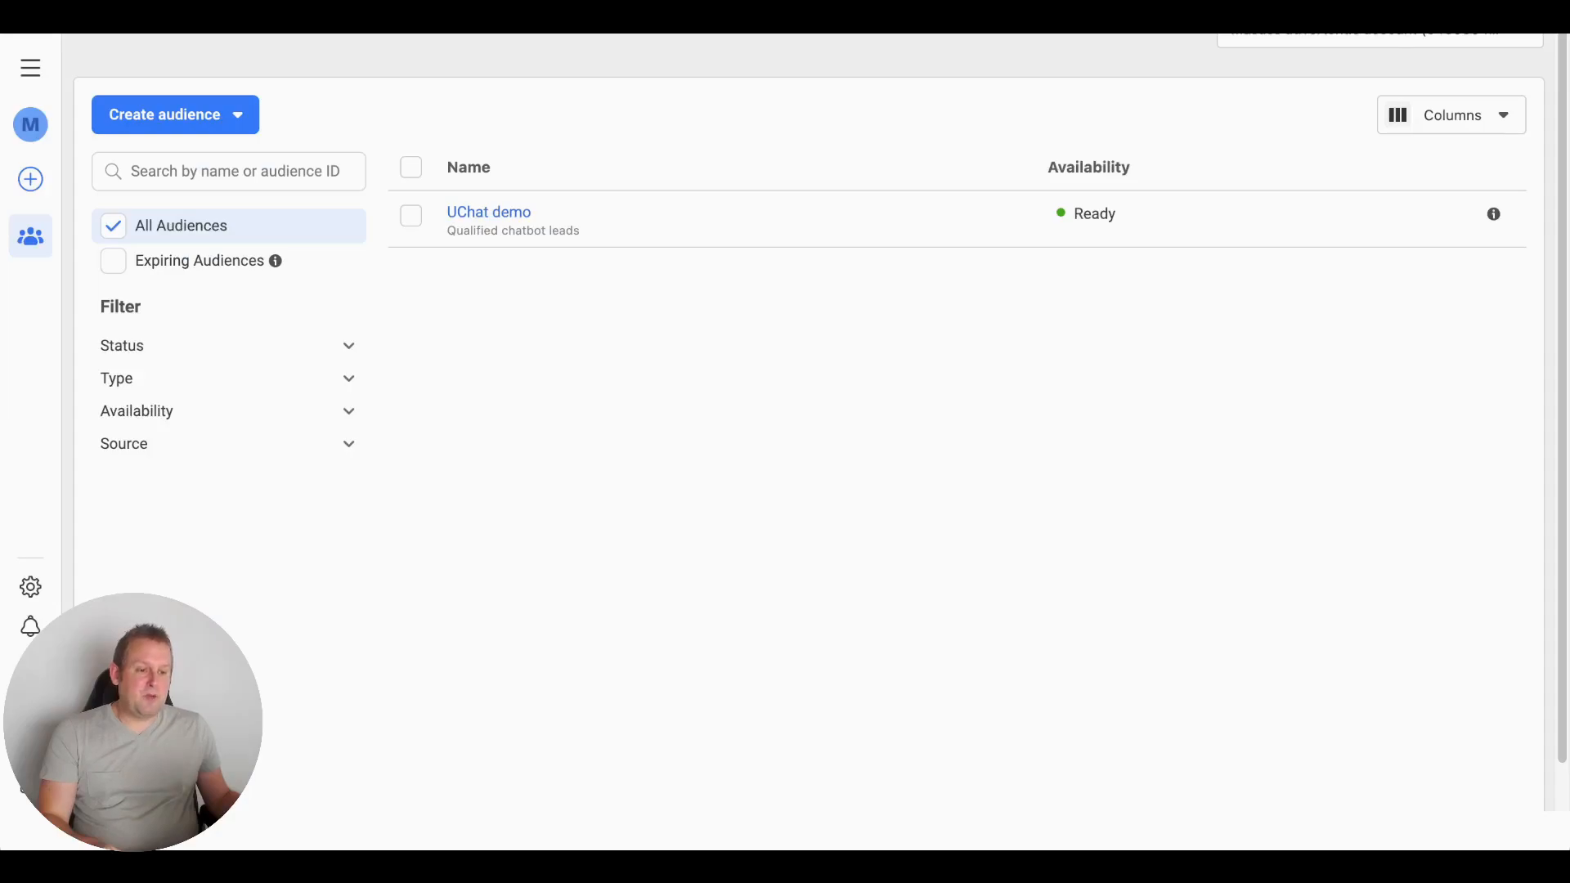
Reload the Audiences list and confirm Workshop UChat FB ads appears as Ready beside UChat demo
{"action": "key", "text": "super+r"}
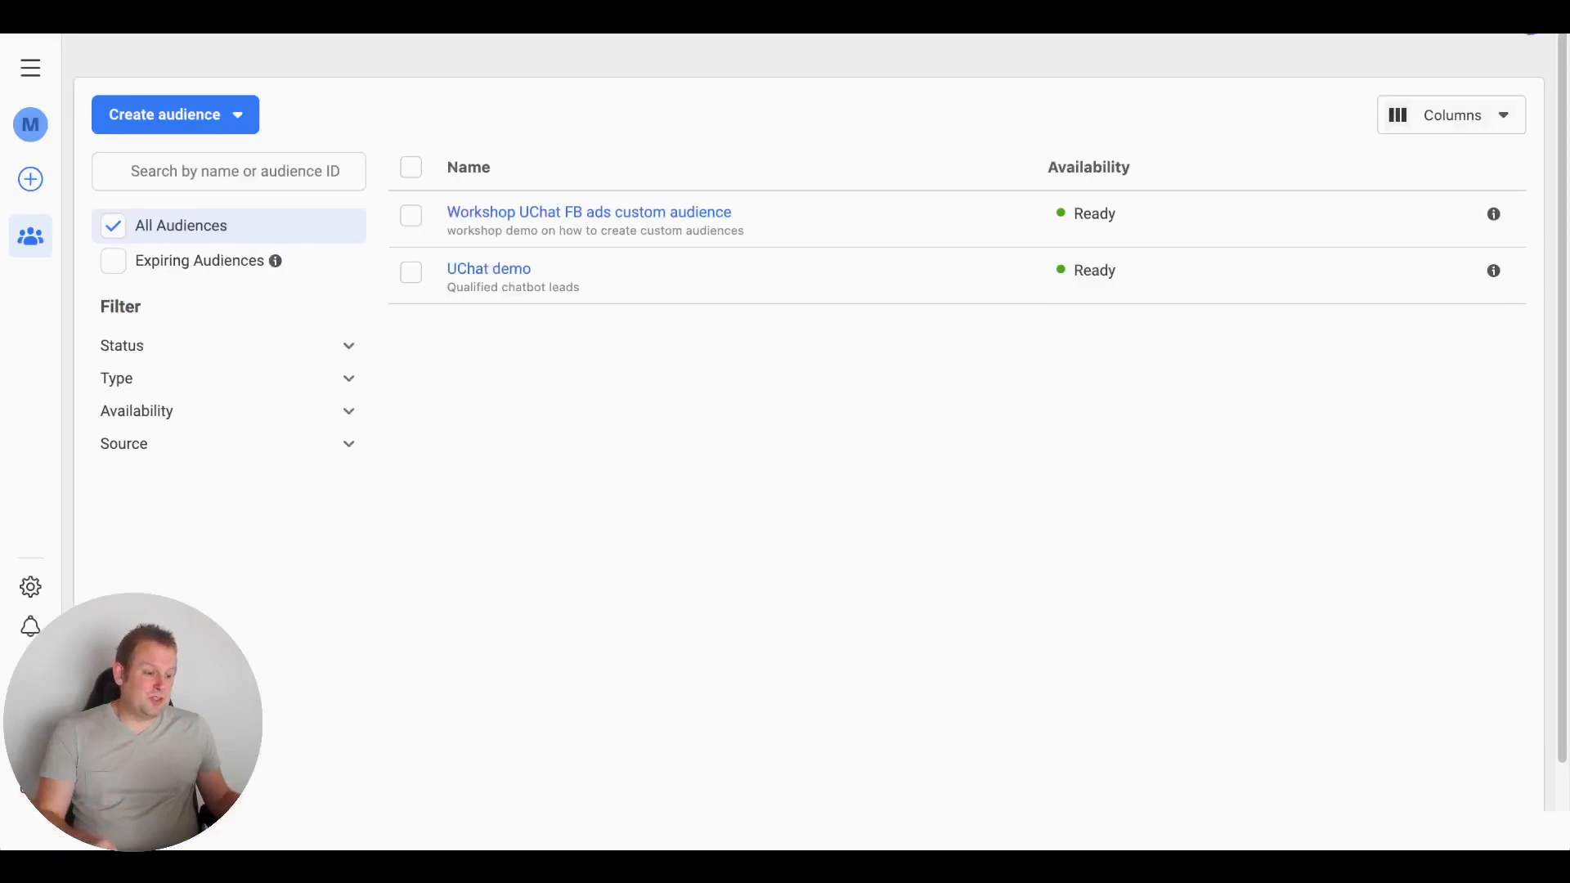
{"action": "mouse_move", "coordinate": [644, 219]}
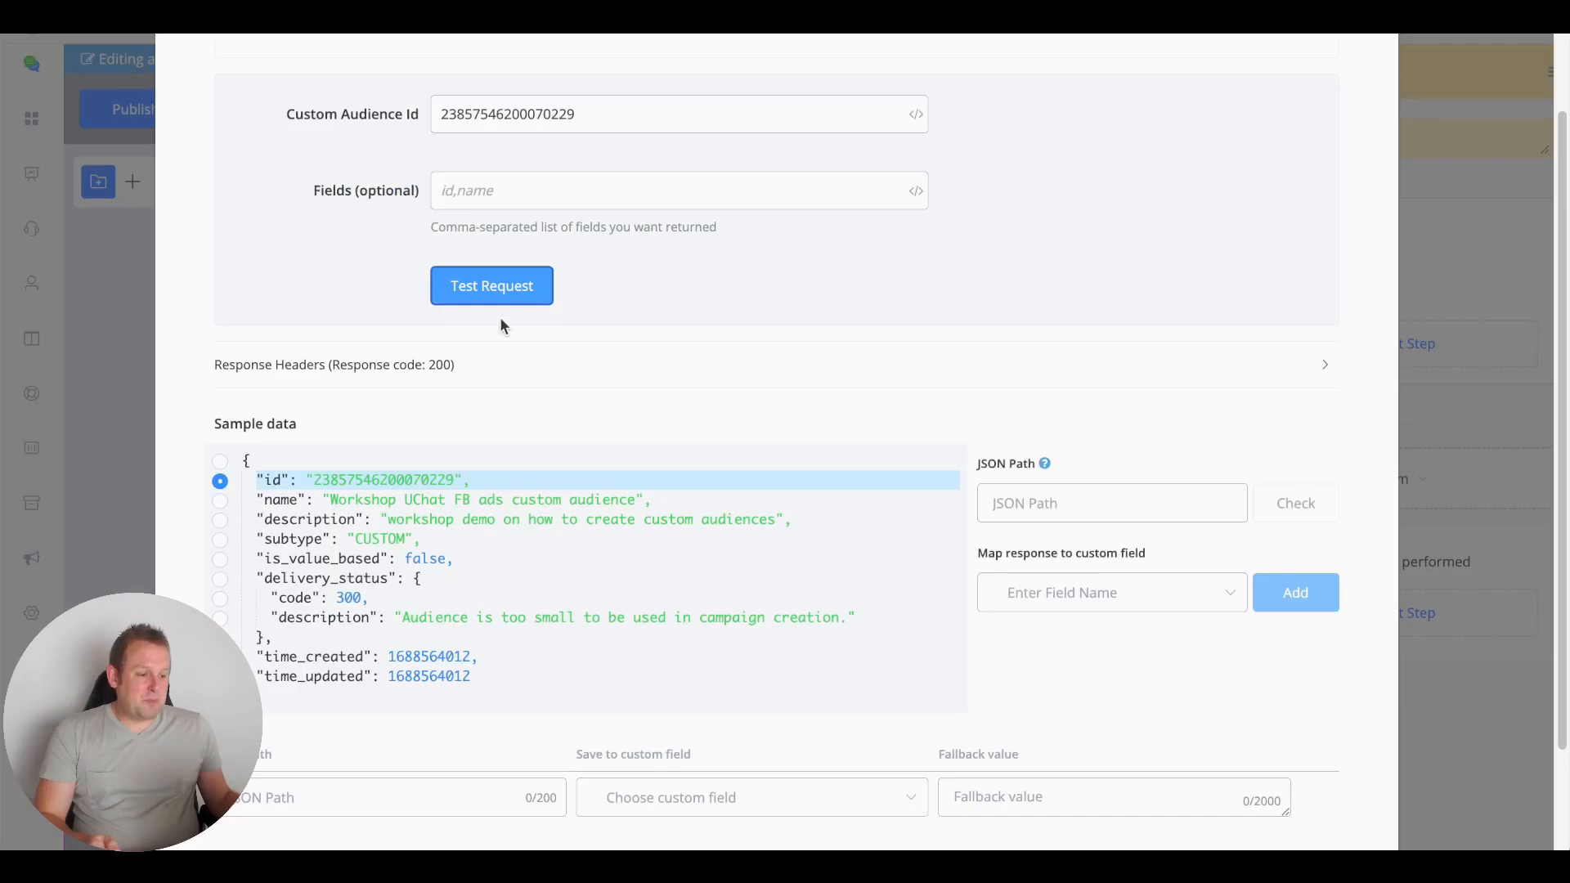
{"action": "scroll", "coordinate": [501, 326], "scroll_direction": "up", "scroll_amount": 2}
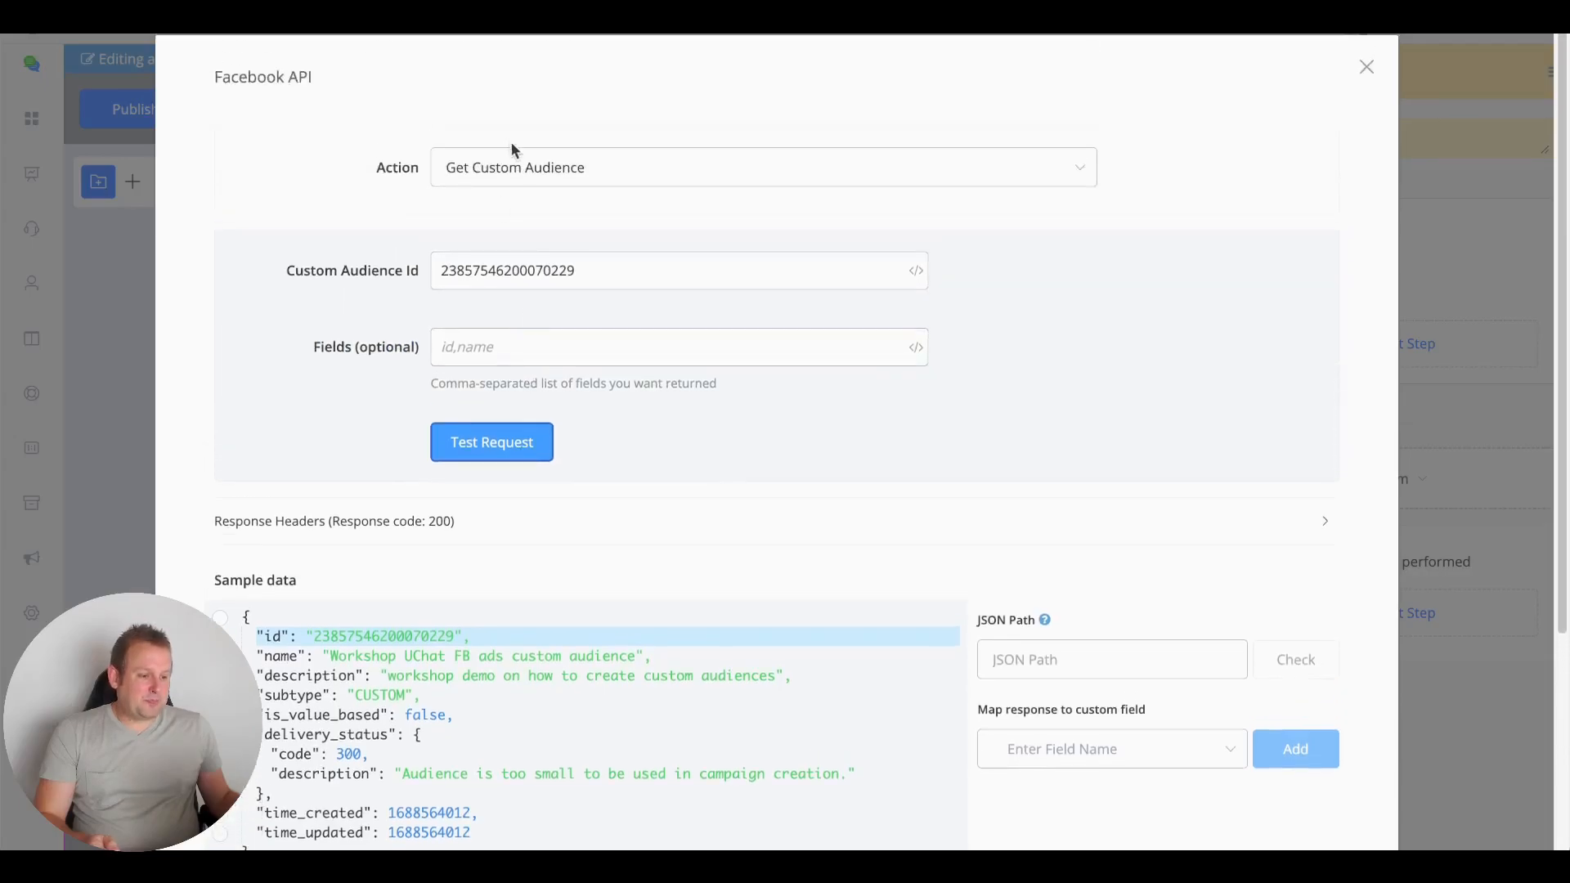
Switch the Facebook API action to Update Custom Audience
{"action": "left_click", "coordinate": [515, 166]}
{"action": "scroll", "coordinate": [623, 347], "scroll_direction": "down", "scroll_amount": 3}
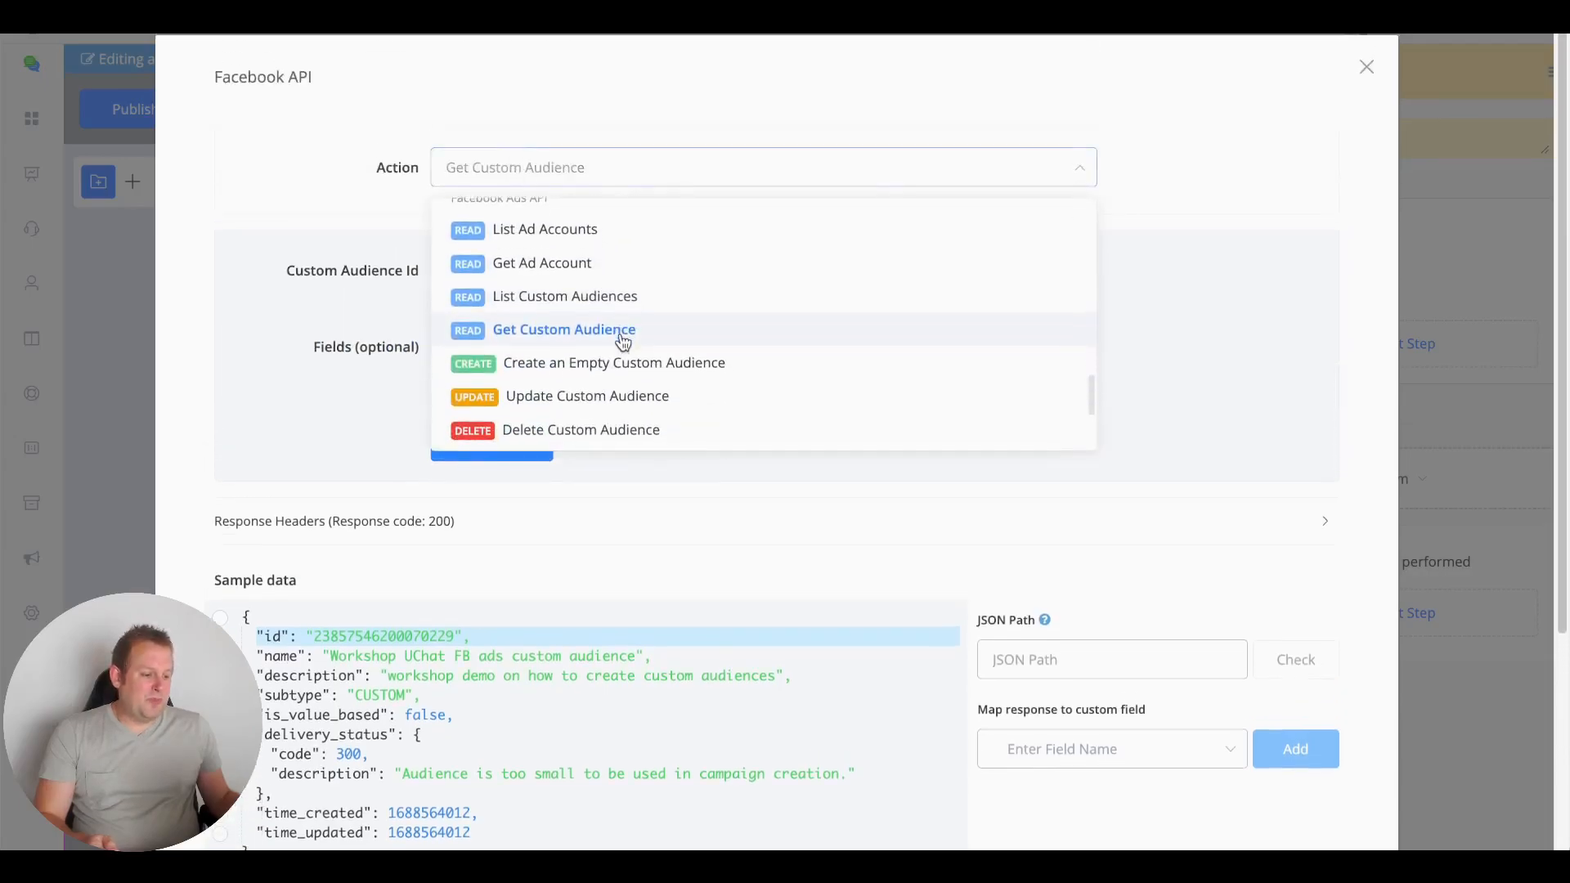
{"action": "scroll", "coordinate": [620, 344], "scroll_direction": "down", "scroll_amount": 1}
{"action": "left_click", "coordinate": [658, 368]}
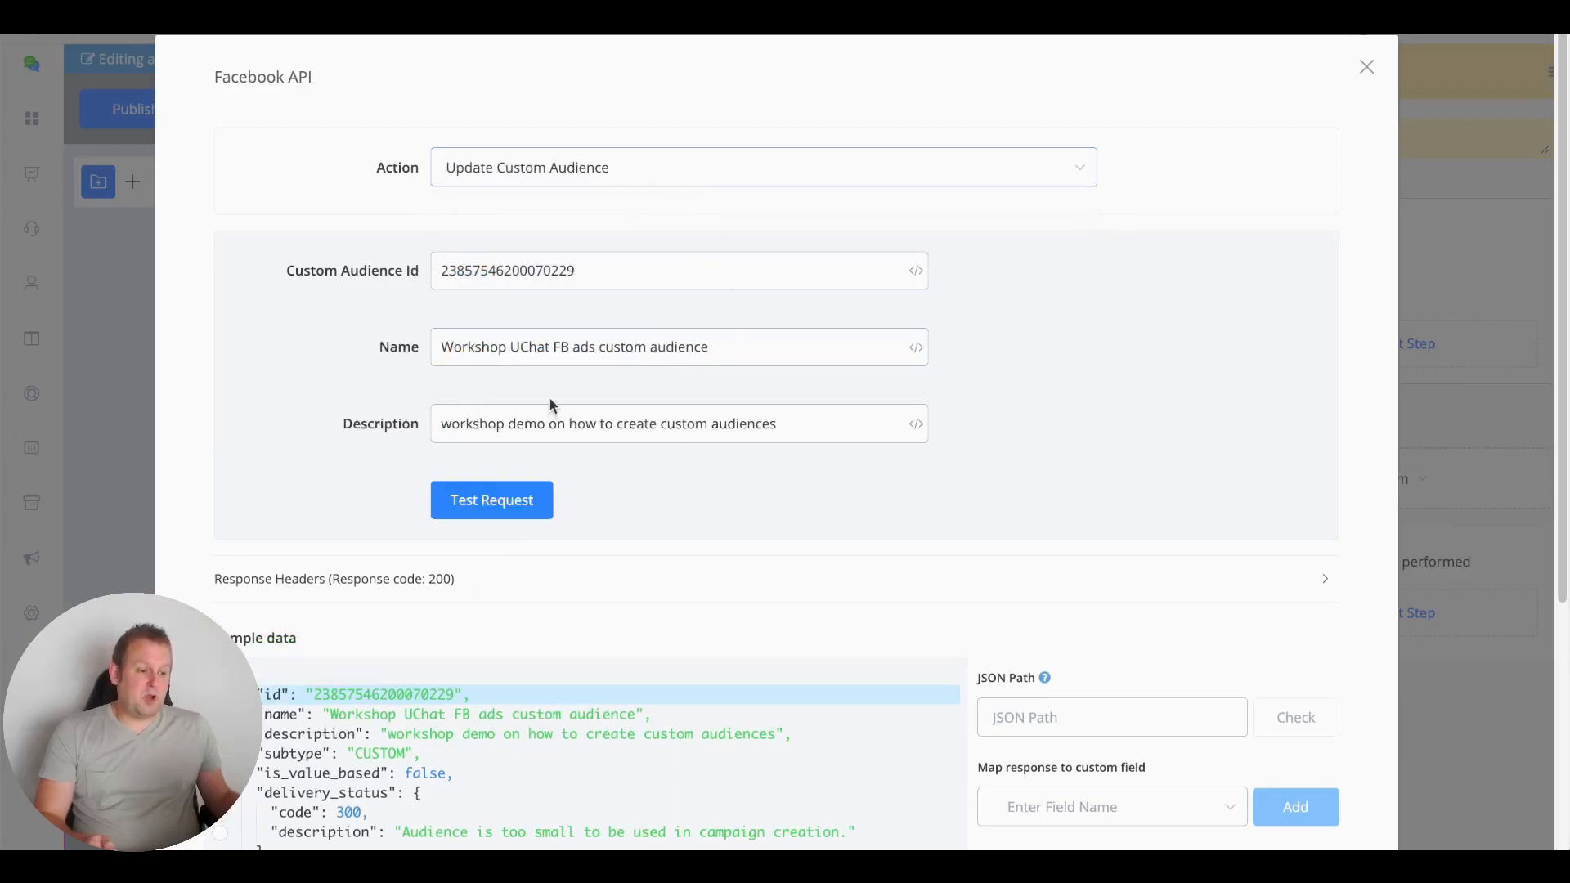
Trim the name to 'Workshop UChat FB ads' and the description to 'workshop demo', then test for success: true
{"action": "left_click", "coordinate": [751, 343]}
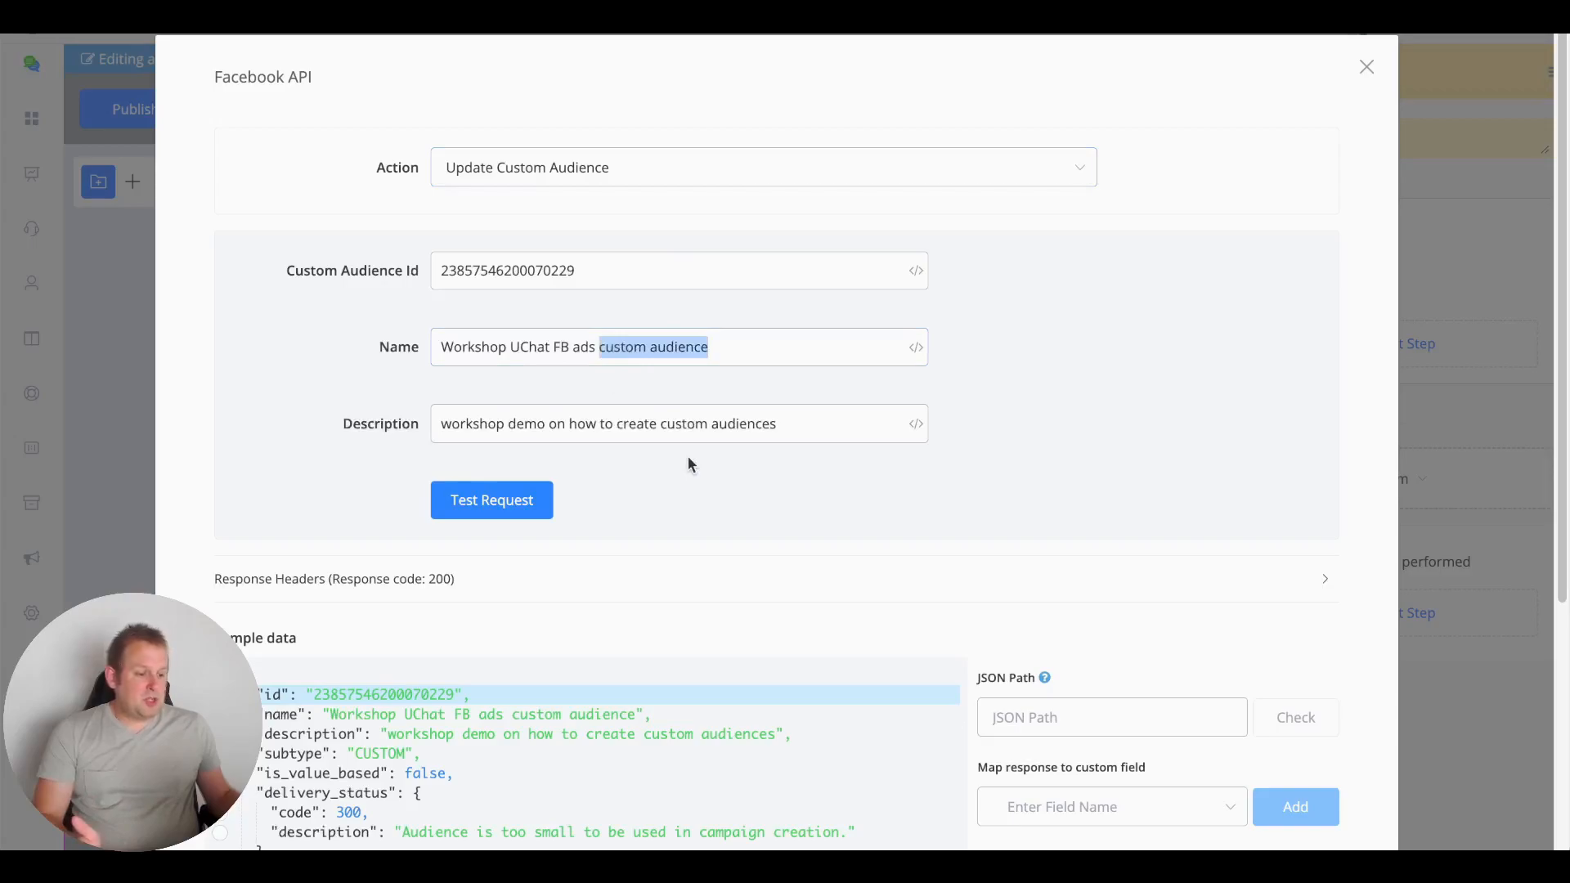
{"action": "key", "text": "BackSpace"}
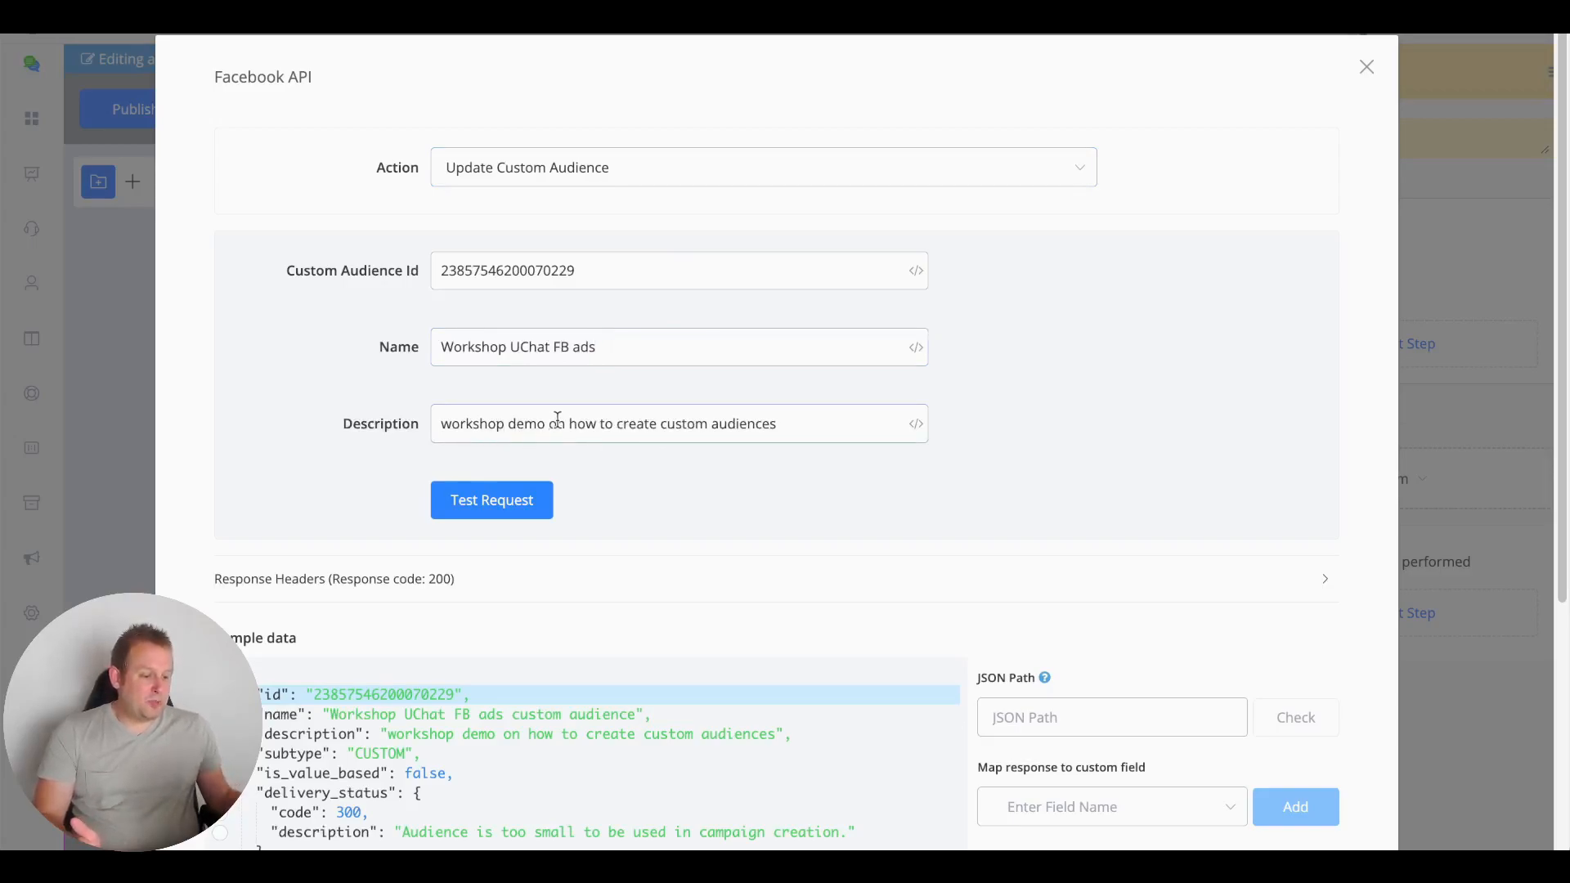
{"action": "left_click_drag", "start_coordinate": [545, 426], "coordinate": [826, 428]}
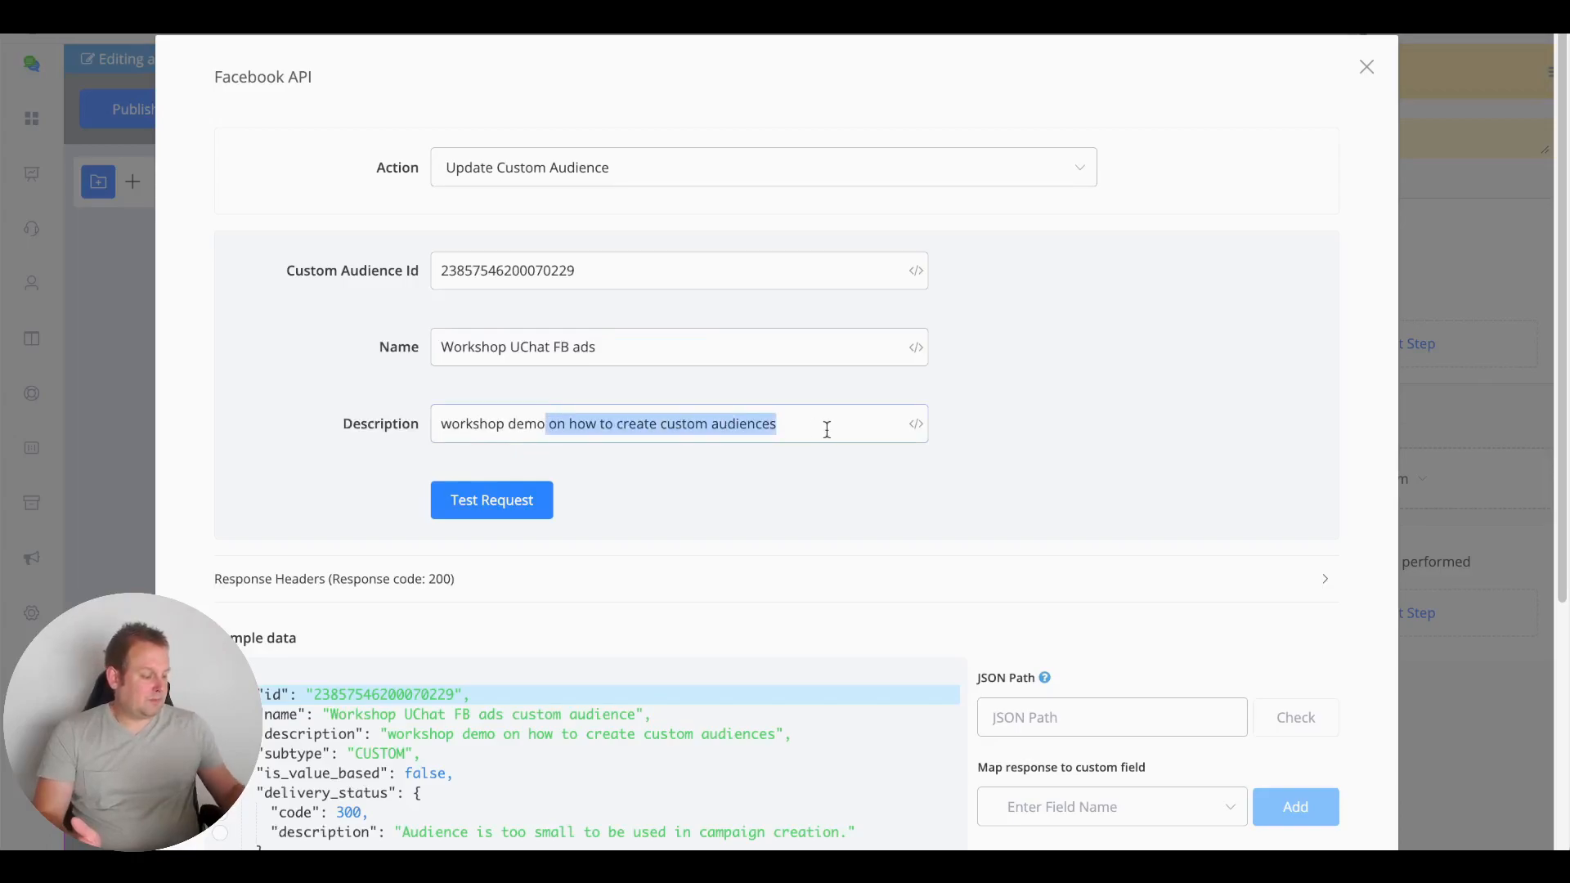
{"action": "key", "text": "BackSpace"}
{"action": "left_click", "coordinate": [517, 511]}
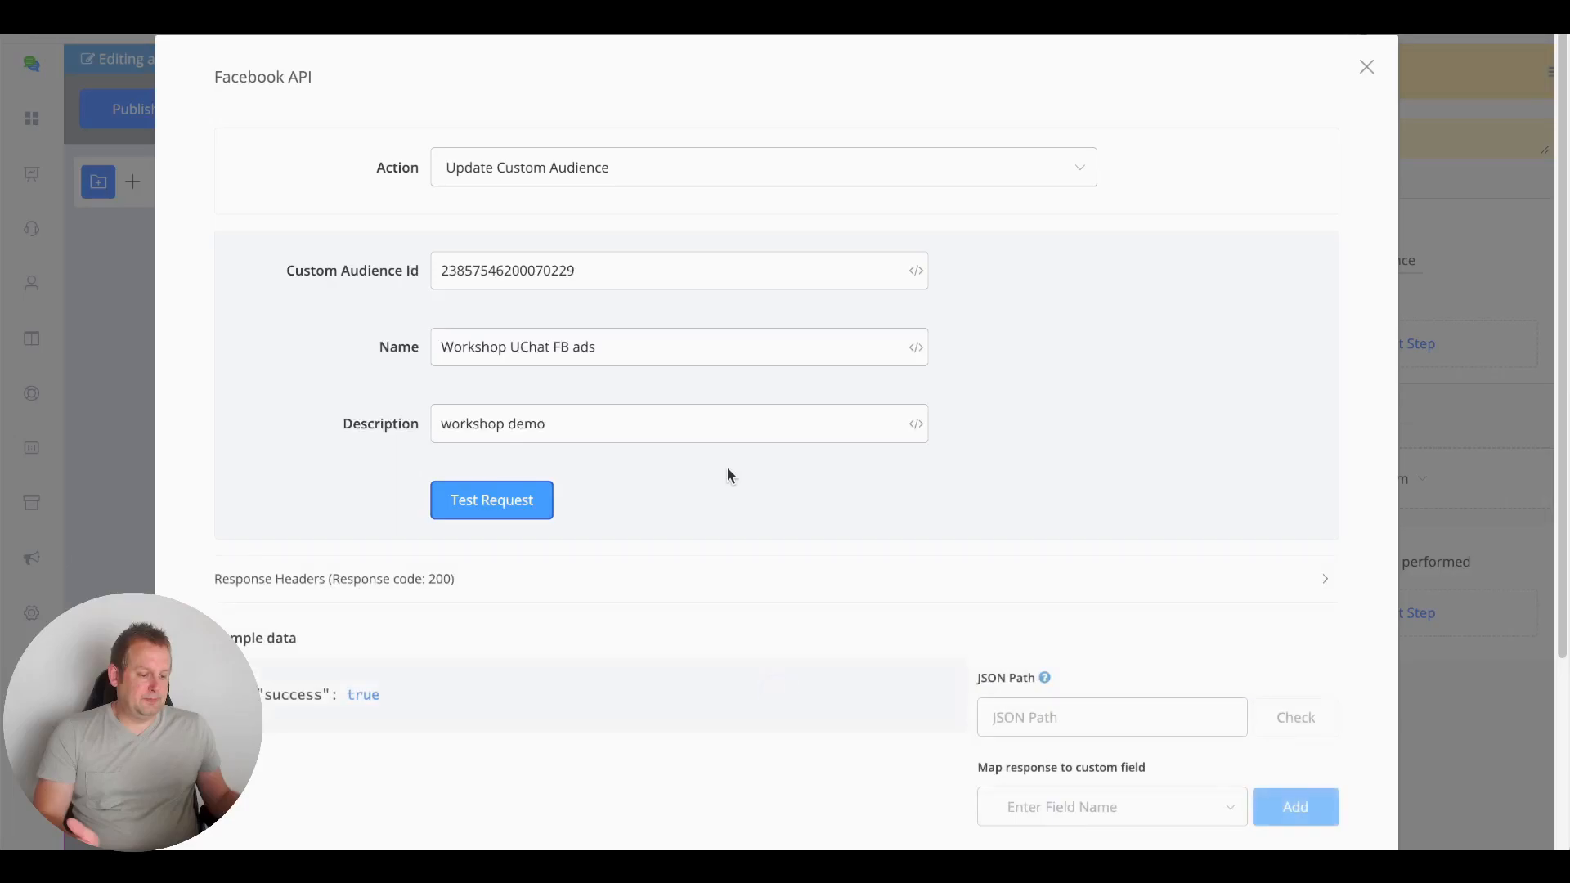
{"action": "scroll", "coordinate": [728, 467], "scroll_direction": "down", "scroll_amount": 3}
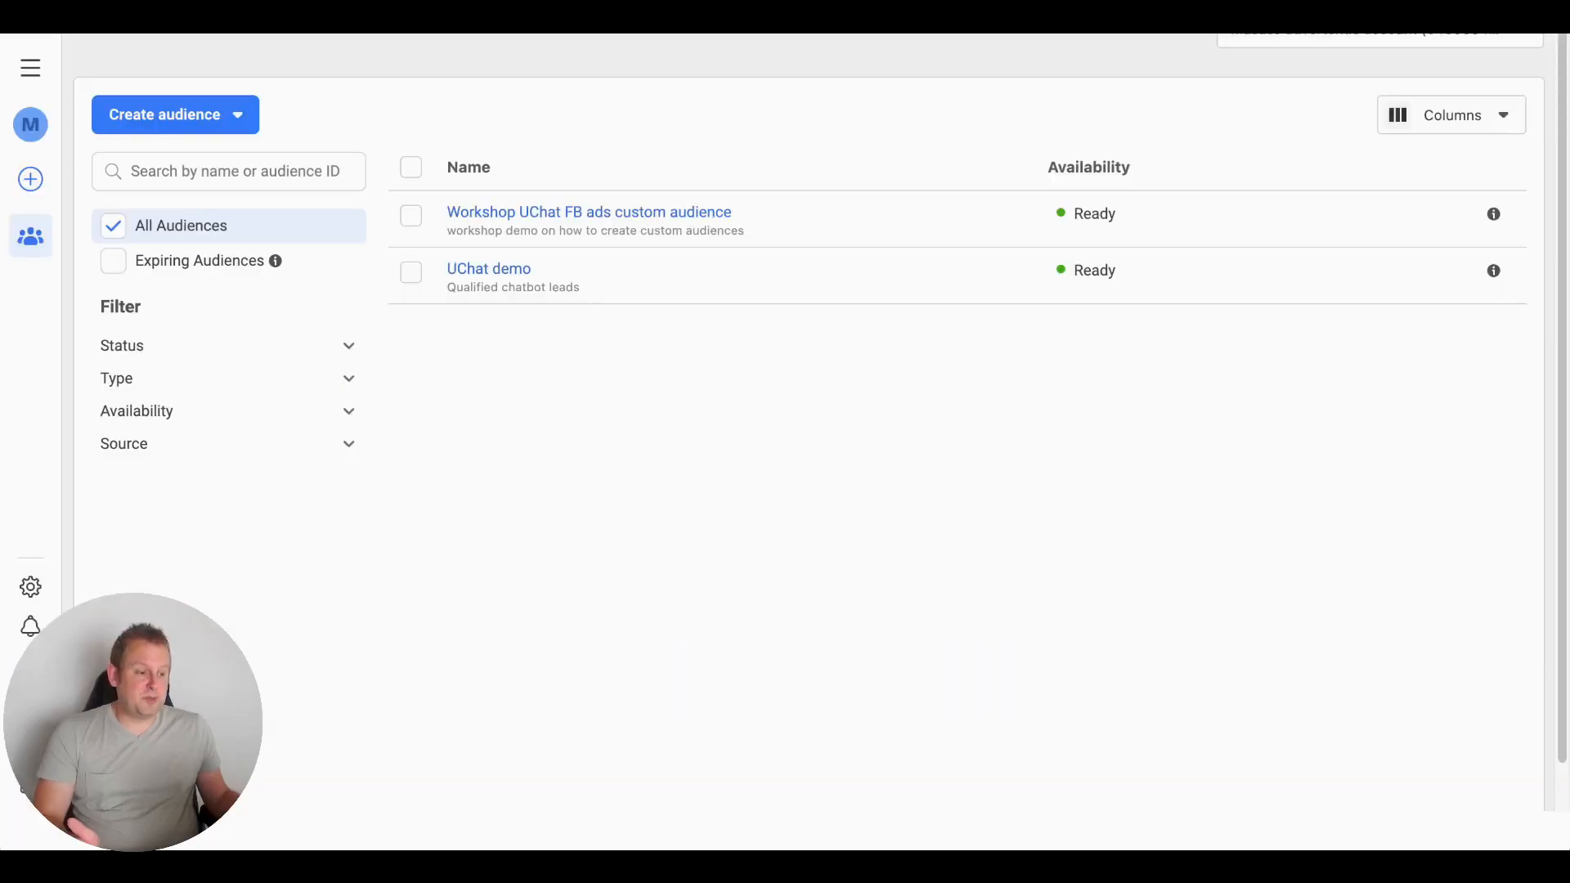
Reload Audiences and check the renamed Workshop UChat FB ads shows description 'workshop demo'
{"action": "key", "text": "super+r"}
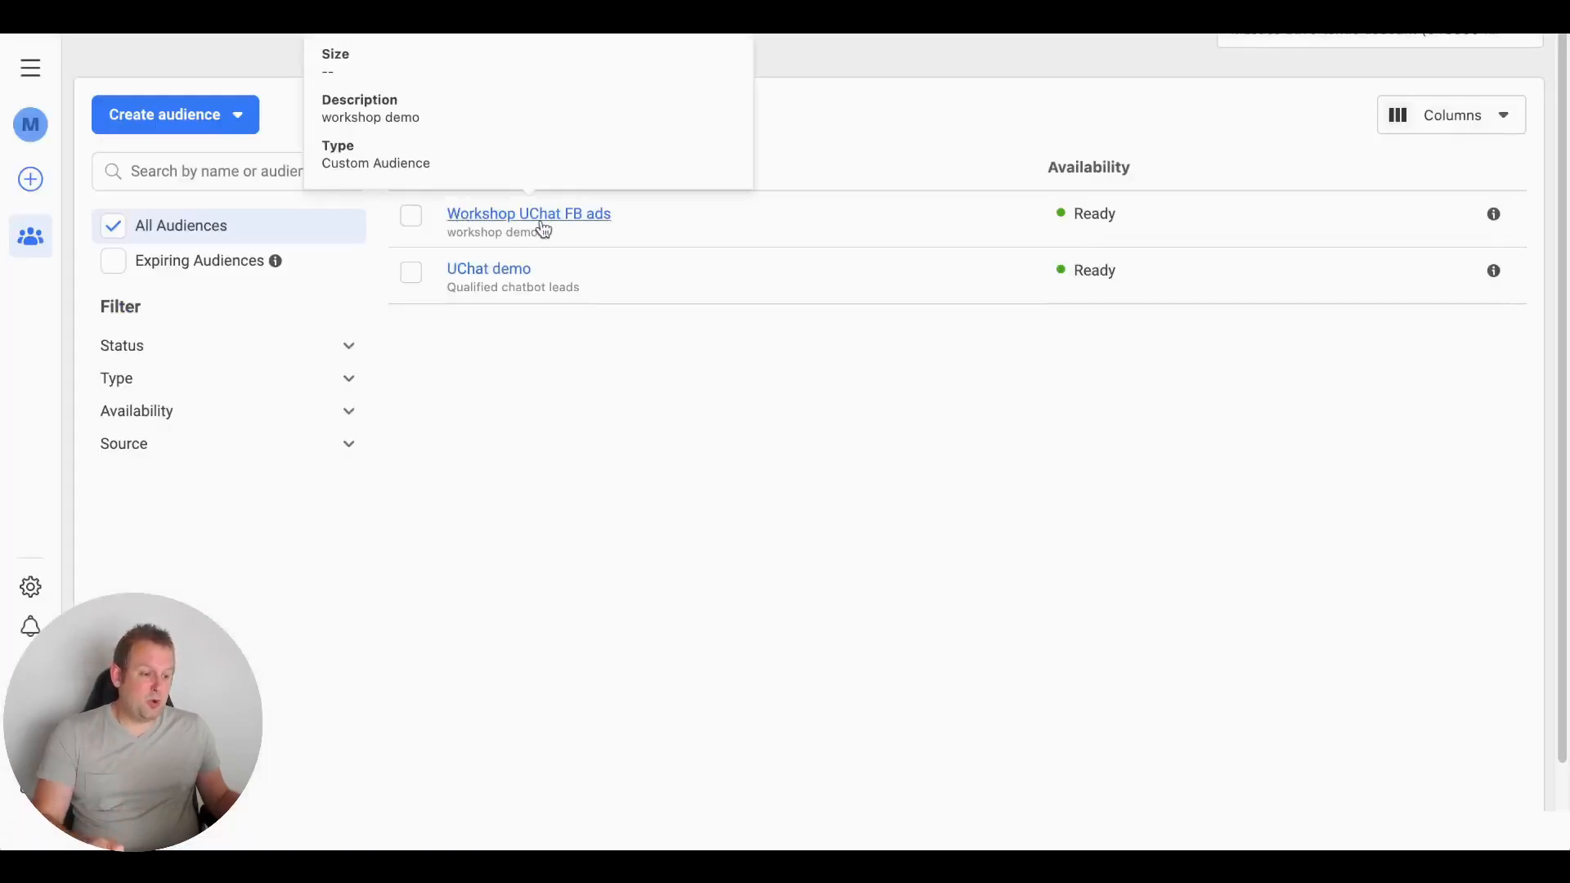
{"action": "mouse_move", "coordinate": [499, 221]}
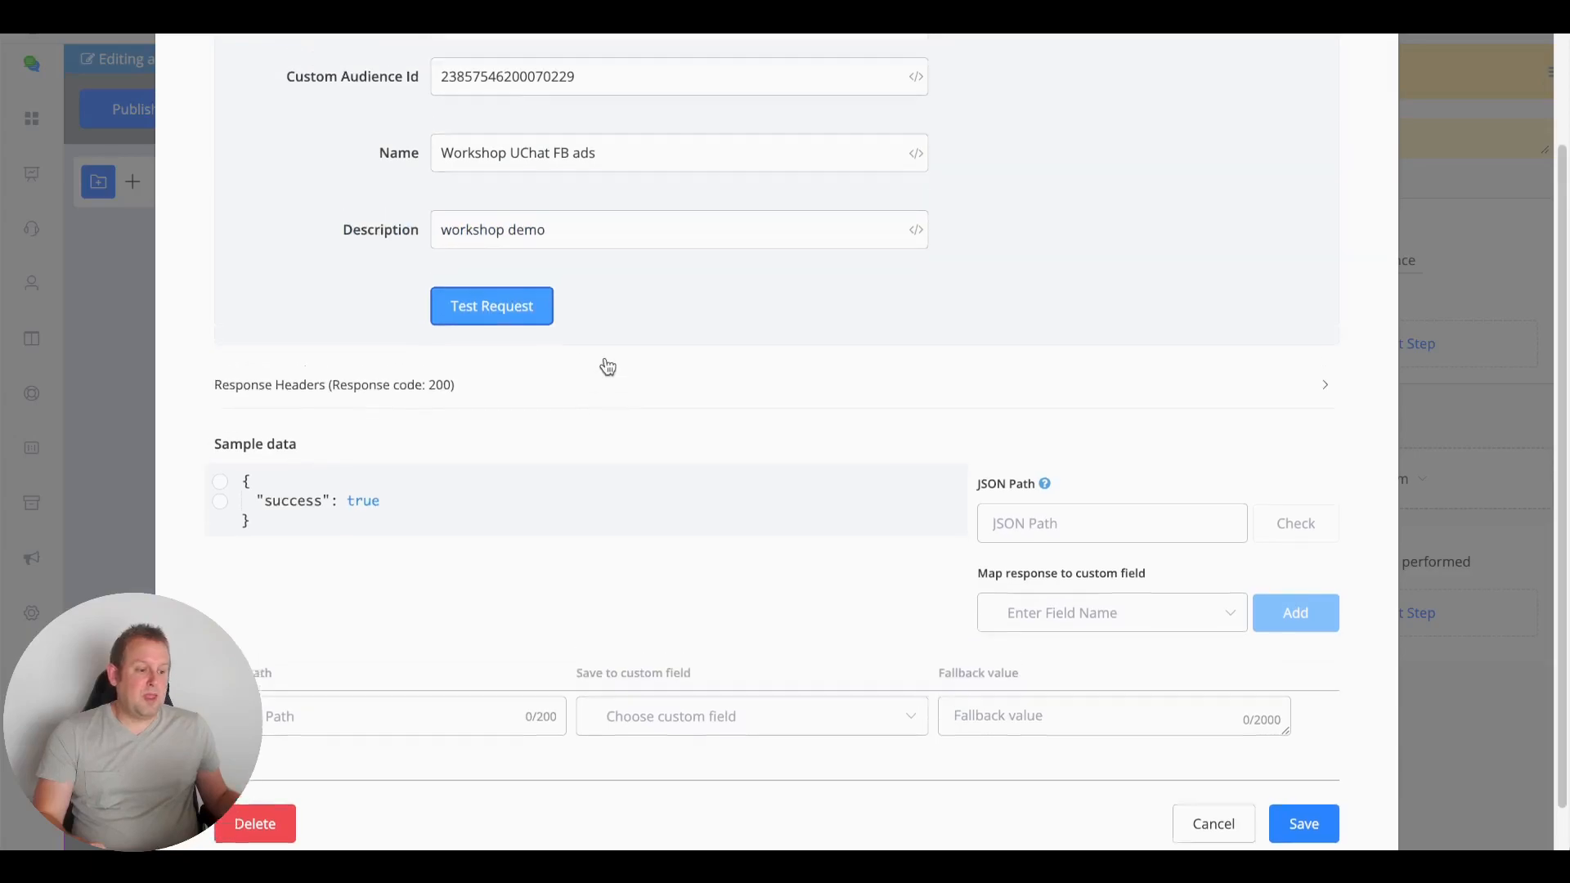
{"action": "scroll", "coordinate": [607, 365], "scroll_direction": "up", "scroll_amount": 3}
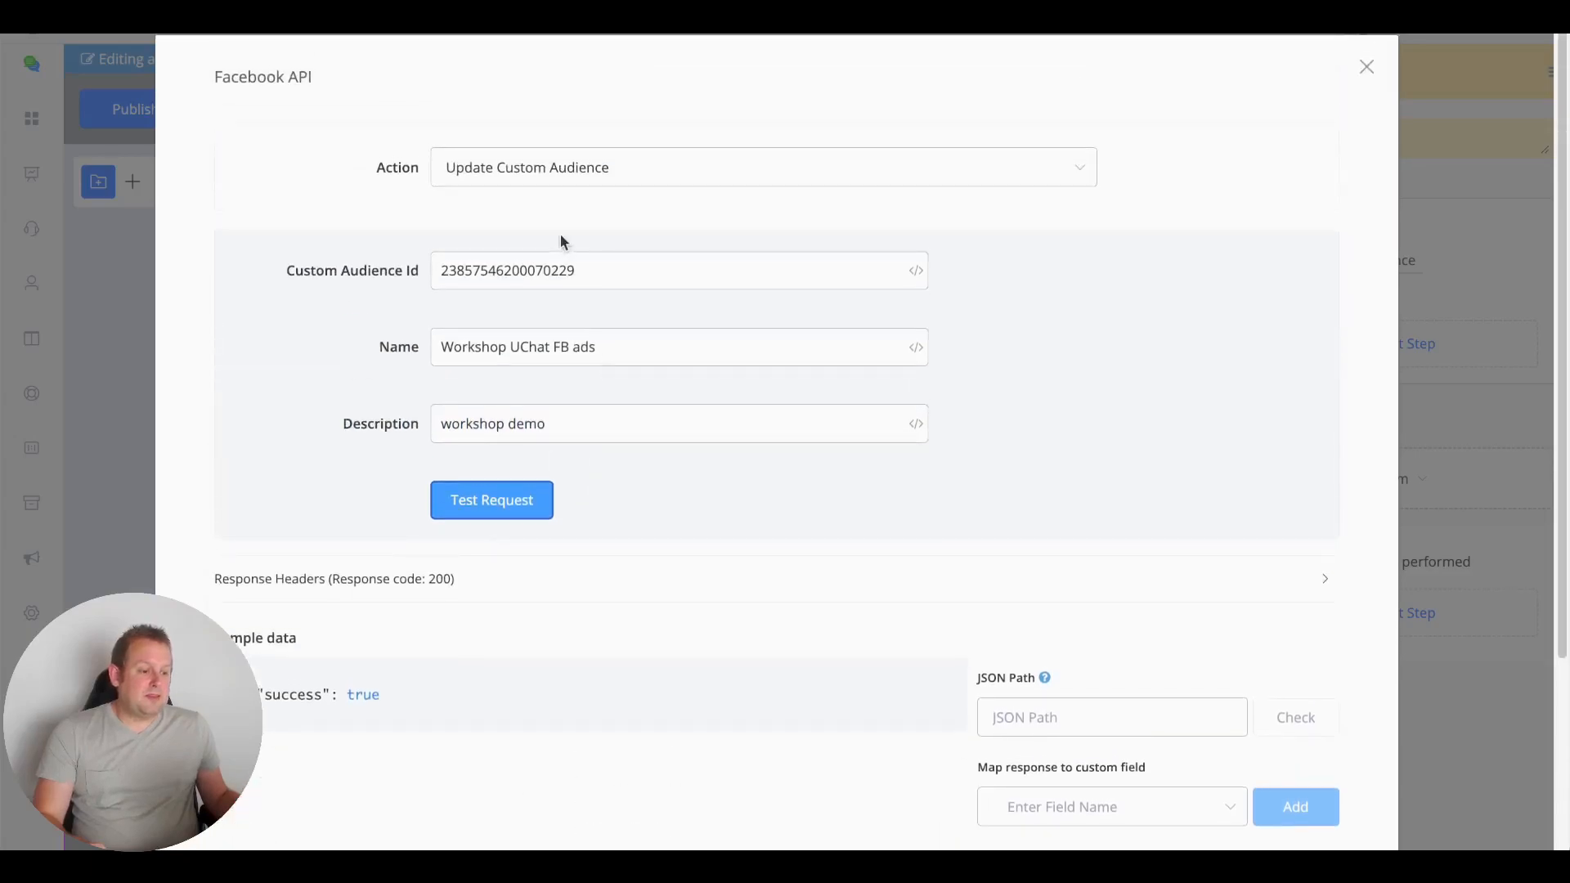
{"action": "left_click", "coordinate": [567, 171]}
{"action": "scroll", "coordinate": [630, 383], "scroll_direction": "down", "scroll_amount": 1}
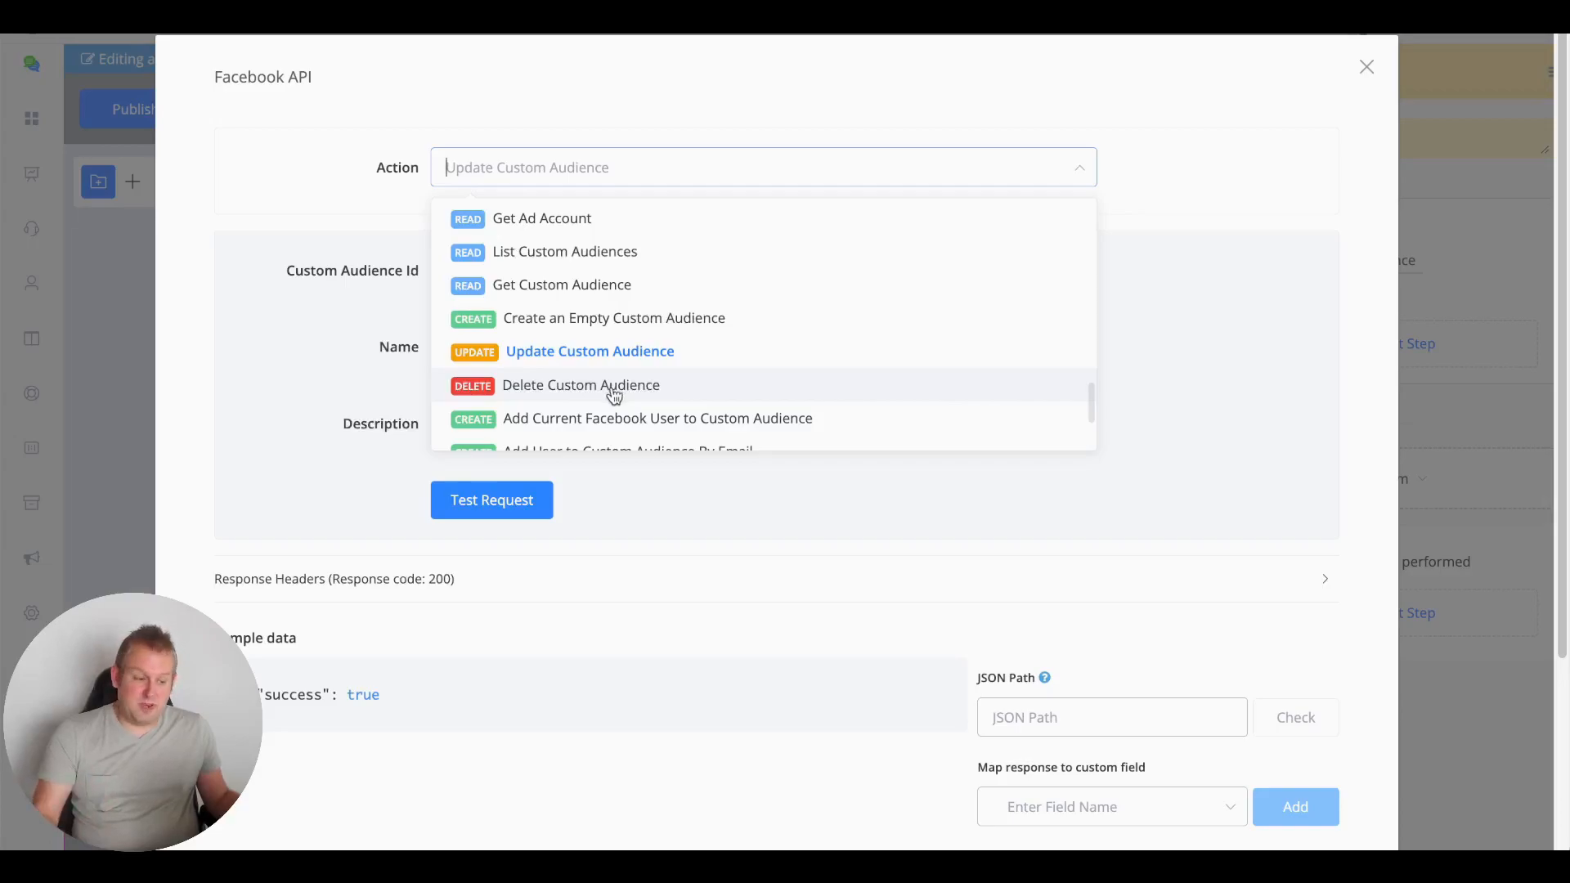
{"action": "left_click", "coordinate": [614, 394]}
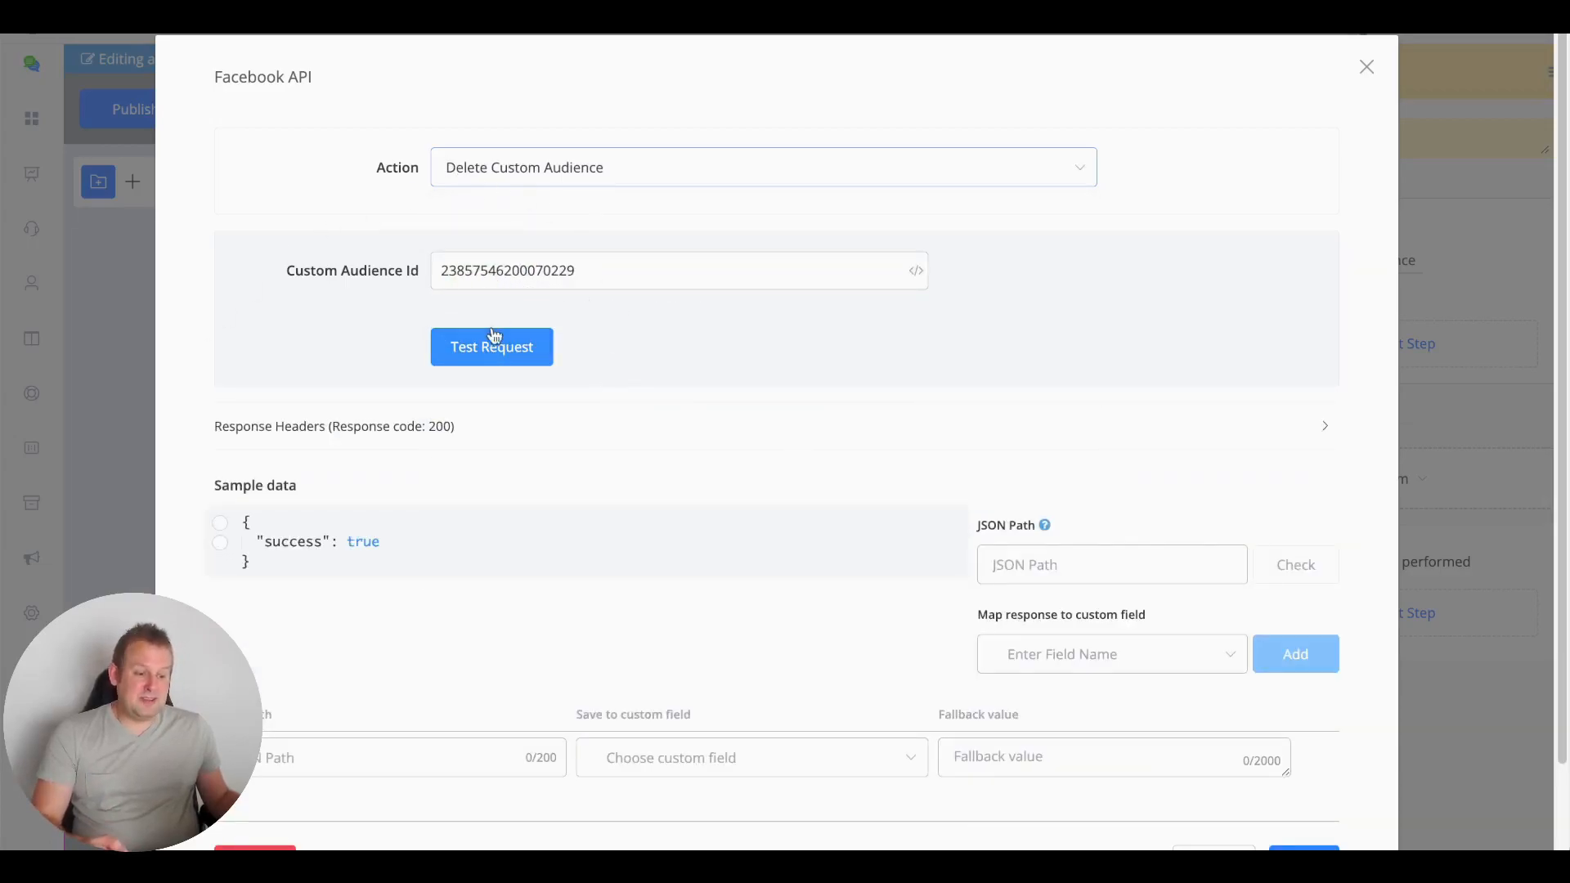
{"action": "left_click", "coordinate": [504, 354]}
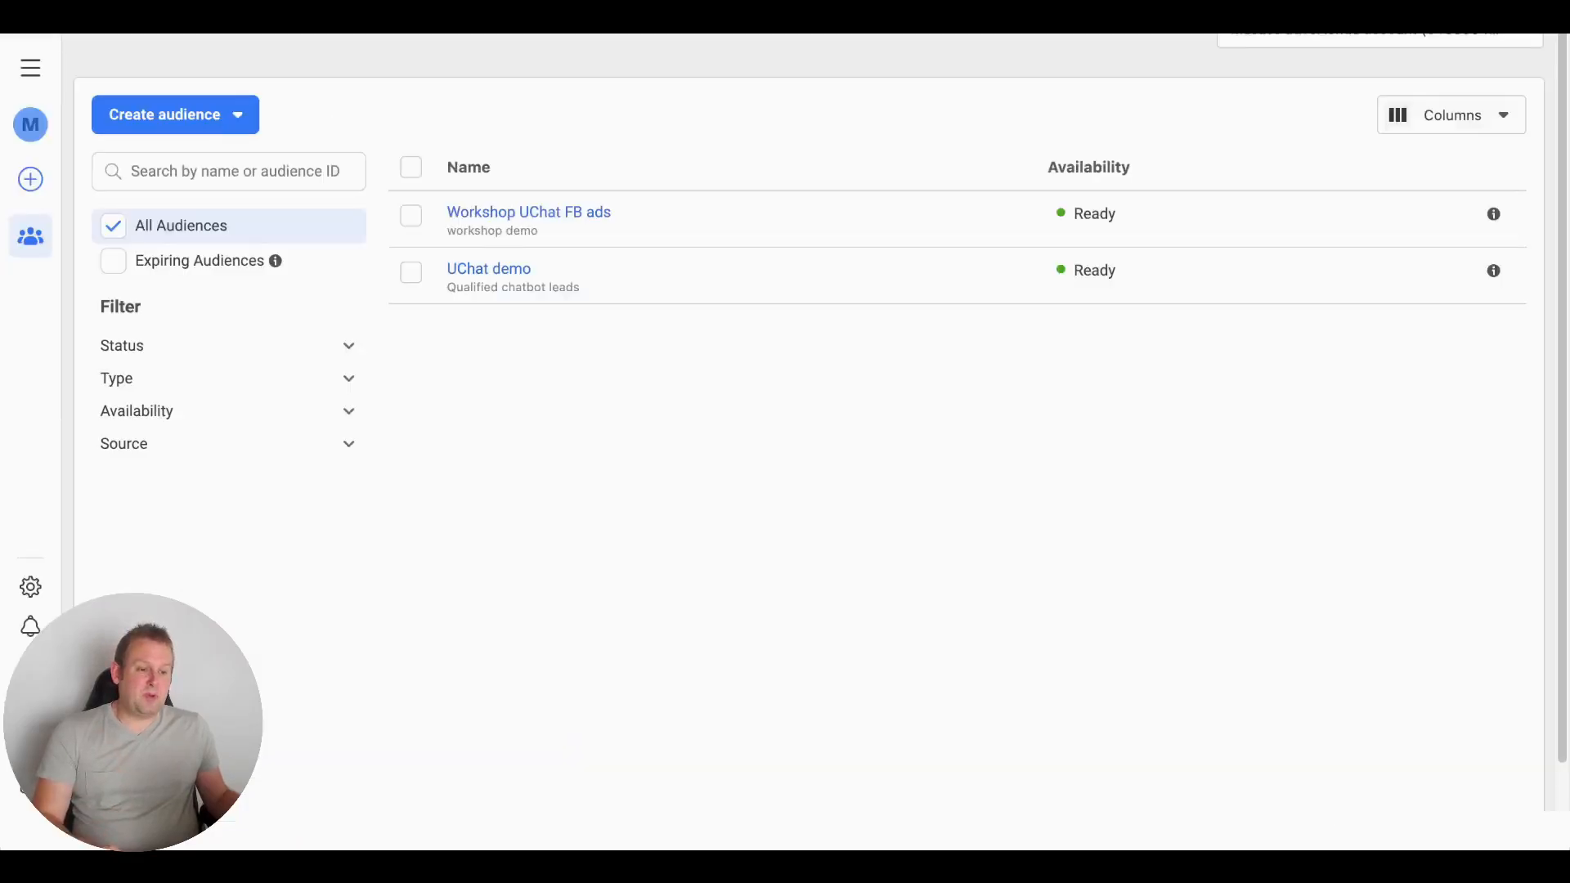
Reload the Audiences page to confirm the workshop audience is gone, leaving UChat demo
{"action": "key", "text": "super+r"}
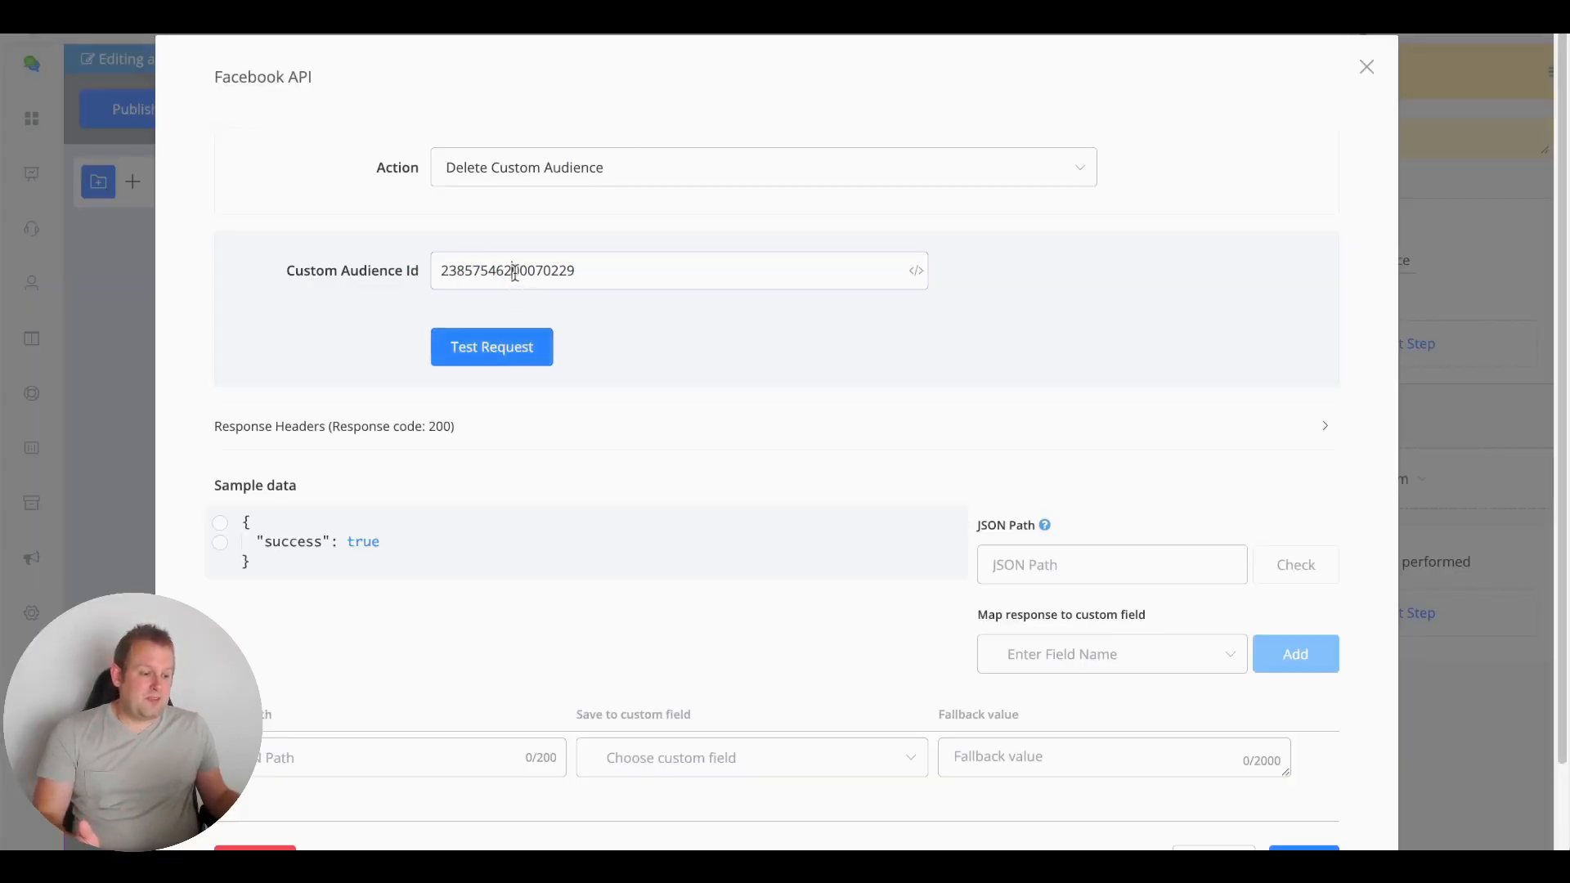
Set the action to List Custom Audiences and run the test to list the account's audiences
{"action": "left_click", "coordinate": [562, 183]}
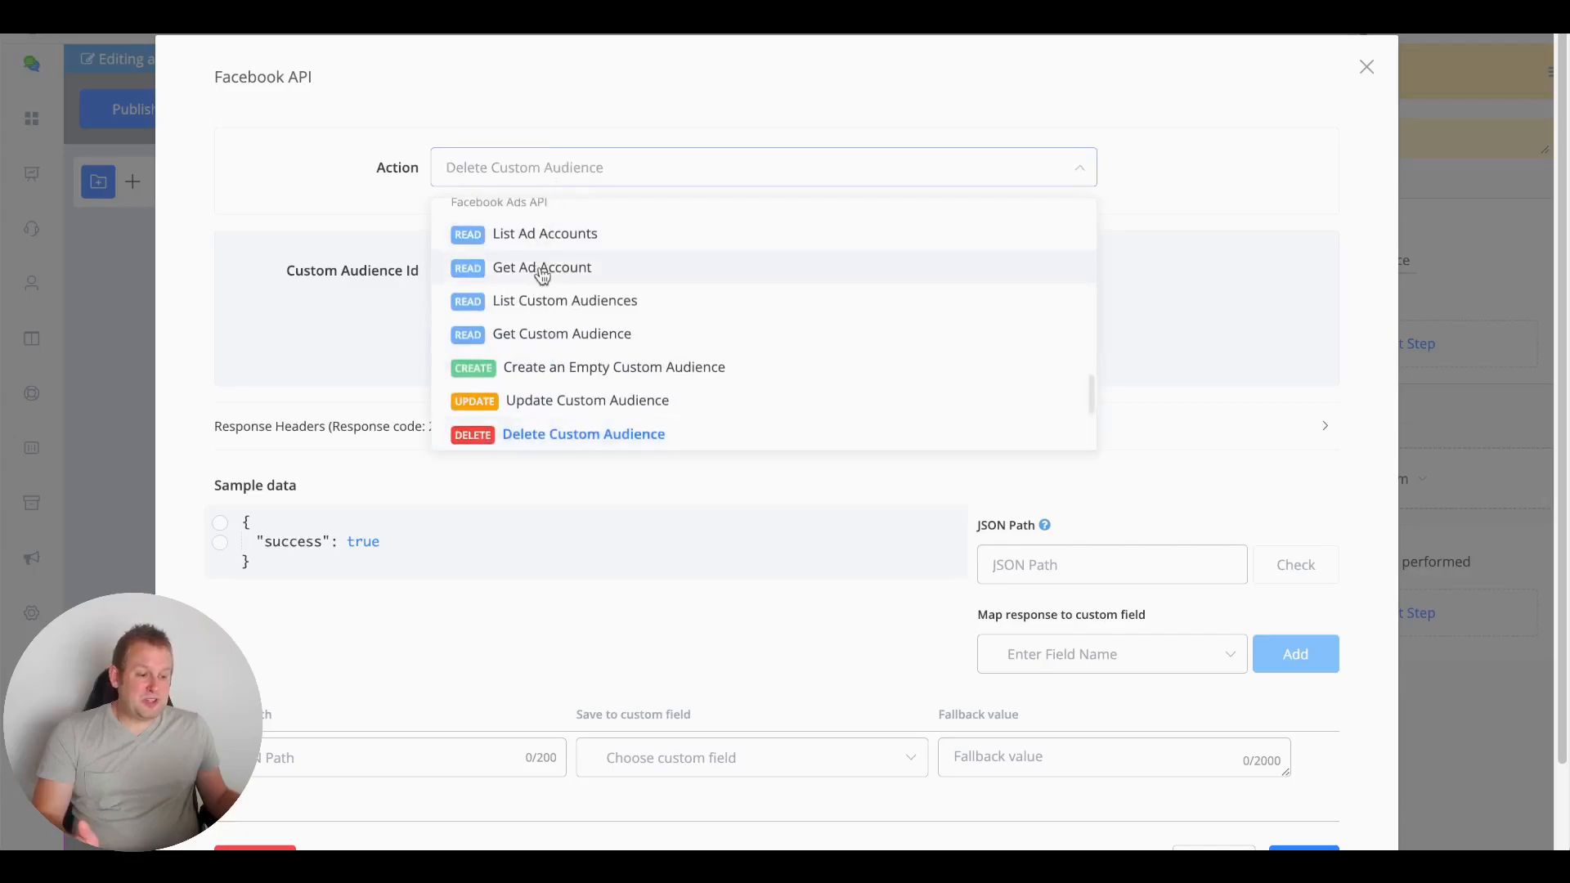
{"action": "left_click", "coordinate": [543, 335]}
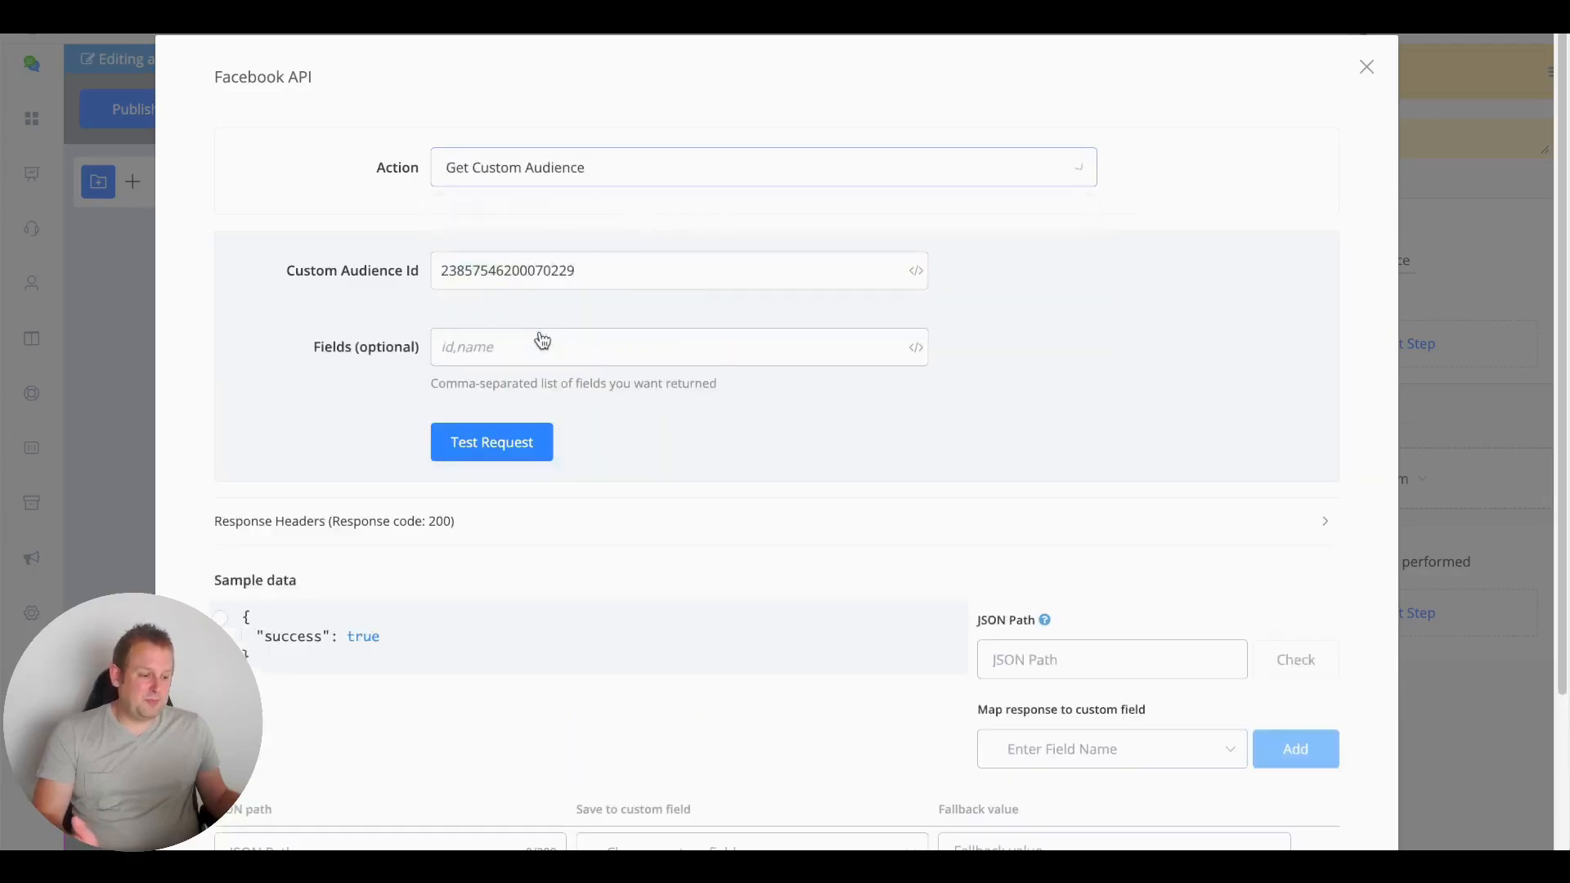
{"action": "left_click", "coordinate": [563, 175]}
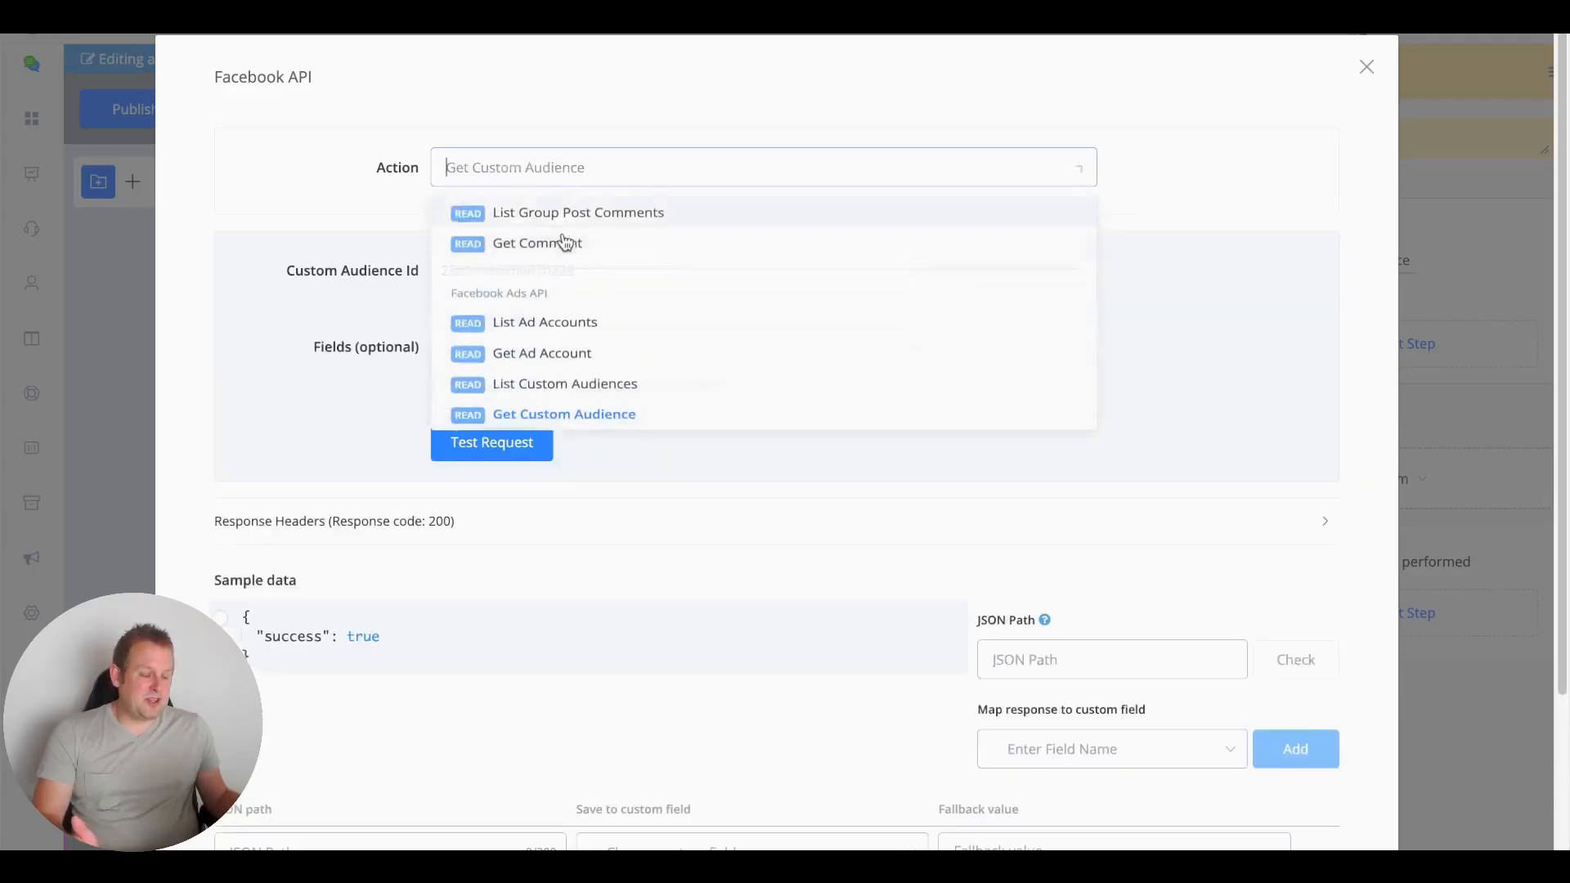
{"action": "left_click", "coordinate": [572, 396]}
{"action": "left_click", "coordinate": [522, 524]}
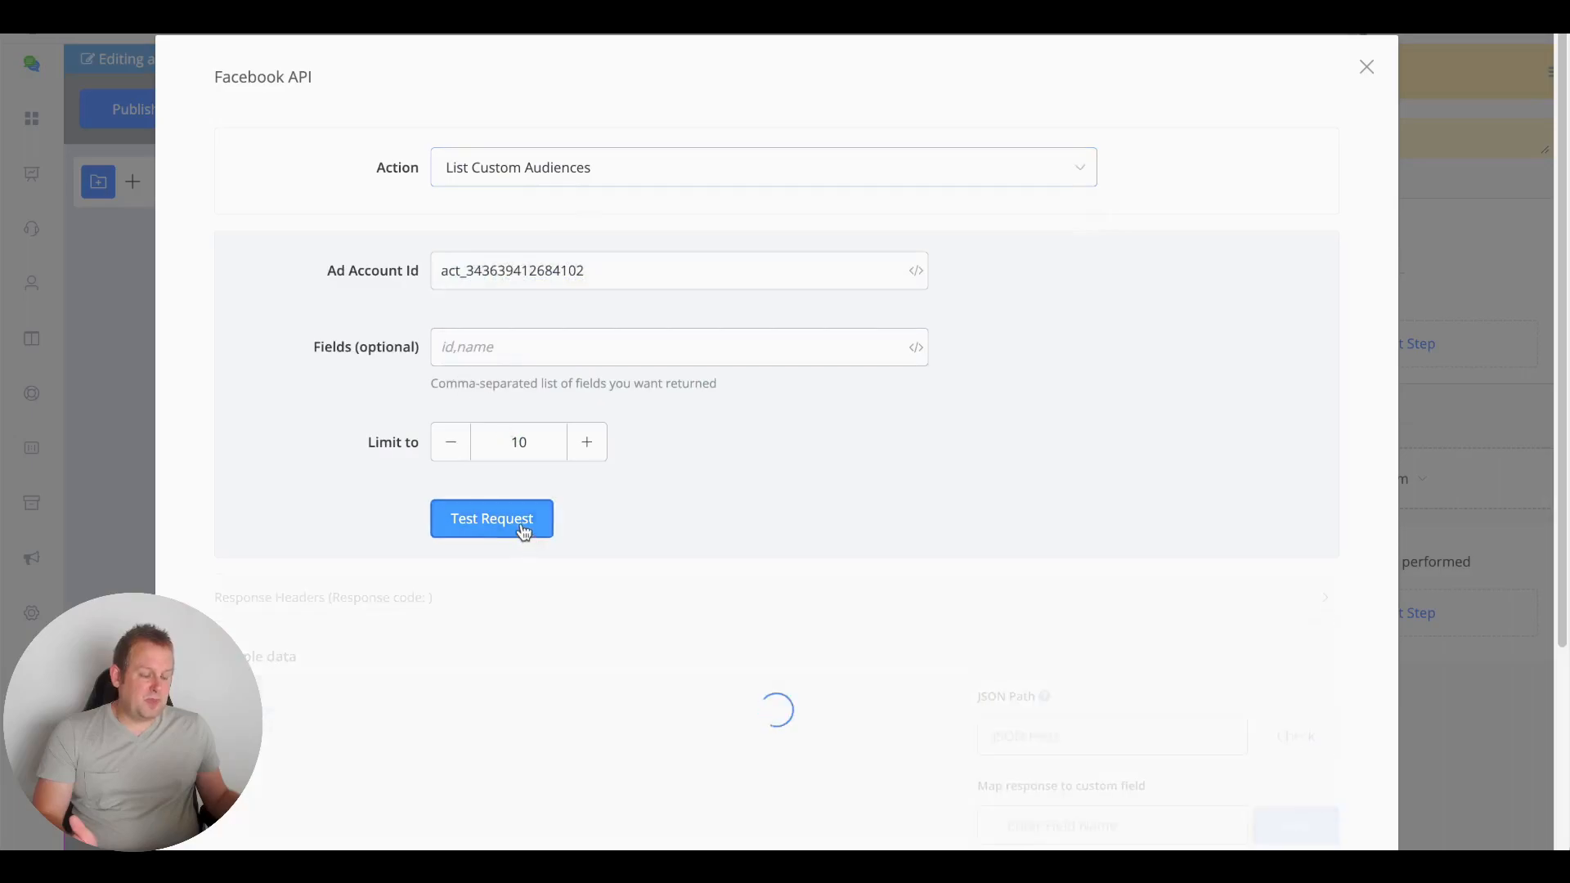
{"action": "scroll", "coordinate": [524, 530], "scroll_direction": "down", "scroll_amount": 5}
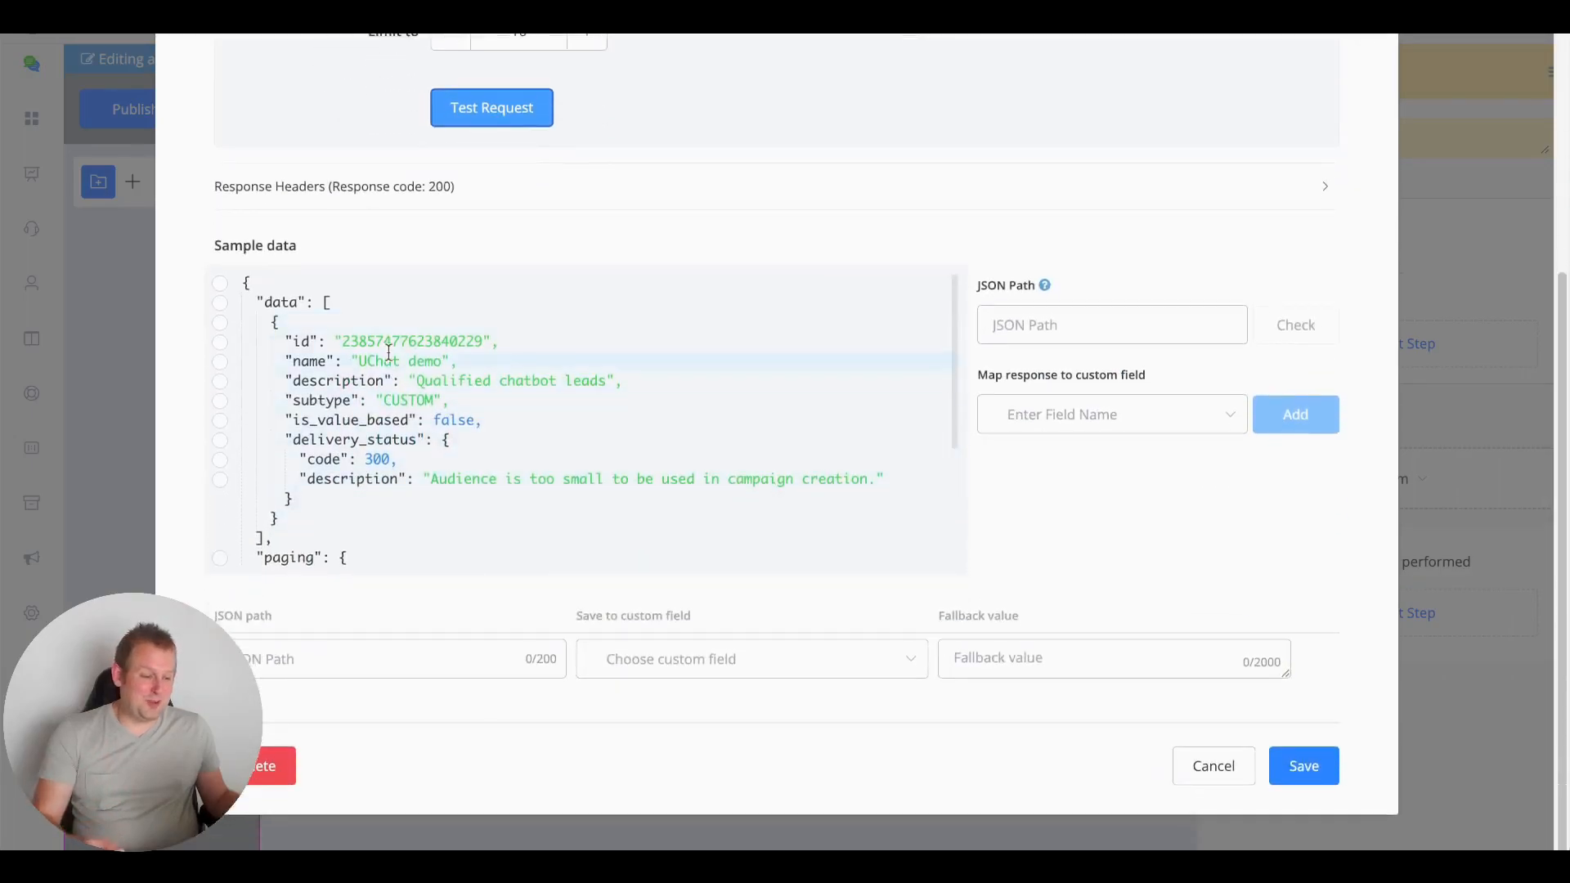
{"action": "left_click", "coordinate": [389, 340]}
{"action": "double_click", "coordinate": [389, 341]}
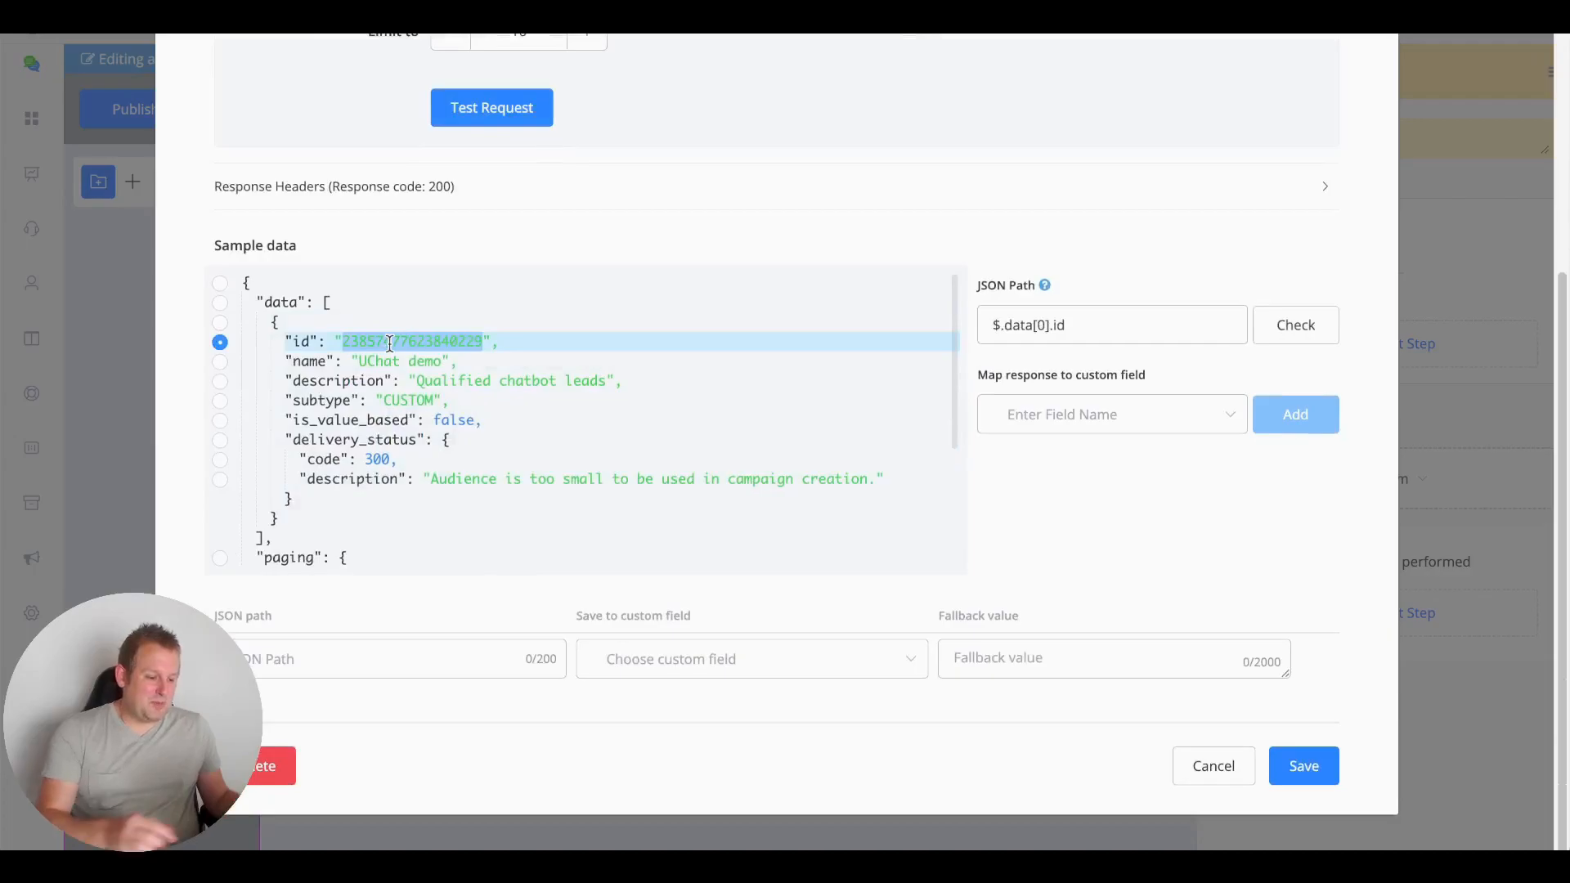
{"action": "scroll", "coordinate": [637, 249], "scroll_direction": "up", "scroll_amount": 5}
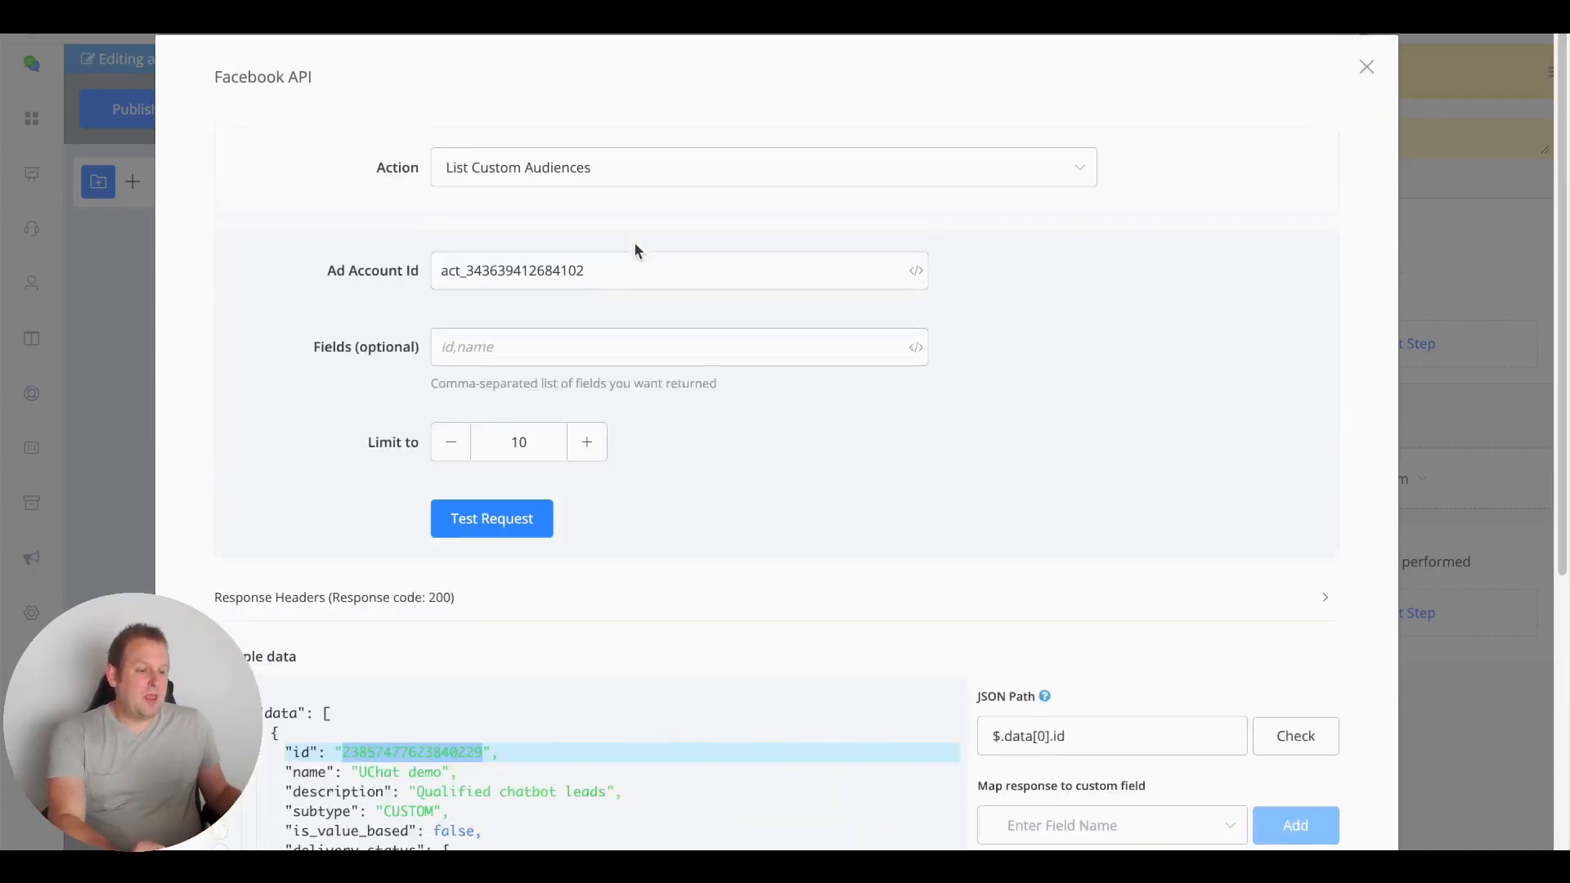
{"action": "left_click", "coordinate": [544, 272]}
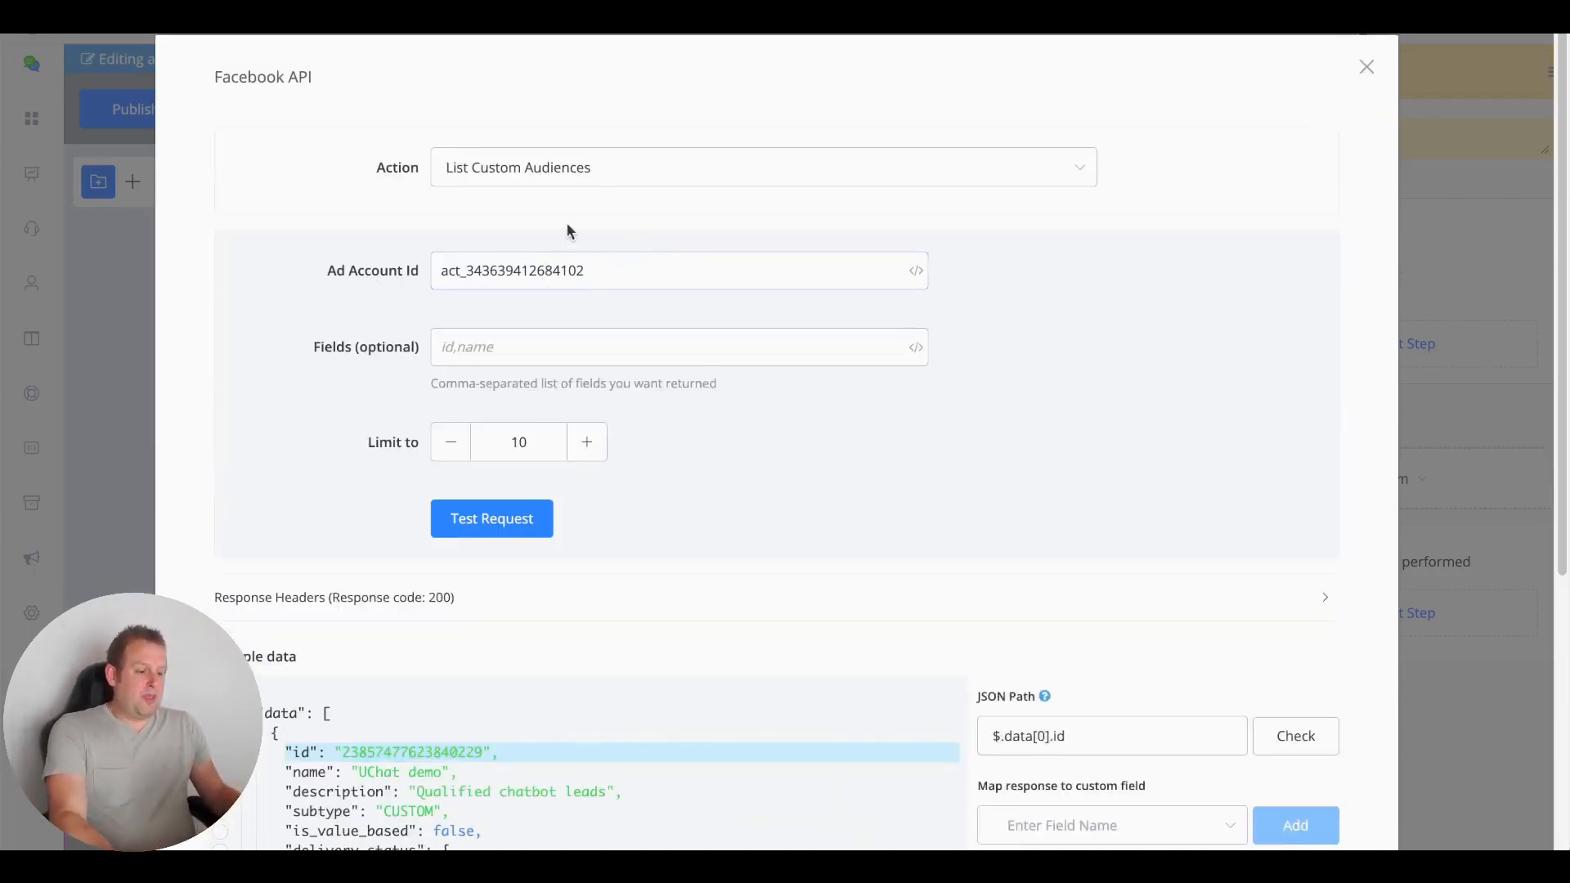
{"action": "left_click", "coordinate": [570, 167]}
{"action": "scroll", "coordinate": [552, 343], "scroll_direction": "down", "scroll_amount": 3}
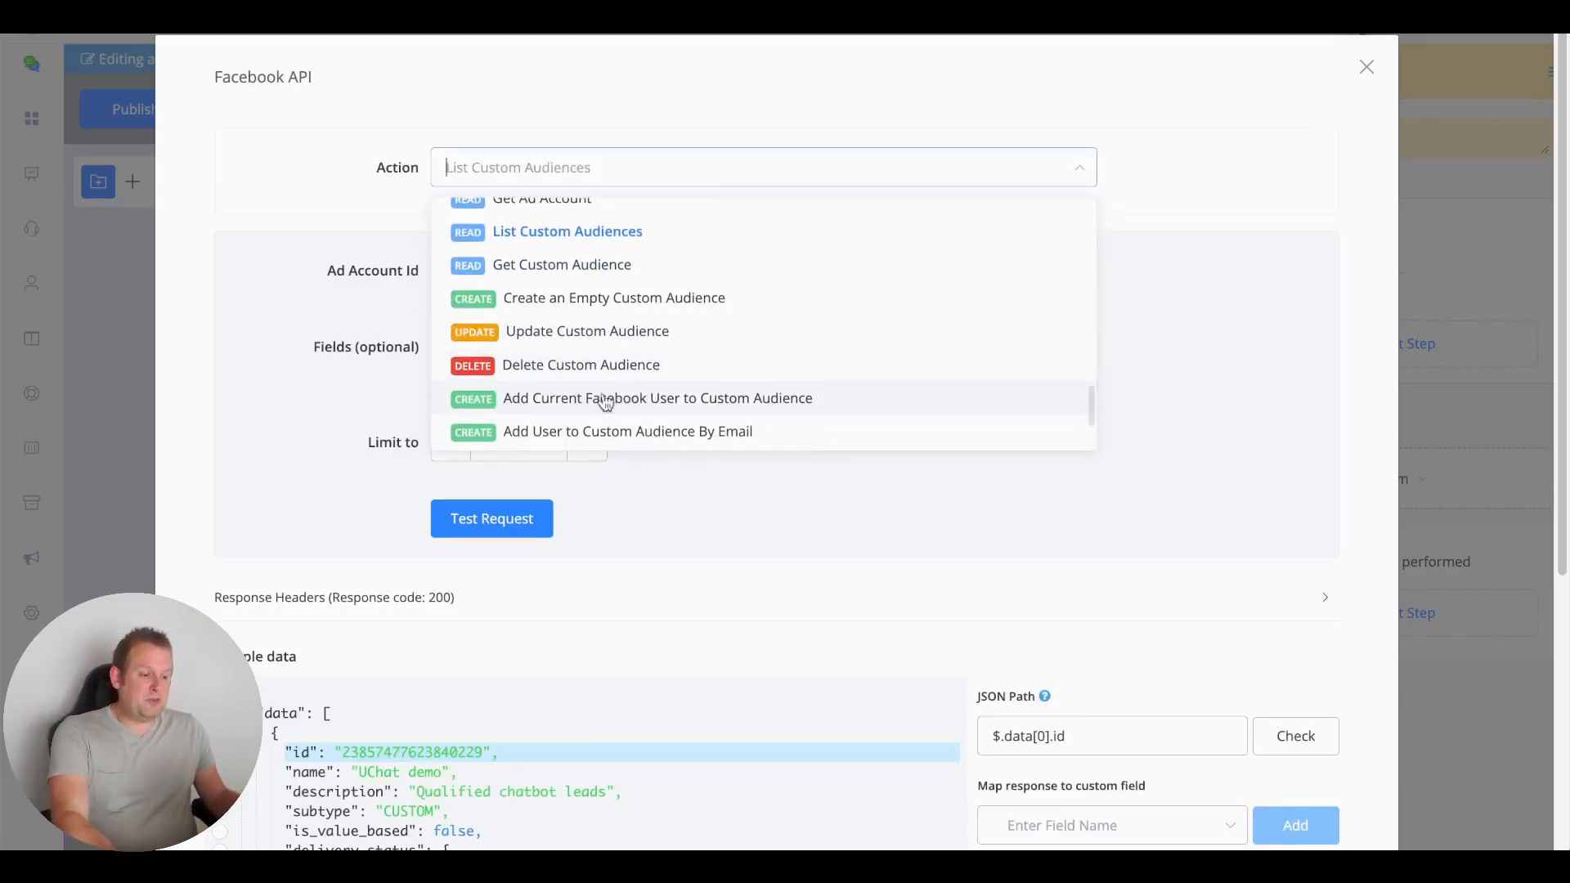
{"action": "left_click", "coordinate": [572, 399]}
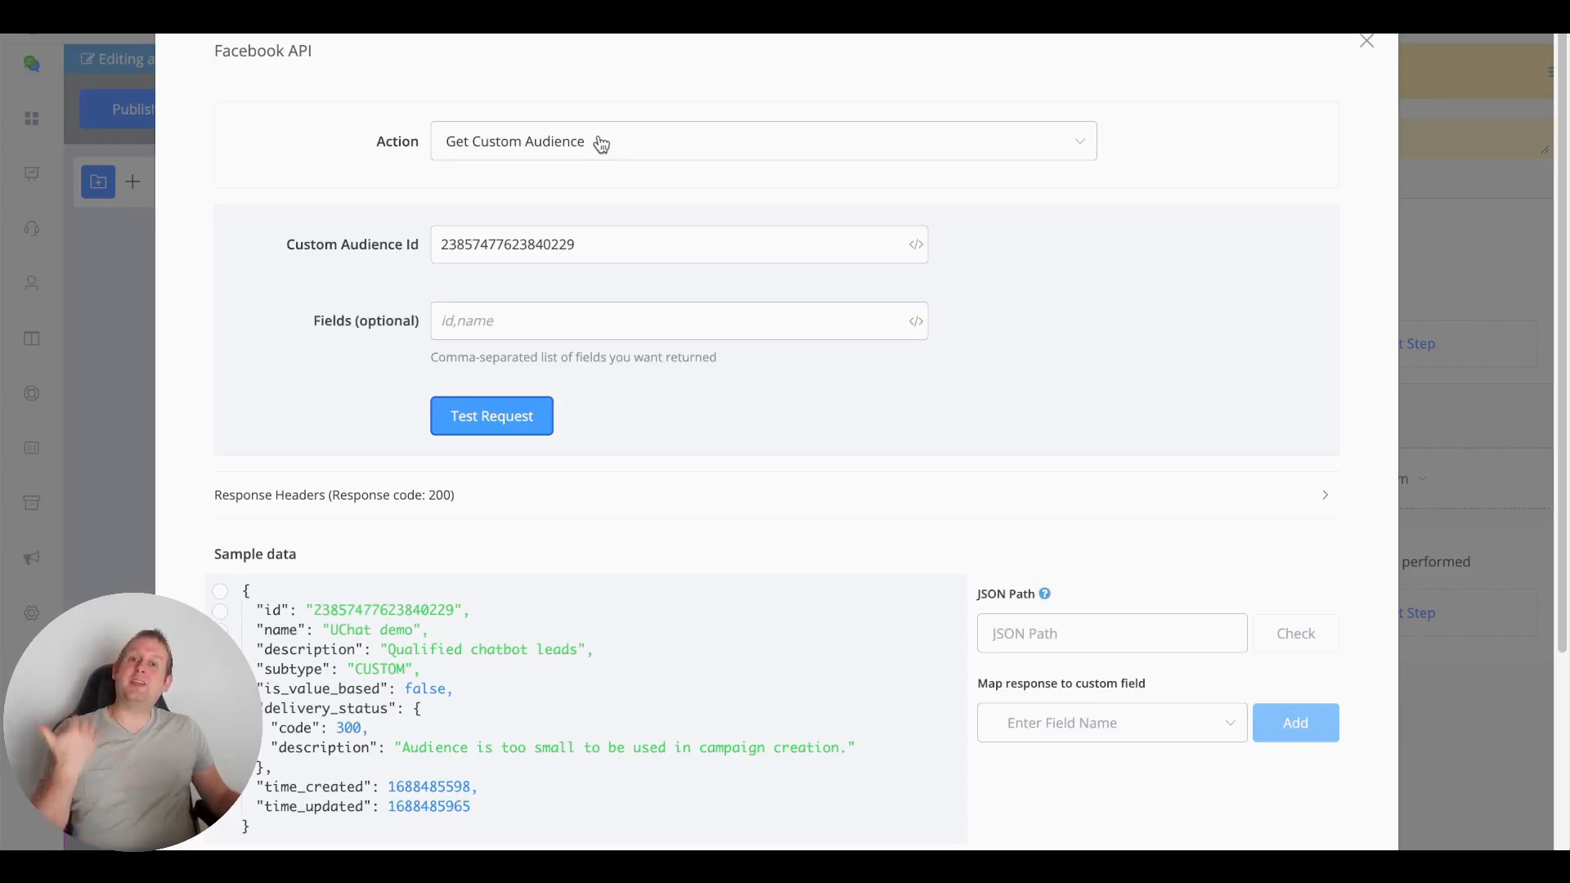
{"action": "left_click", "coordinate": [600, 144]}
{"action": "scroll", "coordinate": [641, 360], "scroll_direction": "down", "scroll_amount": 4}
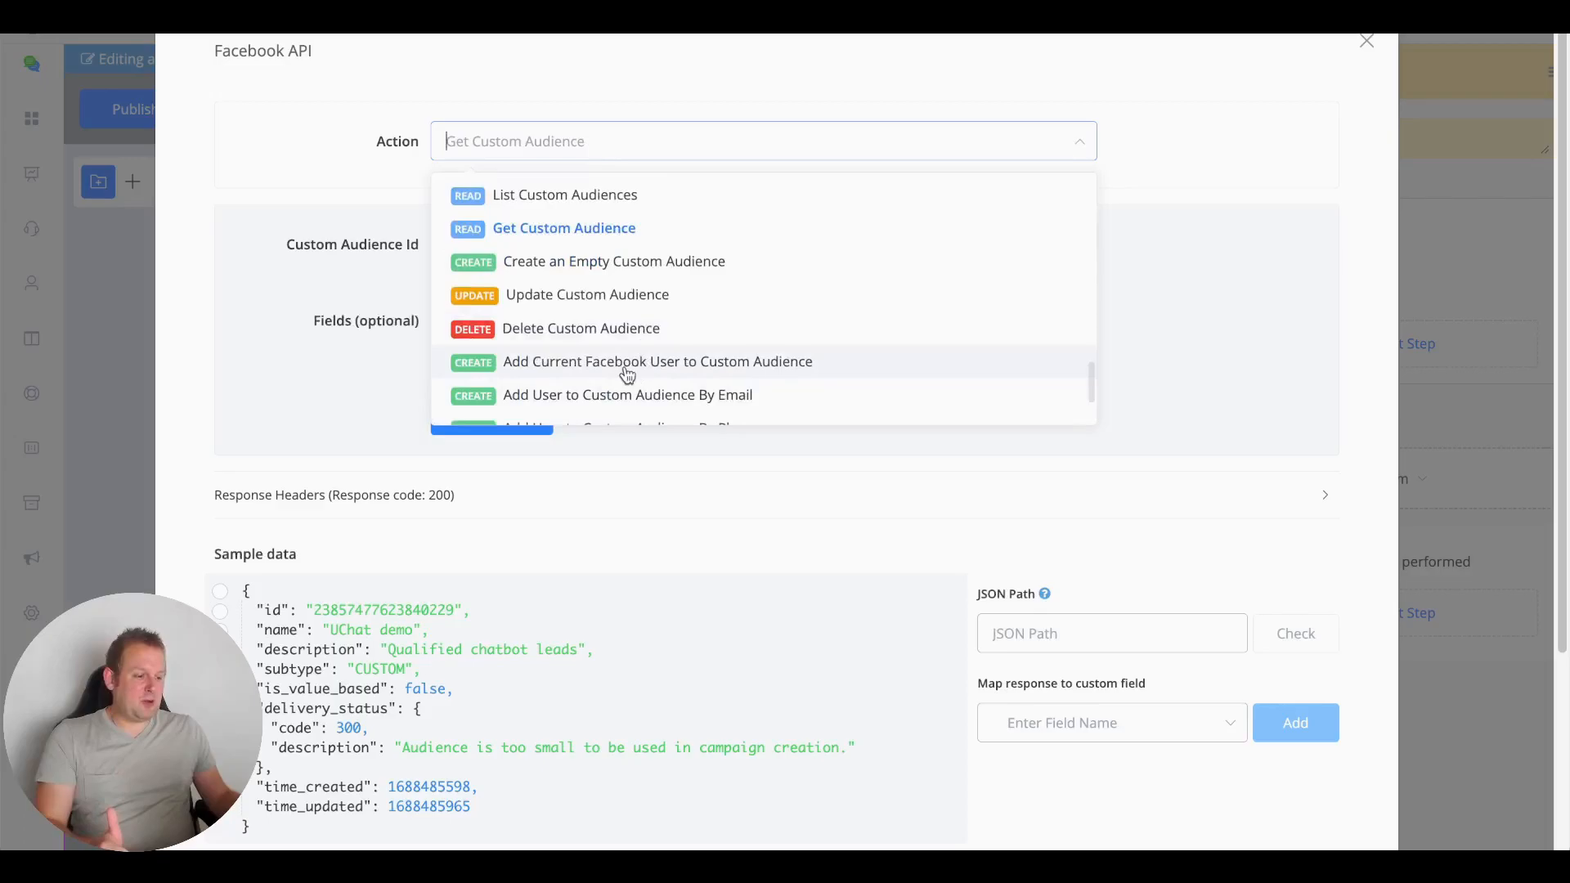
{"action": "left_click", "coordinate": [627, 365]}
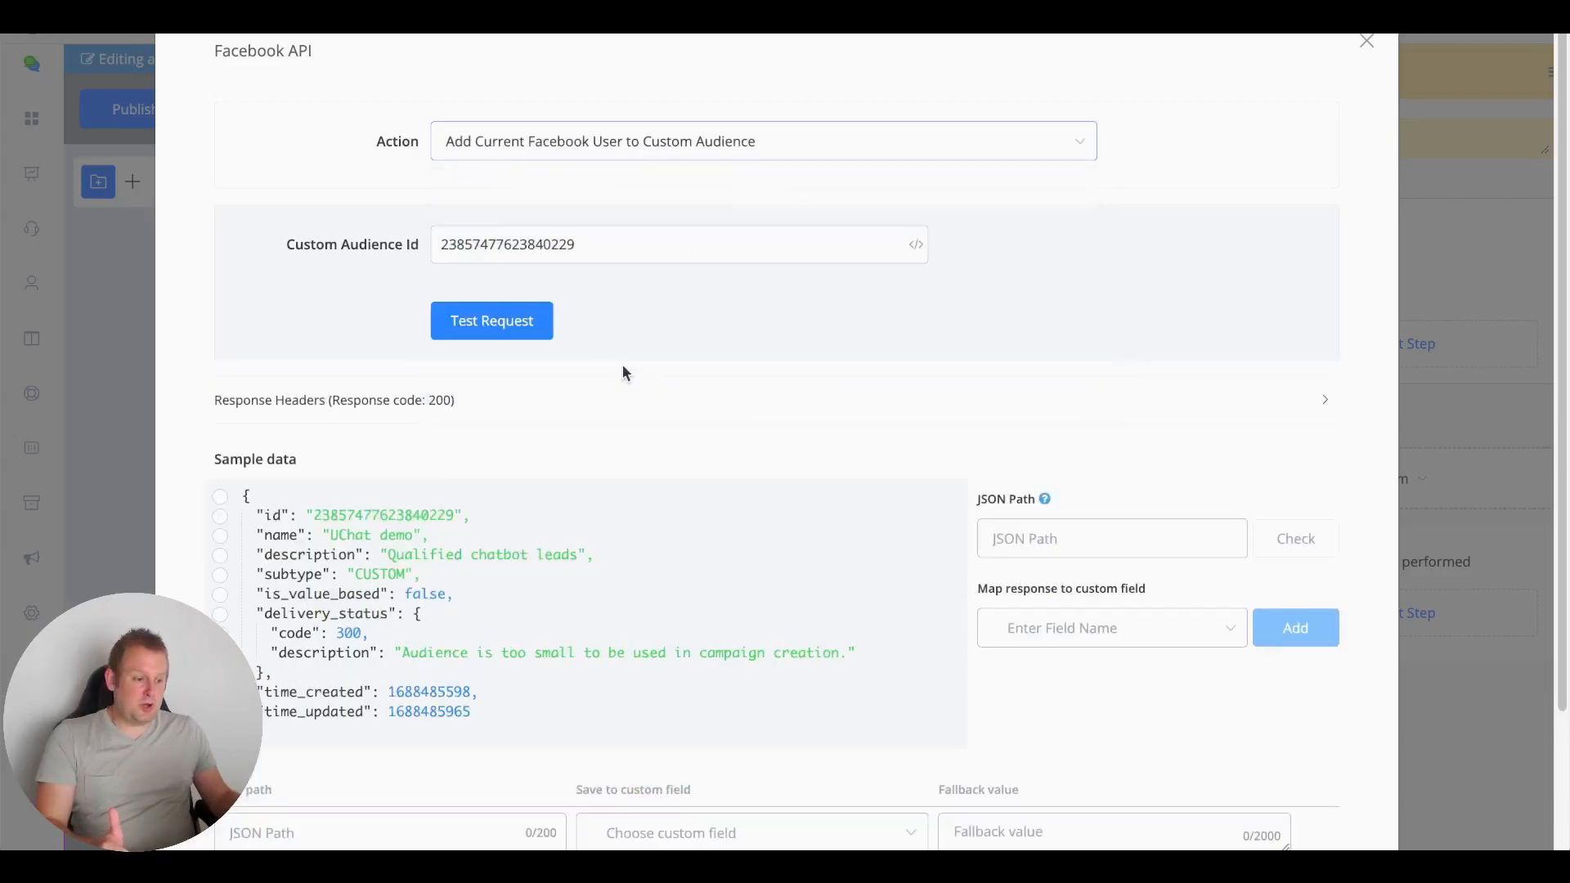
{"action": "left_click", "coordinate": [610, 245]}
{"action": "key", "text": "ctrl+a"}
{"action": "key", "text": "ctrl+c"}
{"action": "key", "text": "BackSpace"}
{"action": "key", "text": "ctrl+v"}
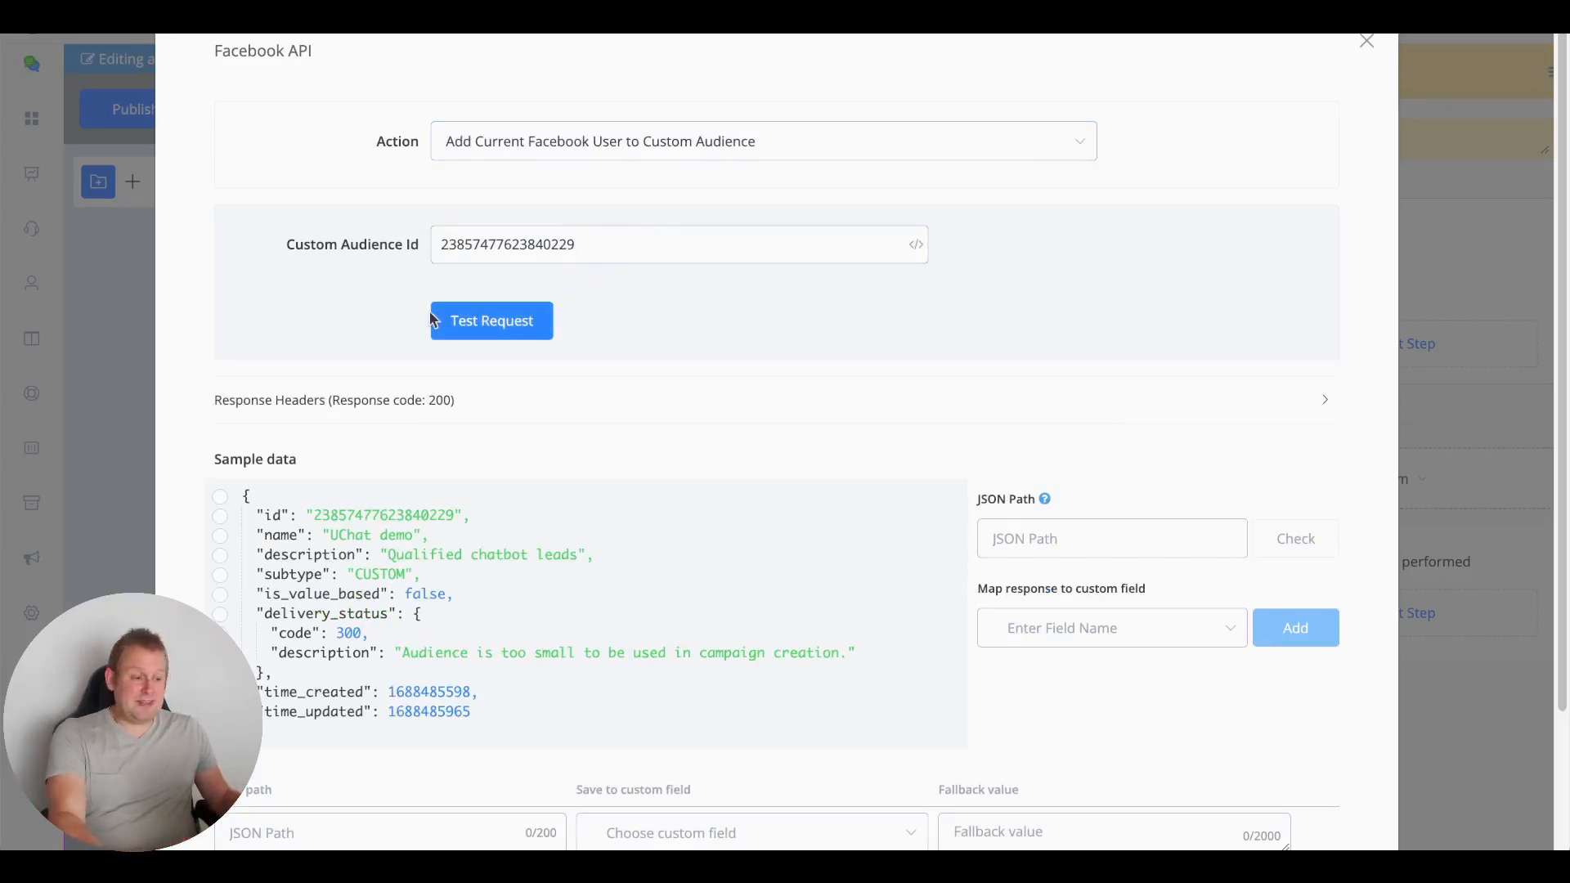
{"action": "left_click", "coordinate": [489, 321]}
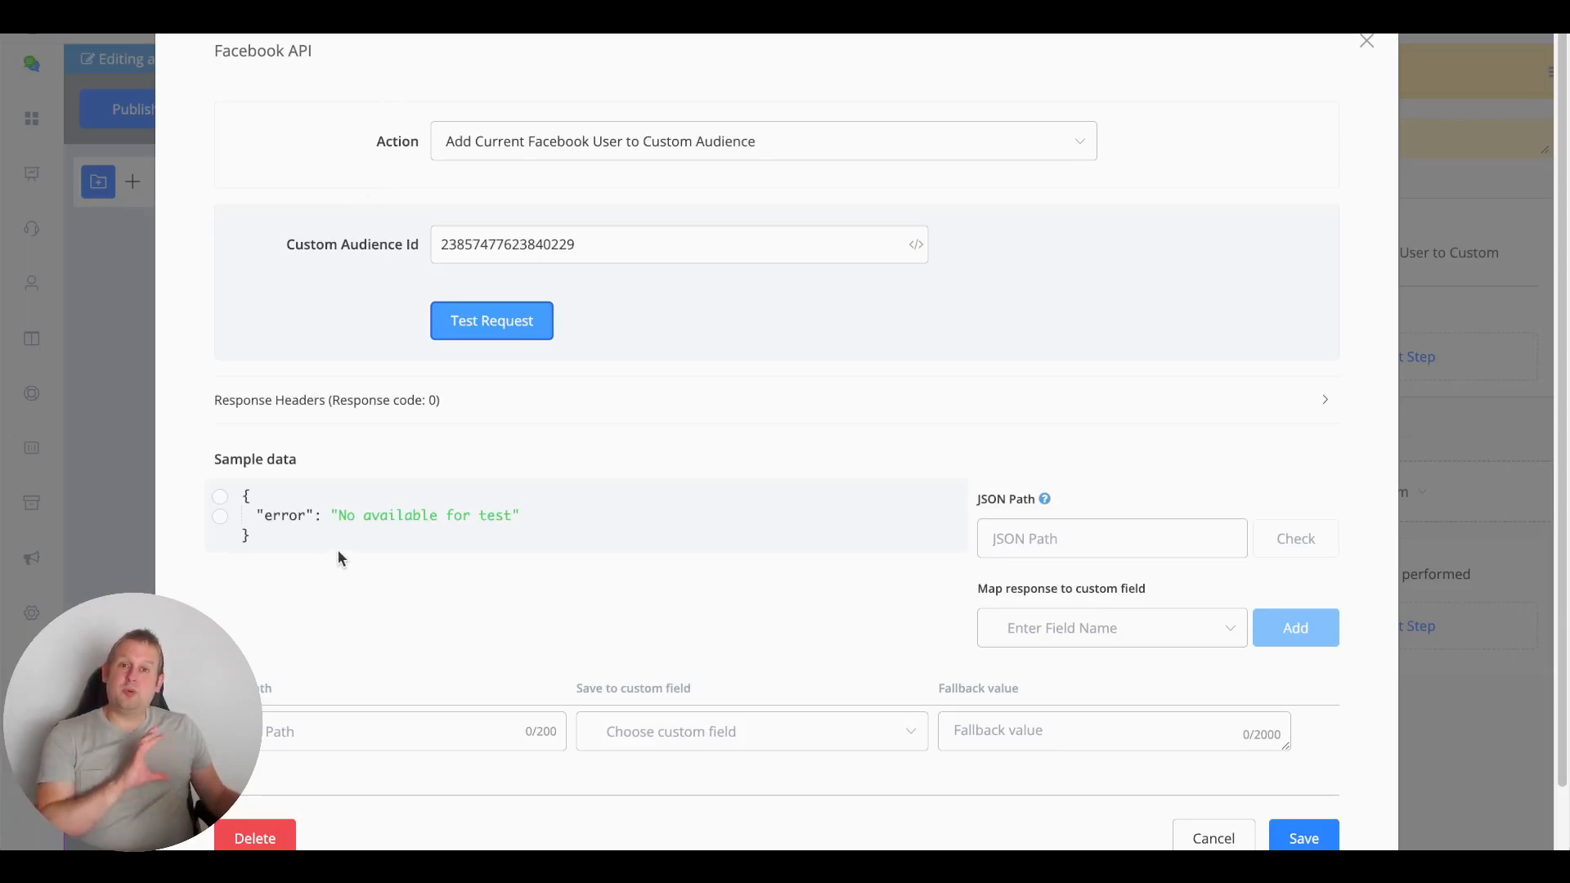
{"action": "left_click", "coordinate": [640, 143]}
{"action": "scroll", "coordinate": [732, 331], "scroll_direction": "down", "scroll_amount": 3}
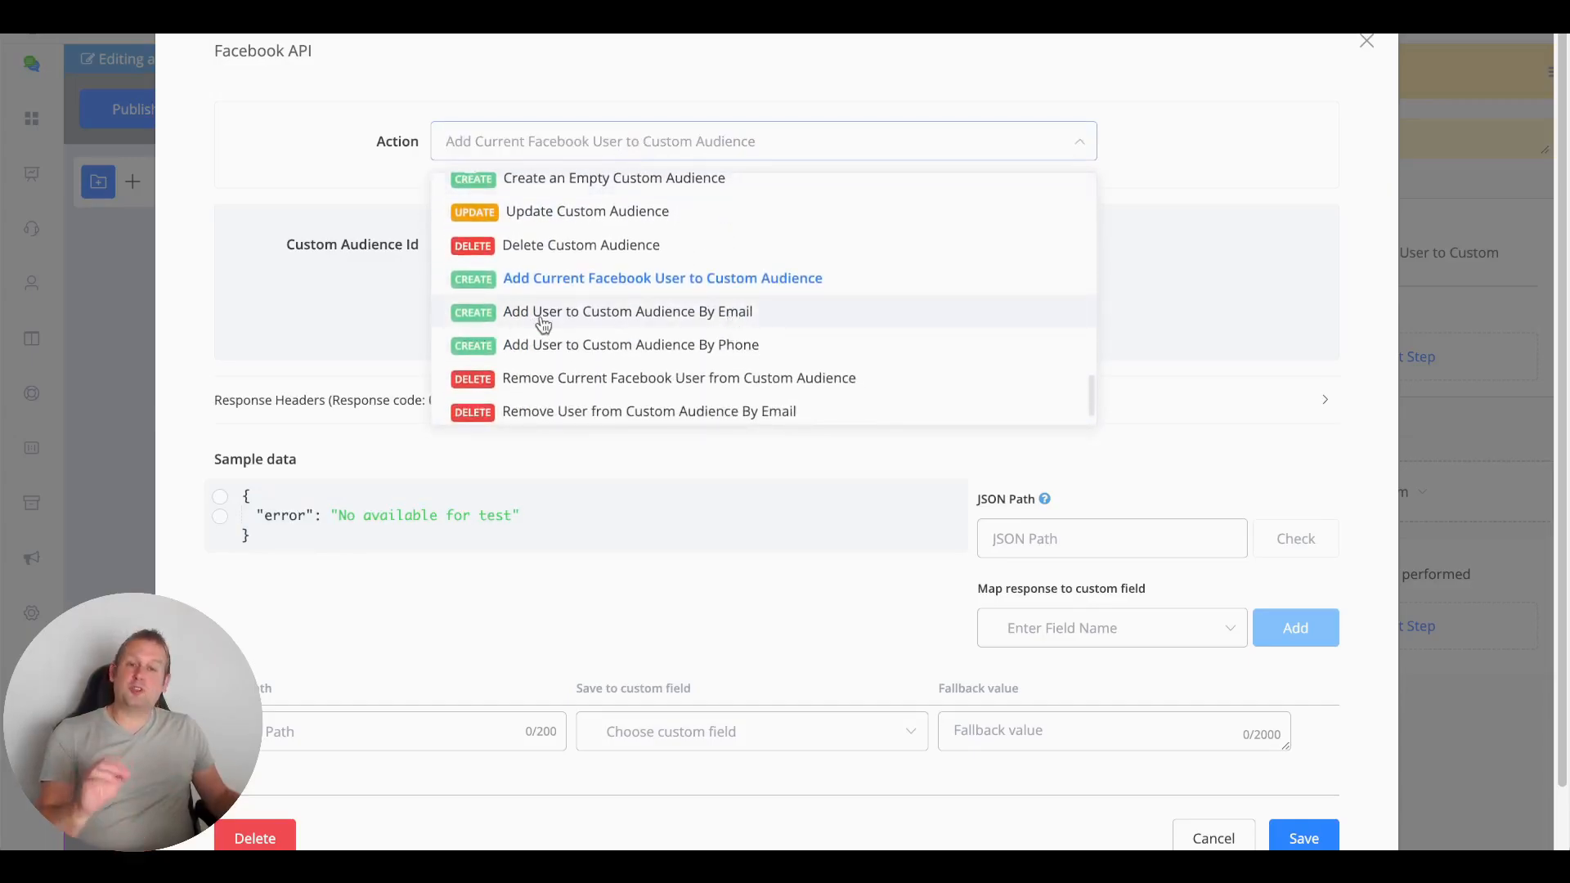
Choose Add User to Custom Audience By Email, enter a test email address, and test for num_received 1
{"action": "left_click", "coordinate": [543, 314]}
{"action": "left_click", "coordinate": [541, 315]}
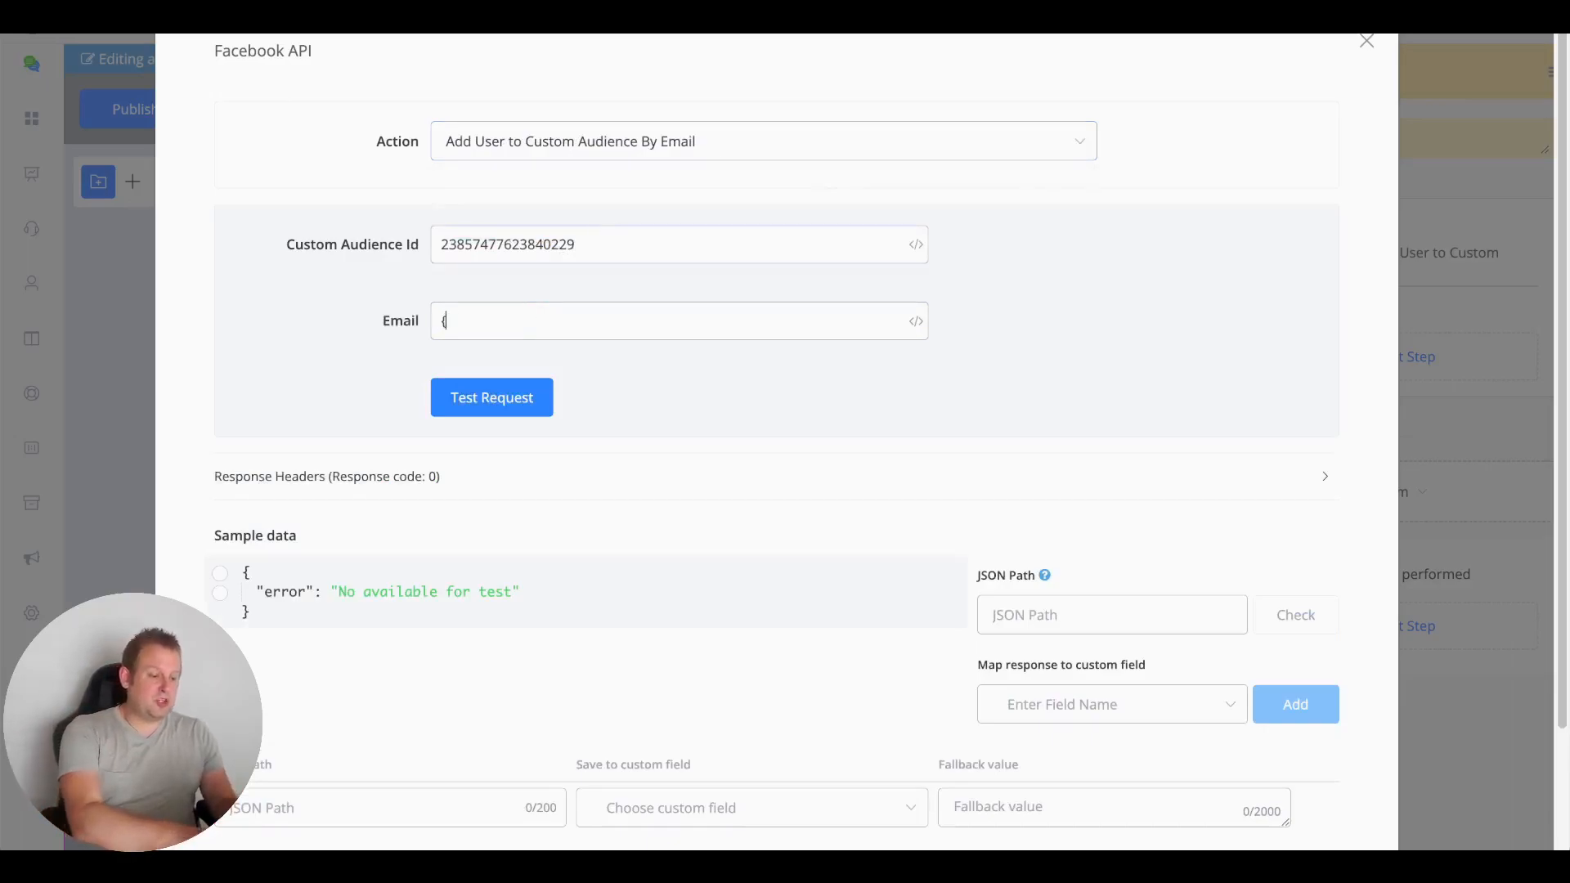
{"action": "type", "text": "{{"}
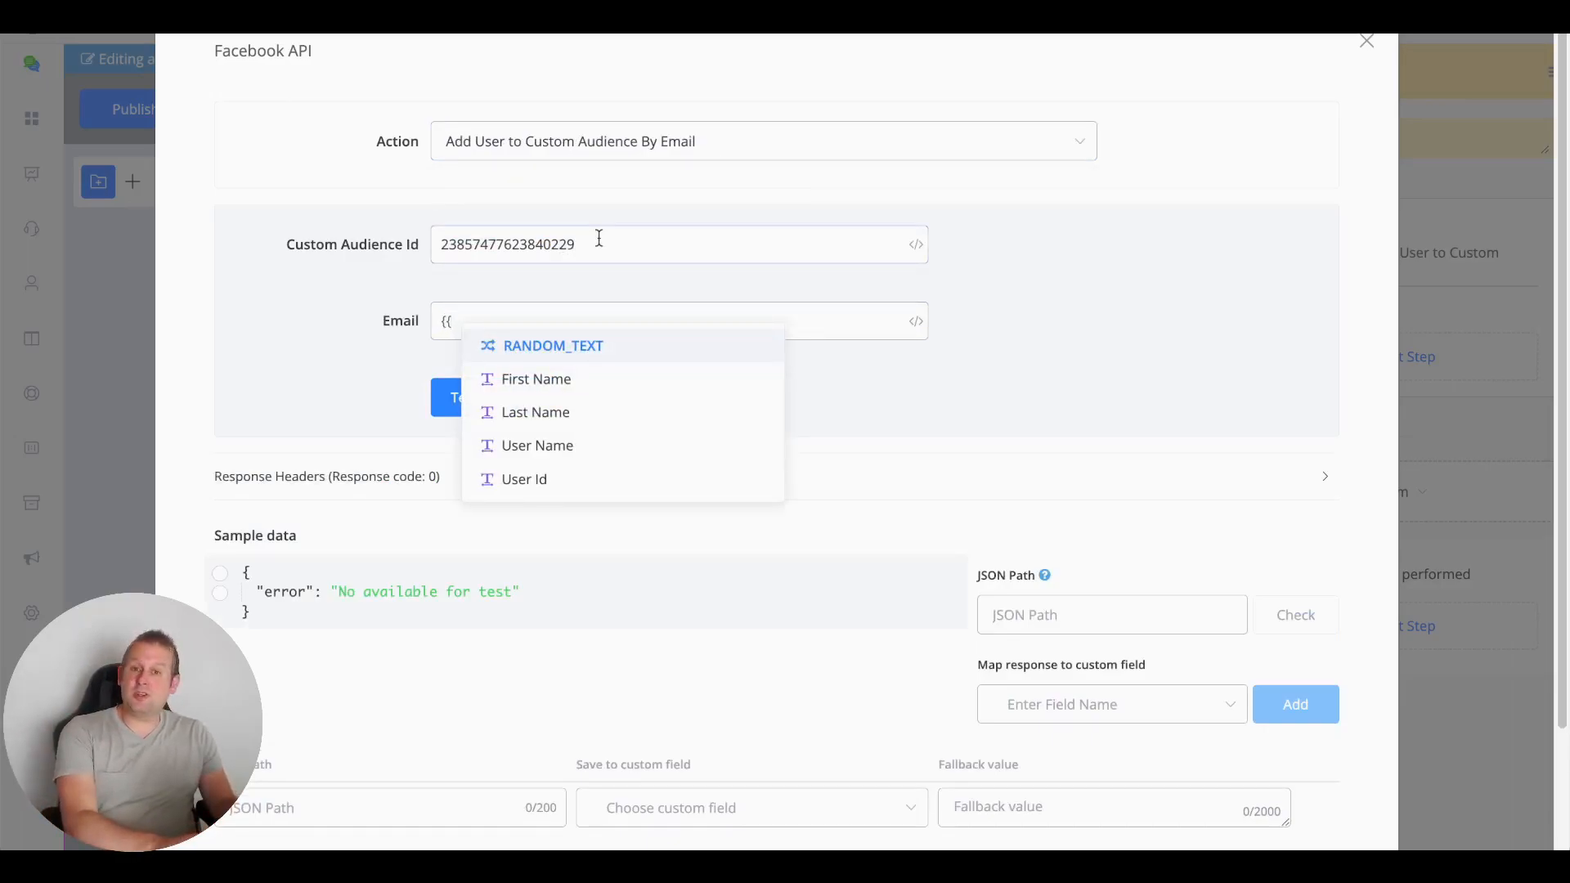
{"action": "type", "text": "em"}
{"action": "key", "text": "BackSpace"}
{"action": "key", "text": "BackSpace"}
{"action": "key", "text": "BackSpace"}
{"action": "key", "text": "BackSpace"}
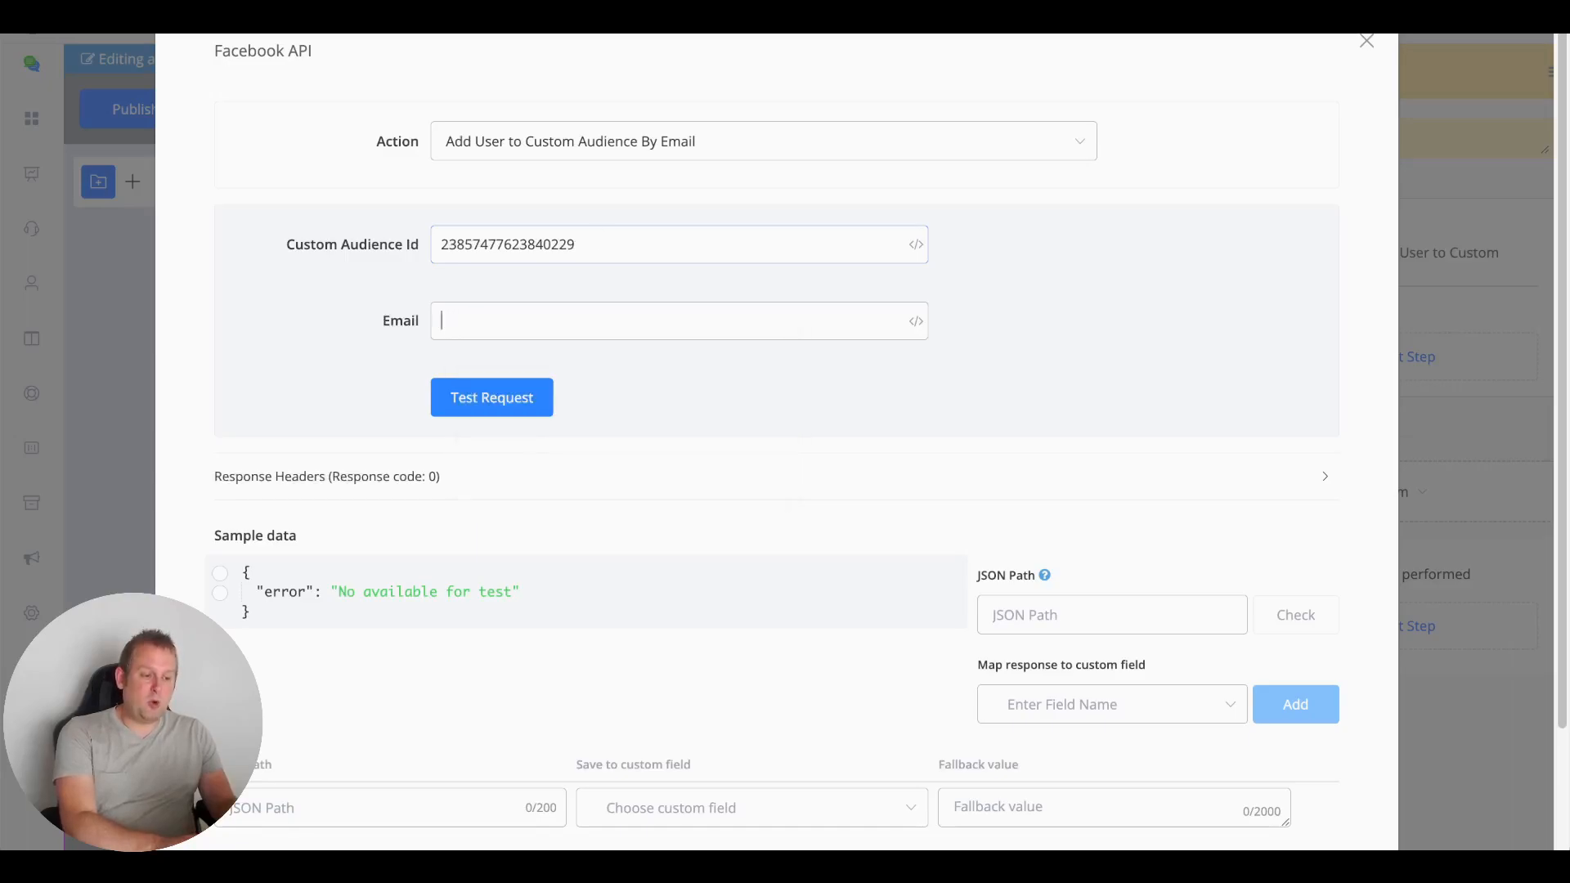
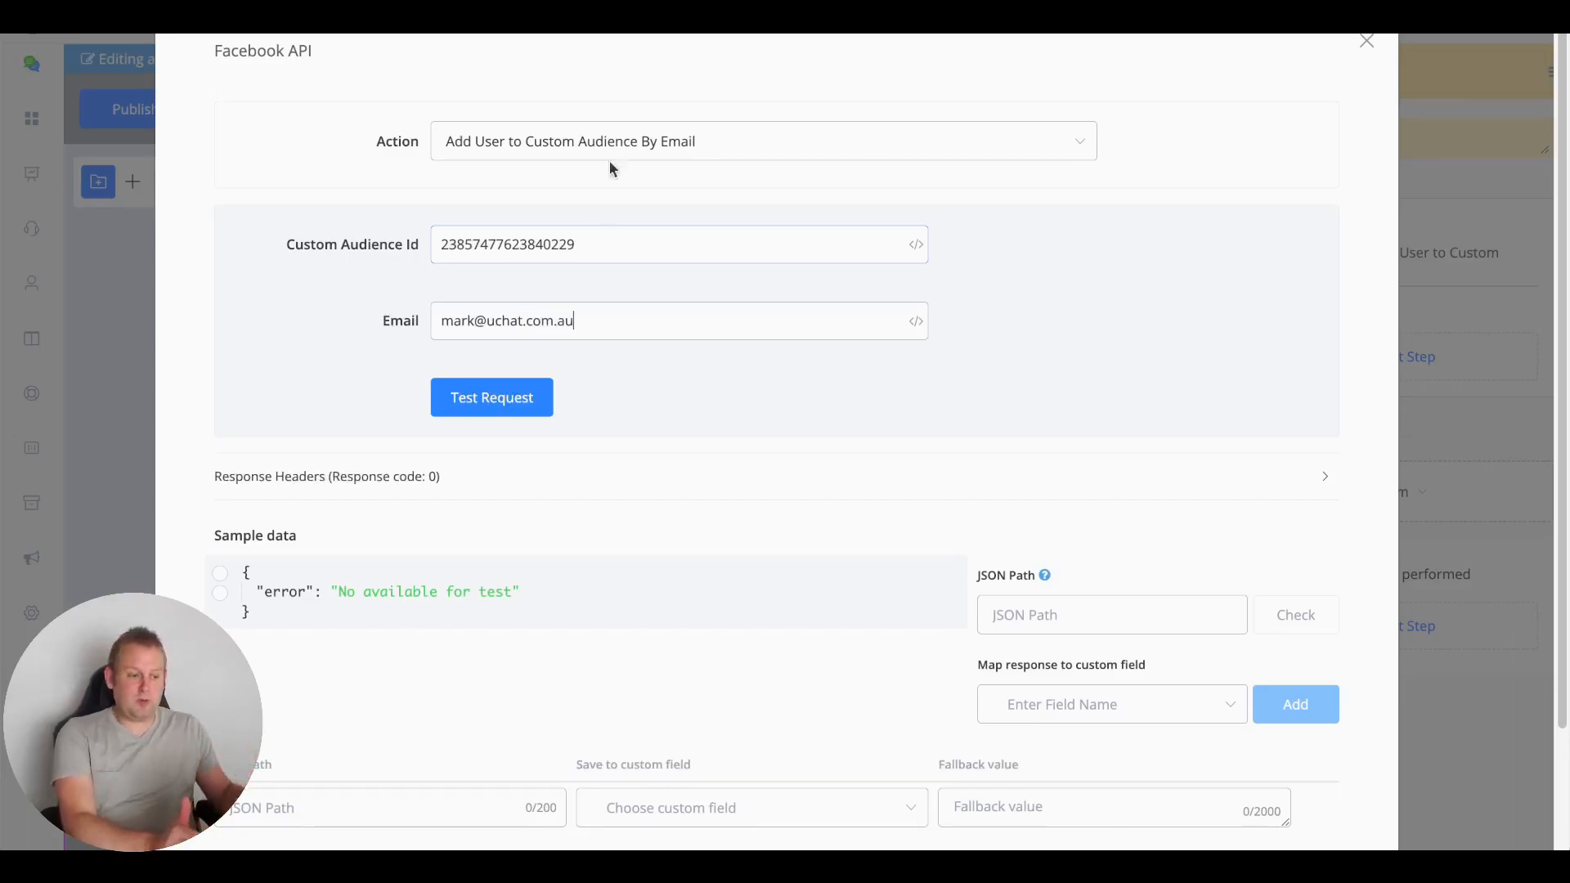
{"action": "left_click", "coordinate": [495, 403]}
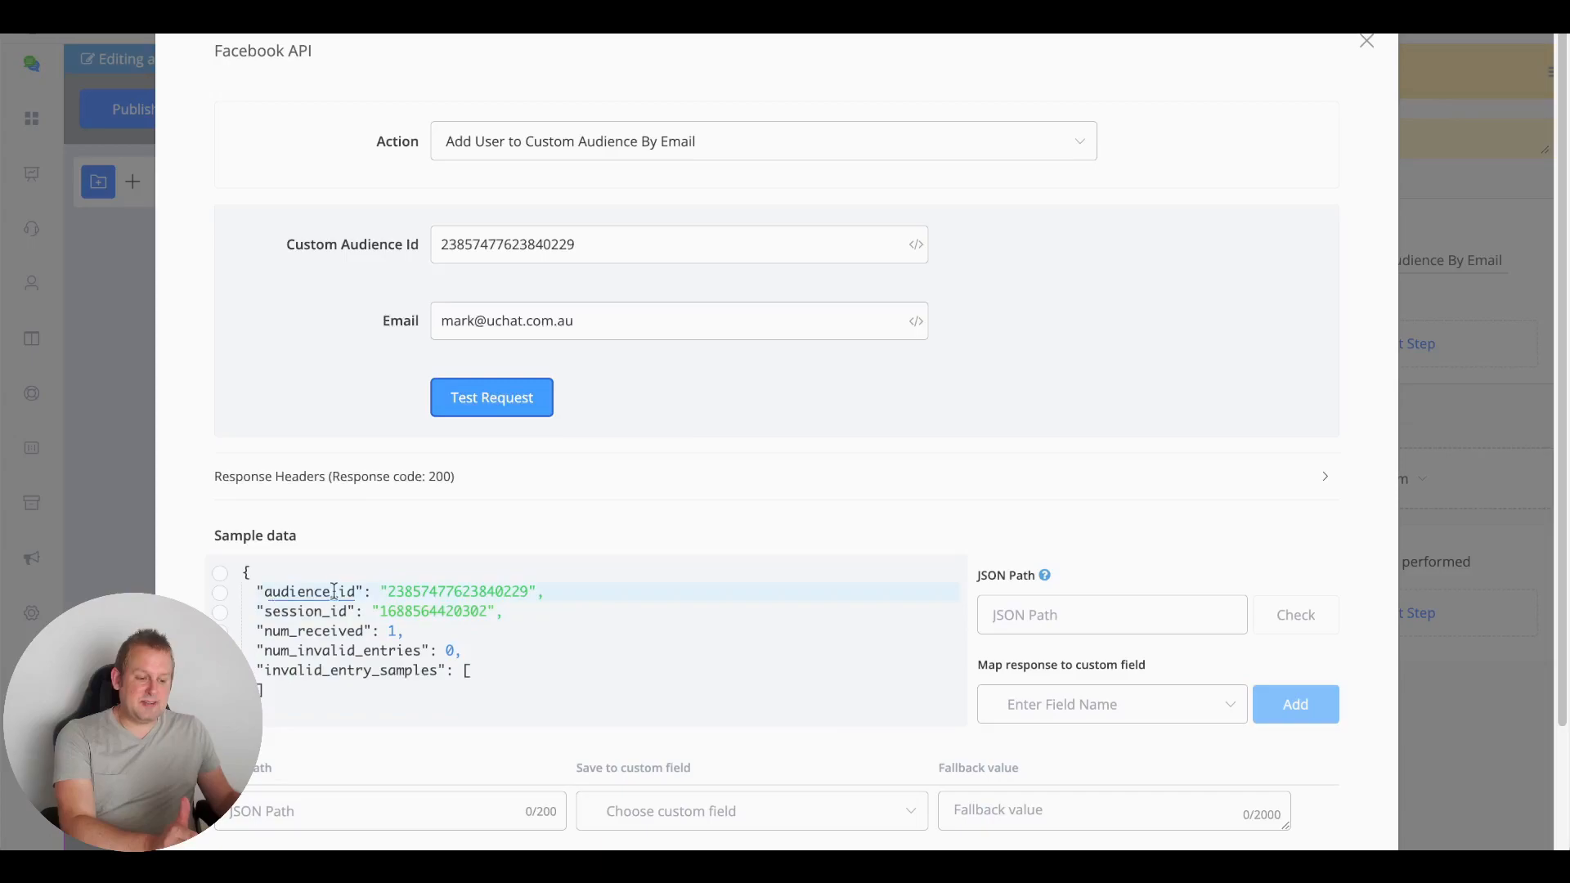
Pick session_id from the email test's sample data so JSON Path reads $.session_id
{"action": "left_click", "coordinate": [443, 591]}
{"action": "left_click", "coordinate": [443, 590]}
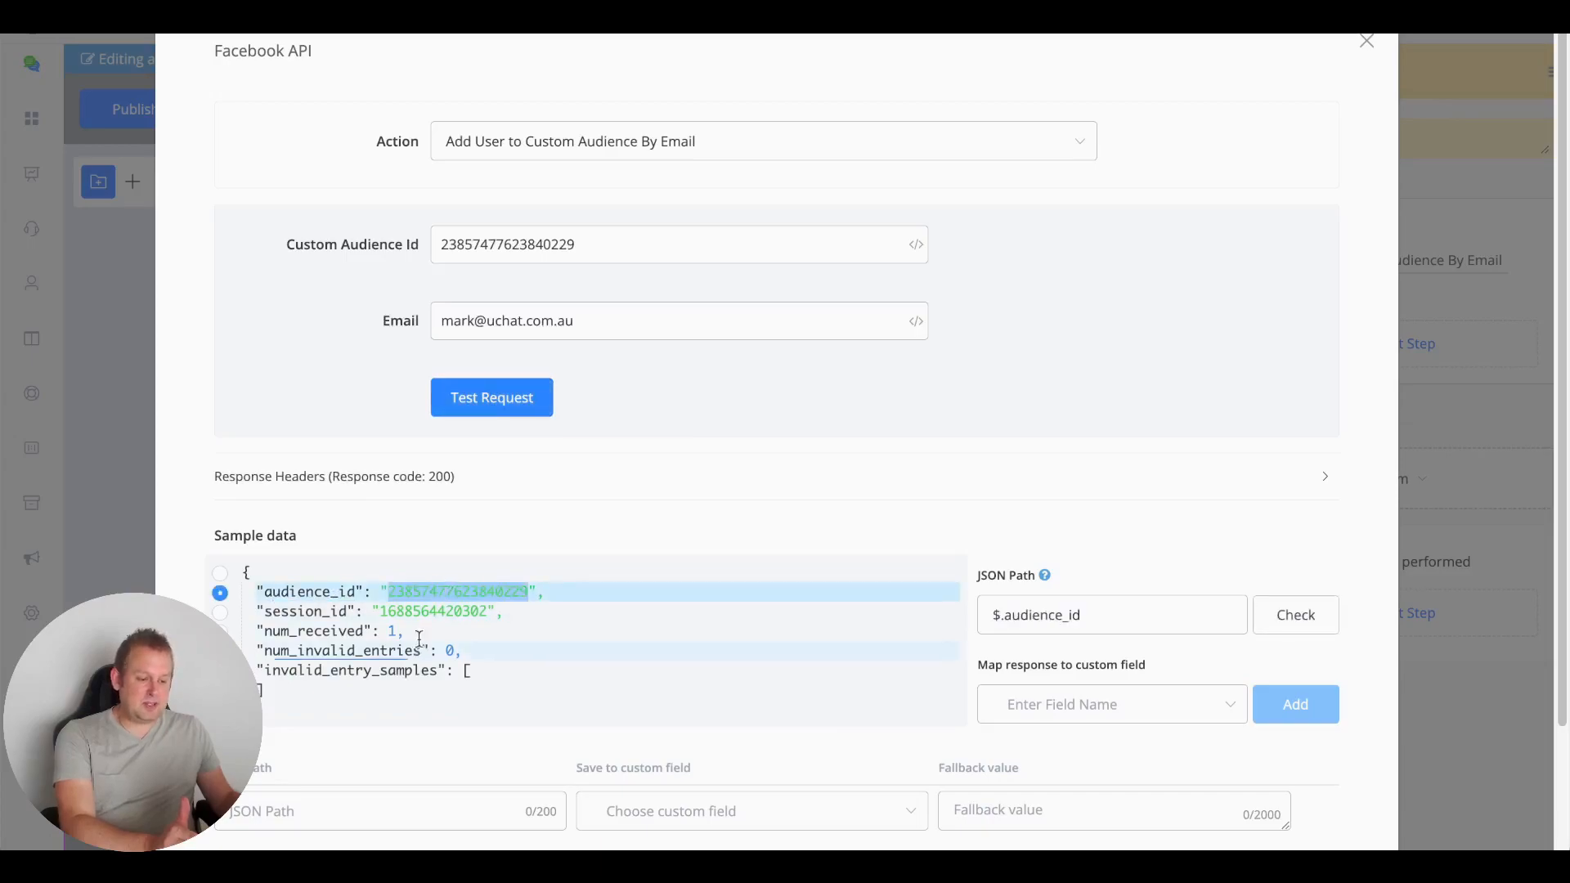
{"action": "left_click", "coordinate": [426, 612]}
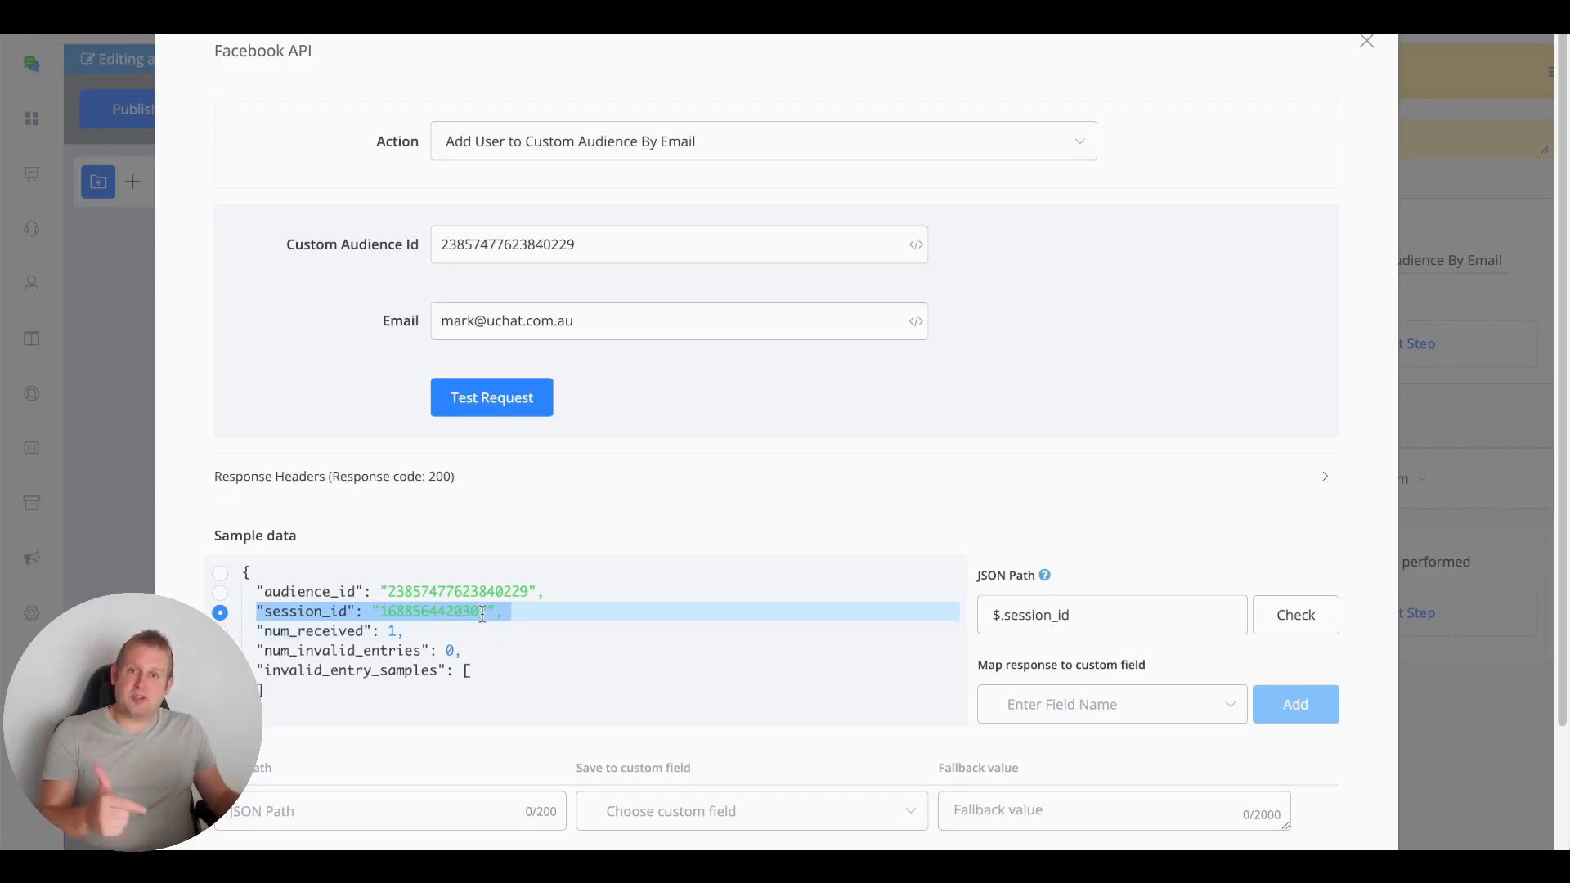
Replace the Email field with a comma-separated list of several users' email addresses
{"action": "left_click", "coordinate": [586, 328]}
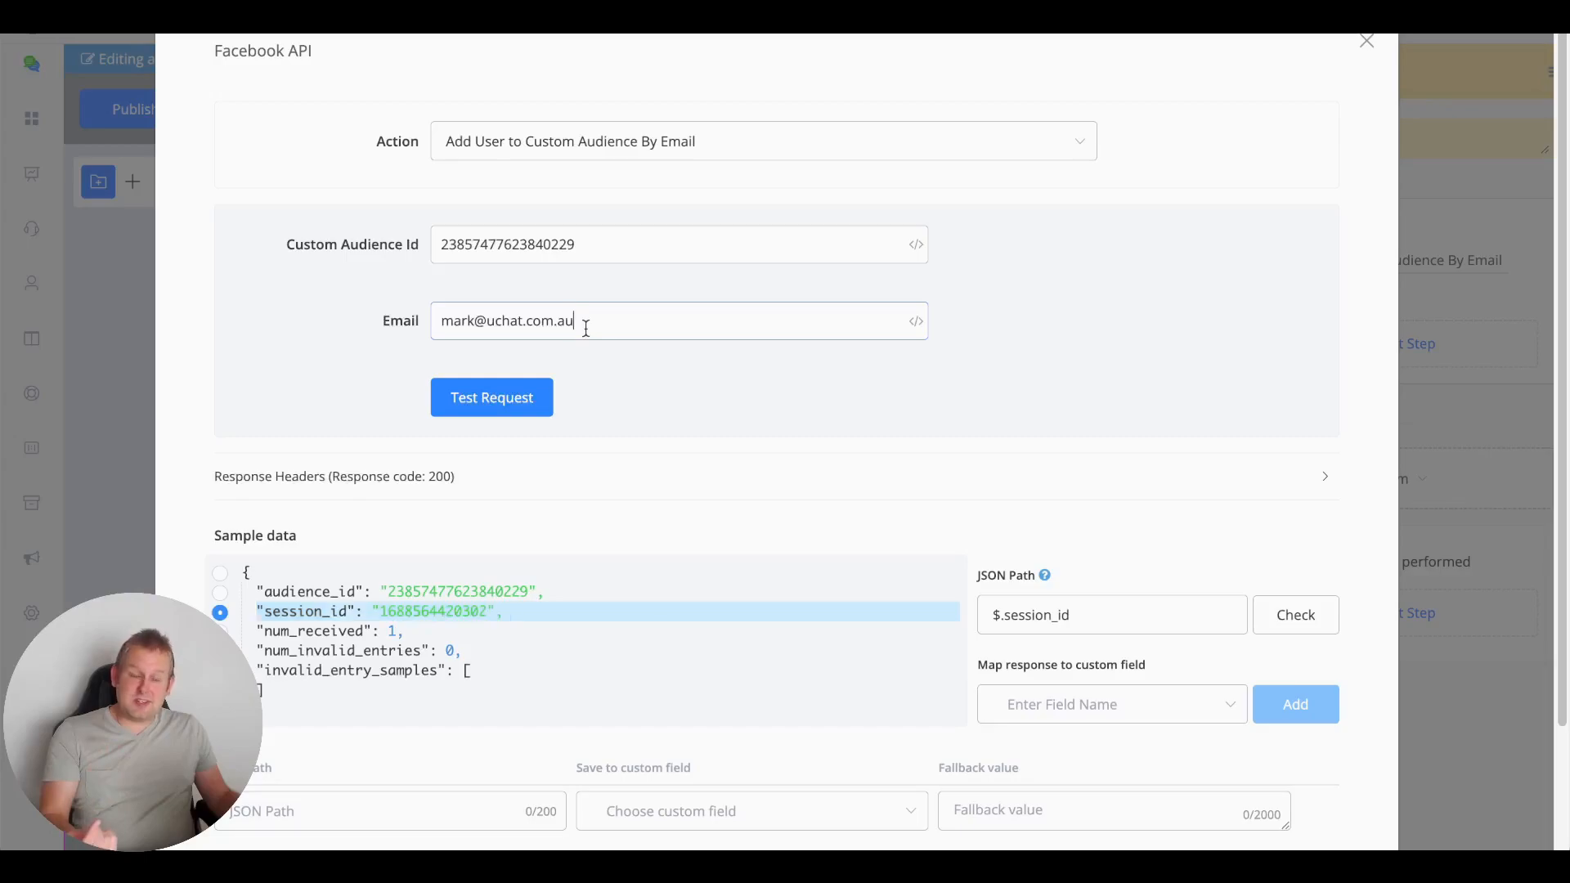
{"action": "key", "text": "ctrl+a"}
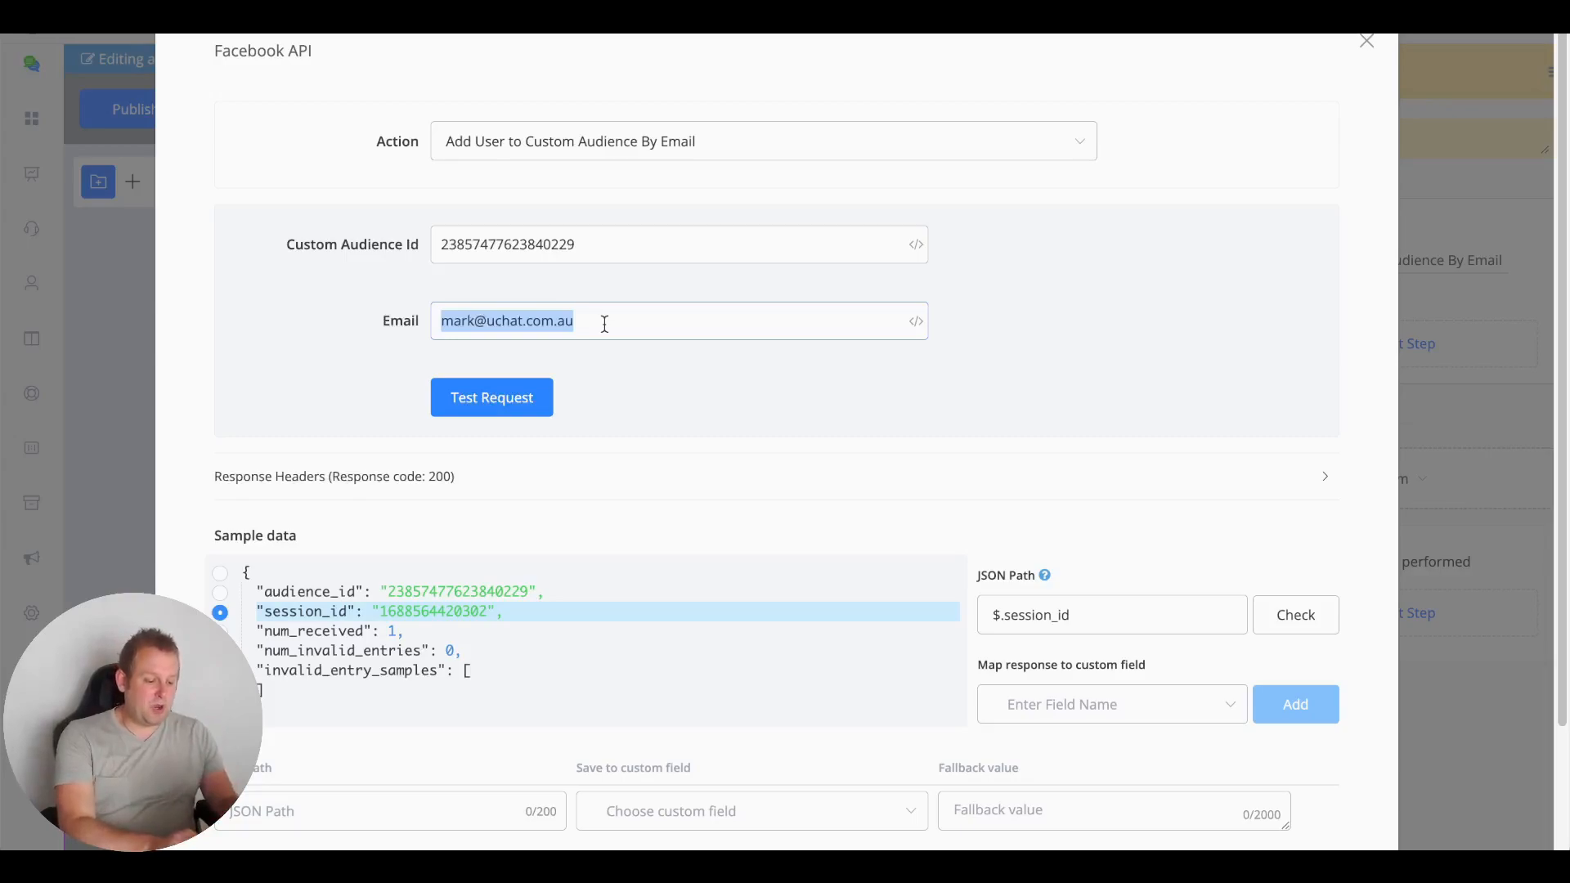
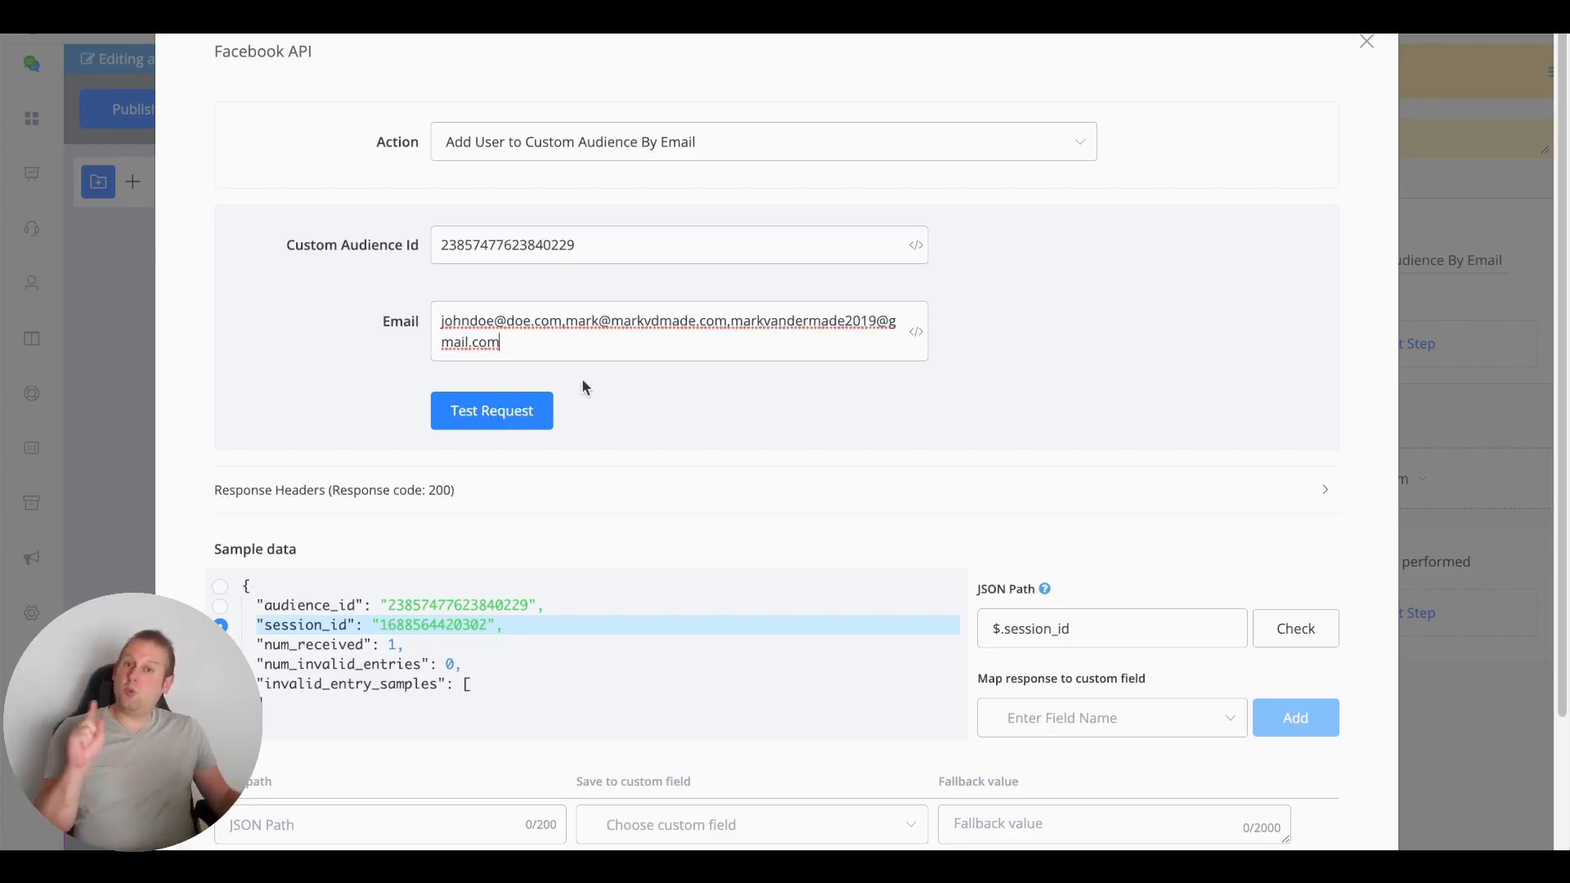
Send the three-email test request and check the response: code 200, num_received 3, none invalid
{"action": "left_click", "coordinate": [486, 415]}
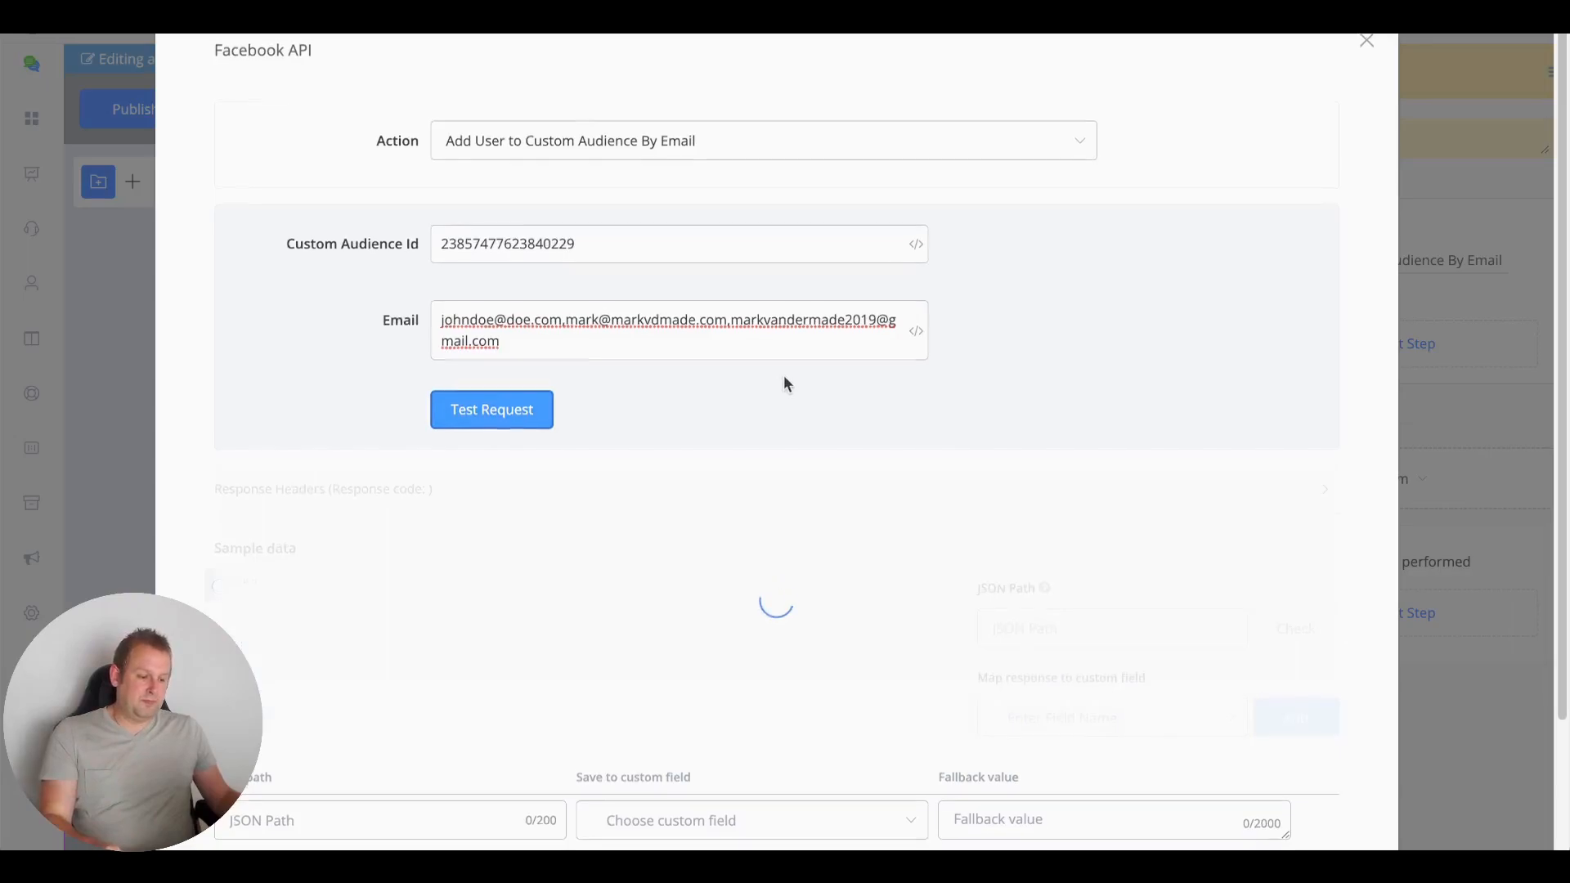
{"action": "scroll", "coordinate": [783, 377], "scroll_direction": "down", "scroll_amount": 1}
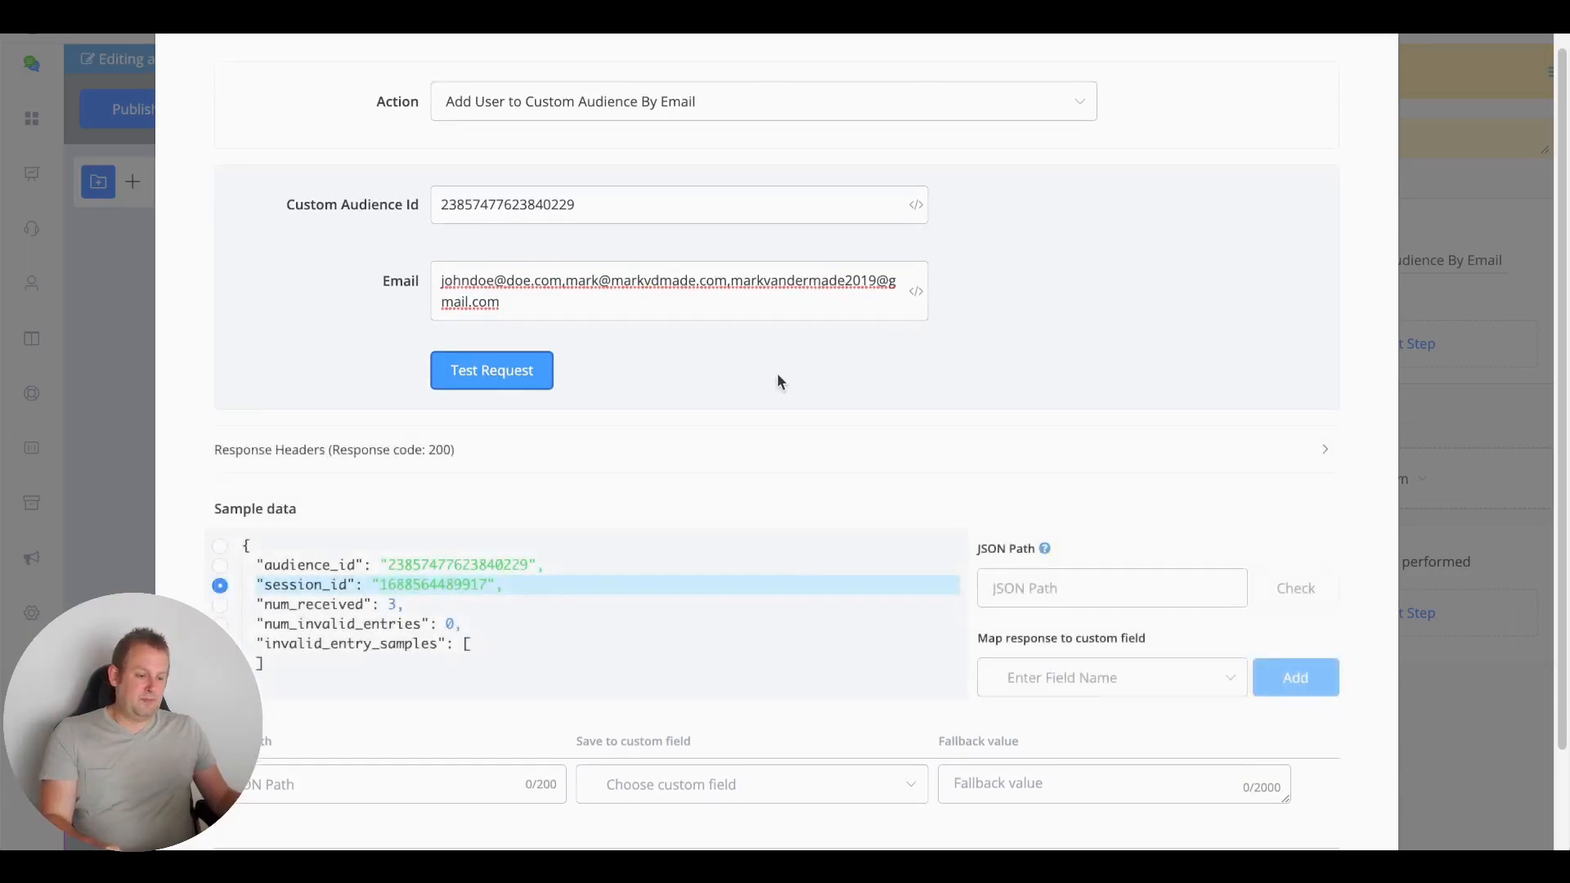
{"action": "scroll", "coordinate": [681, 448], "scroll_direction": "down", "scroll_amount": 1}
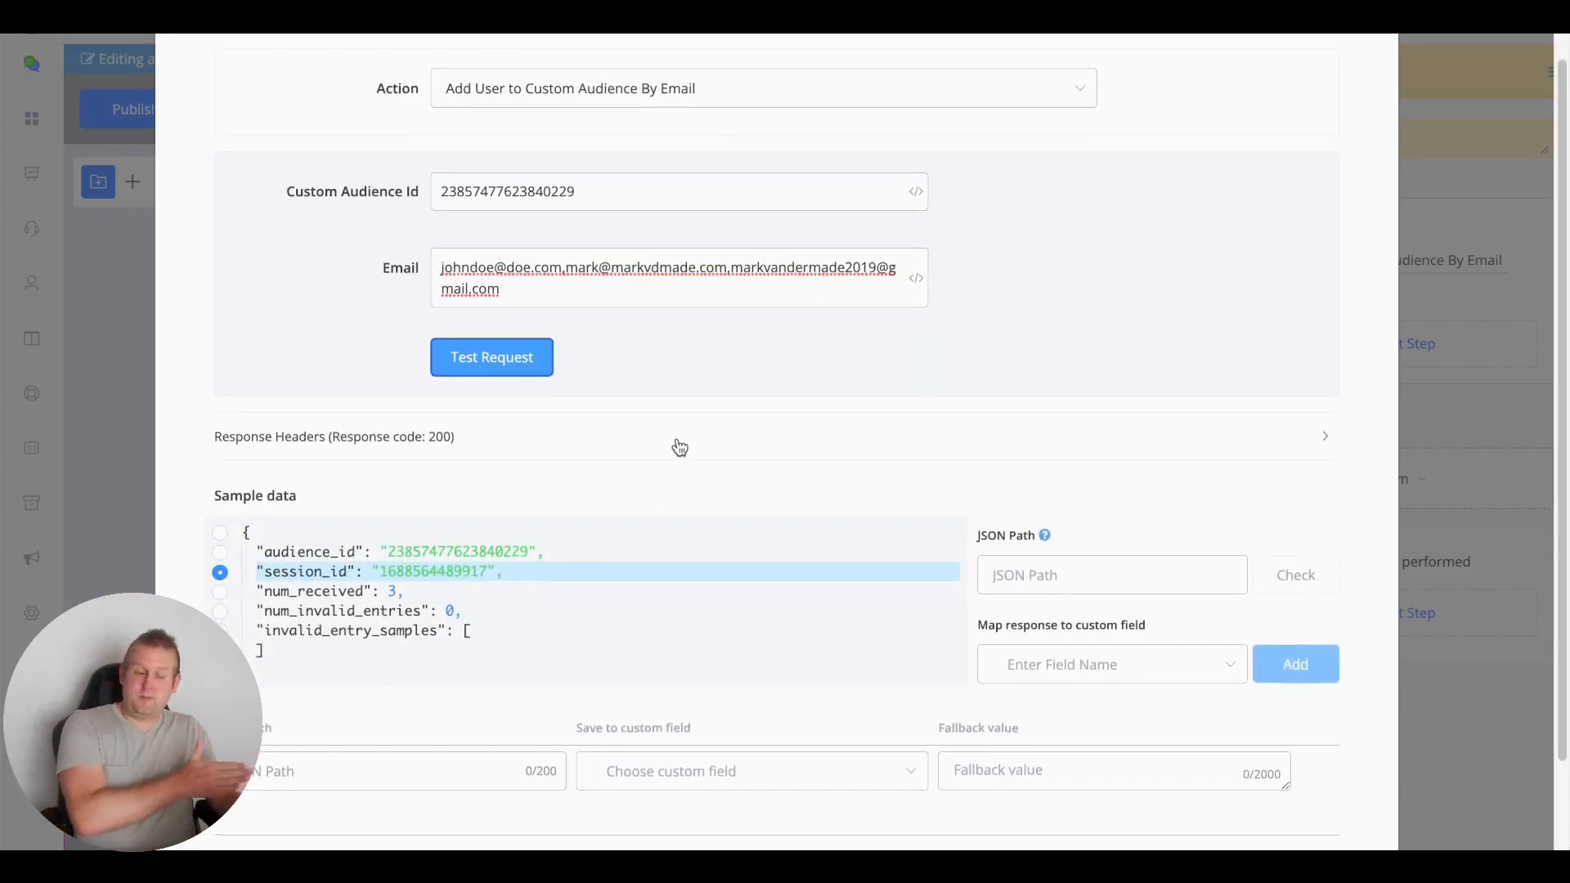
{"action": "scroll", "coordinate": [678, 447], "scroll_direction": "down", "scroll_amount": 2}
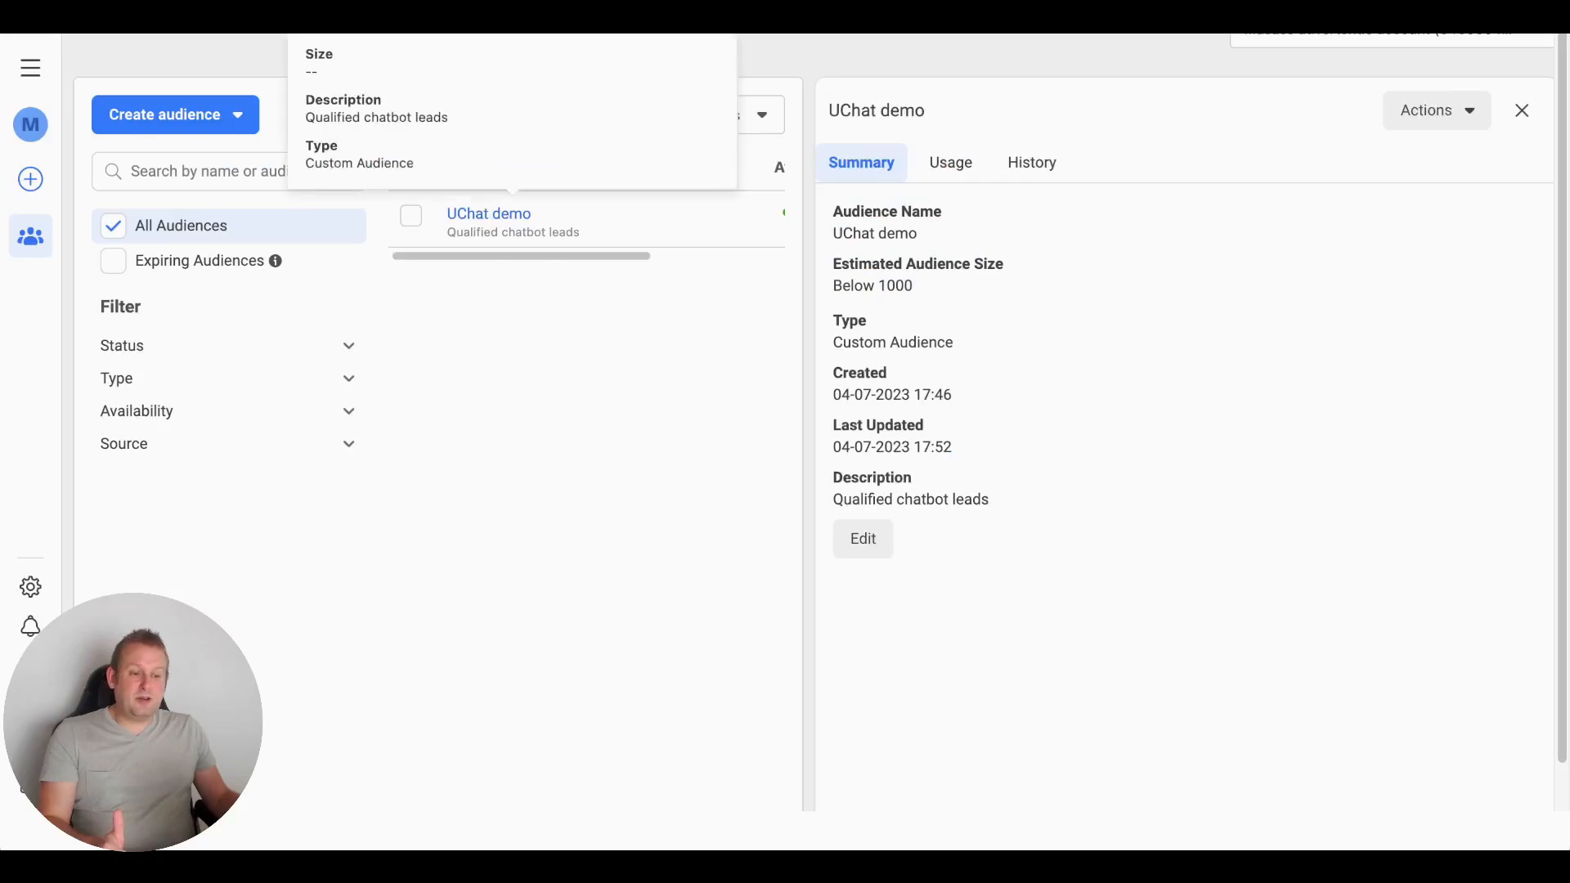
Reload Audiences and view UChat demo's history, showing 1 row then 3 rows added
{"action": "key", "text": "super+r"}
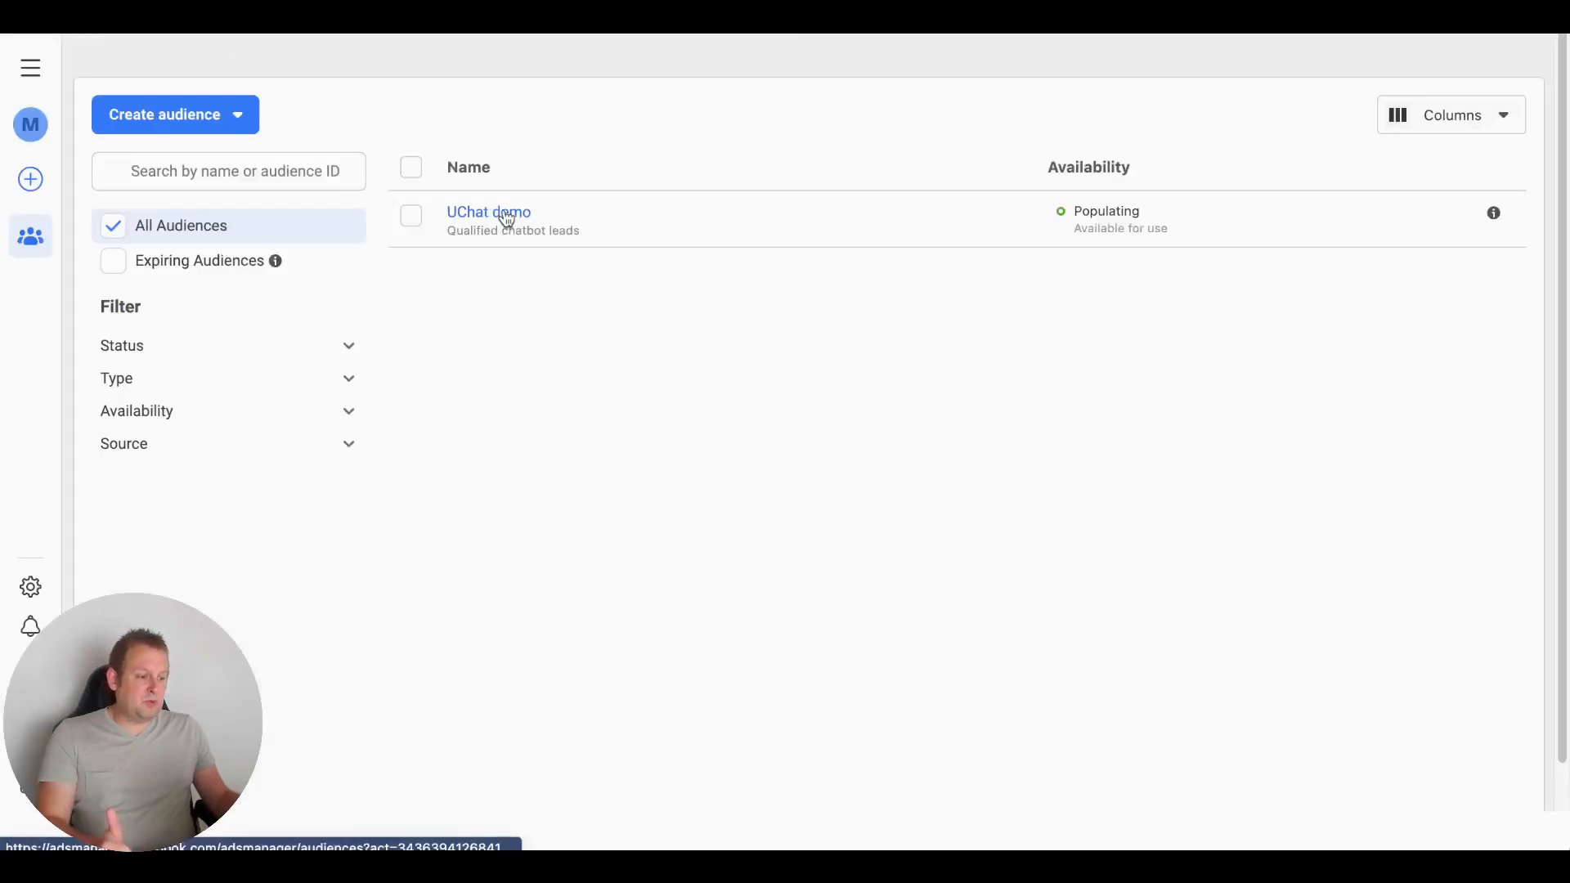
{"action": "left_click", "coordinate": [505, 216]}
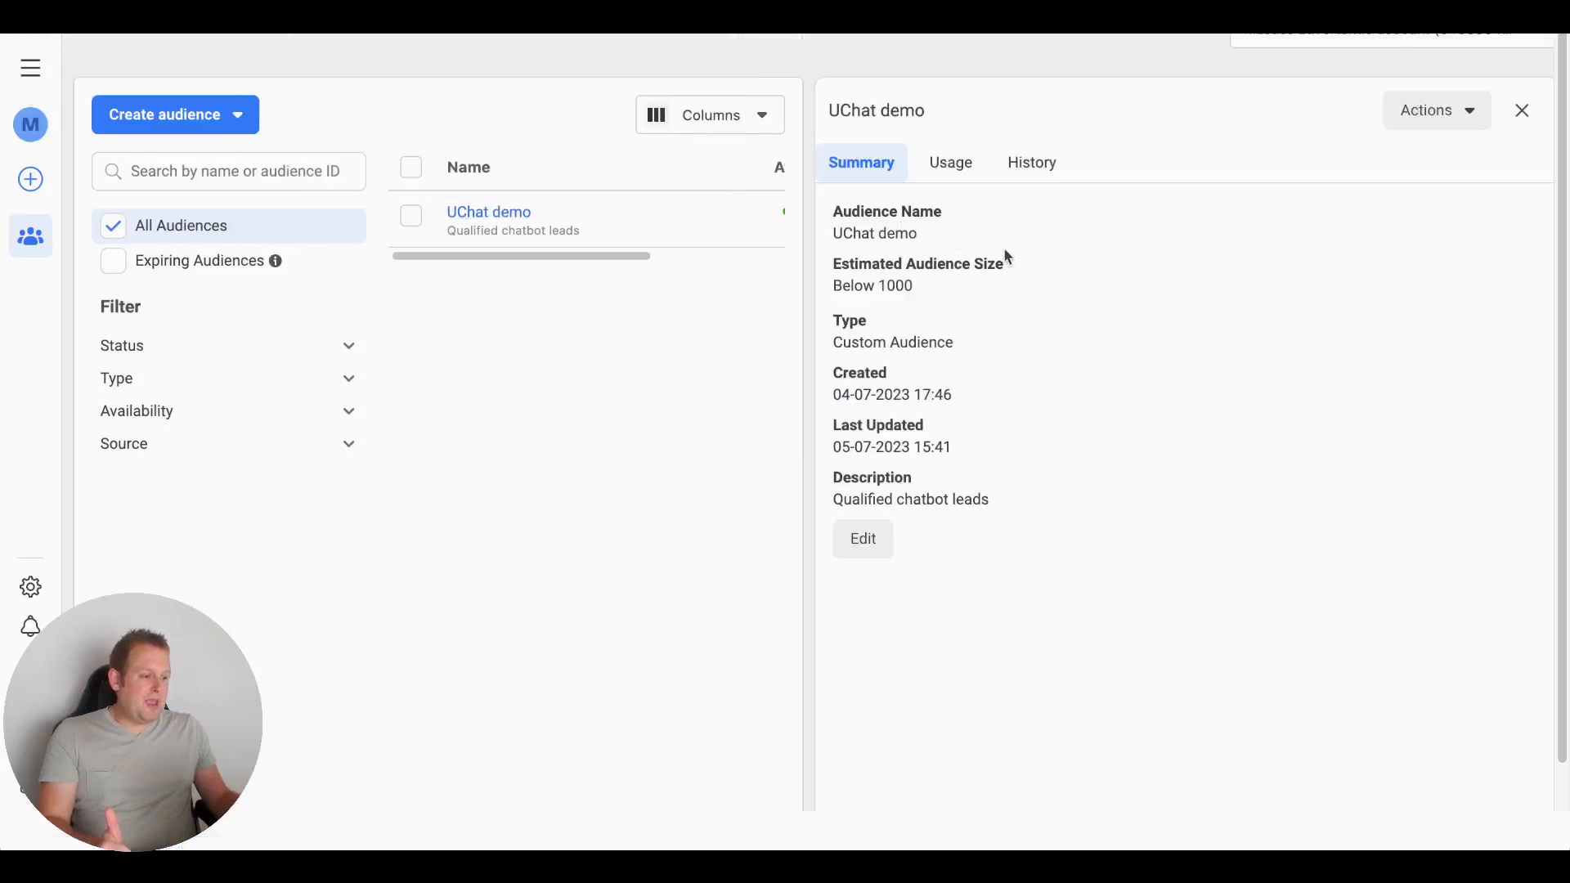
{"action": "left_click", "coordinate": [1048, 165]}
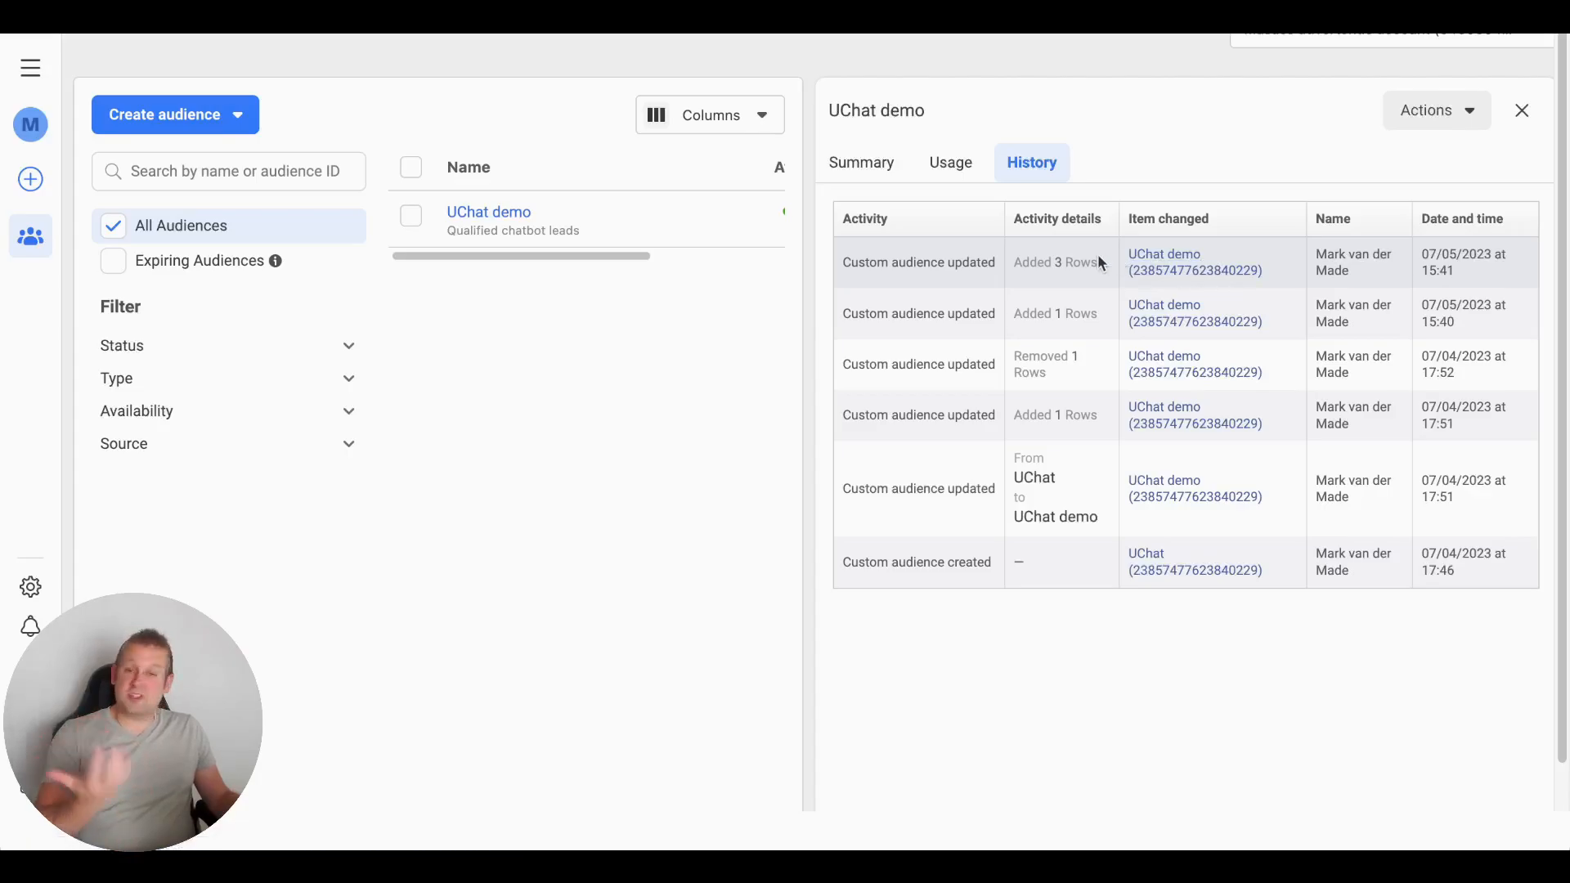
Open the UChat demo link in a new tab and close the audience details panel
{"action": "right_click", "coordinate": [1152, 268]}
{"action": "left_click", "coordinate": [1008, 261]}
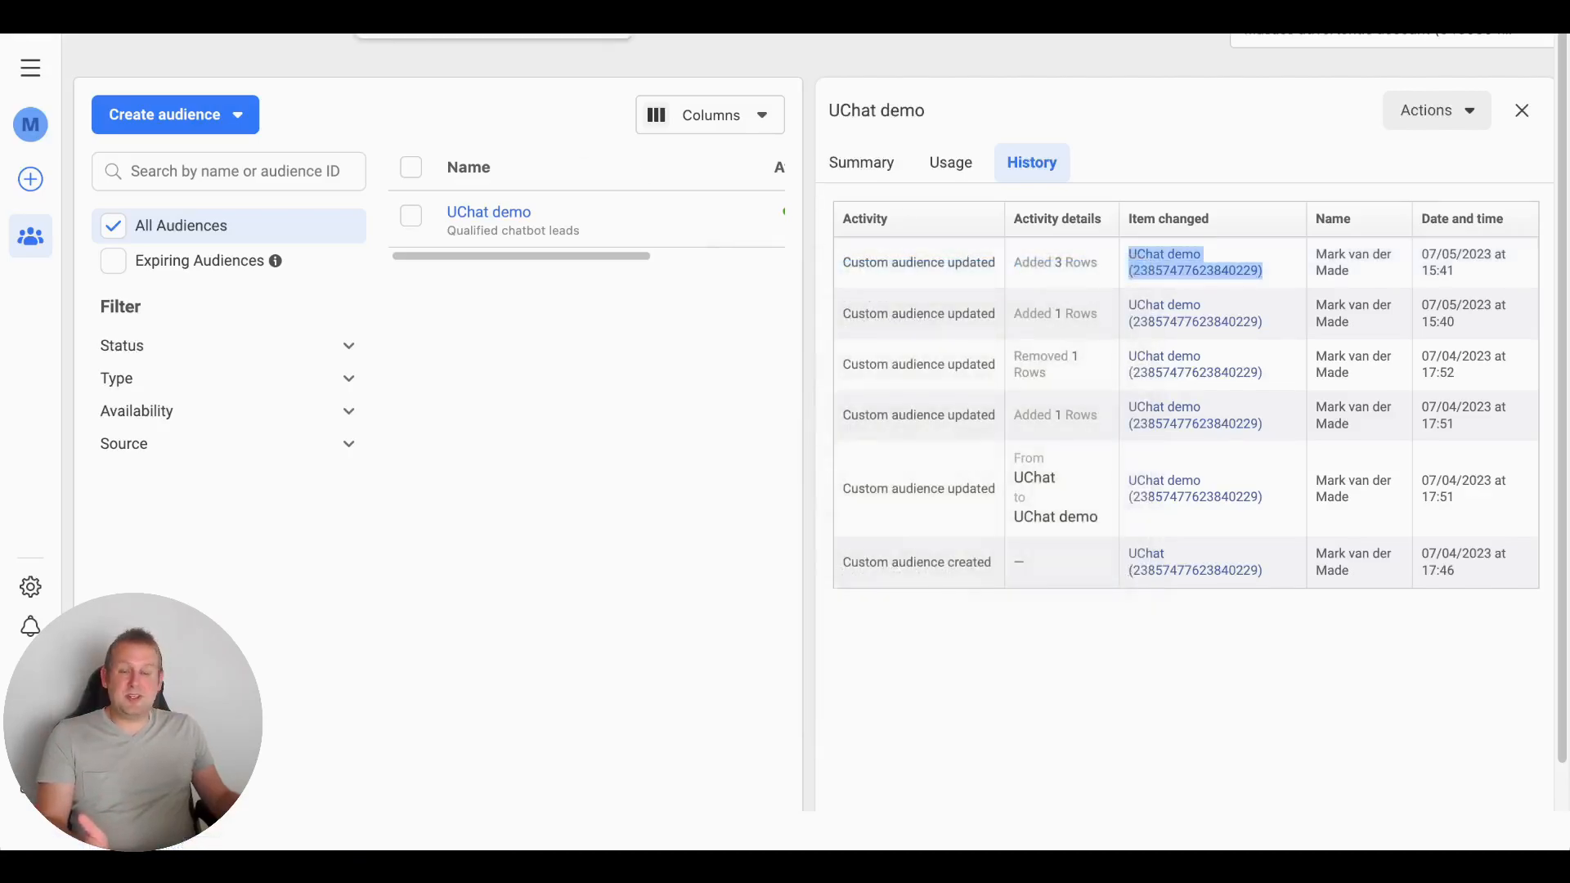
{"action": "left_click", "coordinate": [457, 16]}
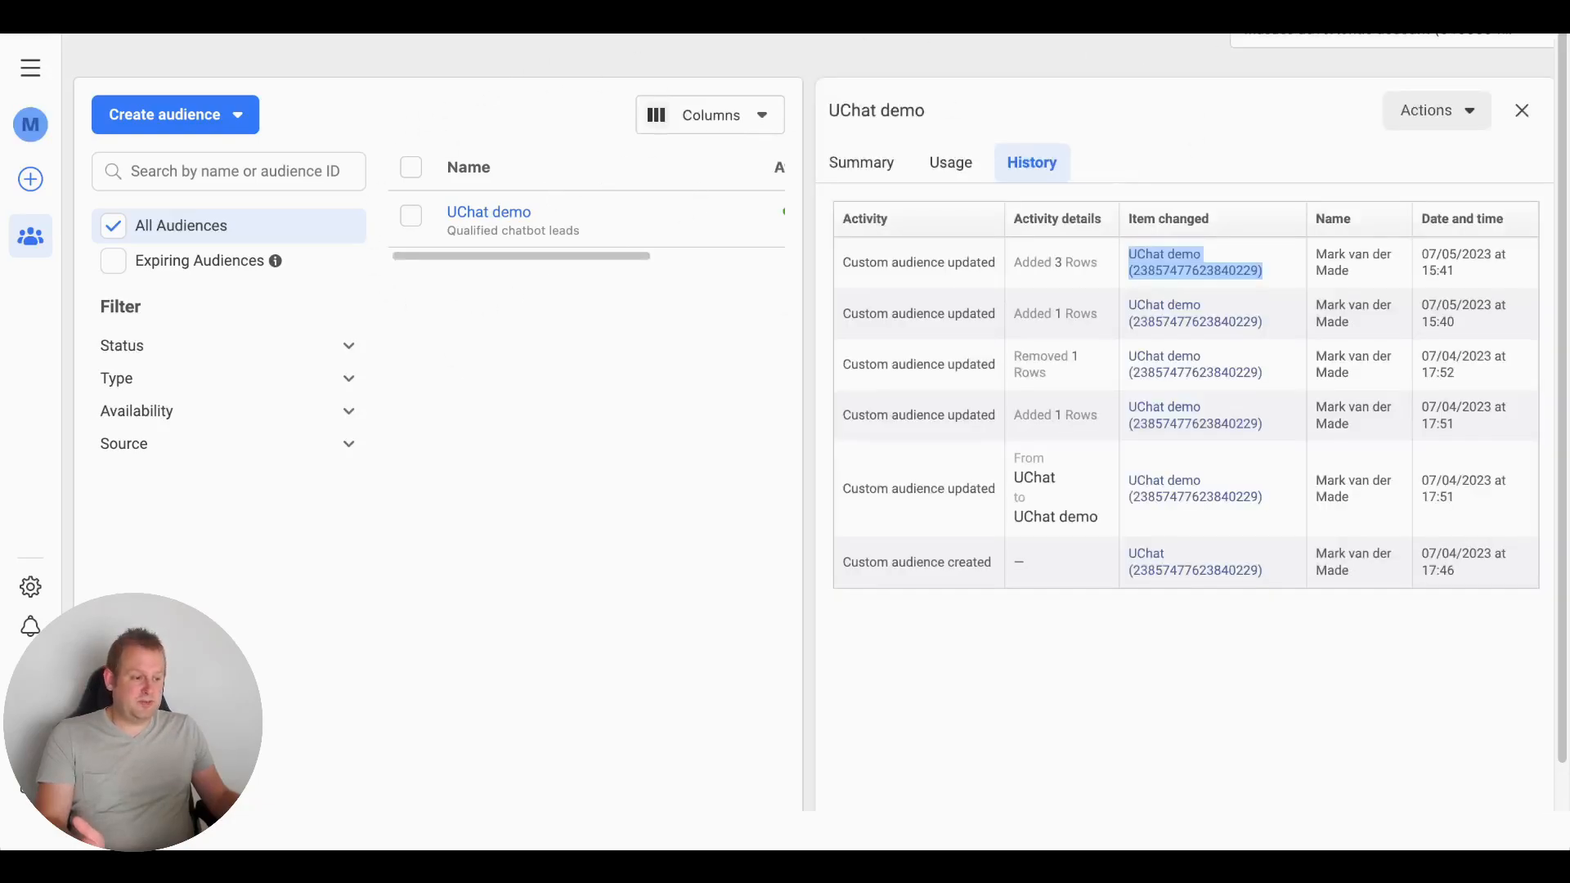
{"action": "left_click", "coordinate": [1520, 114]}
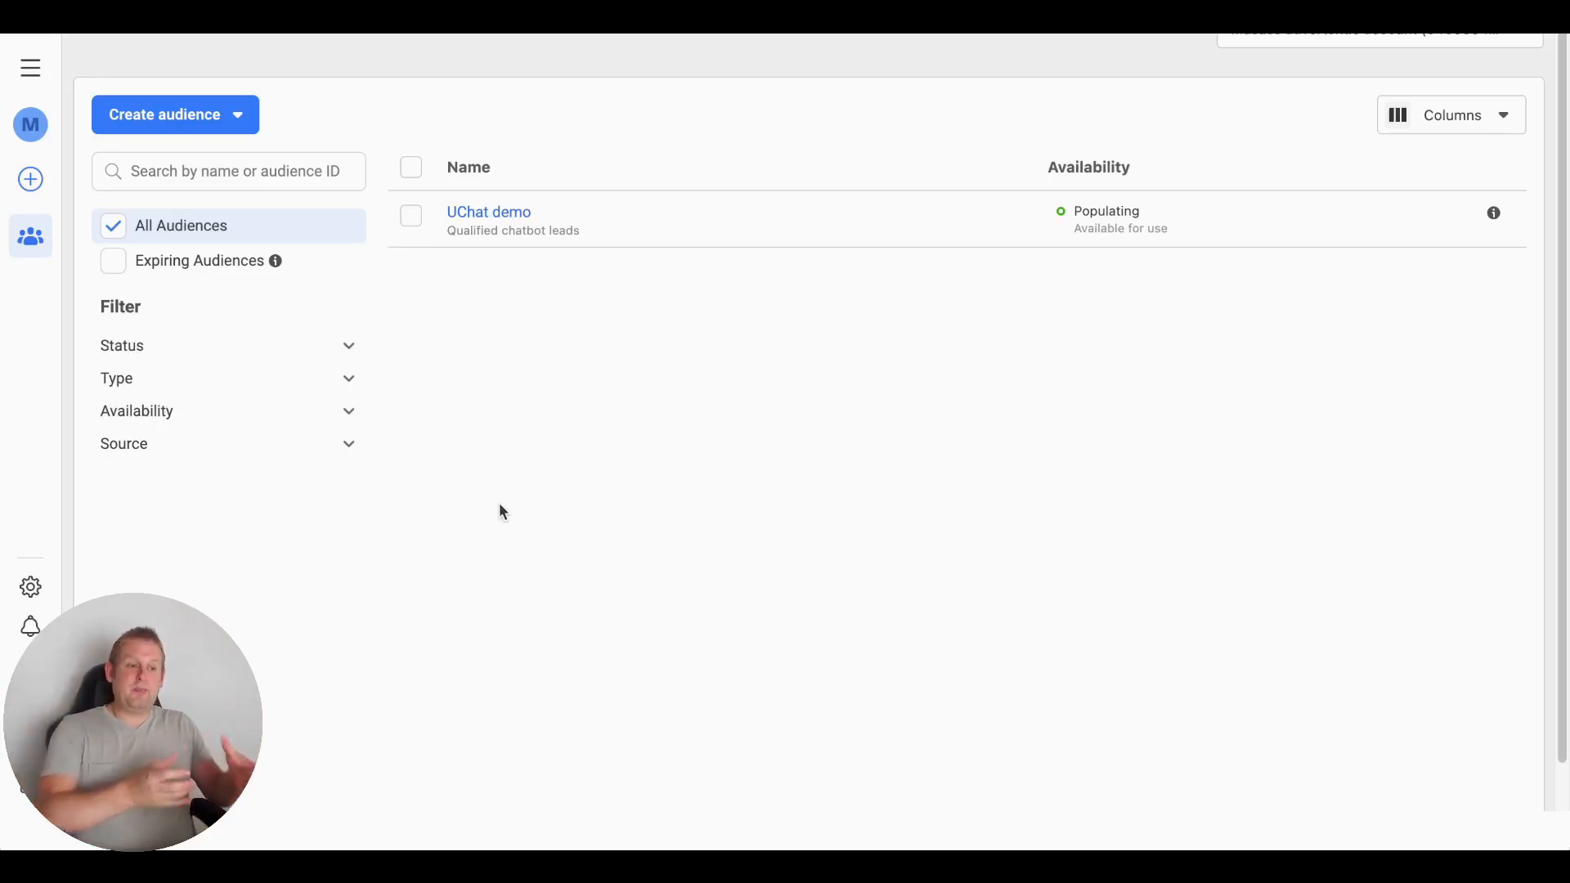
Set the Facebook API action to Add User to Custom Audience By Phone
{"action": "mouse_move", "coordinate": [489, 214]}
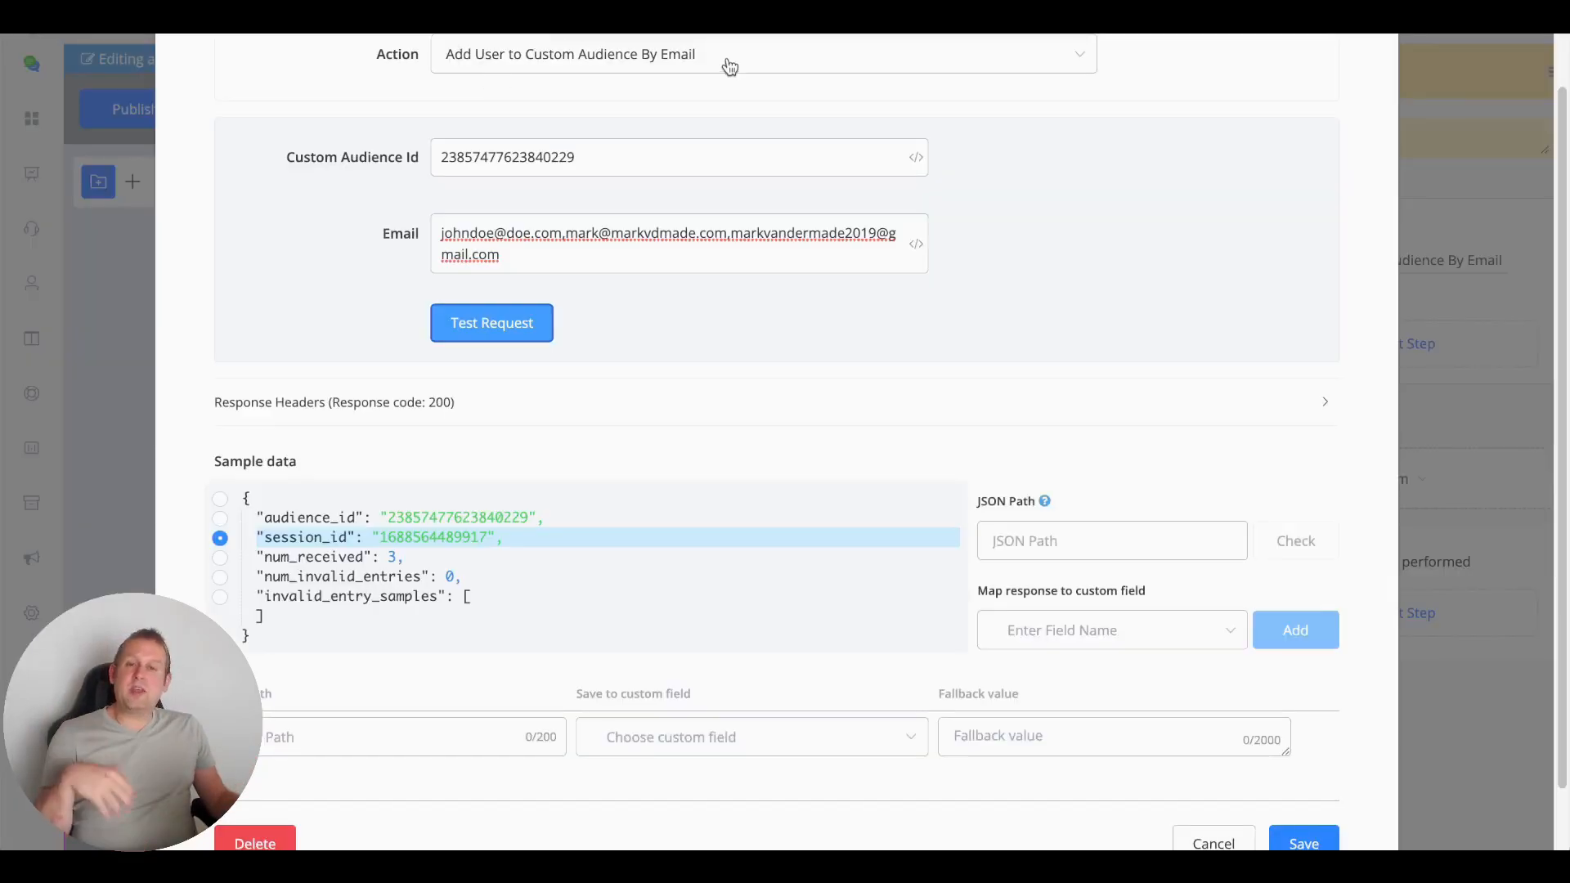
{"action": "left_click", "coordinate": [729, 66]}
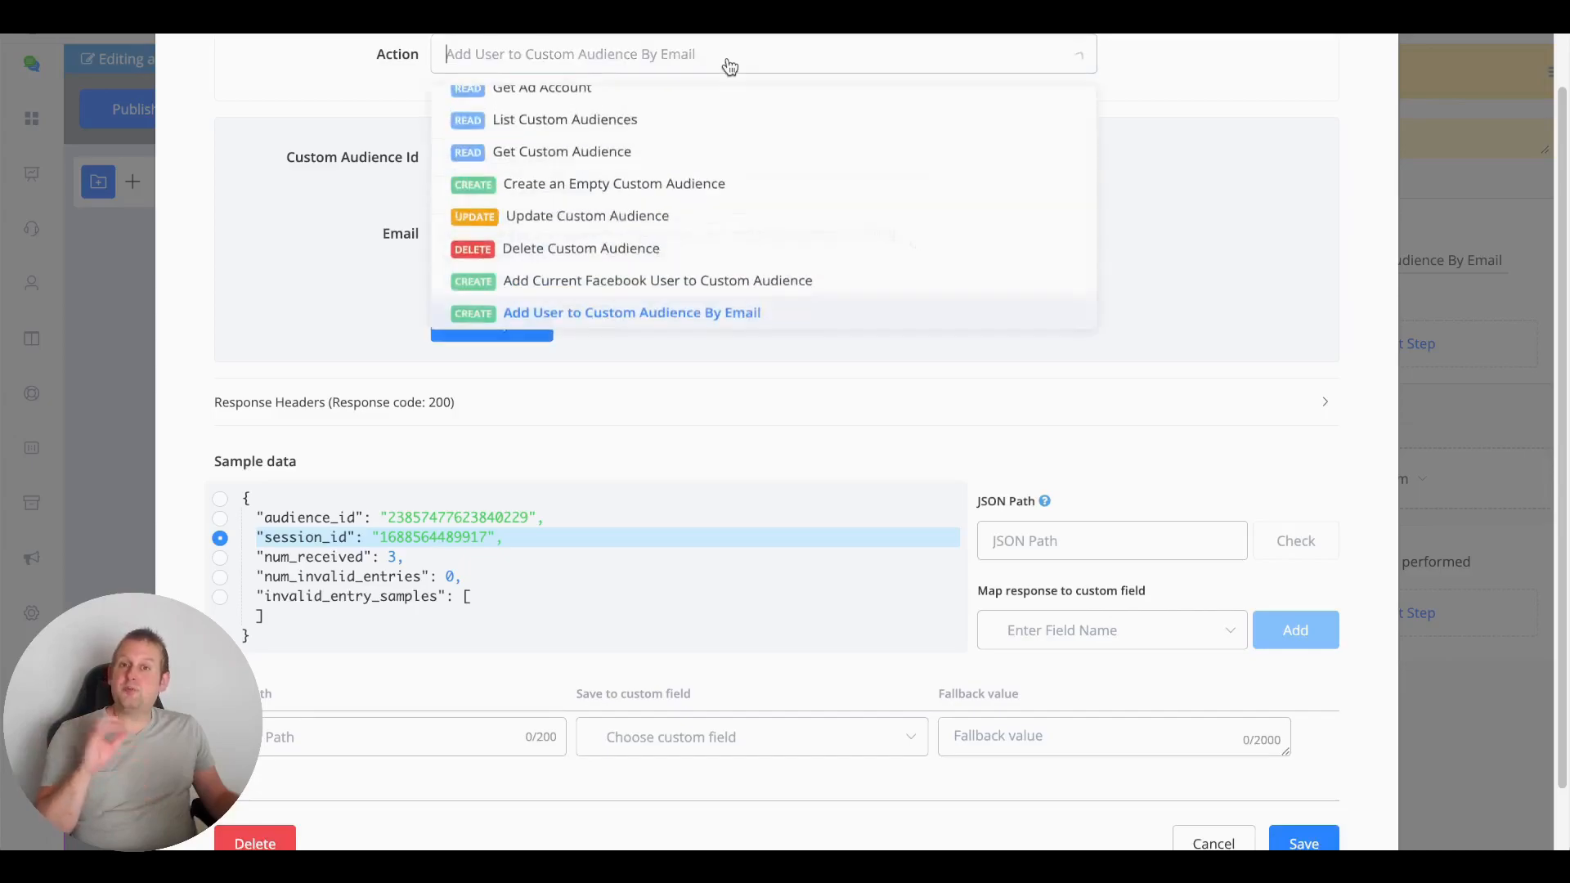
{"action": "scroll", "coordinate": [700, 217], "scroll_direction": "down", "scroll_amount": 1}
{"action": "scroll", "coordinate": [698, 217], "scroll_direction": "down", "scroll_amount": 1}
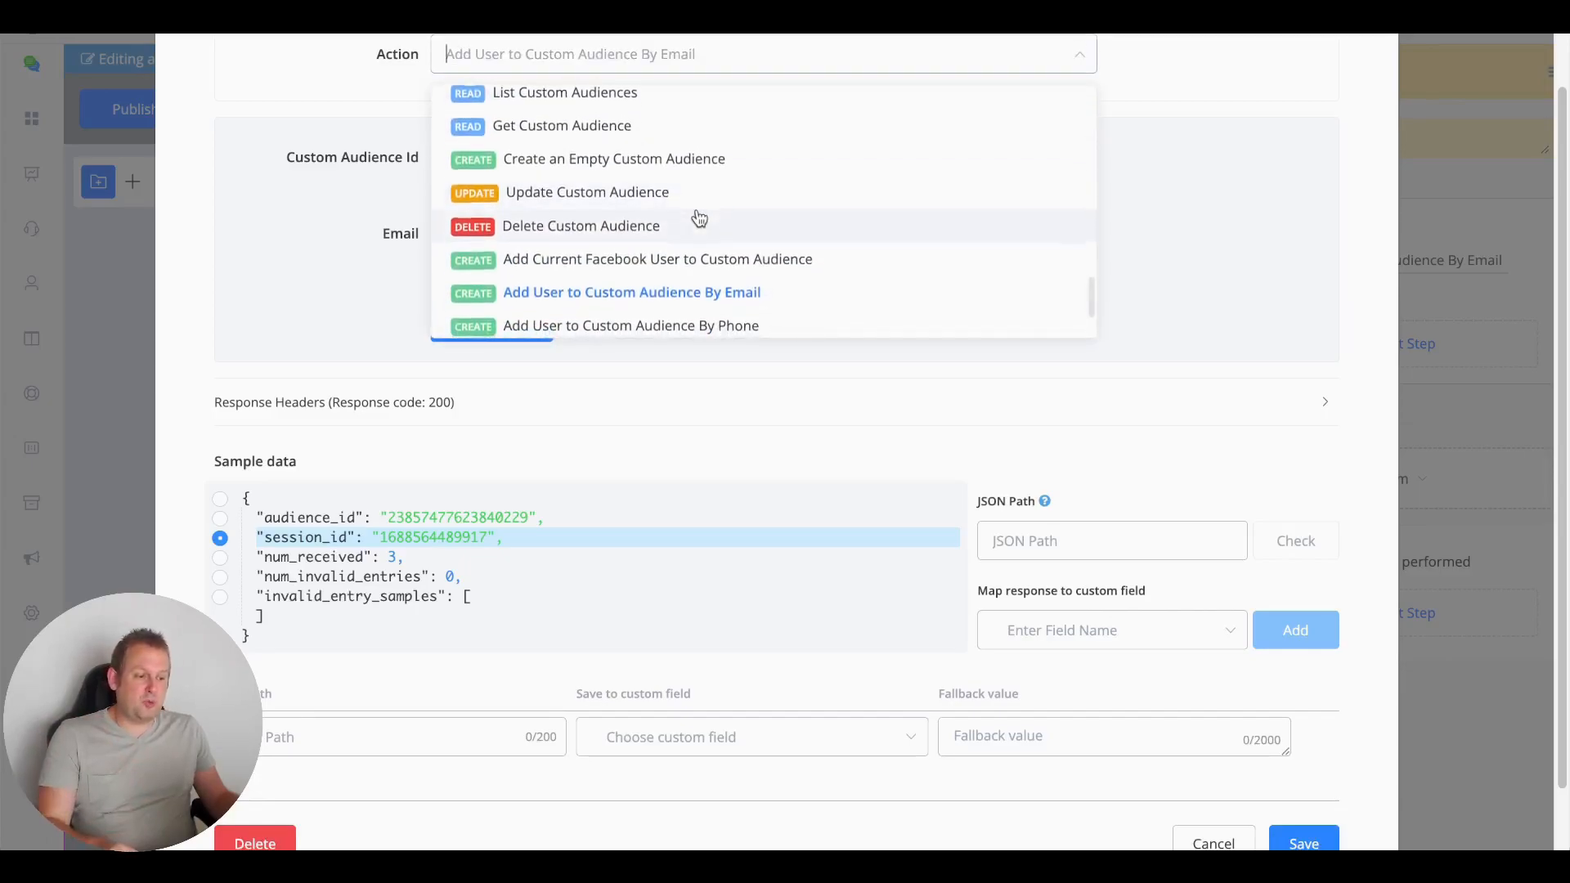
{"action": "left_click", "coordinate": [667, 321]}
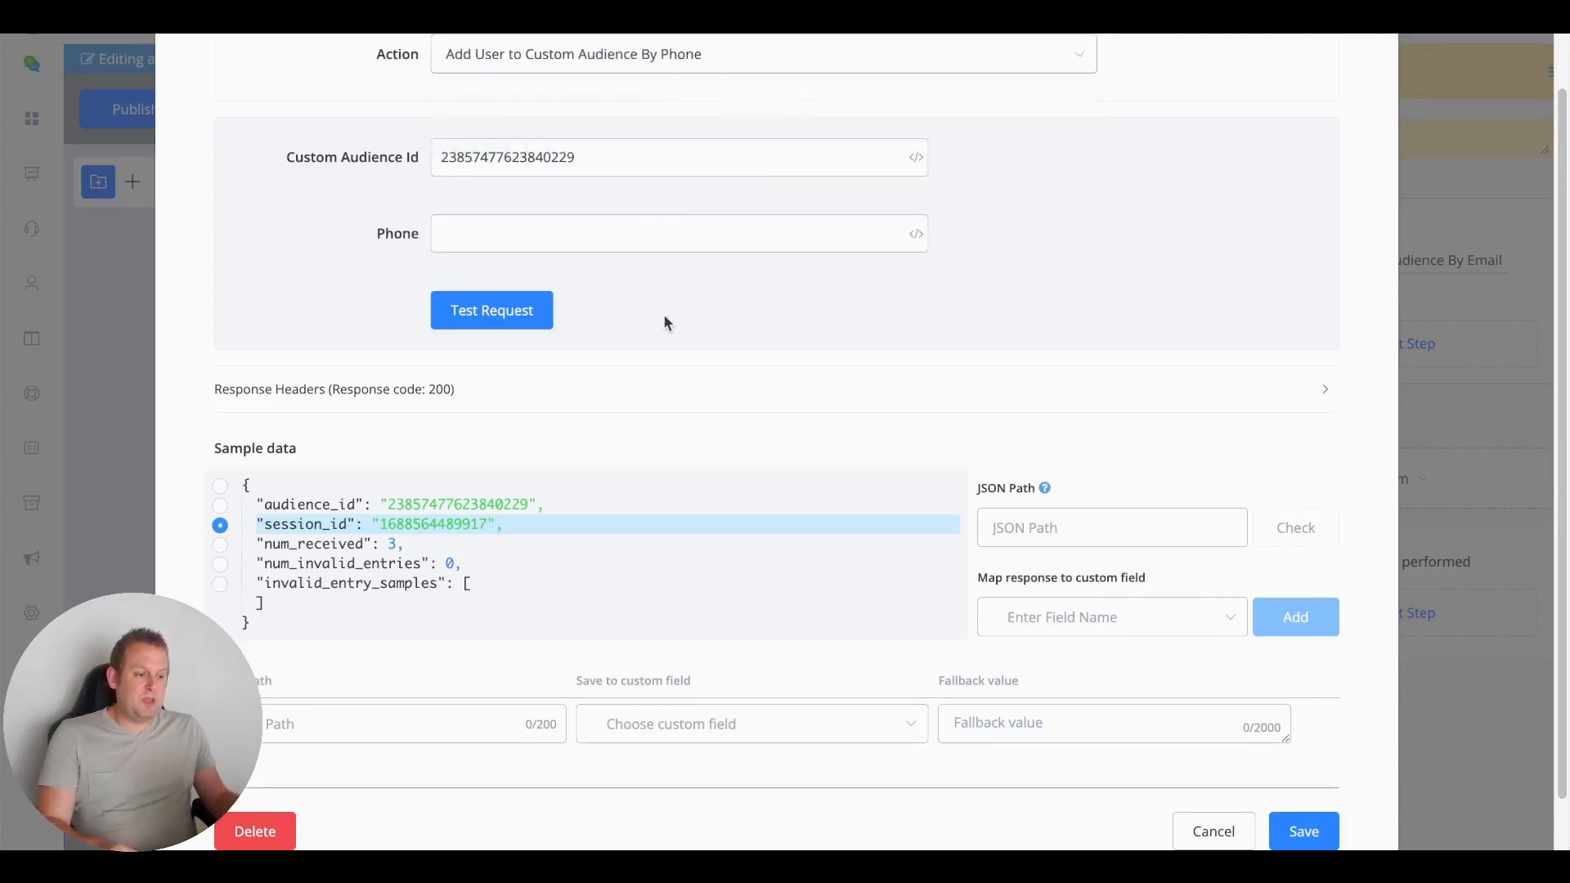
Enter three comma-separated phone numbers in the Phone field
{"action": "left_click", "coordinate": [629, 237]}
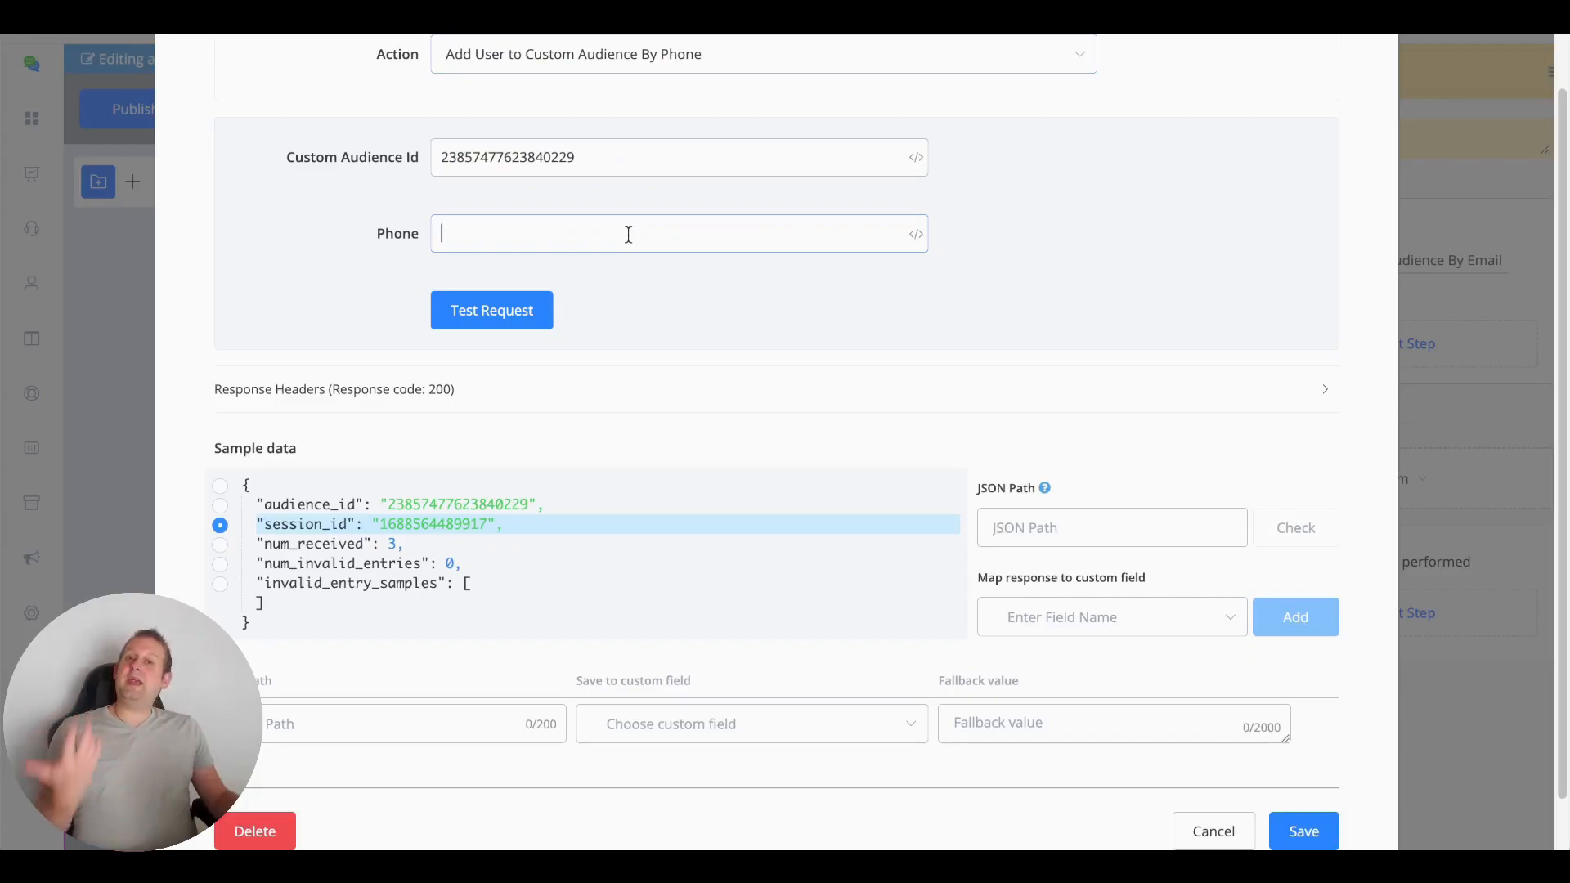
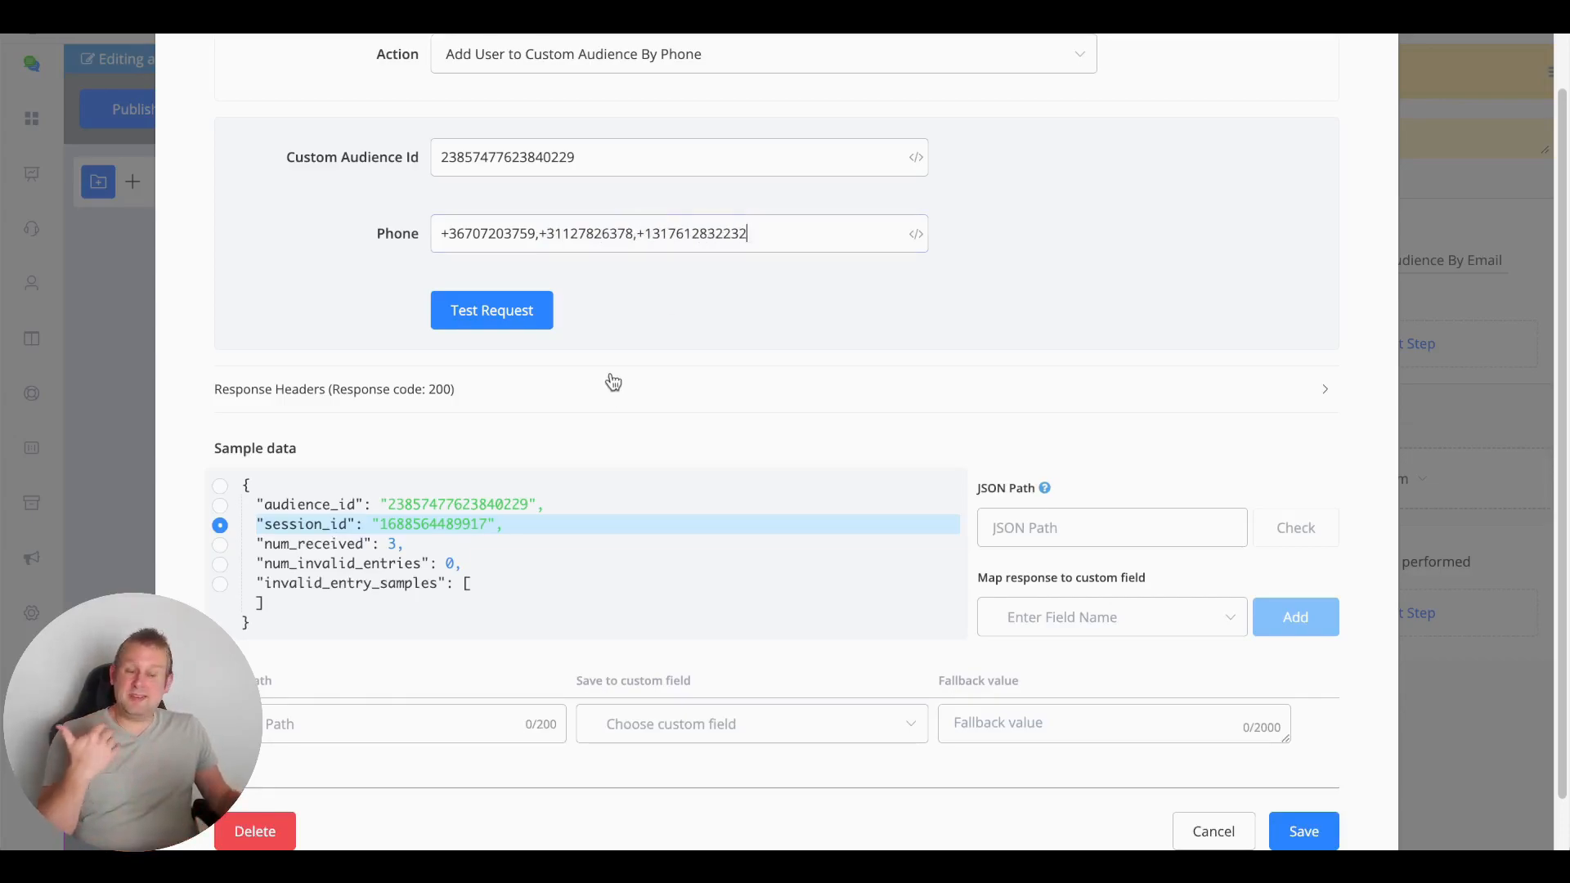
Run the phone test (3 received, 0 invalid) and highlight UChat demo's 15:43 'Added 3 Rows' entry
{"action": "left_click", "coordinate": [516, 308]}
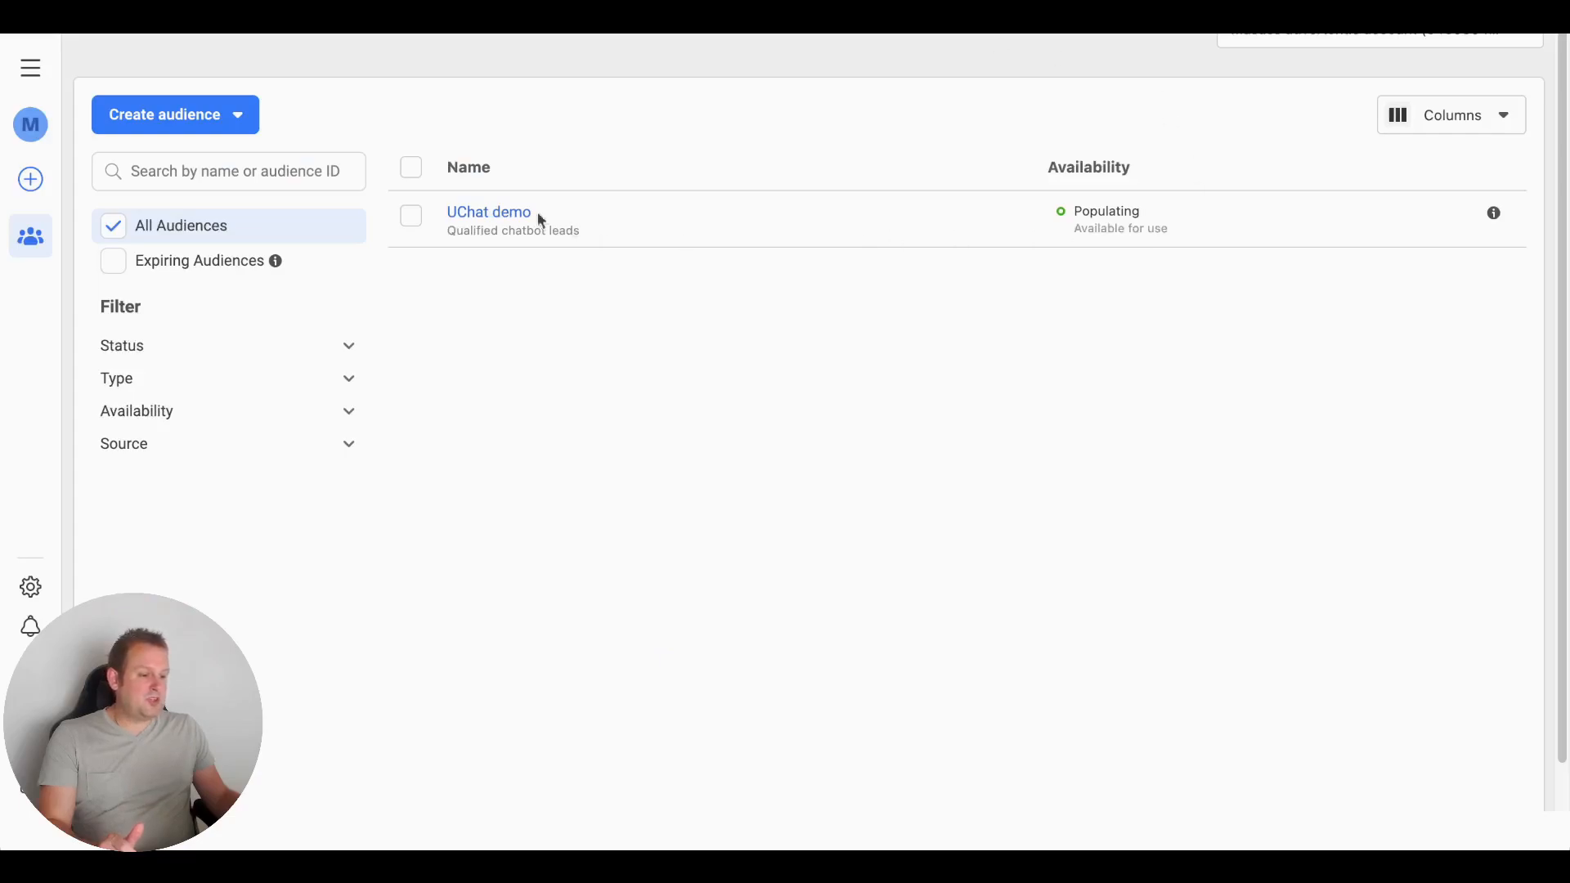
{"action": "left_click", "coordinate": [491, 214]}
{"action": "left_click", "coordinate": [1035, 168]}
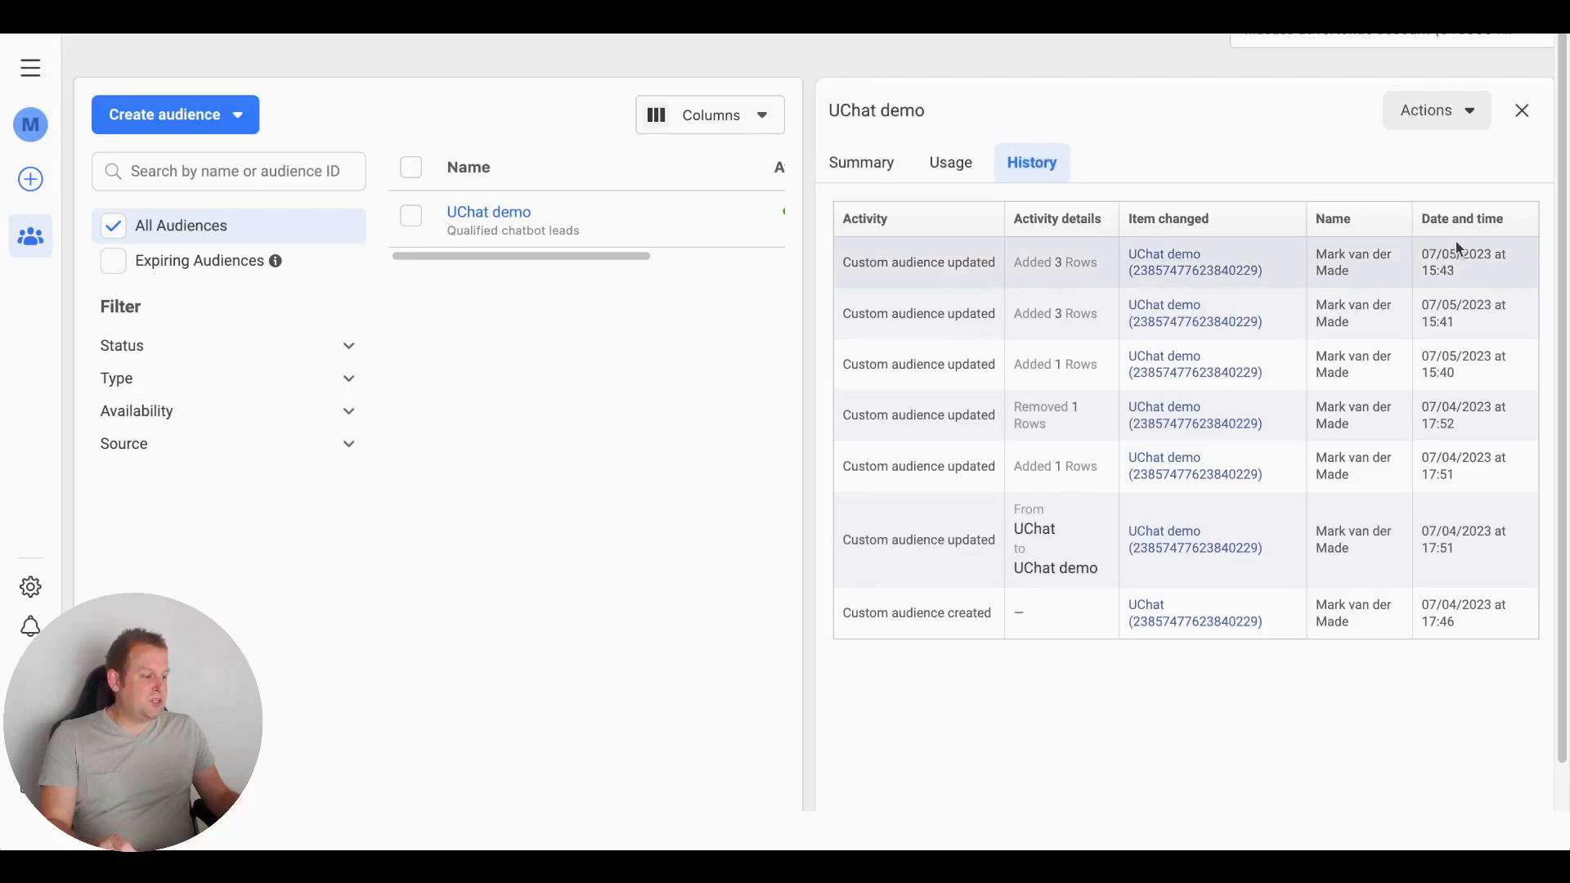
{"action": "left_click_drag", "start_coordinate": [1044, 264], "coordinate": [1097, 263]}
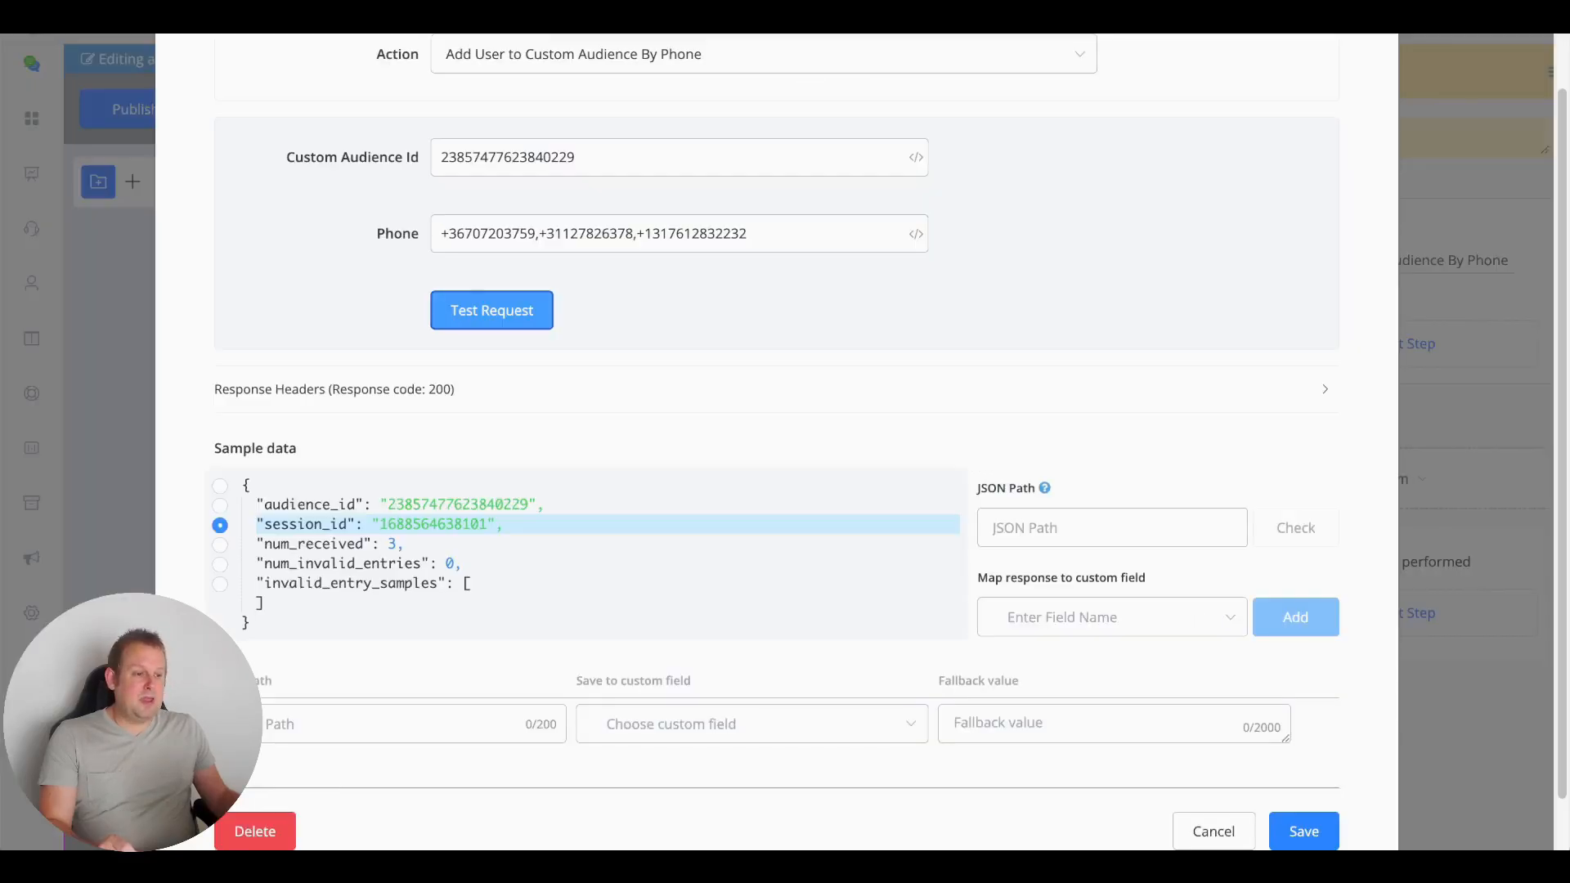
Pick Remove User from Custom Audience By Email from the Action dropdown list
{"action": "left_click", "coordinate": [594, 64]}
{"action": "scroll", "coordinate": [701, 308], "scroll_direction": "down", "scroll_amount": 1}
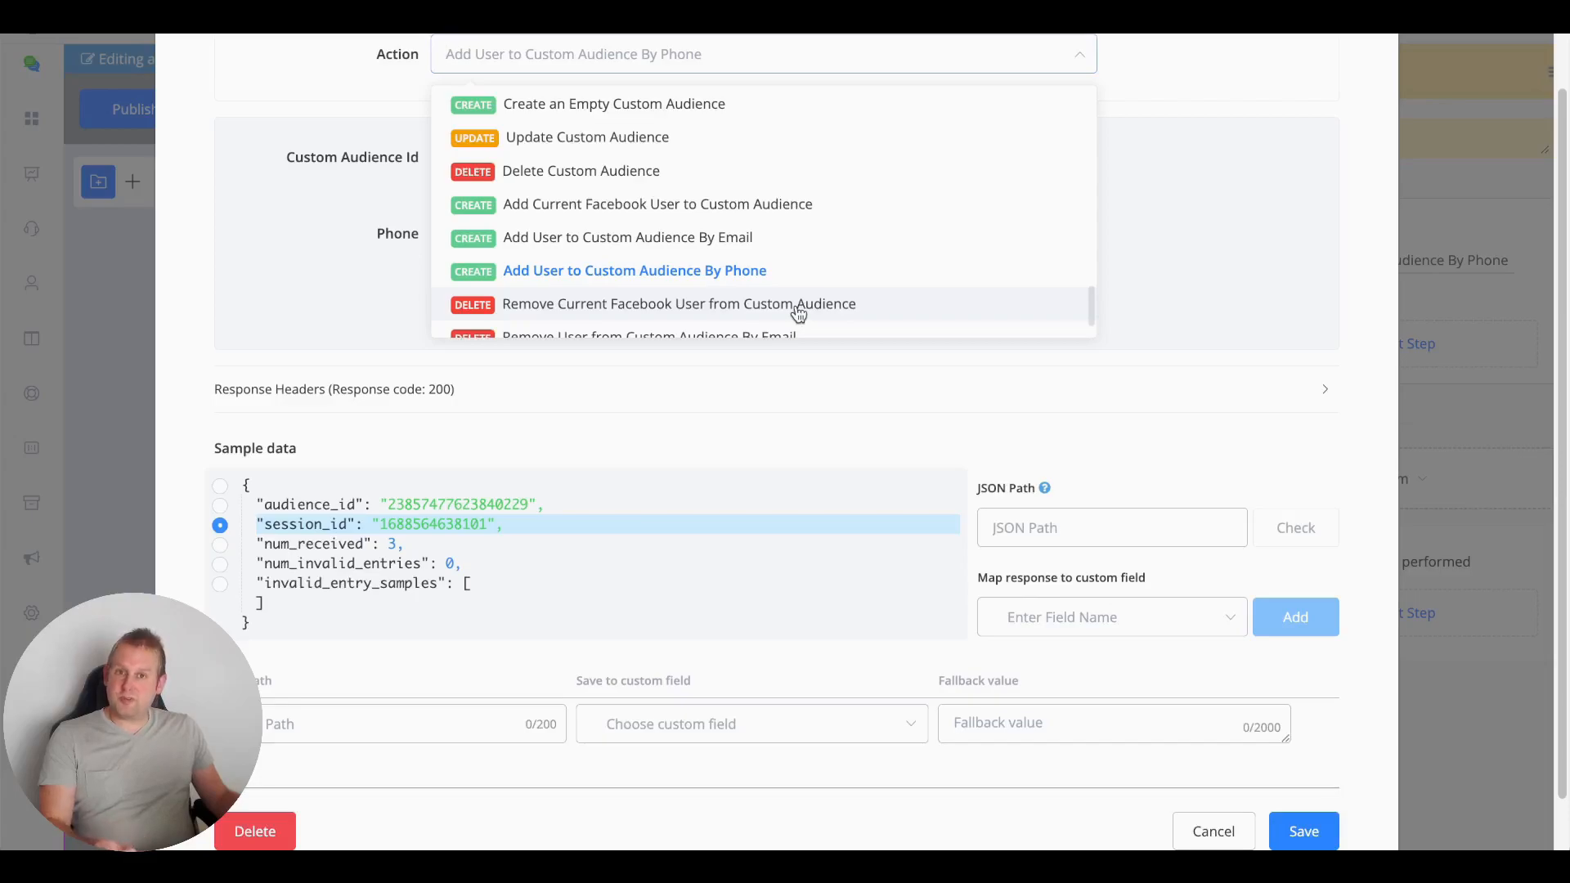
{"action": "scroll", "coordinate": [799, 313], "scroll_direction": "down", "scroll_amount": 1}
{"action": "scroll", "coordinate": [799, 313], "scroll_direction": "down", "scroll_amount": 1}
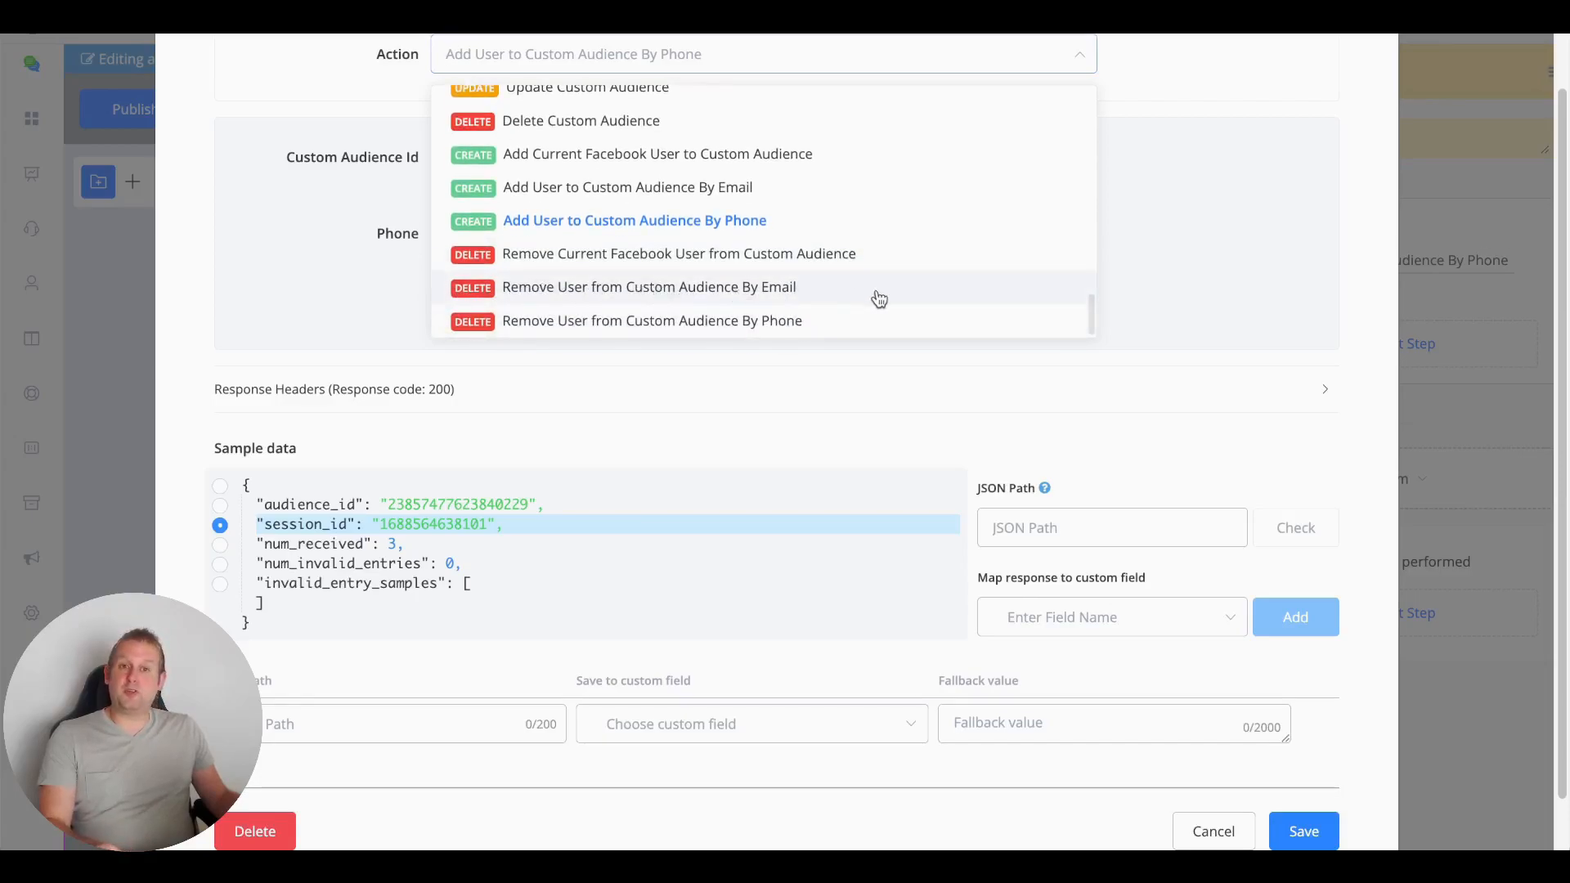
{"action": "scroll", "coordinate": [877, 298], "scroll_direction": "down", "scroll_amount": 1}
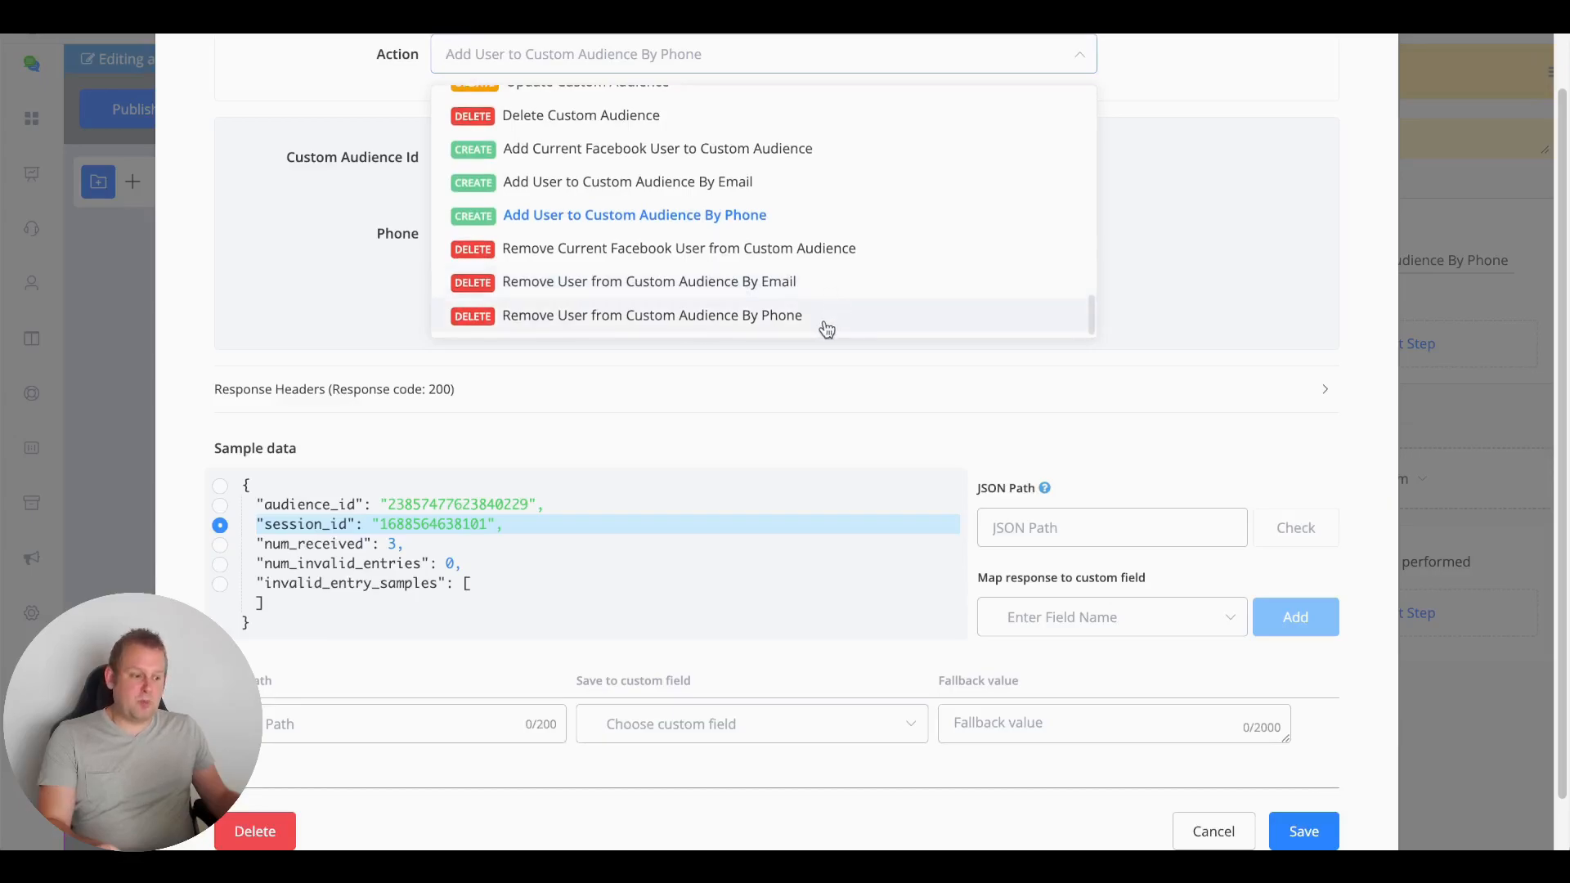
{"action": "left_click", "coordinate": [826, 288]}
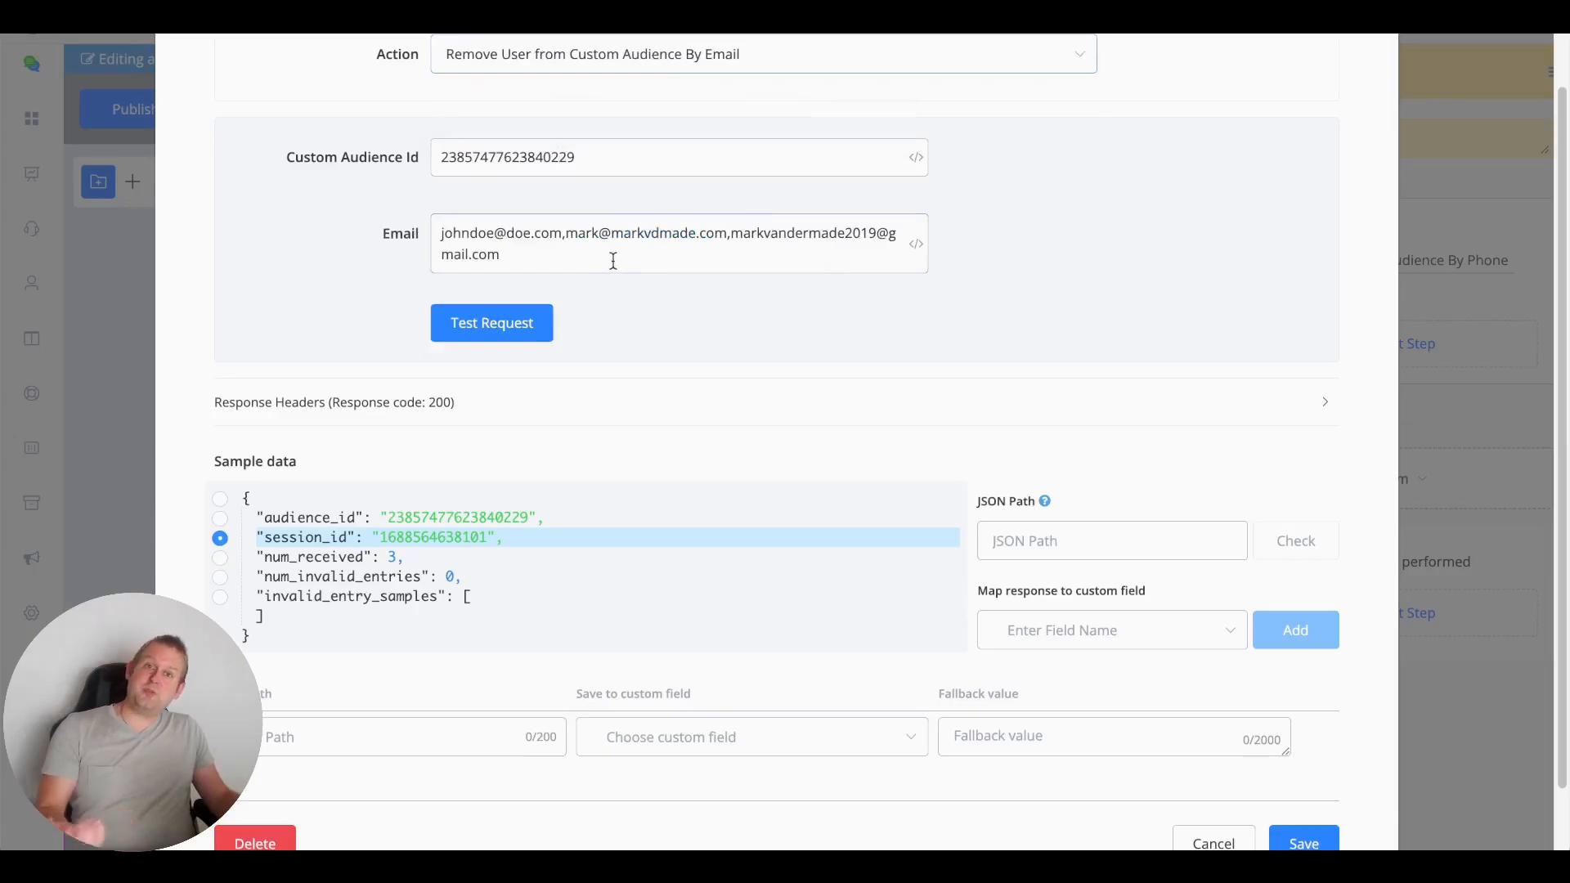
Reopen the Action dropdown and scroll up through the custom audience actions
{"action": "left_click", "coordinate": [657, 54]}
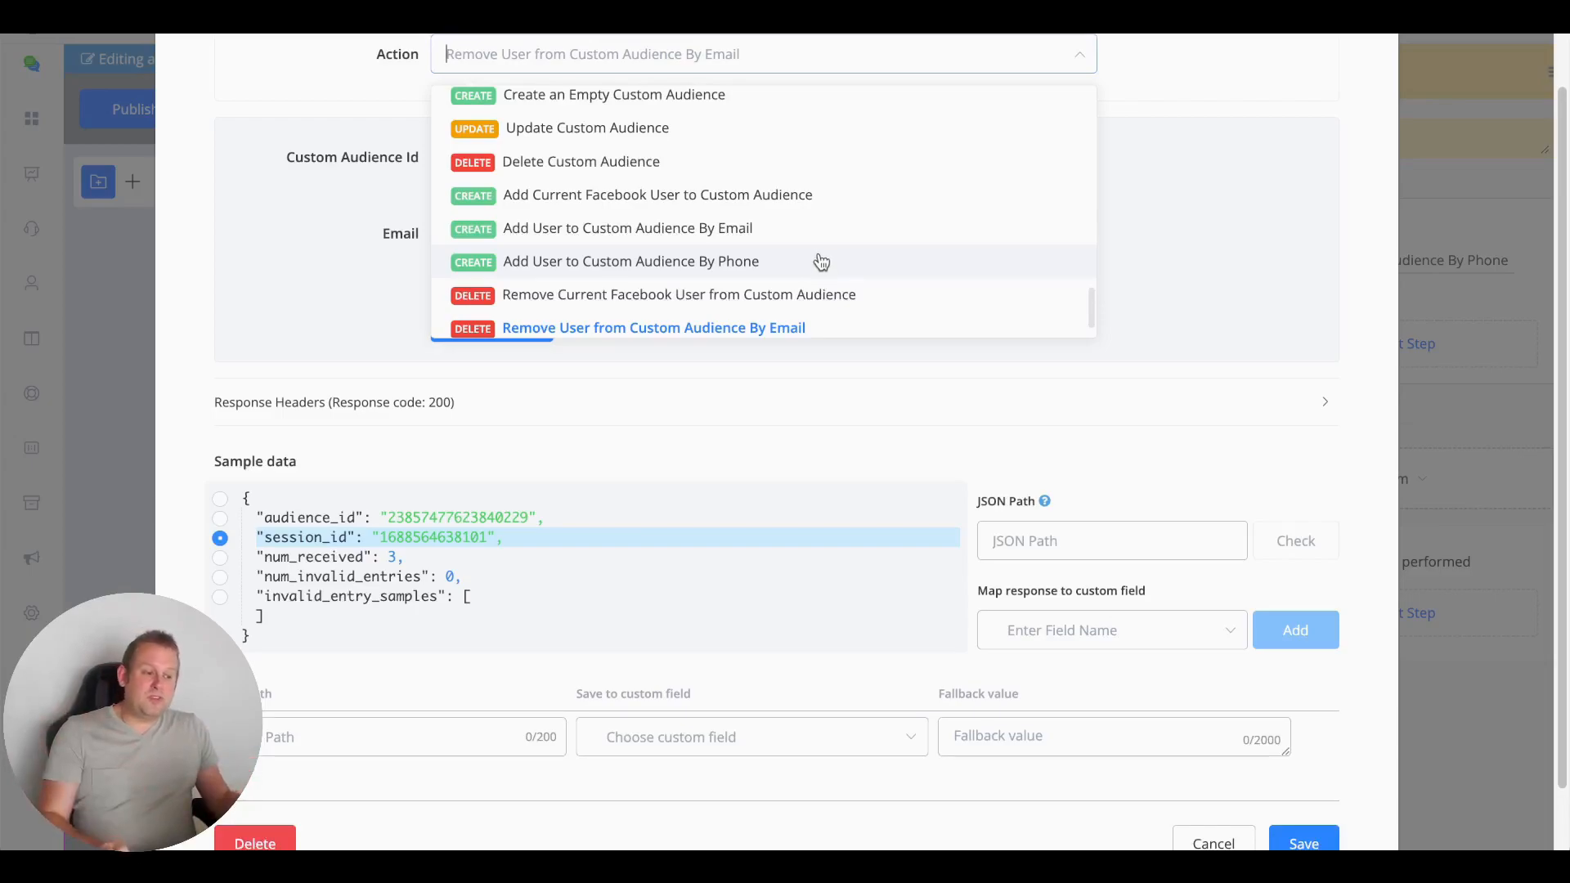
{"action": "scroll", "coordinate": [821, 260], "scroll_direction": "up", "scroll_amount": 2}
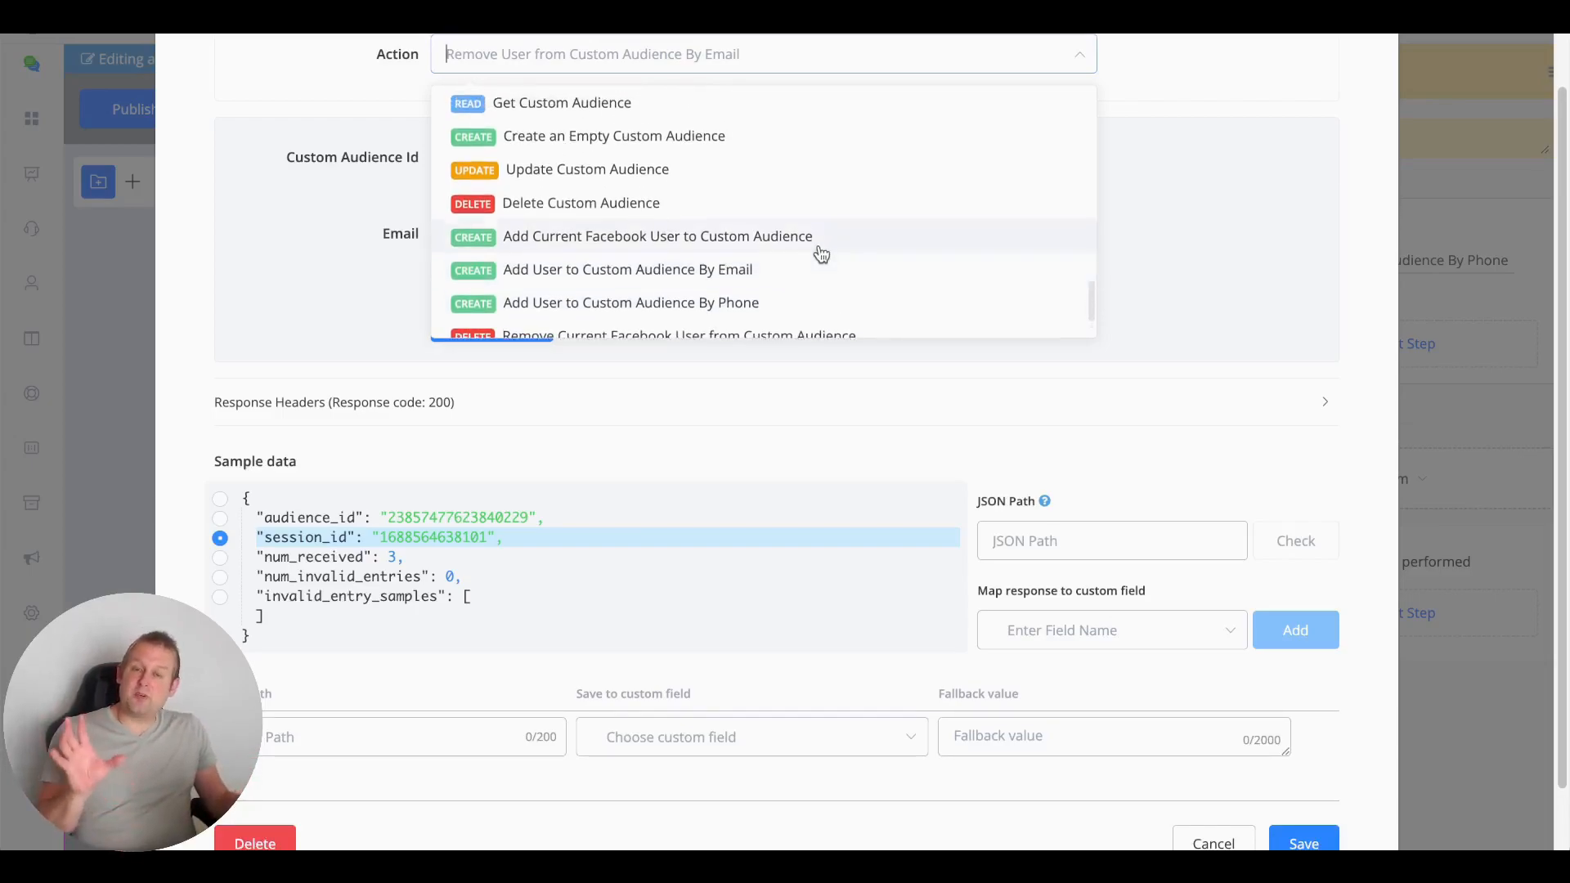